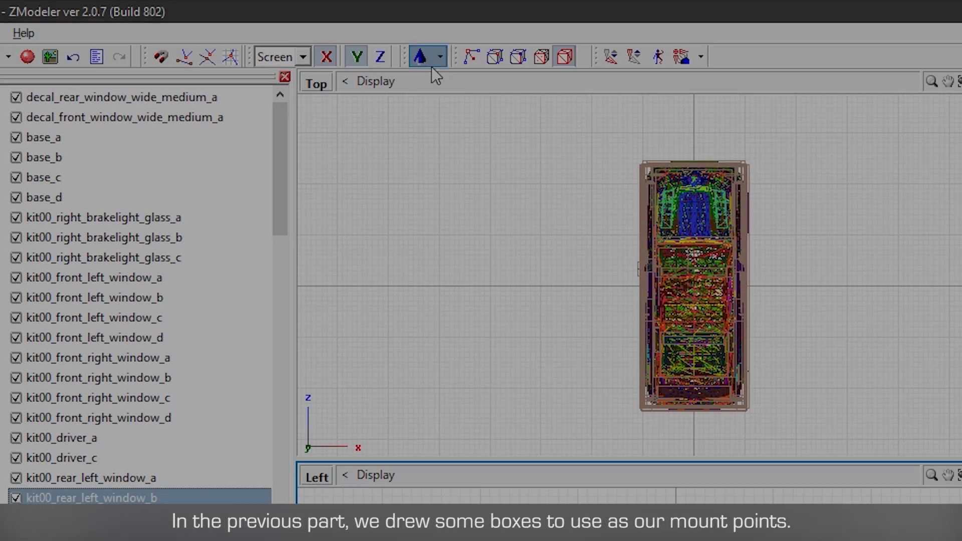
- Create a box primitive in the Top view beside the car, with X-side and Y-side set to 0.100
{"action": "left_click", "coordinate": [440, 57]}
{"action": "left_click", "coordinate": [462, 92]}
{"action": "left_click_drag", "start_coordinate": [467, 233], "coordinate": [488, 269]}
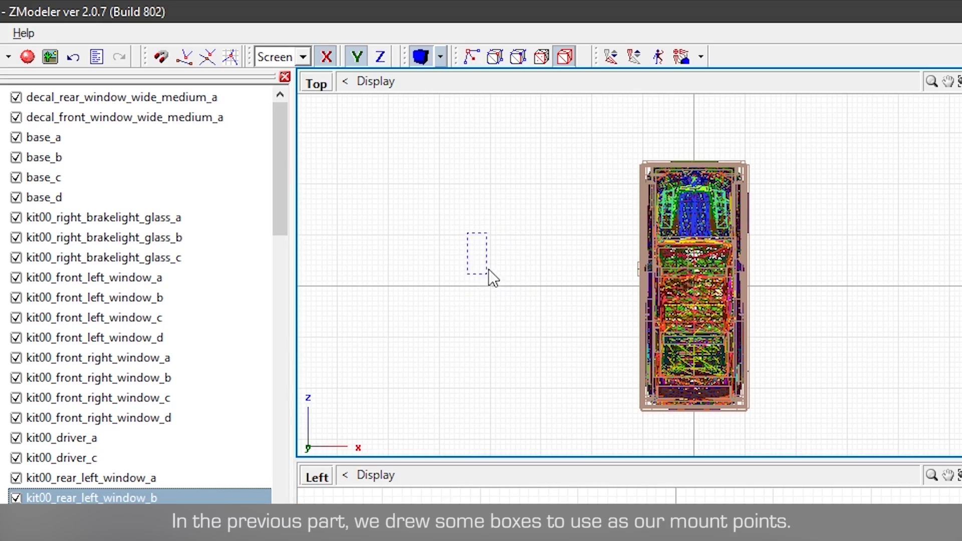
{"action": "left_click", "coordinate": [498, 288]}
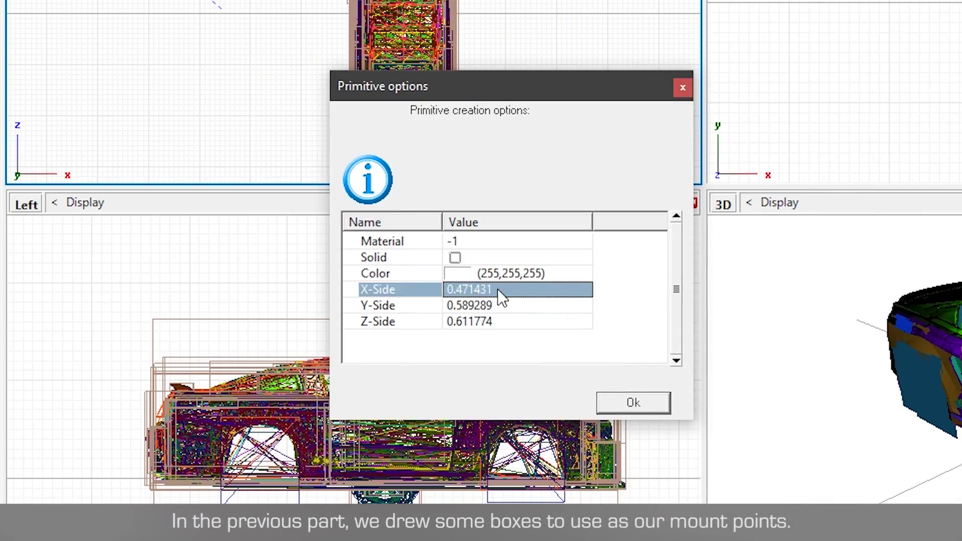
{"action": "type", "text": "0.100"}
{"action": "left_click", "coordinate": [481, 308]}
{"action": "type", "text": "0.100"}
{"action": "left_click", "coordinate": [481, 323]}
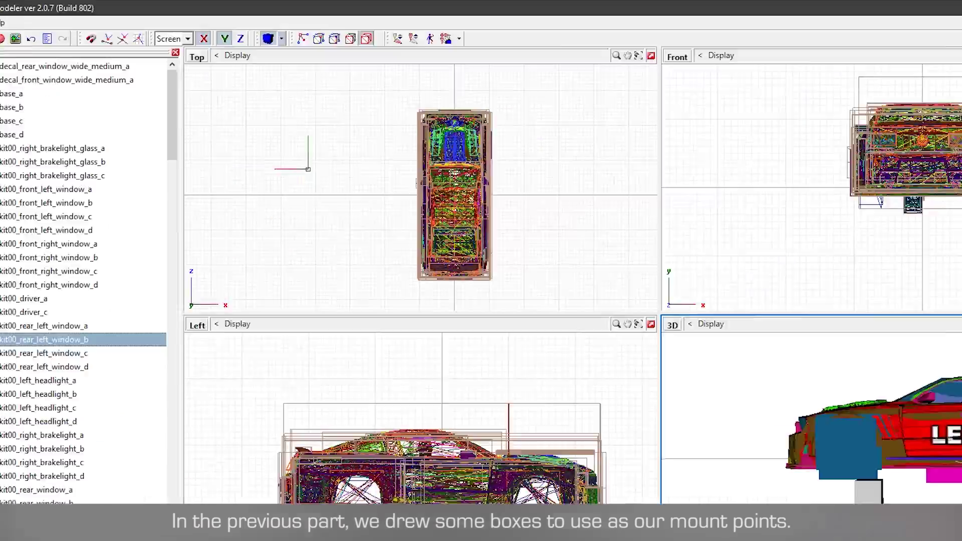
- Move the new box to the car's rear, centred just below the spoiler at the middle brake light position
{"action": "middle_click_drag", "start_coordinate": [822, 385], "coordinate": [782, 386]}
{"action": "scroll", "coordinate": [303, 105], "scroll_direction": "up", "scroll_amount": 2}
{"action": "left_click", "coordinate": [54, 130]}
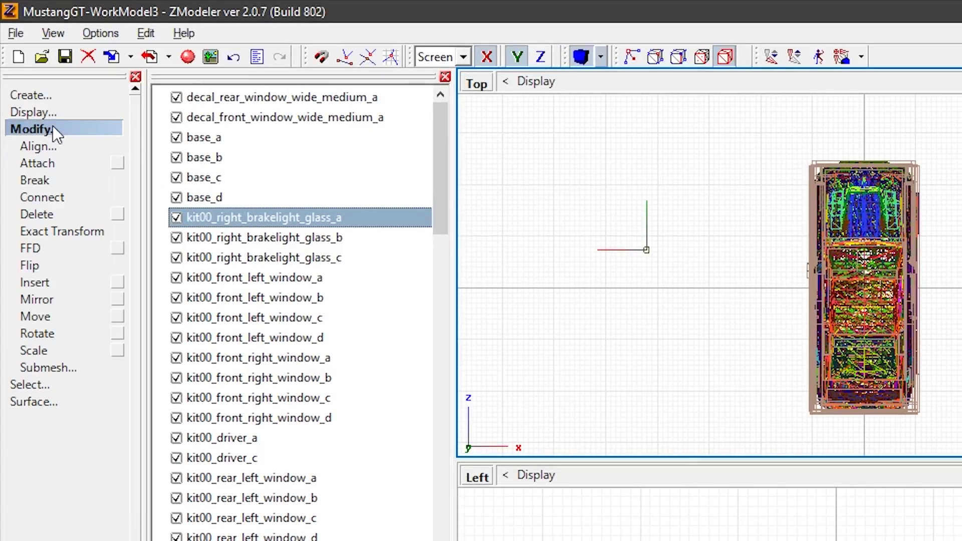
{"action": "left_click", "coordinate": [39, 318]}
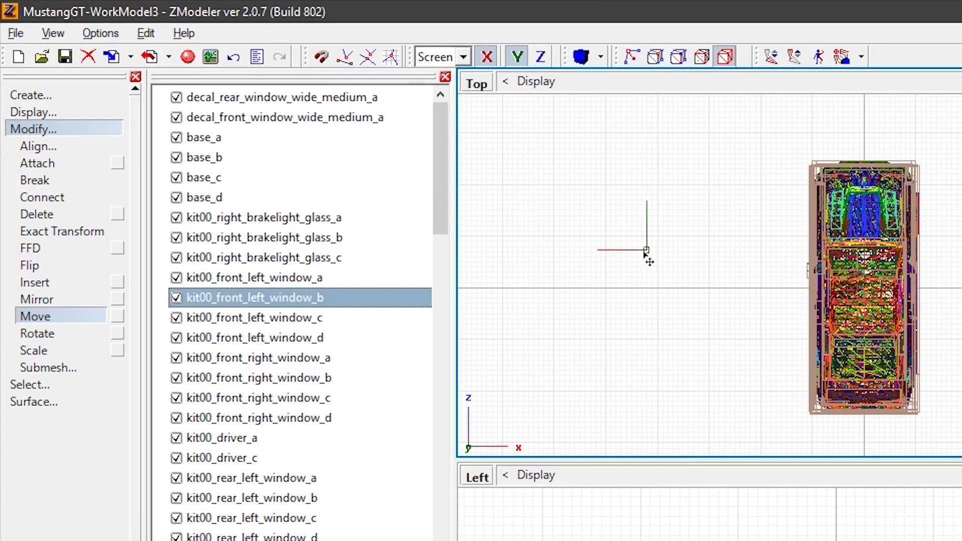
{"action": "left_click_drag", "start_coordinate": [648, 256], "coordinate": [923, 431]}
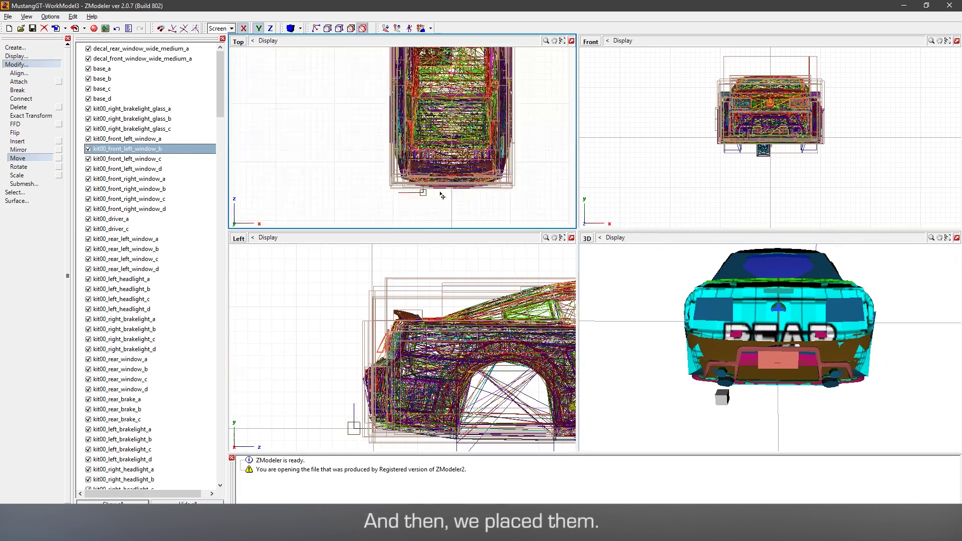
{"action": "scroll", "coordinate": [449, 176], "scroll_direction": "up", "scroll_amount": 3}
{"action": "scroll", "coordinate": [466, 321], "scroll_direction": "up", "scroll_amount": 3}
{"action": "left_click_drag", "start_coordinate": [465, 318], "coordinate": [482, 345]}
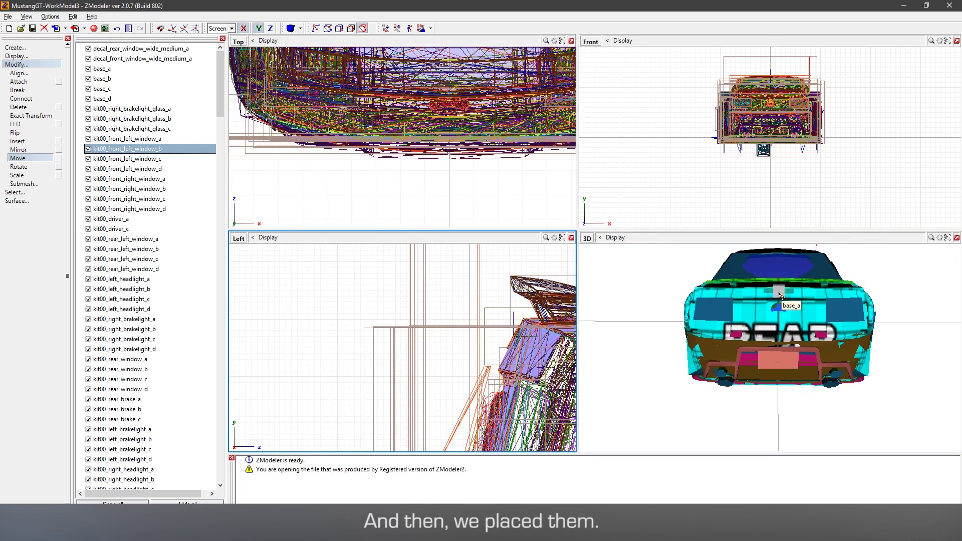
{"action": "middle_click_drag", "start_coordinate": [812, 331], "coordinate": [766, 325]}
- Rename the new Box object as _CENTRE_BRAKELIGHTA0
{"action": "scroll", "coordinate": [155, 225], "scroll_direction": "down", "scroll_amount": 20}
{"action": "left_click", "coordinate": [150, 442]}
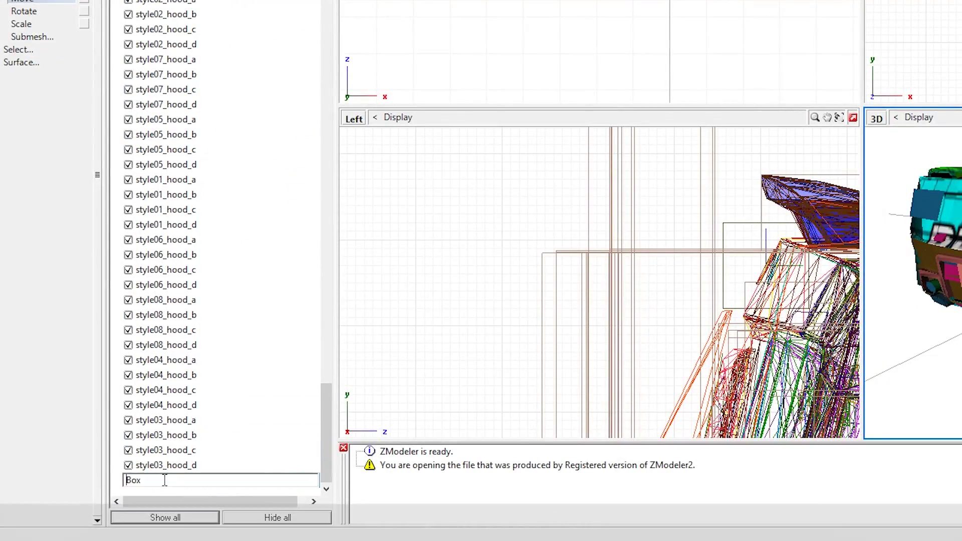
{"action": "type", "text": "_CENTRE_BRAKEL"}
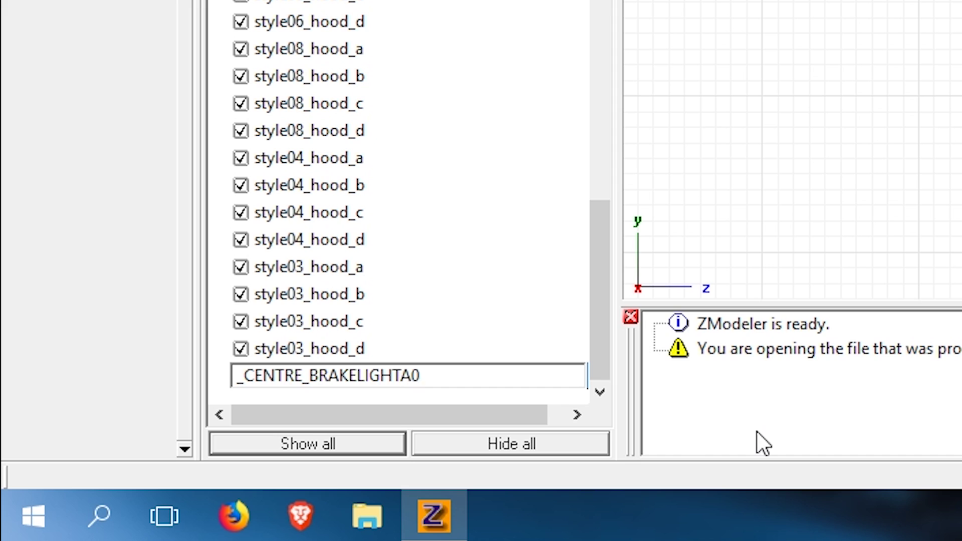
{"action": "left_click", "coordinate": [440, 376]}
{"action": "key", "text": "Return"}
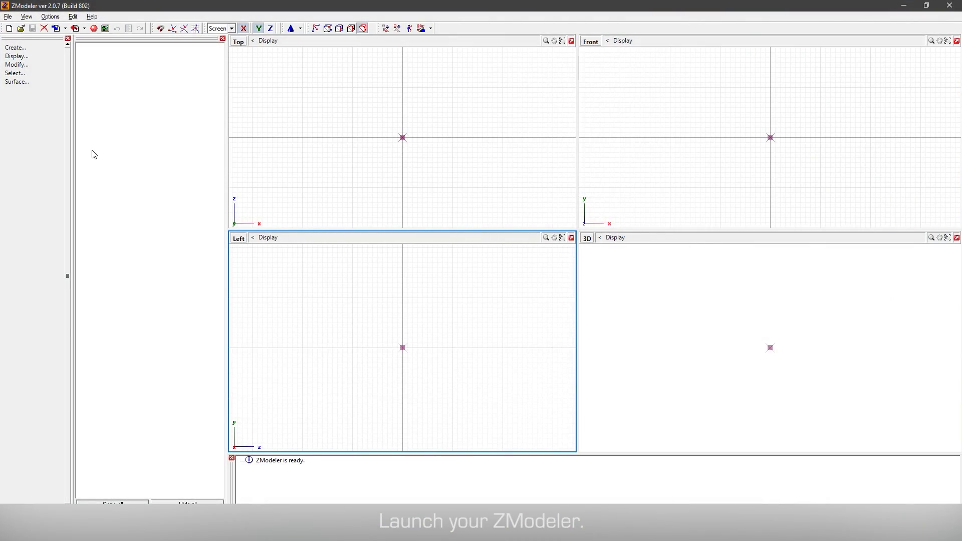
- Open the model file MustangGT-WorkModel5.z3d from the MUSTANGGT folder
{"action": "left_click", "coordinate": [8, 16]}
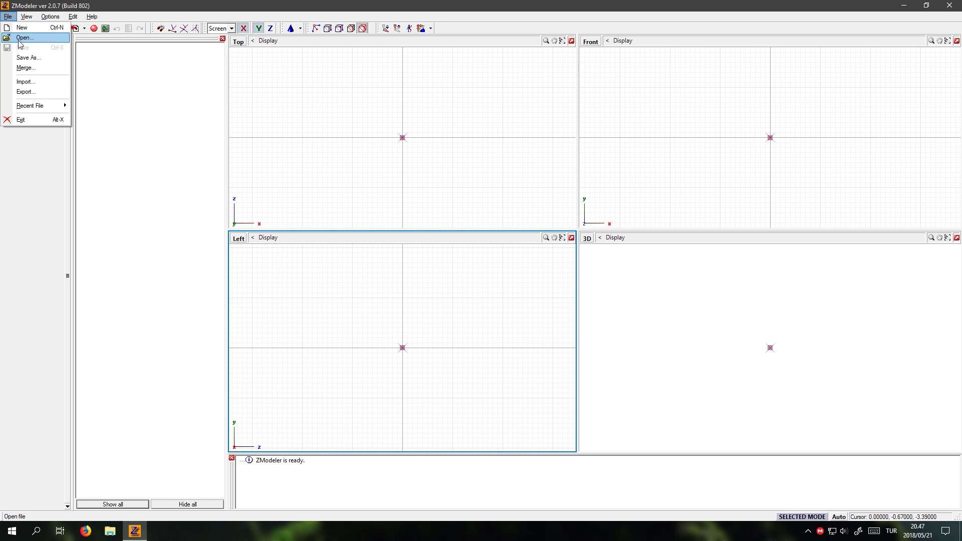
{"action": "left_click", "coordinate": [20, 39]}
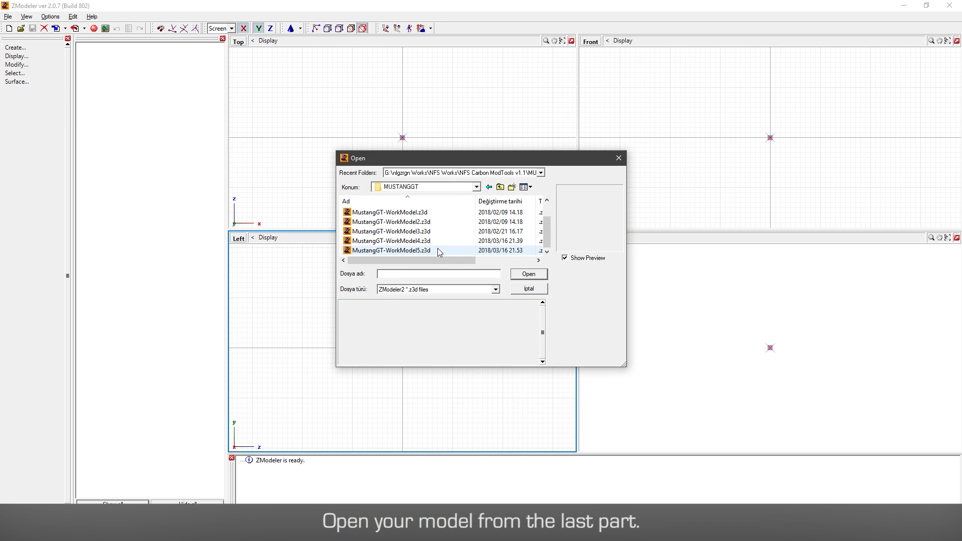
{"action": "left_click", "coordinate": [438, 250]}
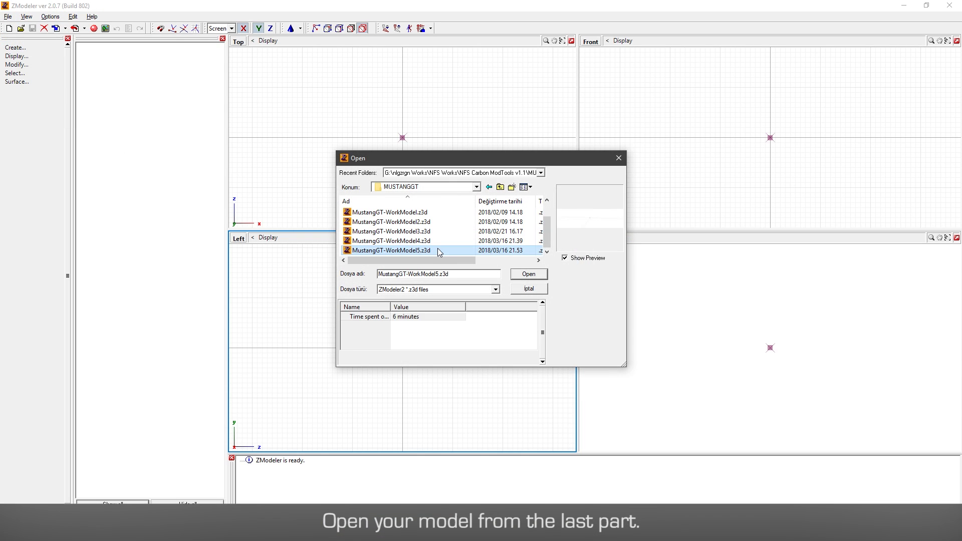
{"action": "left_click", "coordinate": [538, 277]}
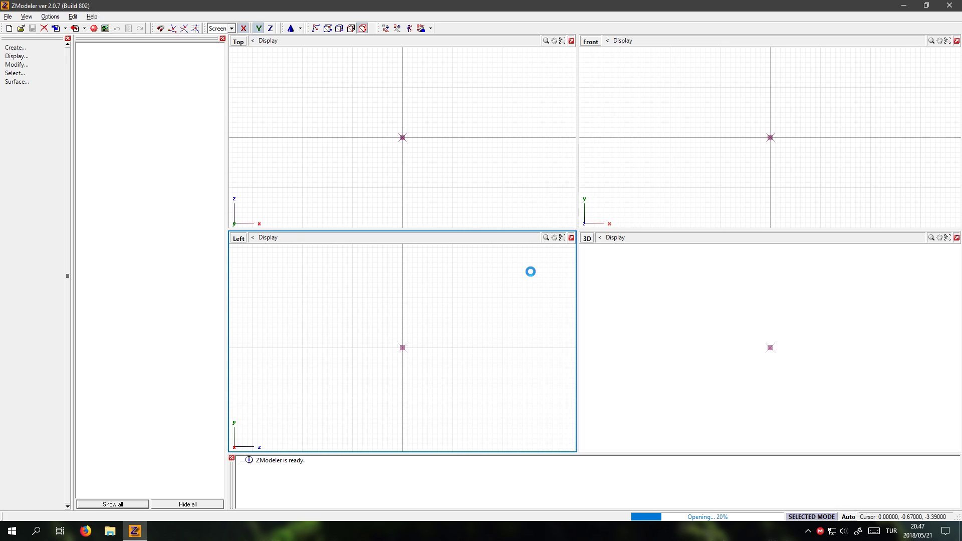
- Display the base_a part in the views
{"action": "left_click", "coordinate": [90, 68]}
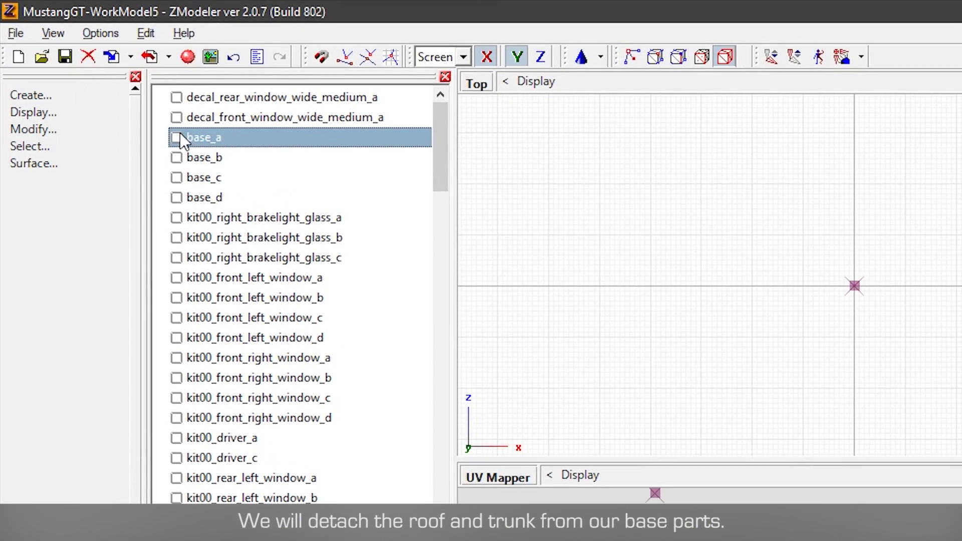
{"action": "left_click", "coordinate": [176, 136]}
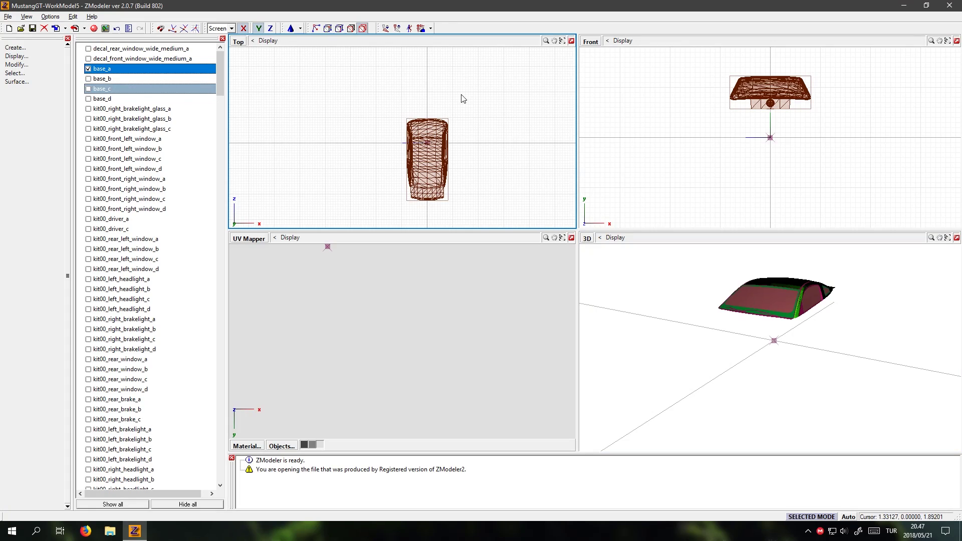
{"action": "scroll", "coordinate": [442, 208], "scroll_direction": "up", "scroll_amount": 5}
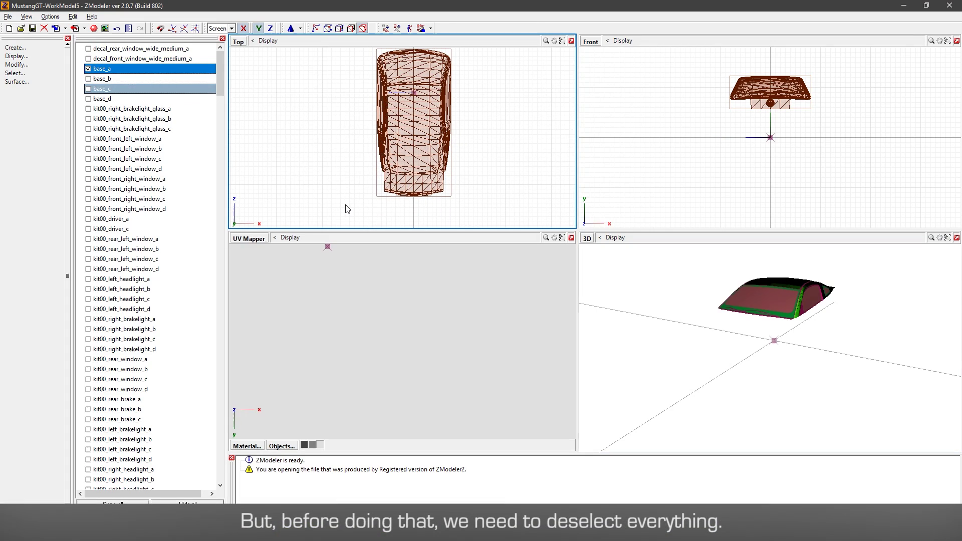
- Show all parts and use Select None to clear the selection from everything
{"action": "left_click", "coordinate": [15, 73]}
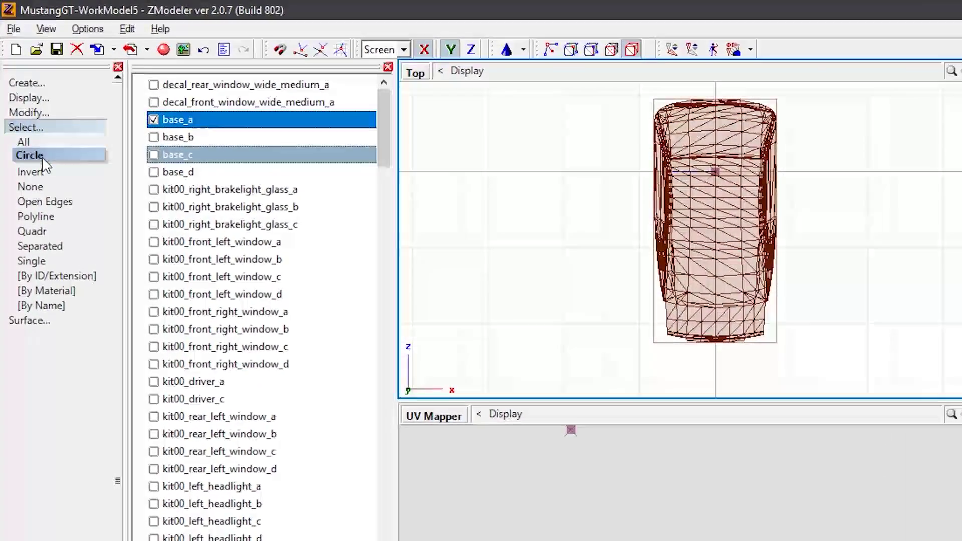
{"action": "left_click", "coordinate": [30, 186]}
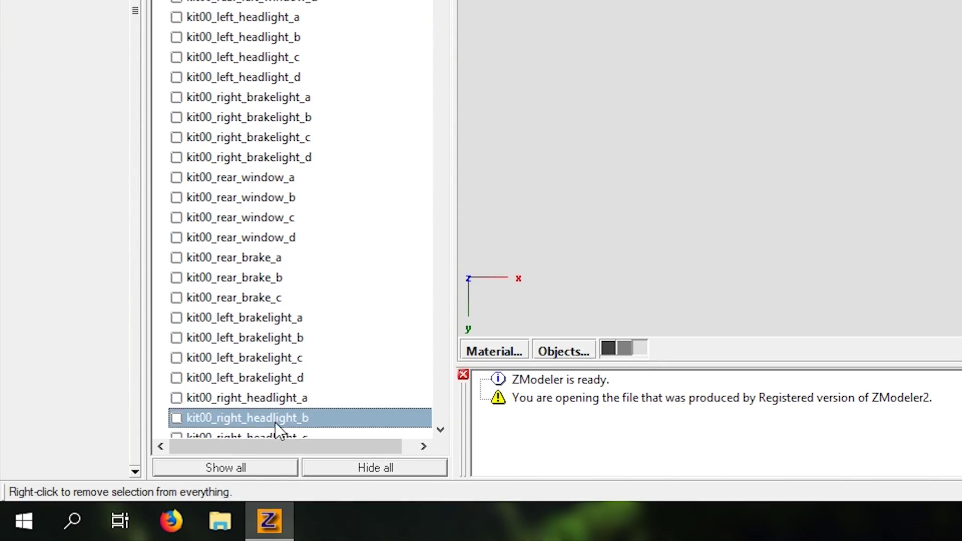
{"action": "left_click", "coordinate": [227, 468]}
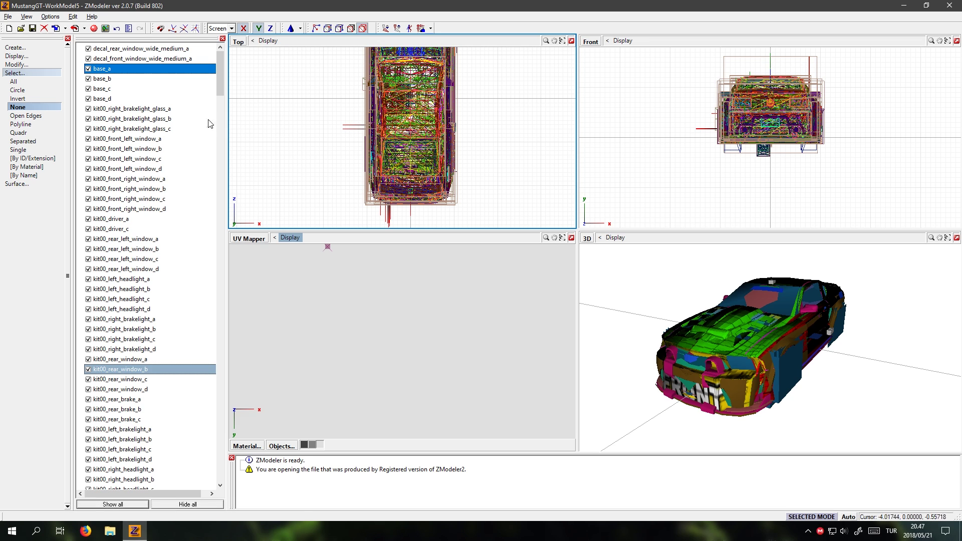
- Hide all parts except base_a
{"action": "left_click", "coordinate": [187, 504]}
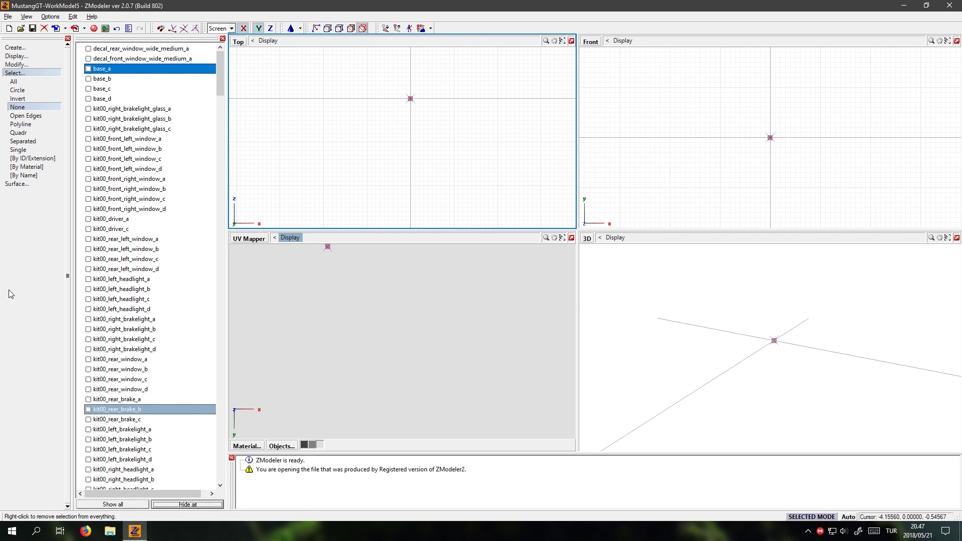
{"action": "left_click", "coordinate": [89, 69]}
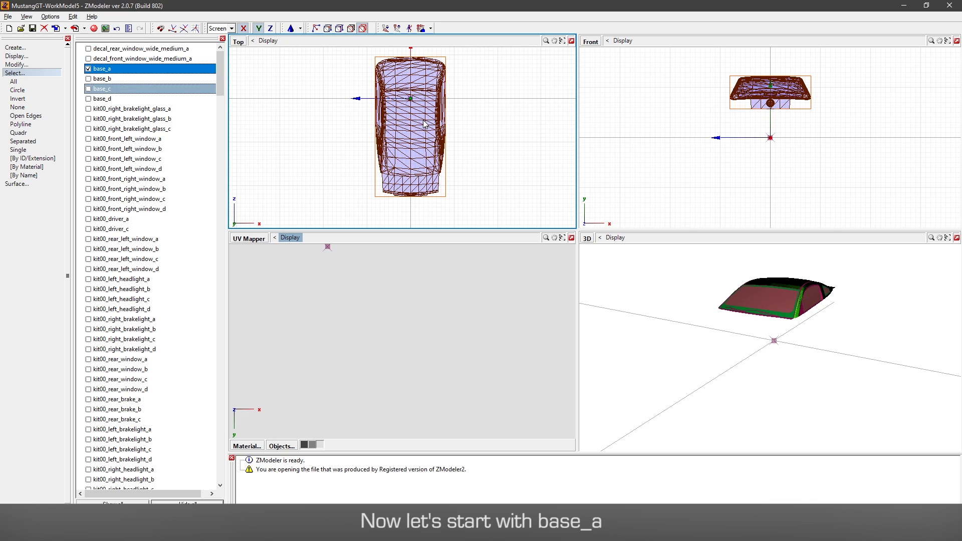
{"action": "middle_click_drag", "start_coordinate": [799, 357], "coordinate": [773, 400]}
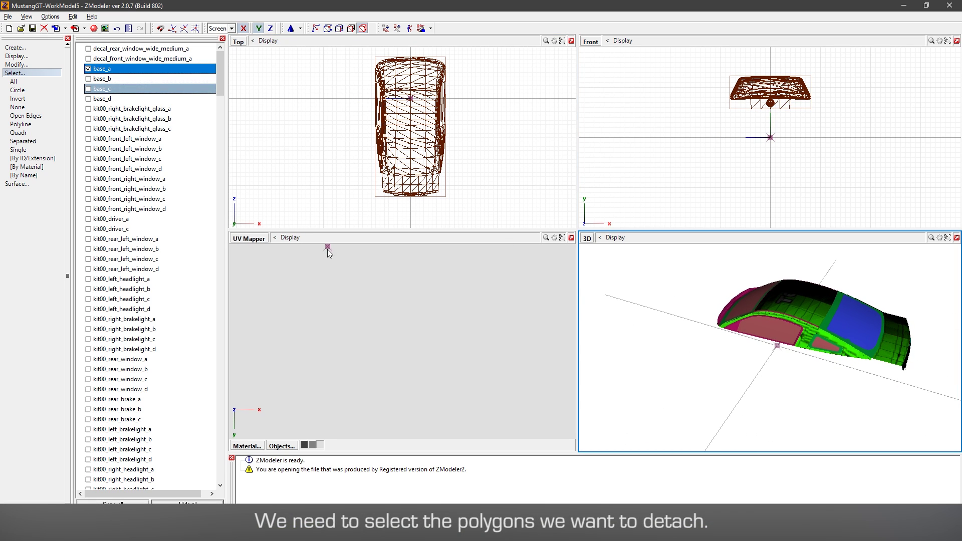
- Change the UV Mapper viewport to the Left view
{"action": "left_click", "coordinate": [238, 239]}
{"action": "left_click", "coordinate": [258, 266]}
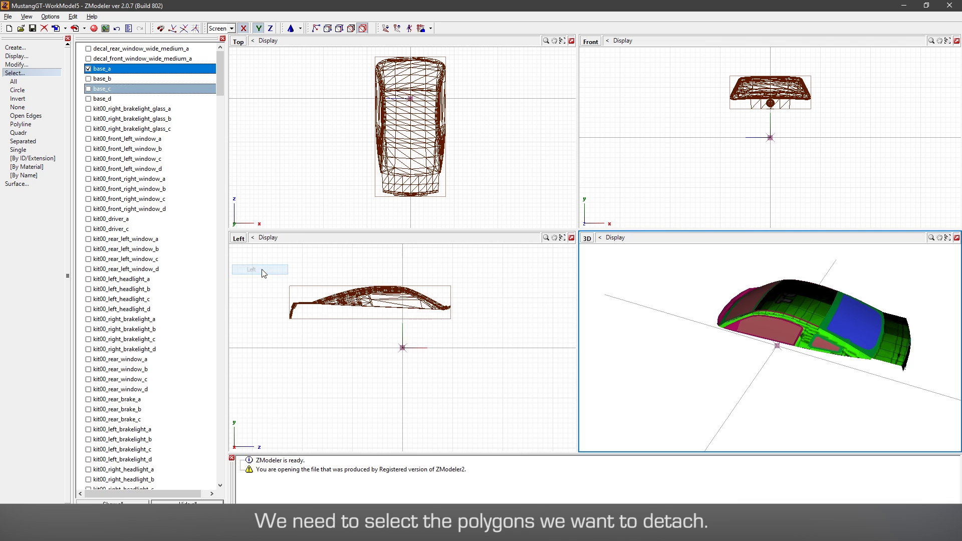
{"action": "scroll", "coordinate": [300, 281], "scroll_direction": "up", "scroll_amount": 3}
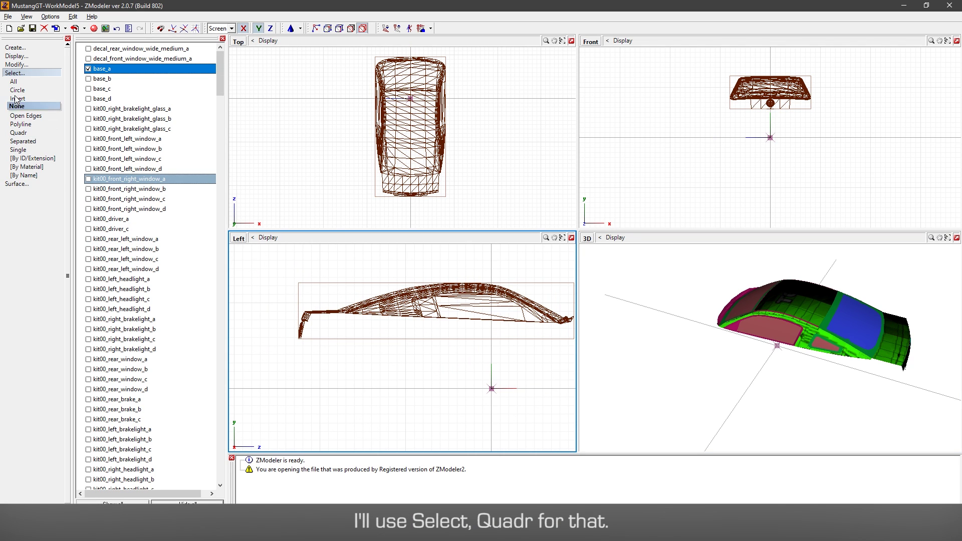
- Activate the Quadr selection tool and switch base_a to polygon-level editing
{"action": "left_click", "coordinate": [29, 133]}
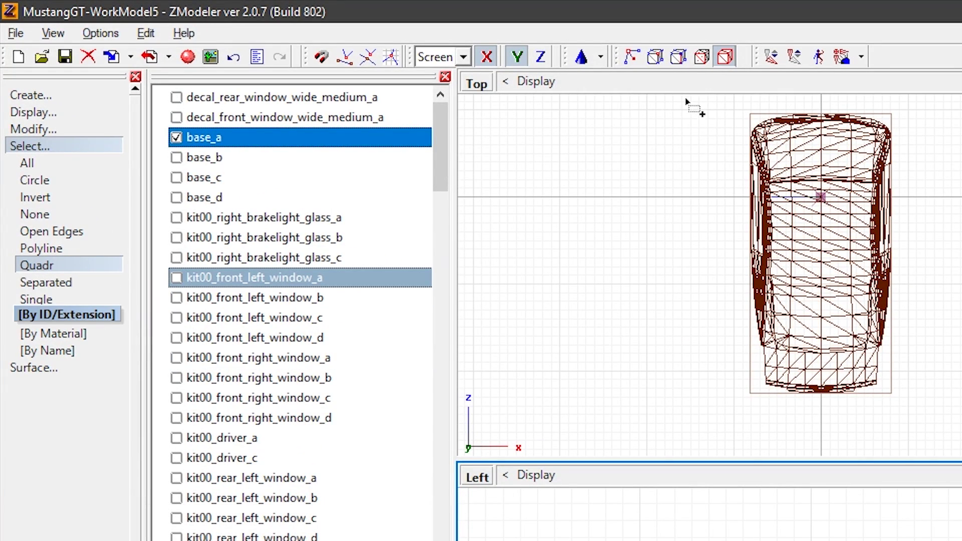
{"action": "left_click", "coordinate": [701, 58]}
{"action": "left_click", "coordinate": [824, 272]}
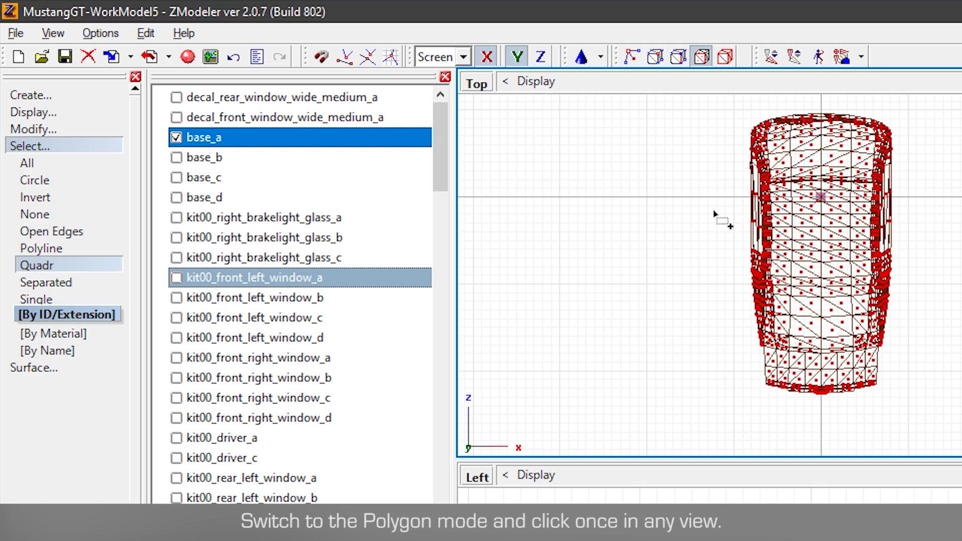
- Select the trunk polygons at the rear end of base_a in the Top view with a rectangular selection
{"action": "scroll", "coordinate": [834, 439], "scroll_direction": "down", "scroll_amount": 1}
{"action": "scroll", "coordinate": [833, 441], "scroll_direction": "up", "scroll_amount": 5}
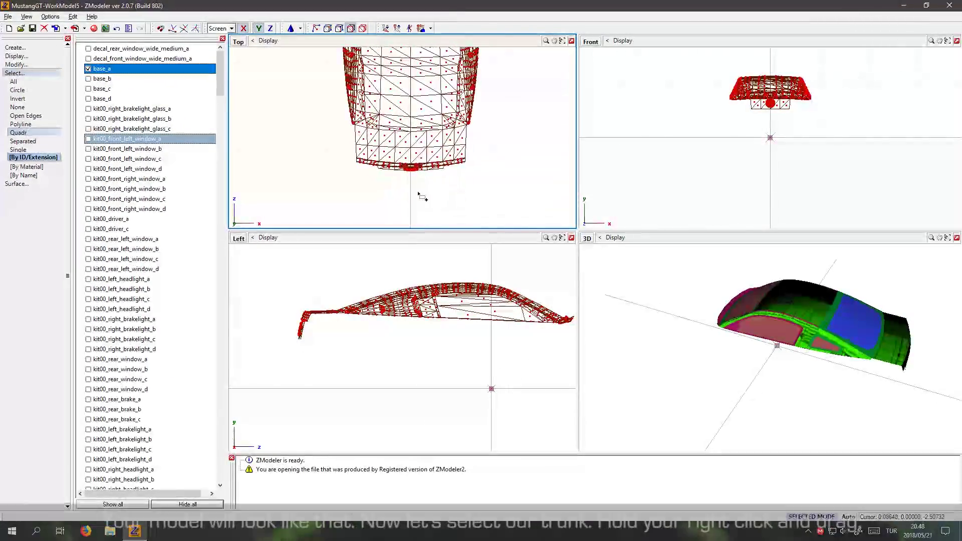
{"action": "scroll", "coordinate": [852, 254], "scroll_direction": "up", "scroll_amount": 1}
{"action": "scroll", "coordinate": [427, 126], "scroll_direction": "up", "scroll_amount": 3}
{"action": "scroll", "coordinate": [404, 218], "scroll_direction": "up", "scroll_amount": 3}
{"action": "scroll", "coordinate": [411, 215], "scroll_direction": "down", "scroll_amount": 2}
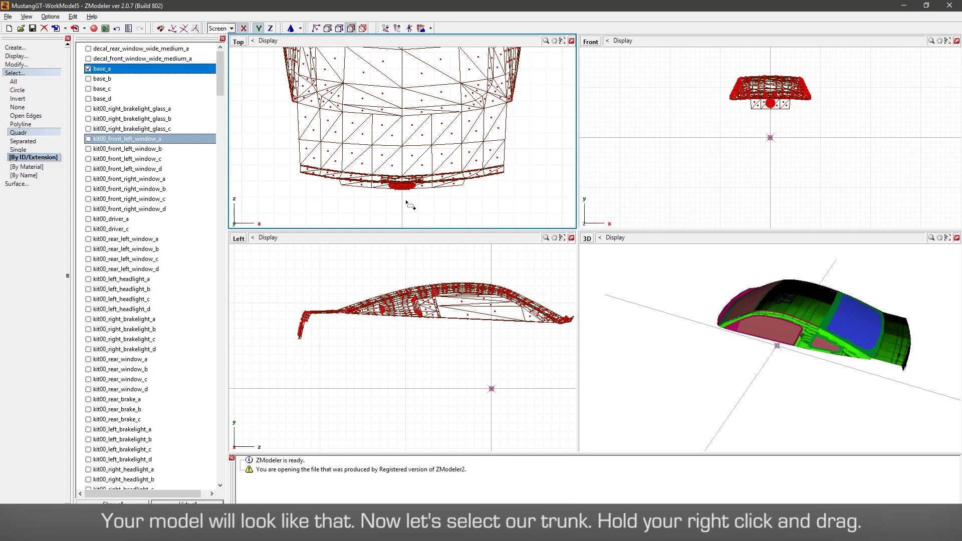
{"action": "right_click_drag", "start_coordinate": [406, 201], "coordinate": [560, 215]}
{"action": "key", "text": "Escape"}
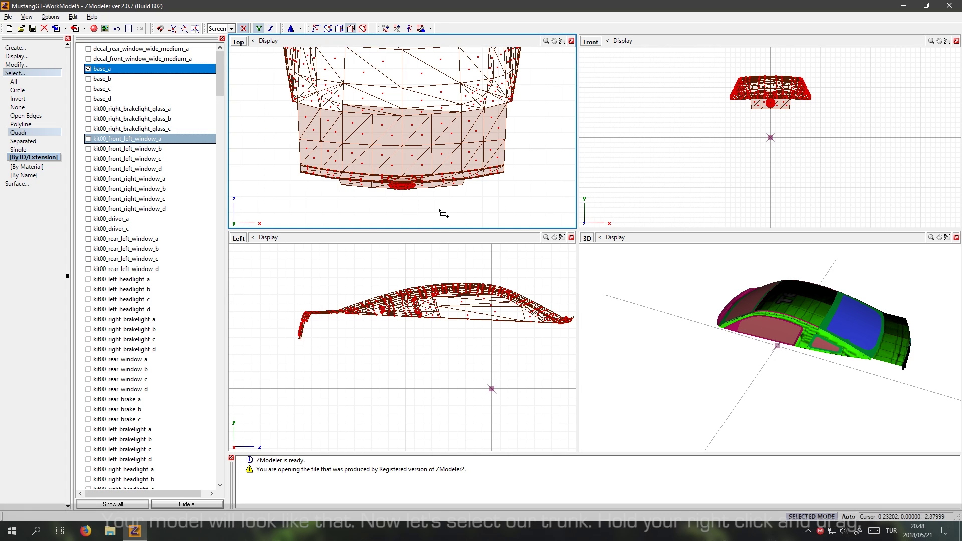
- Examine the trunk polygon selection and its boundary with the rear window in the Top and Front views
{"action": "scroll", "coordinate": [451, 212], "scroll_direction": "down", "scroll_amount": 4}
{"action": "scroll", "coordinate": [396, 209], "scroll_direction": "up", "scroll_amount": 5}
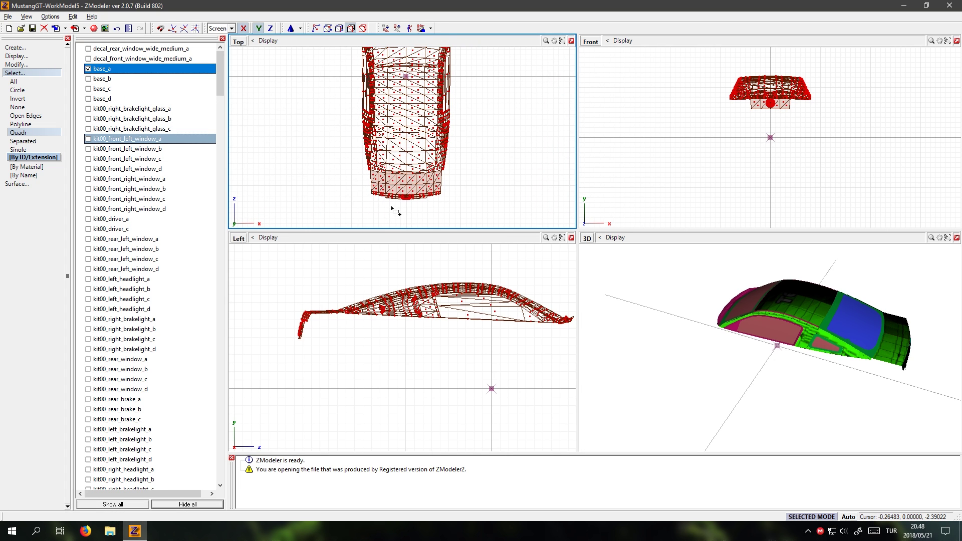
{"action": "scroll", "coordinate": [394, 163], "scroll_direction": "up", "scroll_amount": 3}
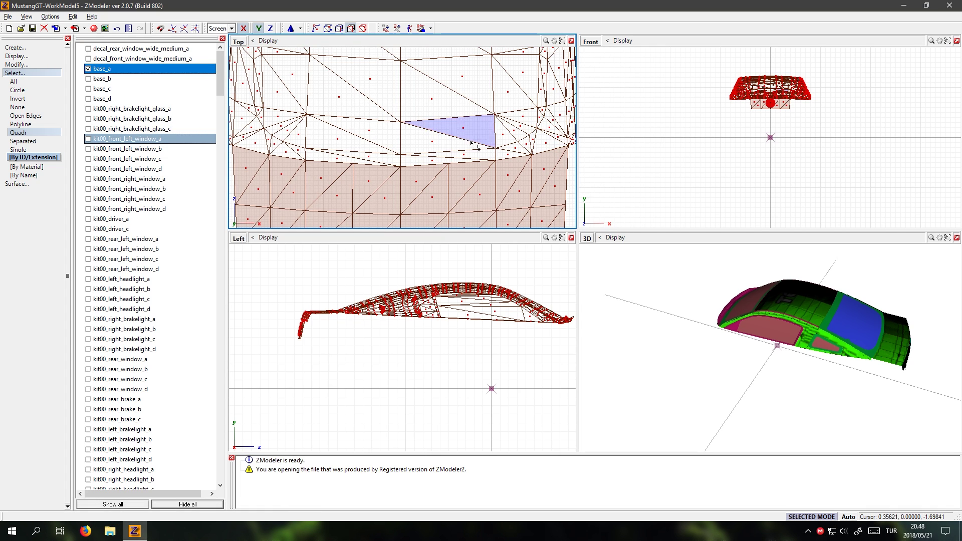
{"action": "scroll", "coordinate": [392, 118], "scroll_direction": "down", "scroll_amount": 2}
{"action": "scroll", "coordinate": [392, 118], "scroll_direction": "down", "scroll_amount": 1}
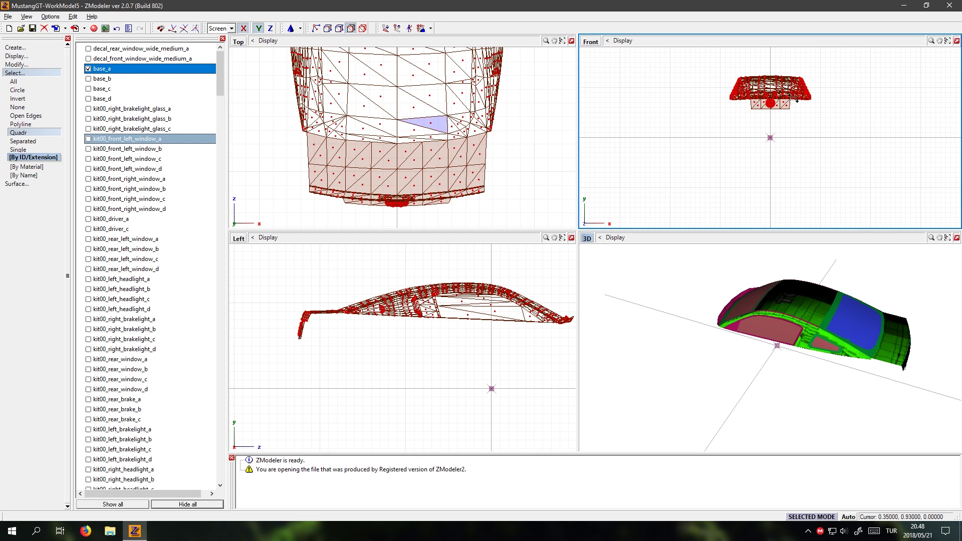
{"action": "scroll", "coordinate": [751, 80], "scroll_direction": "up", "scroll_amount": 4}
{"action": "scroll", "coordinate": [751, 78], "scroll_direction": "up", "scroll_amount": 2}
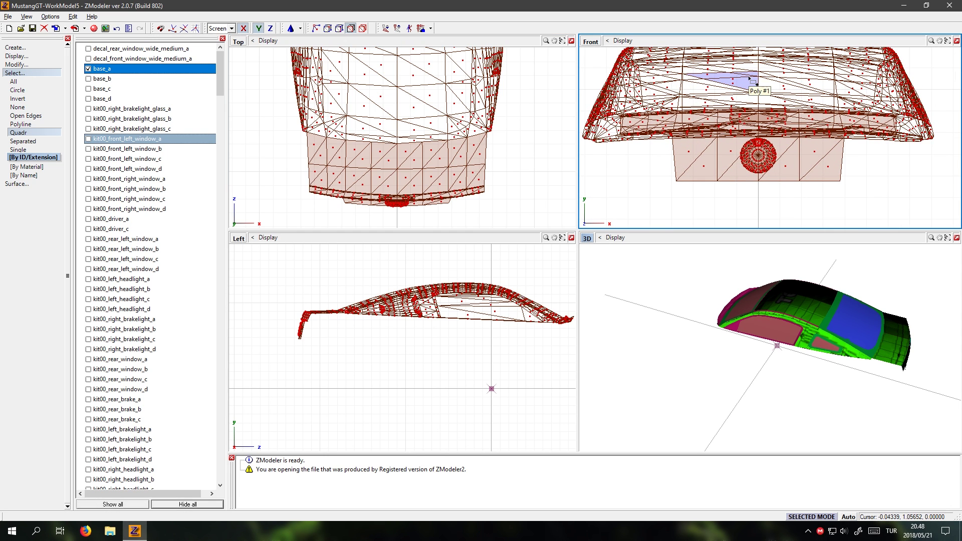
{"action": "scroll", "coordinate": [750, 78], "scroll_direction": "down", "scroll_amount": 1}
{"action": "scroll", "coordinate": [769, 197], "scroll_direction": "down", "scroll_amount": 1}
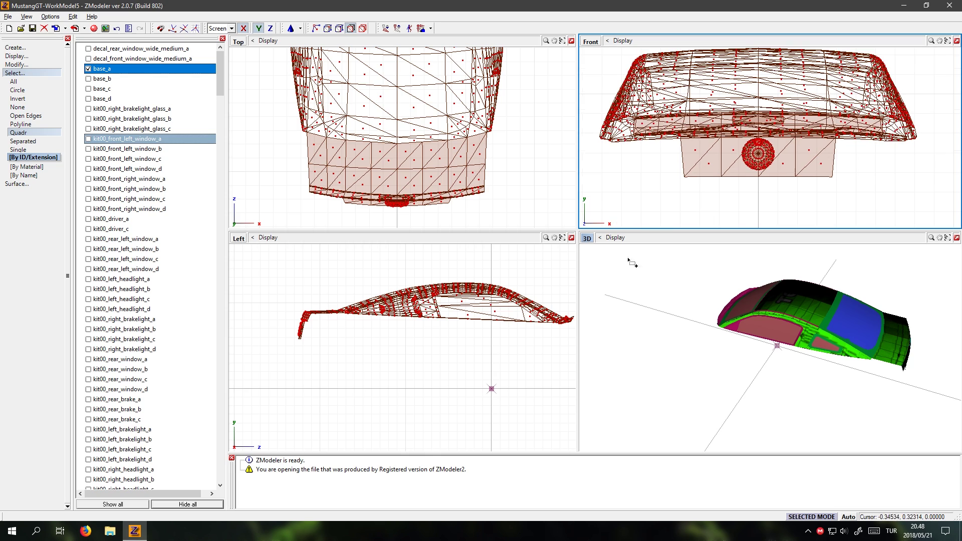
- Set the 3D viewport to Perspective and examine the selected trunk polygons of base_a from below for extra selected faces
{"action": "scroll", "coordinate": [361, 366], "scroll_direction": "up", "scroll_amount": 5}
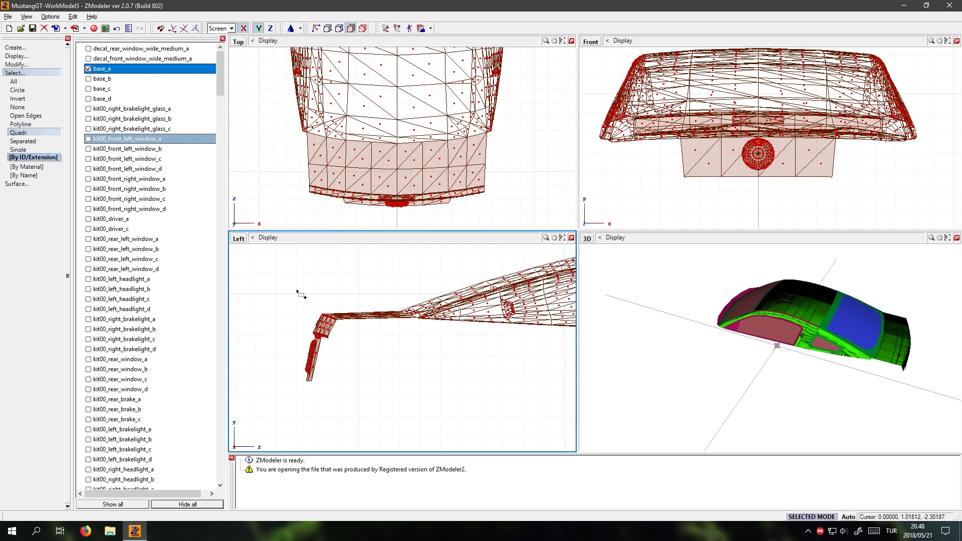
{"action": "scroll", "coordinate": [332, 398], "scroll_direction": "up", "scroll_amount": 2}
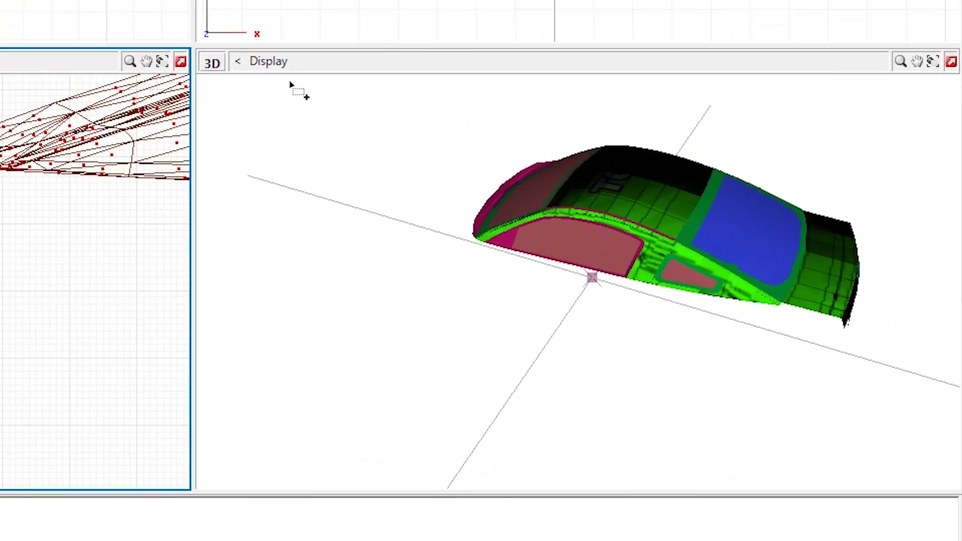
{"action": "left_click", "coordinate": [583, 239]}
{"action": "left_click", "coordinate": [272, 247]}
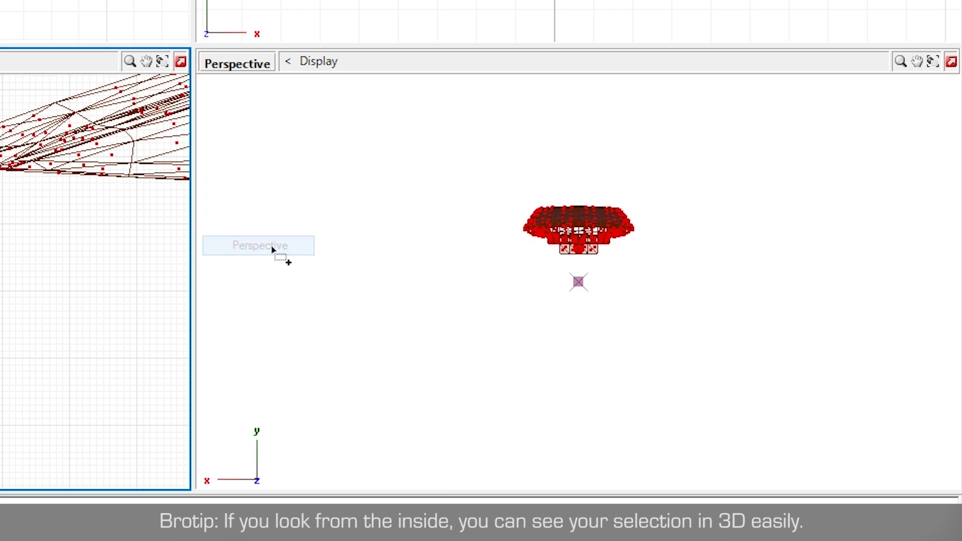
{"action": "mouse_move", "coordinate": [468, 292]}
{"action": "middle_mouse_down"}
{"action": "mouse_move", "coordinate": [458, 301]}
{"action": "mouse_move", "coordinate": [505, 303]}
{"action": "mouse_move", "coordinate": [560, 285]}
{"action": "mouse_move", "coordinate": [436, 359]}
{"action": "mouse_move", "coordinate": [437, 285]}
{"action": "mouse_move", "coordinate": [491, 307]}
{"action": "mouse_move", "coordinate": [487, 315]}
{"action": "middle_mouse_up"}
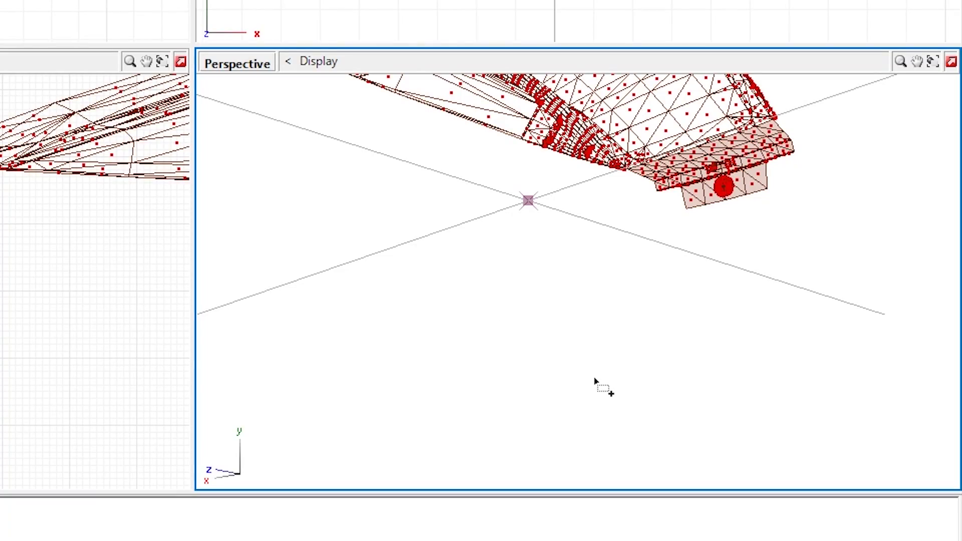
{"action": "scroll", "coordinate": [788, 112], "scroll_direction": "up", "scroll_amount": 6}
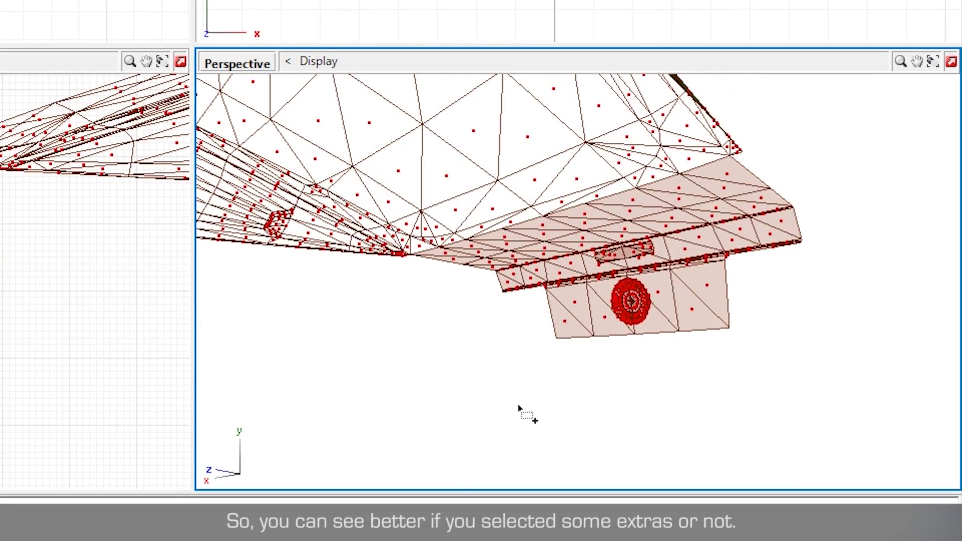
{"action": "mouse_move", "coordinate": [519, 407]}
{"action": "middle_mouse_down"}
{"action": "mouse_move", "coordinate": [536, 369]}
{"action": "mouse_move", "coordinate": [584, 382]}
{"action": "mouse_move", "coordinate": [572, 376]}
{"action": "mouse_move", "coordinate": [524, 395]}
{"action": "mouse_move", "coordinate": [496, 369]}
{"action": "mouse_move", "coordinate": [471, 440]}
{"action": "mouse_move", "coordinate": [475, 382]}
{"action": "mouse_move", "coordinate": [505, 390]}
{"action": "mouse_move", "coordinate": [455, 430]}
{"action": "mouse_move", "coordinate": [468, 436]}
{"action": "middle_mouse_up"}
{"action": "left_click", "coordinate": [671, 493]}
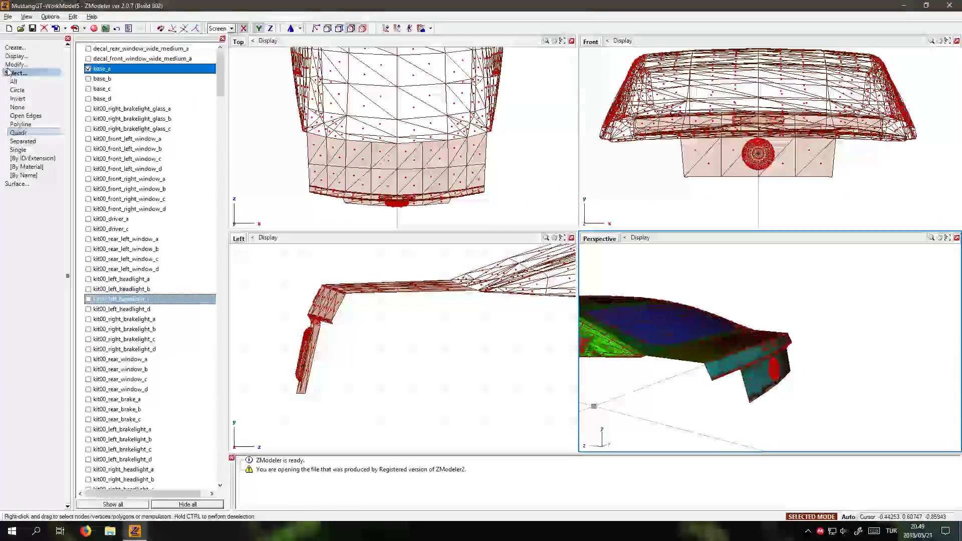
- Detach the selected trunk polygons from base_a with the Submesh Detach tool
{"action": "left_click", "coordinate": [11, 65]}
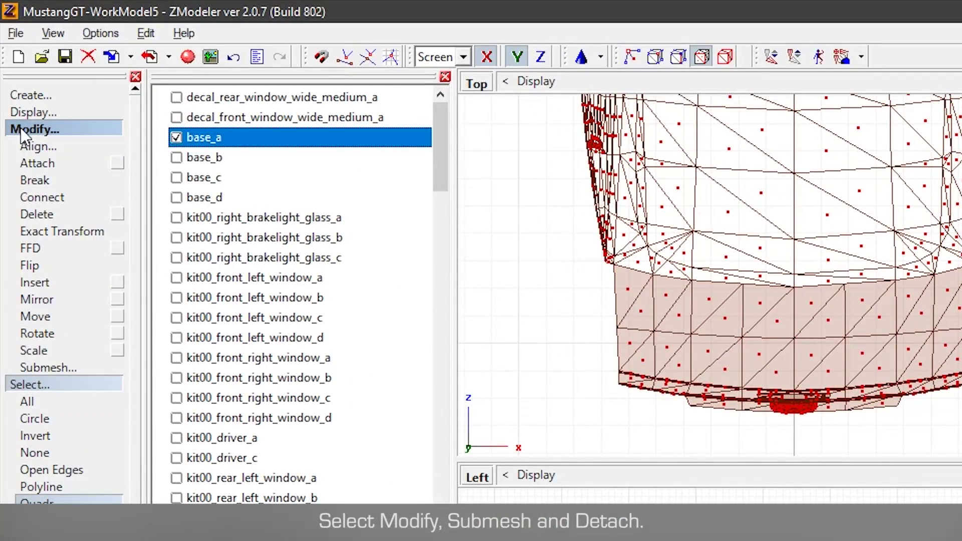
{"action": "left_click", "coordinate": [49, 367]}
{"action": "left_click", "coordinate": [55, 401]}
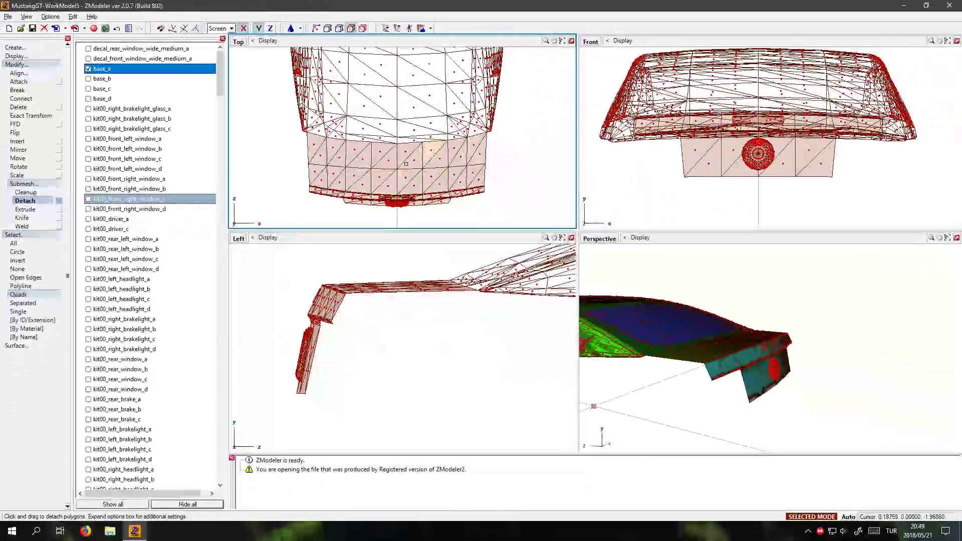
{"action": "left_click", "coordinate": [391, 182]}
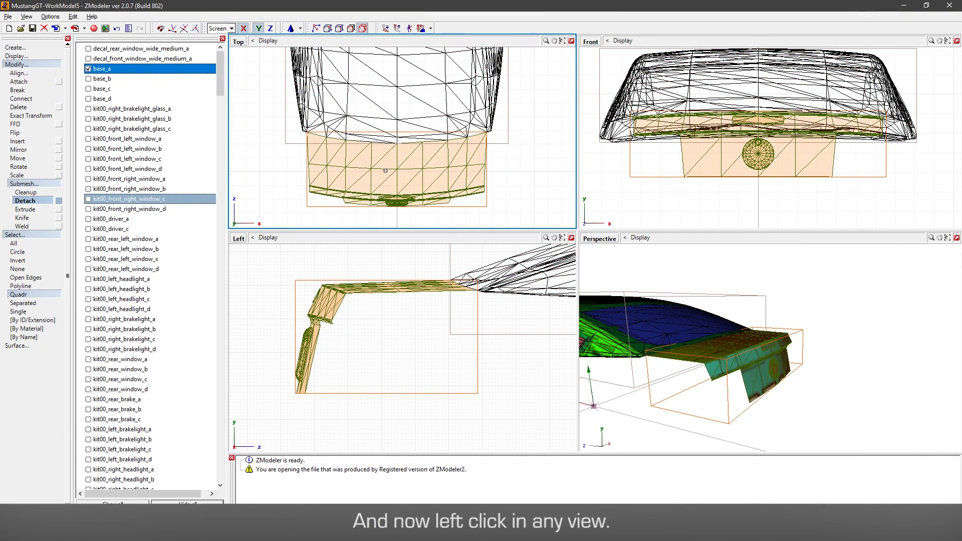
{"action": "left_click", "coordinate": [399, 186]}
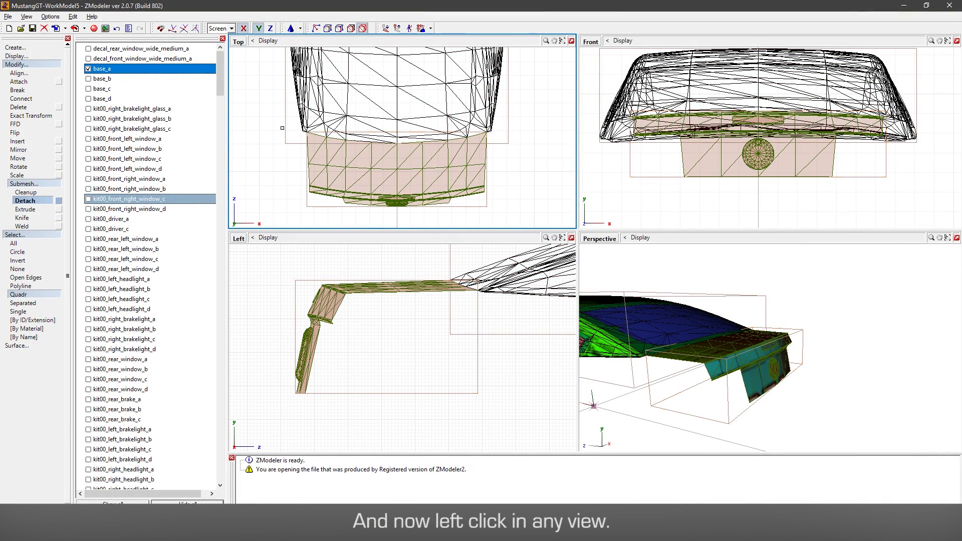
- Locate the detached trunk part at the end of the part list and check it by toggling its visibility
{"action": "left_click_drag", "start_coordinate": [220, 58], "coordinate": [224, 456]}
{"action": "left_click", "coordinate": [92, 482]}
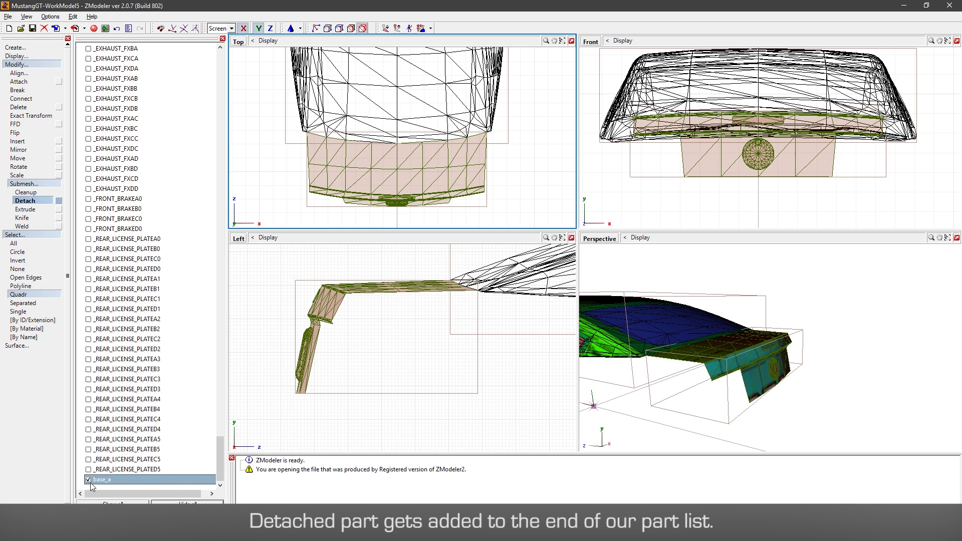
{"action": "left_click", "coordinate": [89, 480]}
{"action": "left_click", "coordinate": [89, 480]}
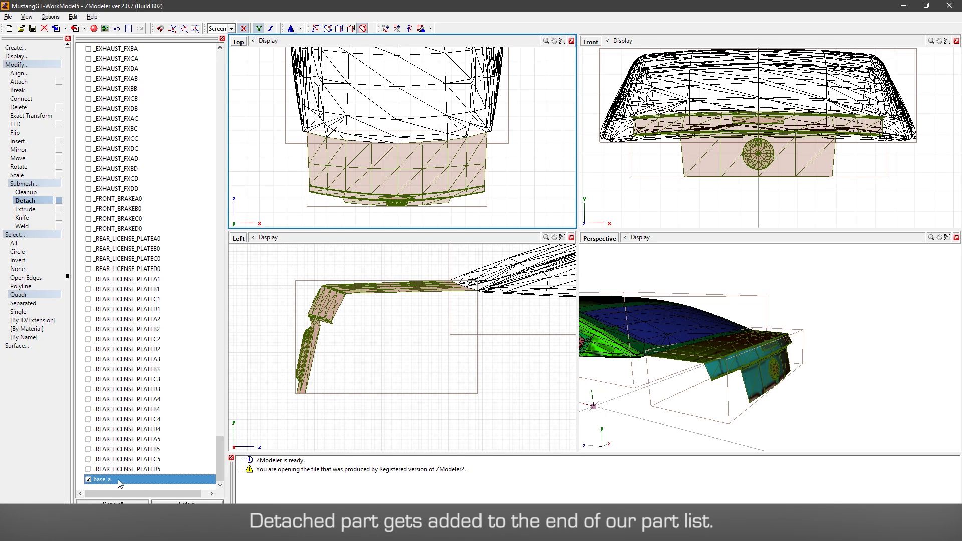
- Rename the original base_a part, which holds the roof, to kit00_roof_a and check it by toggling its visibility
{"action": "left_click_drag", "start_coordinate": [220, 459], "coordinate": [224, 49]}
{"action": "double_click", "coordinate": [121, 68]}
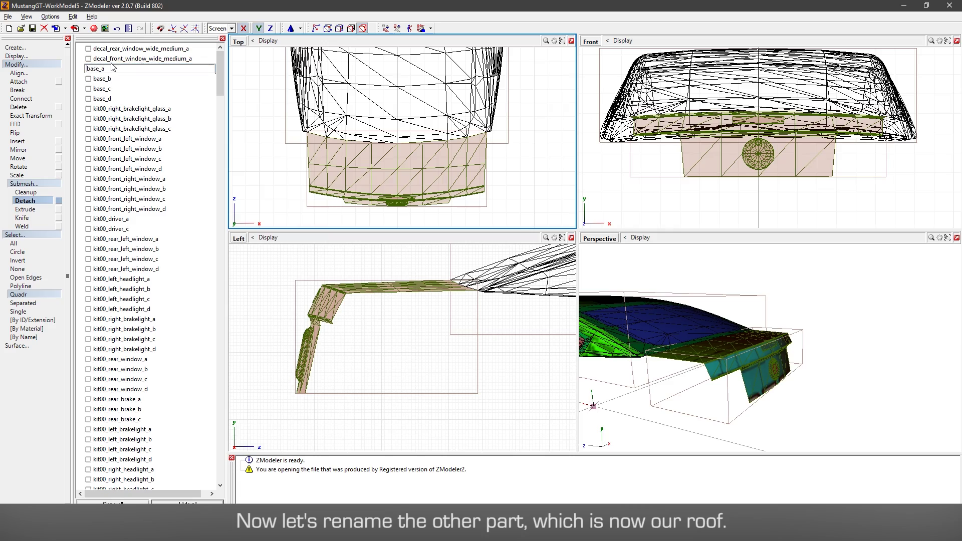
{"action": "double_click", "coordinate": [104, 69]}
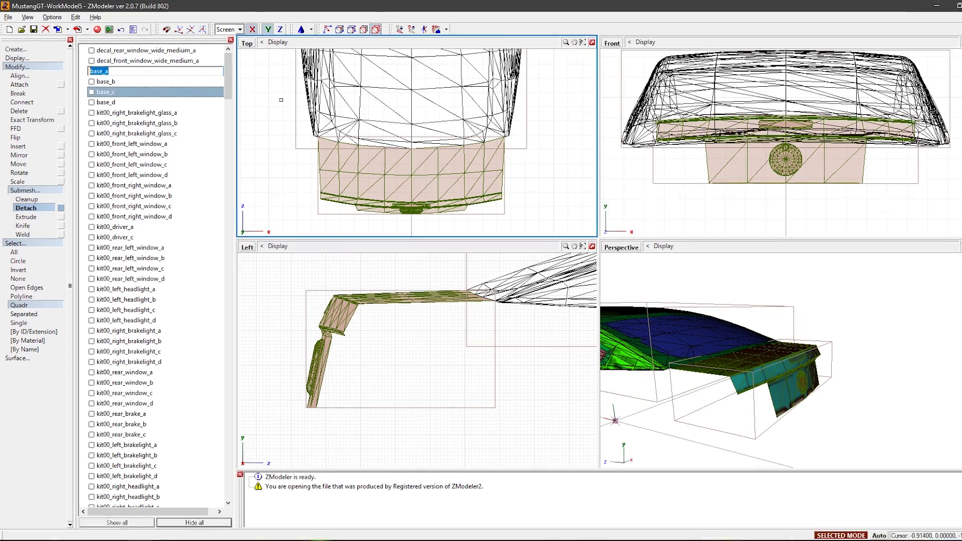
{"action": "type", "text": "kit00"}
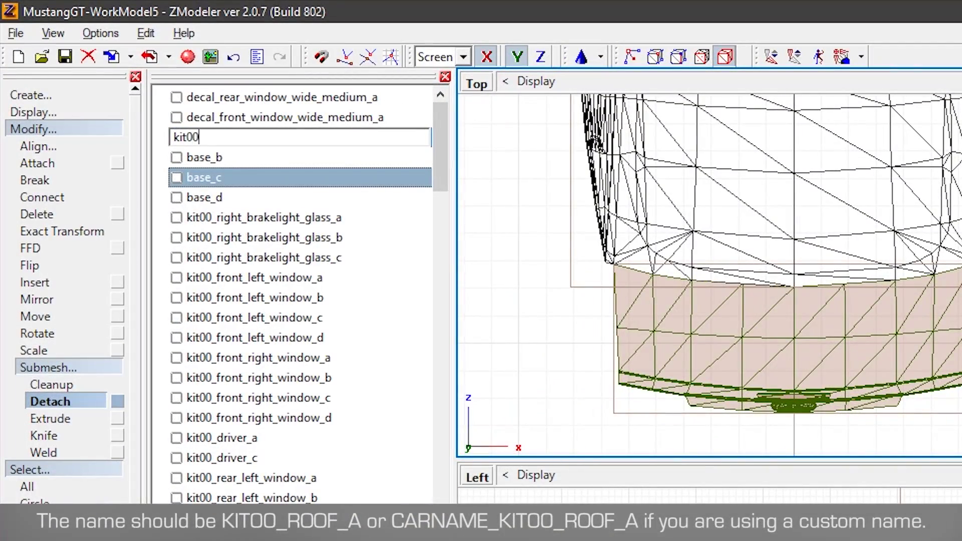
{"action": "type", "text": "_roof_a"}
{"action": "key", "text": "Return"}
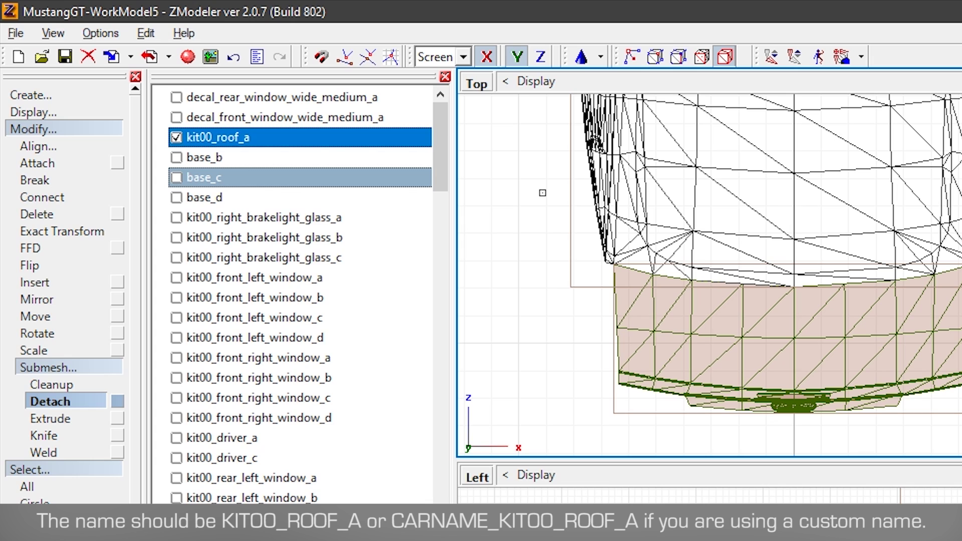
{"action": "left_click", "coordinate": [176, 138]}
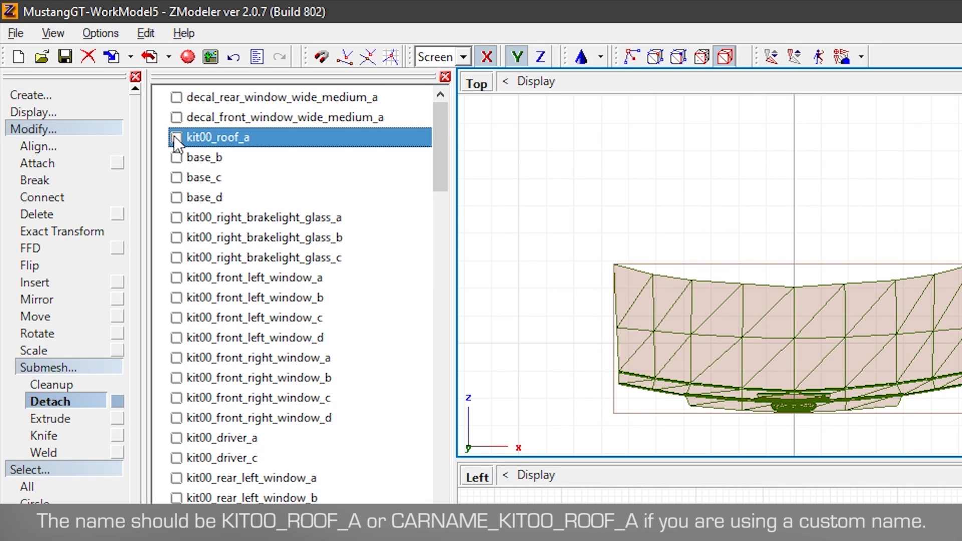
{"action": "left_click", "coordinate": [176, 138]}
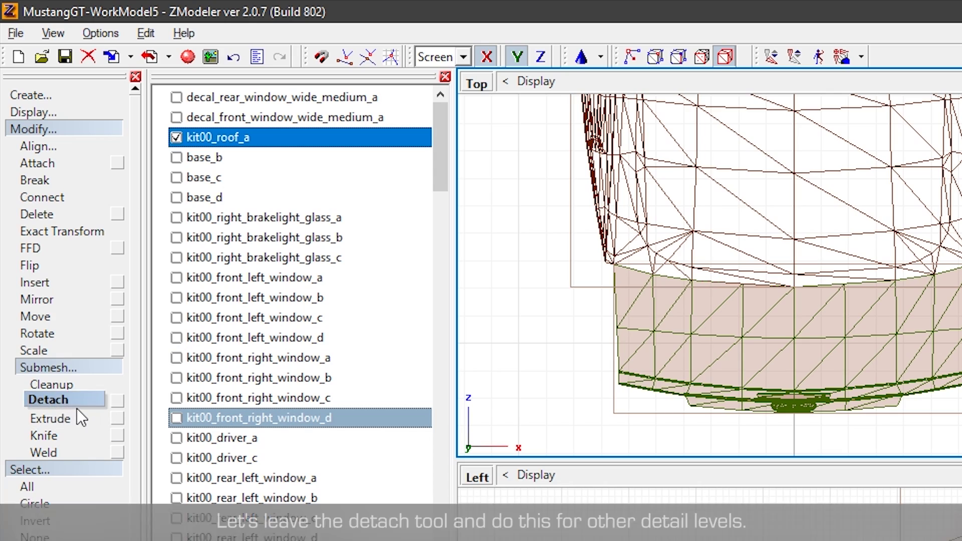
- Leave the Detach tool, hide kit00_roof_a and show only base_b
{"action": "left_click", "coordinate": [77, 407]}
{"action": "left_click", "coordinate": [52, 362]}
{"action": "left_click", "coordinate": [33, 129]}
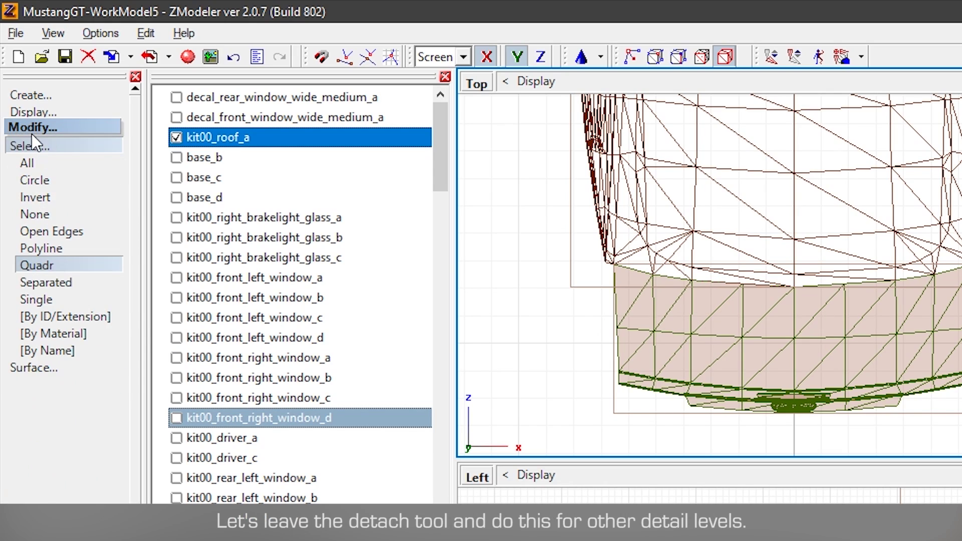
{"action": "left_click", "coordinate": [177, 137]}
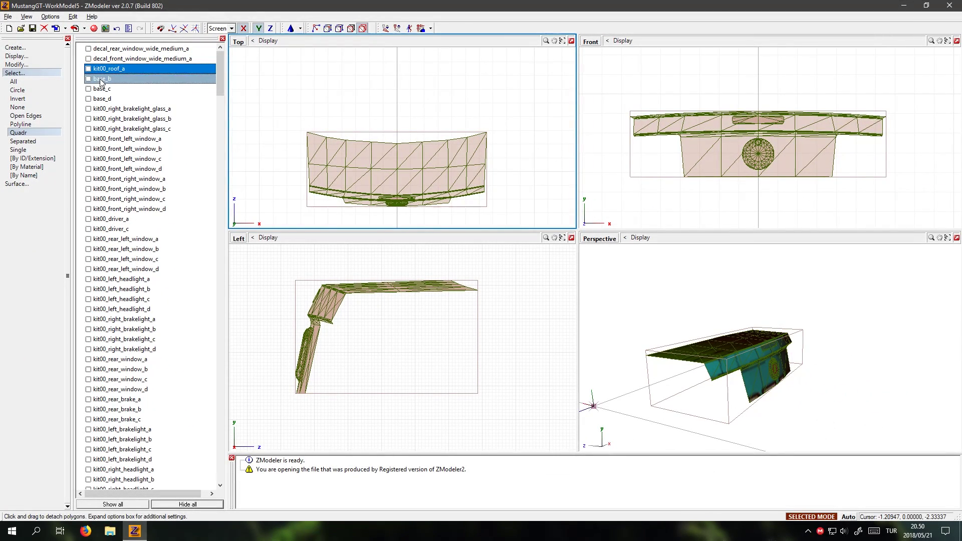
{"action": "left_click", "coordinate": [100, 82]}
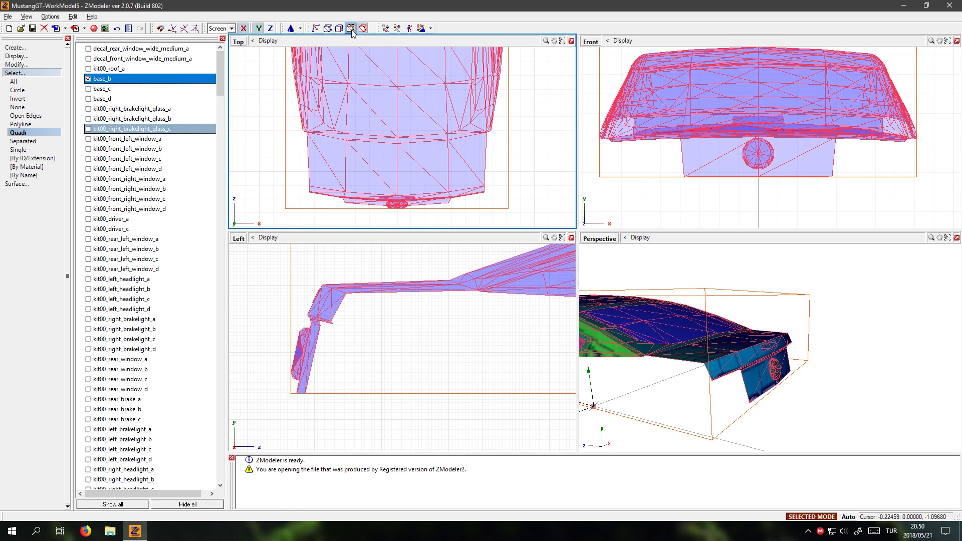
- Select the trunk polygons at the rear of base_b at polygon level with rectangular selections
{"action": "left_click_drag", "start_coordinate": [443, 263], "coordinate": [281, 411]}
{"action": "left_click_drag", "start_coordinate": [520, 215], "coordinate": [373, 226]}
{"action": "left_click_drag", "start_coordinate": [524, 186], "coordinate": [371, 221]}
{"action": "right_click", "coordinate": [502, 142]}
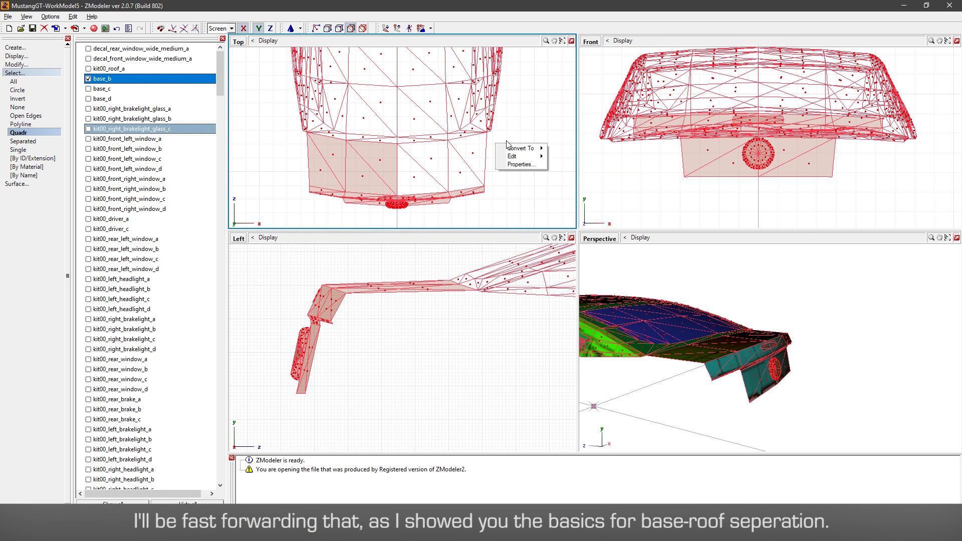
{"action": "left_click_drag", "start_coordinate": [502, 145], "coordinate": [437, 225]}
- Detach the selected trunk polygons from base_b with the Submesh Detach tool
{"action": "left_click", "coordinate": [17, 64]}
{"action": "left_click", "coordinate": [23, 183]}
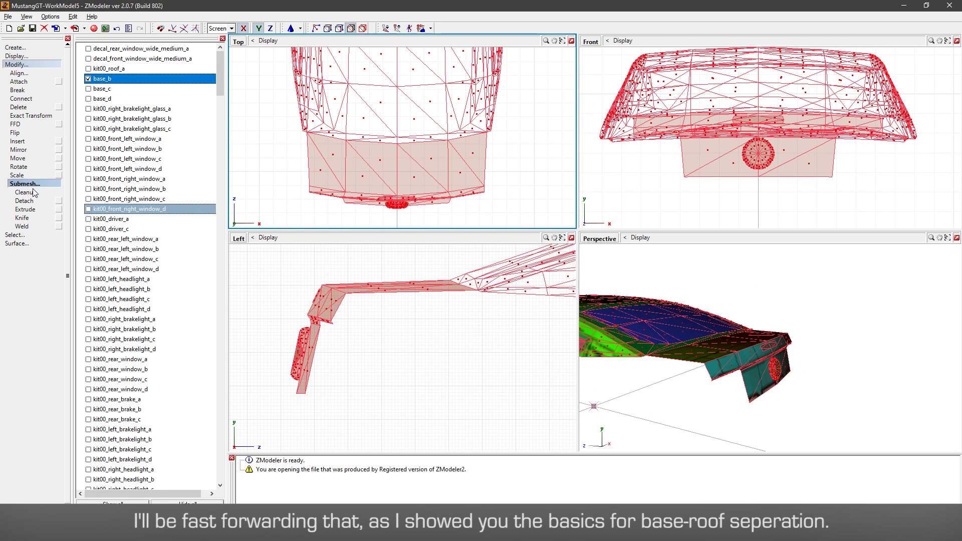
{"action": "left_click", "coordinate": [25, 200]}
- Rename the remaining roof portion of base_b to kit00_roof_b
{"action": "left_click", "coordinate": [93, 81]}
{"action": "type", "text": "kit00_ro"}
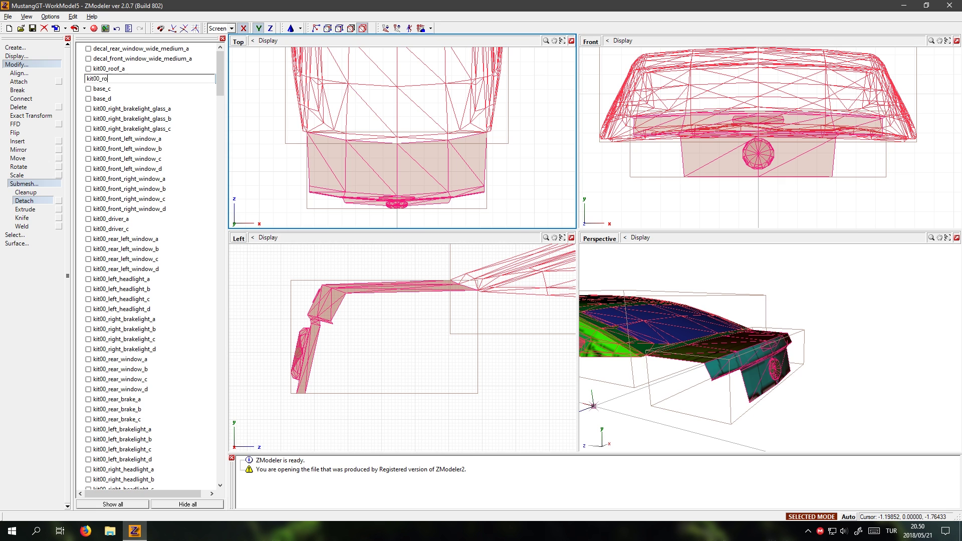
{"action": "type", "text": "of_b"}
{"action": "key", "text": "Return"}
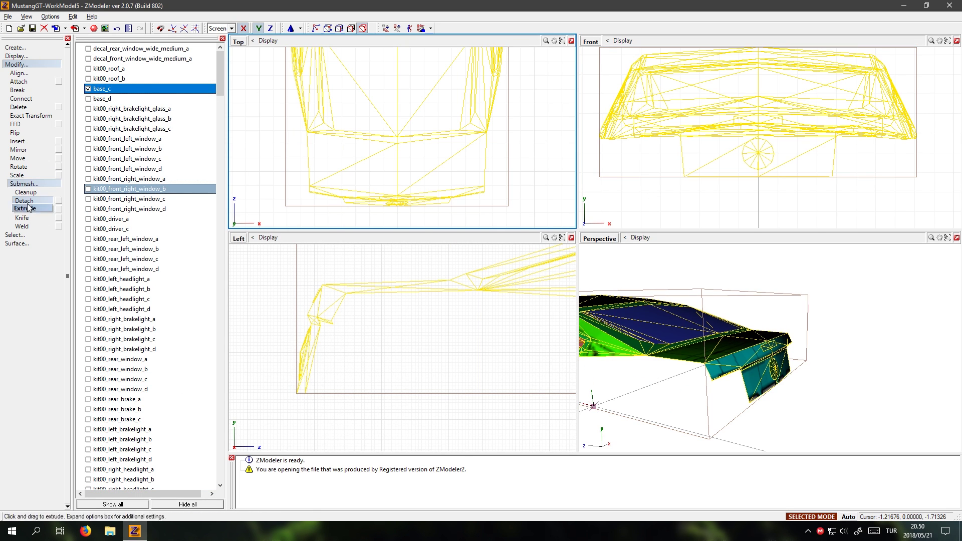
- Switch base_c to polygon-level editing and select the trunk polygons at its rear with a rectangular Quadr selection
{"action": "left_click", "coordinate": [18, 295]}
{"action": "key", "text": "3"}
{"action": "scroll", "coordinate": [293, 158], "scroll_direction": "down", "scroll_amount": 1}
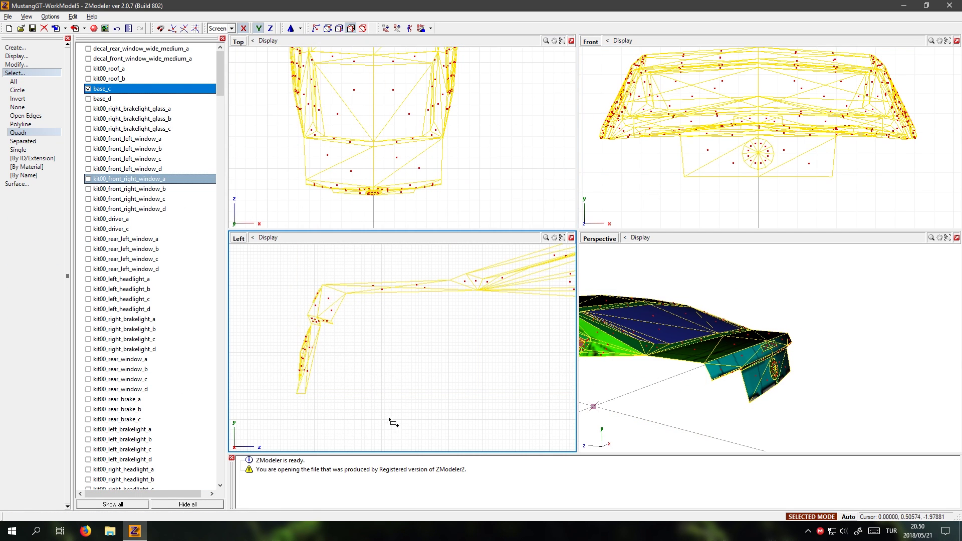
{"action": "left_click_drag", "start_coordinate": [389, 418], "coordinate": [289, 274]}
- Detach the selected trunk polygons from base_c and rename the remaining roof part to kit00_roof_c
{"action": "left_click", "coordinate": [17, 64]}
{"action": "left_click", "coordinate": [23, 183]}
{"action": "left_click", "coordinate": [21, 216]}
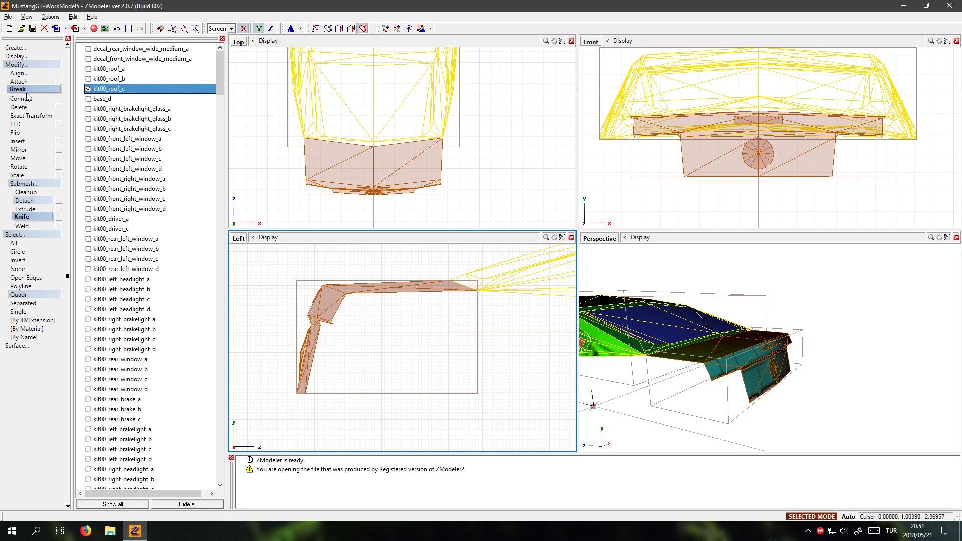
- Show only base_d and select the trunk polygons at its rear in the Top view with a rectangular polygon-level selection
{"action": "left_click", "coordinate": [187, 504]}
{"action": "left_click", "coordinate": [101, 99]}
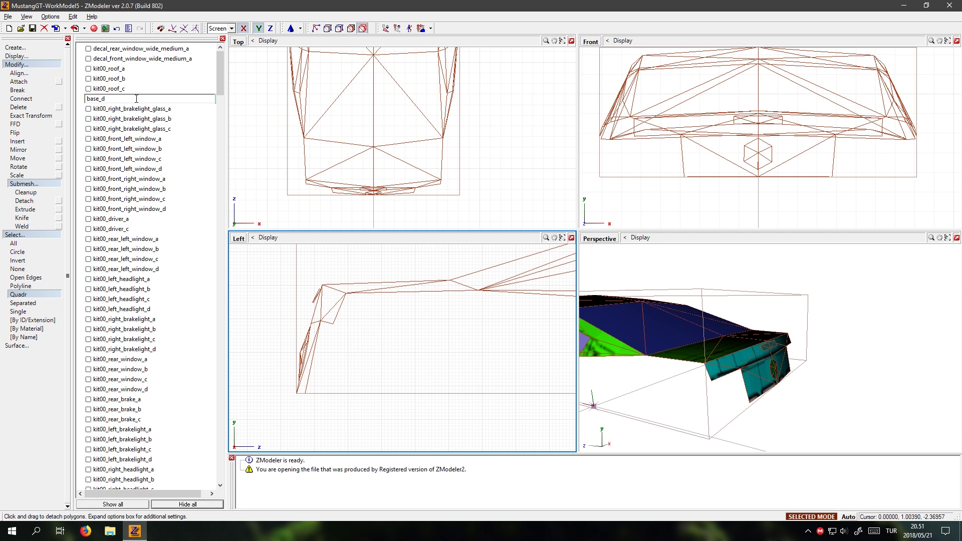
{"action": "left_click", "coordinate": [46, 296]}
{"action": "key", "text": "3"}
{"action": "right_click_drag", "start_coordinate": [278, 148], "coordinate": [464, 216]}
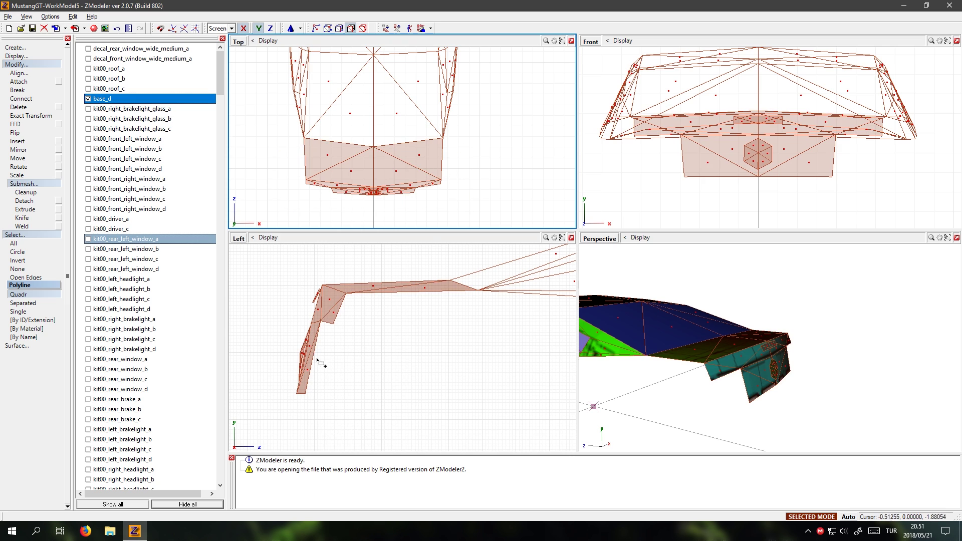
- Detach the selected trunk polygons from base_d and rename the remaining roof part following the kit00_roof_ naming pattern
{"action": "left_click", "coordinate": [25, 201]}
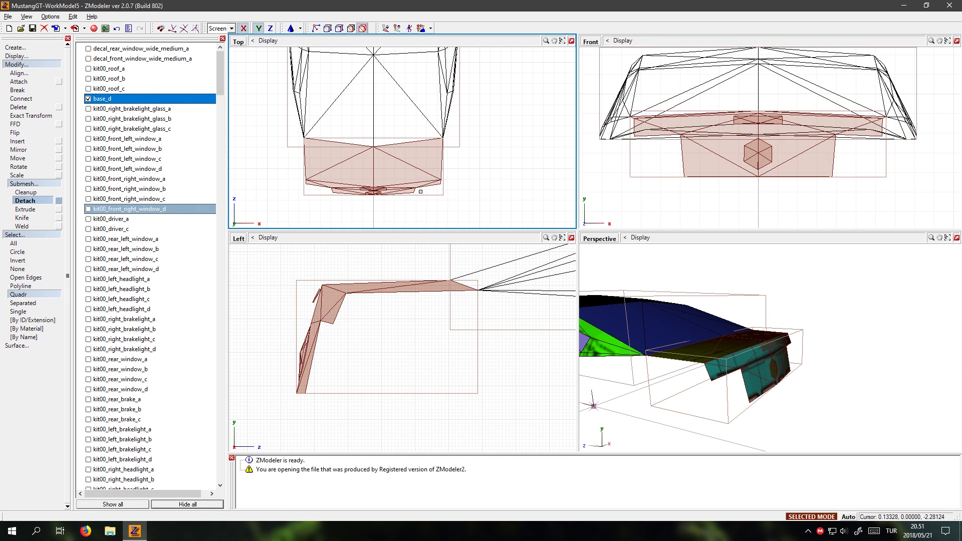
{"action": "left_click", "coordinate": [88, 99]}
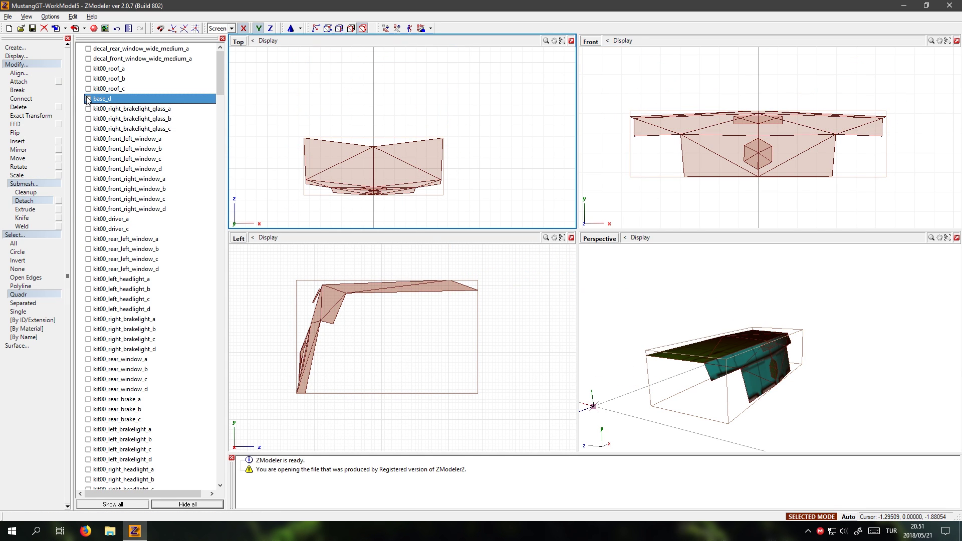
{"action": "left_click", "coordinate": [88, 99]}
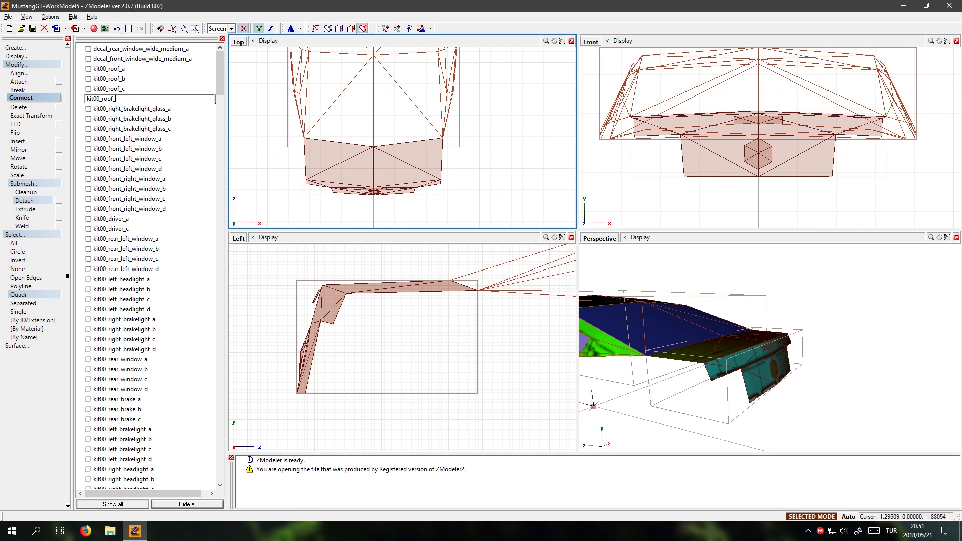
- Review the detached base parts at the end of the part list and hide all parts
{"action": "left_click_drag", "start_coordinate": [217, 76], "coordinate": [224, 475]}
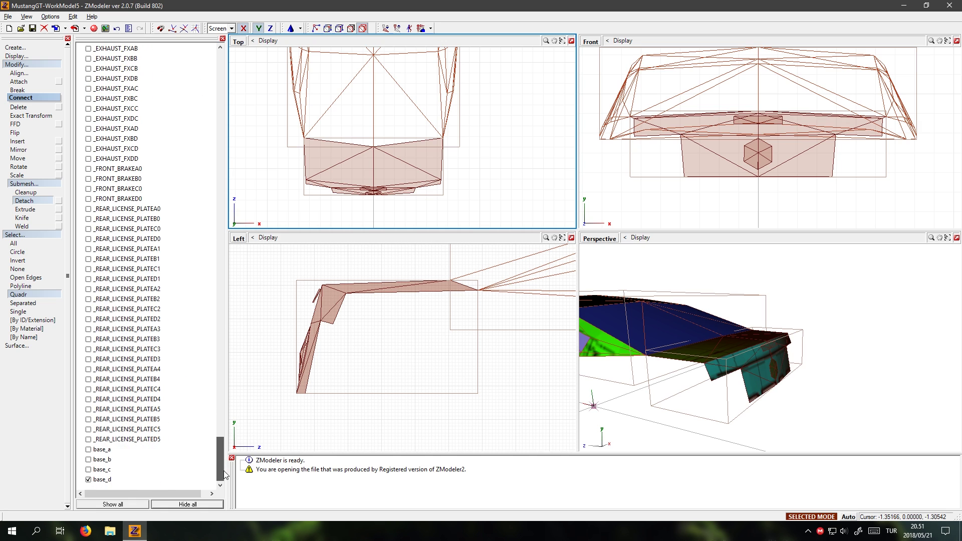
{"action": "left_click", "coordinate": [90, 459]}
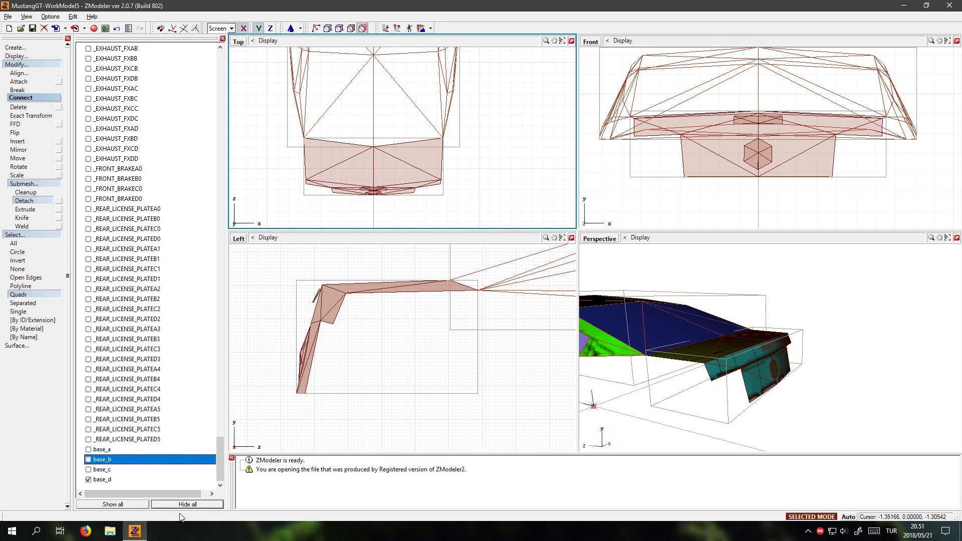
{"action": "left_click", "coordinate": [195, 504]}
{"action": "left_click_drag", "start_coordinate": [219, 459], "coordinate": [217, 53]}
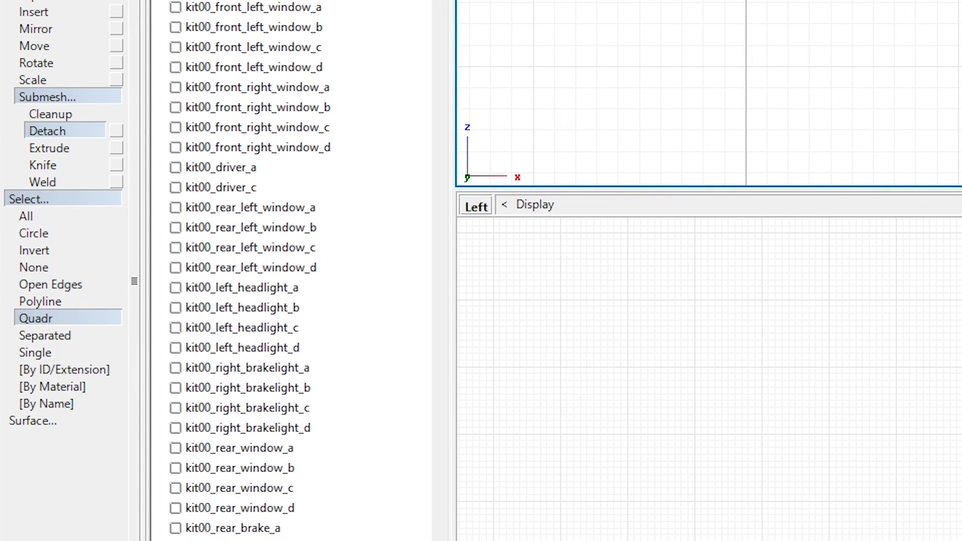
- Display the kit00_body_a part and frame its side profile in the Left view
{"action": "scroll", "coordinate": [213, 55], "scroll_direction": "down", "scroll_amount": 8}
{"action": "scroll", "coordinate": [301, 251], "scroll_direction": "down", "scroll_amount": 9}
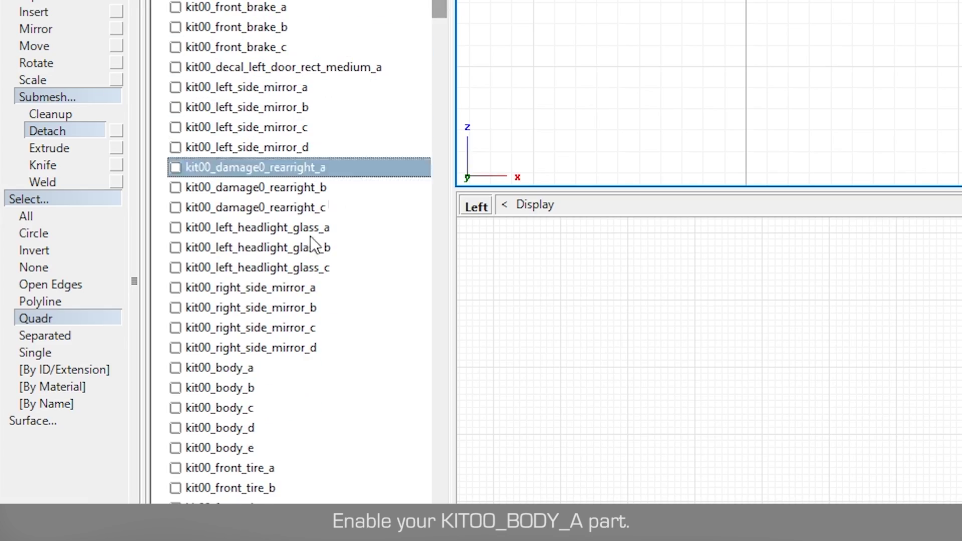
{"action": "left_click", "coordinate": [256, 370]}
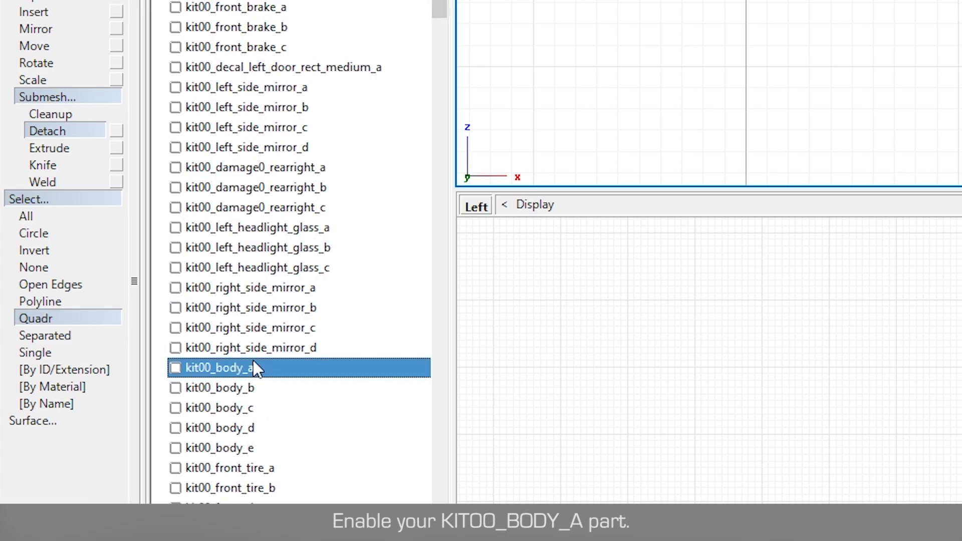
{"action": "left_click", "coordinate": [175, 369]}
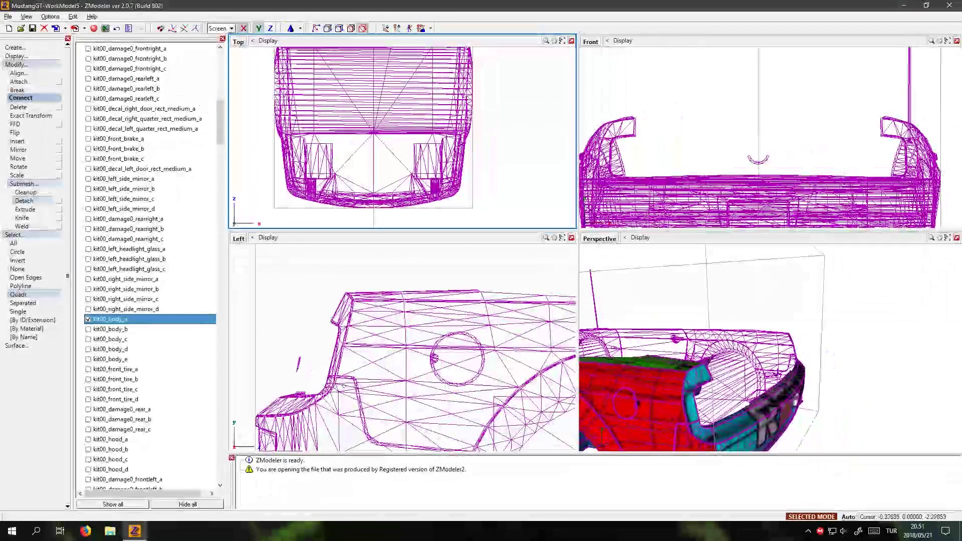
{"action": "left_click", "coordinate": [541, 252]}
{"action": "scroll", "coordinate": [271, 261], "scroll_direction": "down", "scroll_amount": 5}
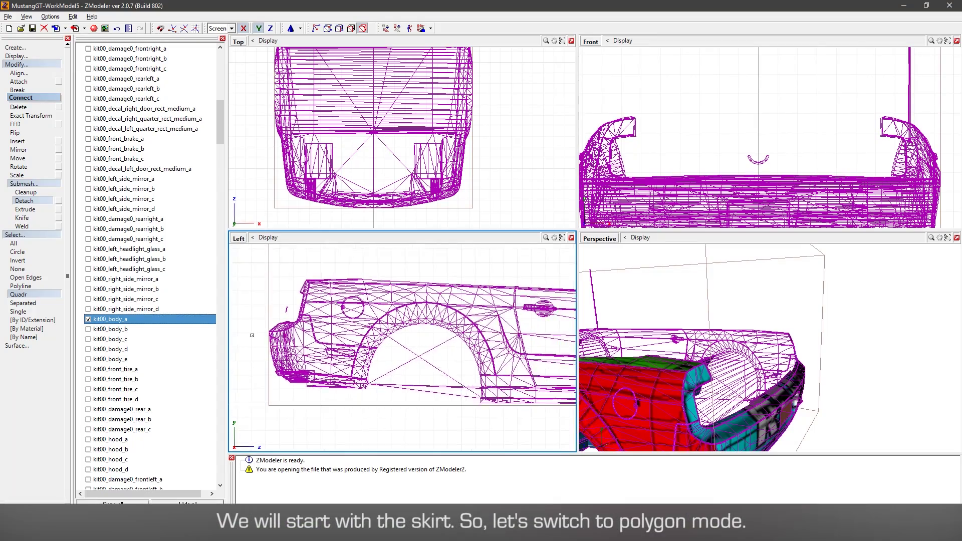
- Select the central floor polygons on the underside of kit00_body_a with a rectangular polygon-level selection
{"action": "middle_click_drag", "start_coordinate": [696, 321], "coordinate": [852, 289]}
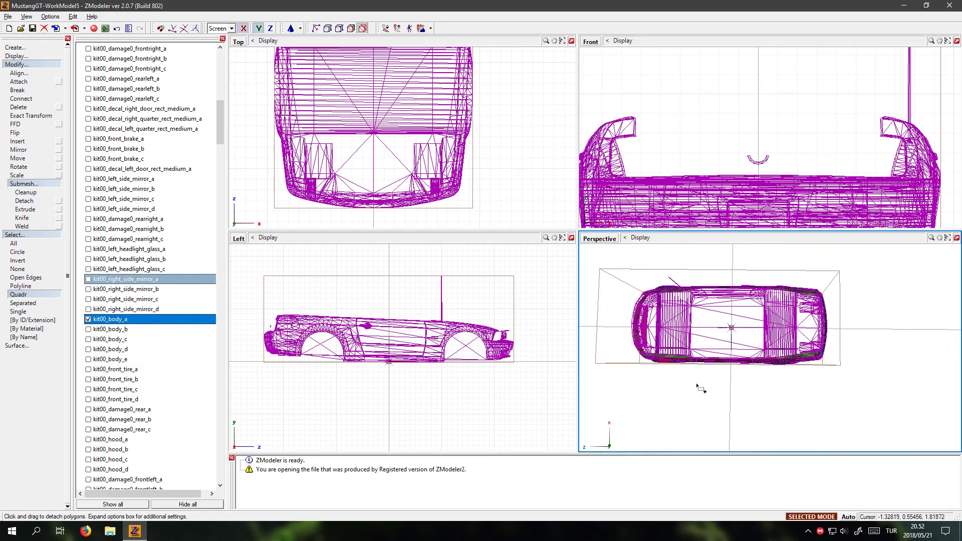
{"action": "scroll", "coordinate": [698, 387], "scroll_direction": "up", "scroll_amount": 2}
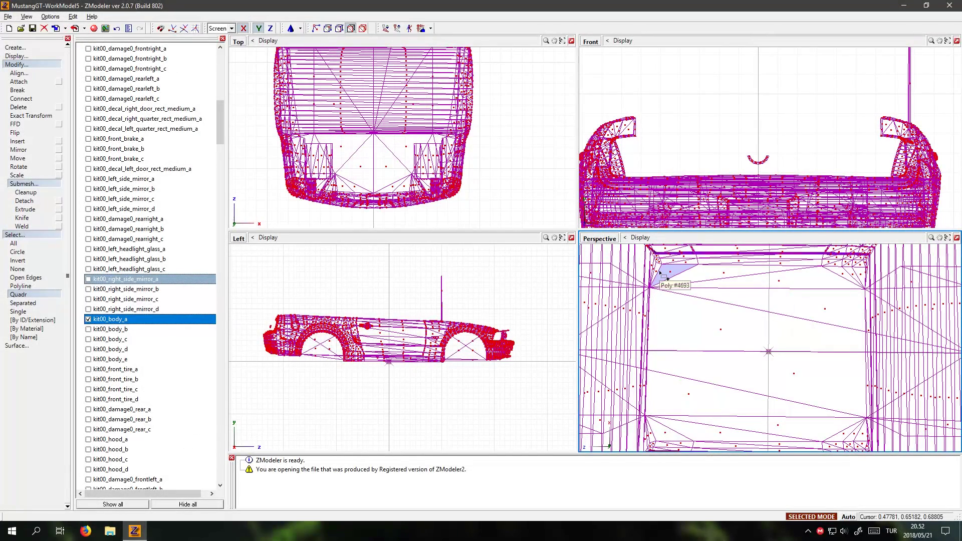
{"action": "left_click_drag", "start_coordinate": [661, 274], "coordinate": [774, 353]}
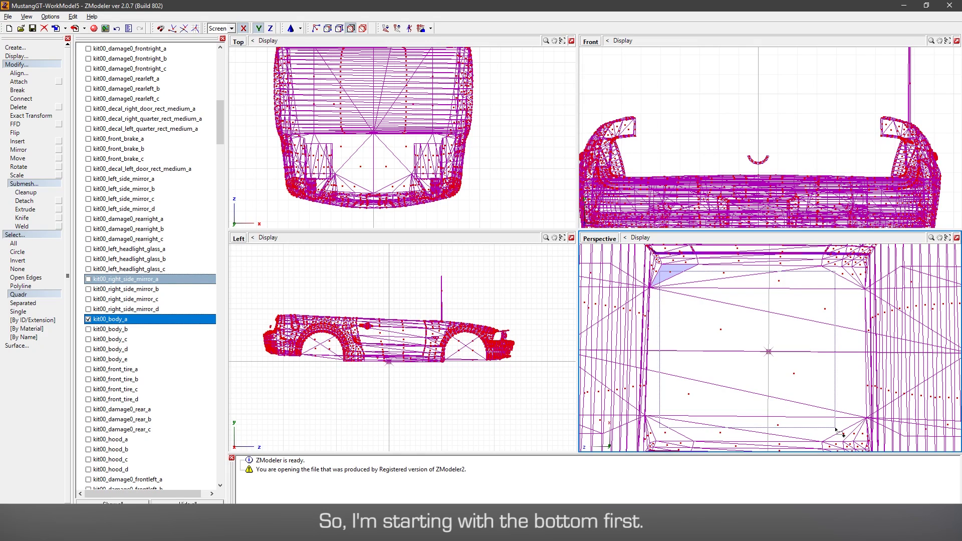
{"action": "left_click_drag", "start_coordinate": [836, 430], "coordinate": [836, 430]}
{"action": "scroll", "coordinate": [762, 291], "scroll_direction": "down", "scroll_amount": 5}
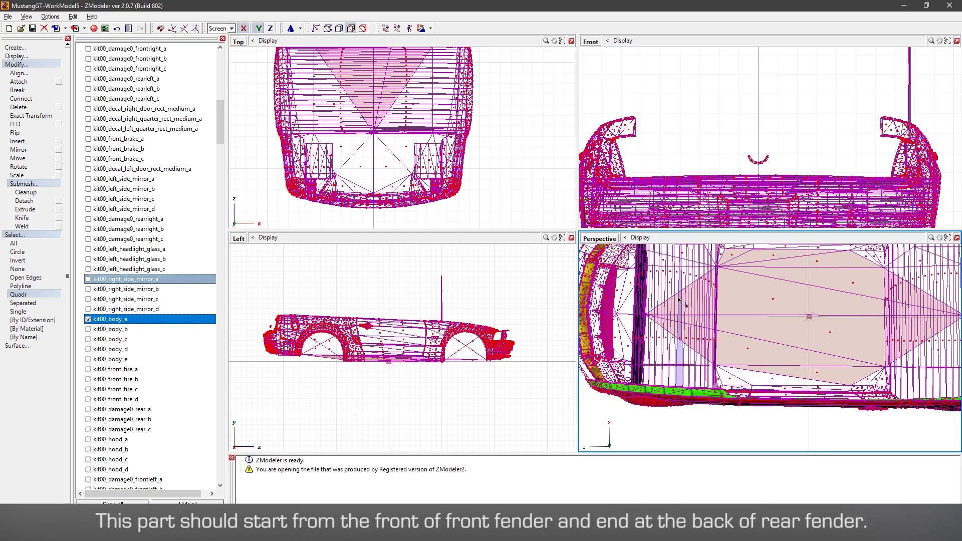
- Extend the floor selection of kit00_body_a with the underbody polygons reaching into the wheel arch area
{"action": "scroll", "coordinate": [678, 299], "scroll_direction": "up", "scroll_amount": 2}
{"action": "scroll", "coordinate": [678, 299], "scroll_direction": "down", "scroll_amount": 3}
{"action": "middle_click_drag", "start_coordinate": [678, 299], "coordinate": [782, 320], "text": "alt"}
{"action": "scroll", "coordinate": [766, 341], "scroll_direction": "down", "scroll_amount": 3}
{"action": "left_click_drag", "start_coordinate": [689, 328], "coordinate": [714, 346]}
{"action": "scroll", "coordinate": [722, 346], "scroll_direction": "up", "scroll_amount": 5}
{"action": "middle_click_drag", "start_coordinate": [722, 346], "coordinate": [785, 402], "text": "alt"}
{"action": "scroll", "coordinate": [656, 305], "scroll_direction": "up", "scroll_amount": 3}
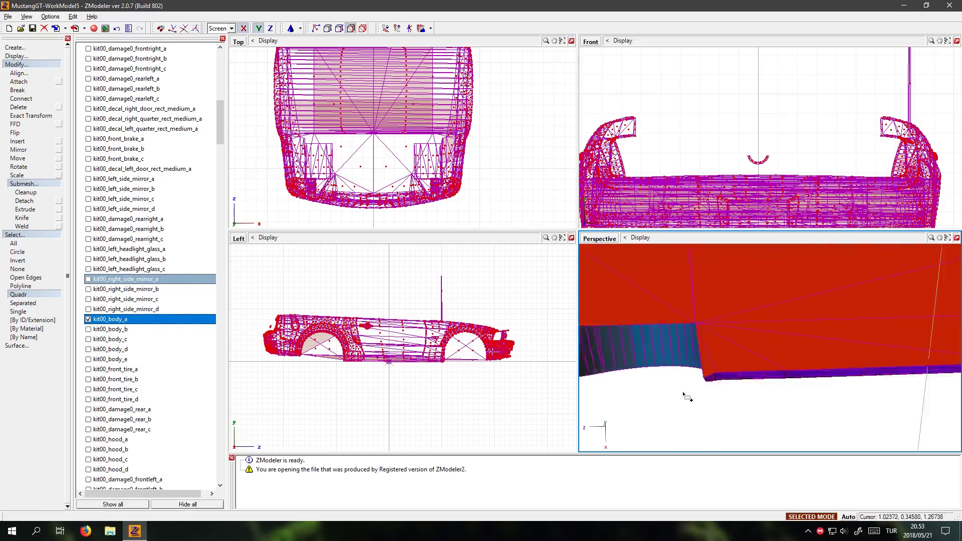
- Refine the polygon selection around the wheel arch where the floor meets the side skirt of kit00_body_a
{"action": "scroll", "coordinate": [741, 338], "scroll_direction": "up", "scroll_amount": 3}
{"action": "mouse_move", "coordinate": [742, 338]}
{"action": "middle_mouse_down", "text": "alt"}
{"action": "mouse_move", "coordinate": [799, 343]}
{"action": "mouse_move", "coordinate": [802, 330]}
{"action": "middle_mouse_up", "text": "alt"}
{"action": "left_click_drag", "start_coordinate": [802, 331], "coordinate": [814, 341]}
{"action": "scroll", "coordinate": [827, 326], "scroll_direction": "up", "scroll_amount": 3}
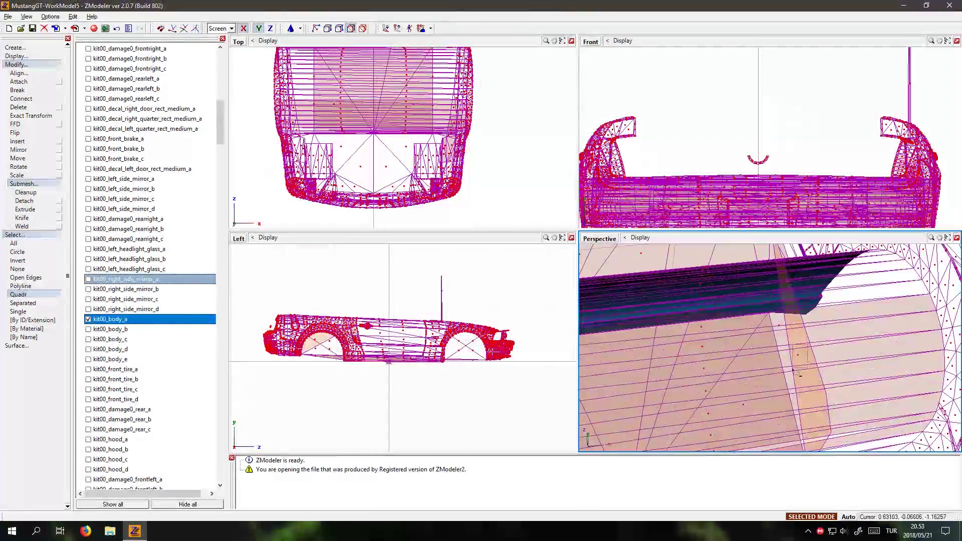
{"action": "mouse_move", "coordinate": [832, 321]}
{"action": "middle_mouse_down", "text": "alt"}
{"action": "mouse_move", "coordinate": [928, 331]}
{"action": "mouse_move", "coordinate": [684, 375]}
{"action": "mouse_move", "coordinate": [895, 315]}
{"action": "middle_mouse_up", "text": "alt"}
{"action": "left_click", "coordinate": [751, 368]}
{"action": "left_click", "coordinate": [708, 371]}
{"action": "left_click", "coordinate": [684, 375]}
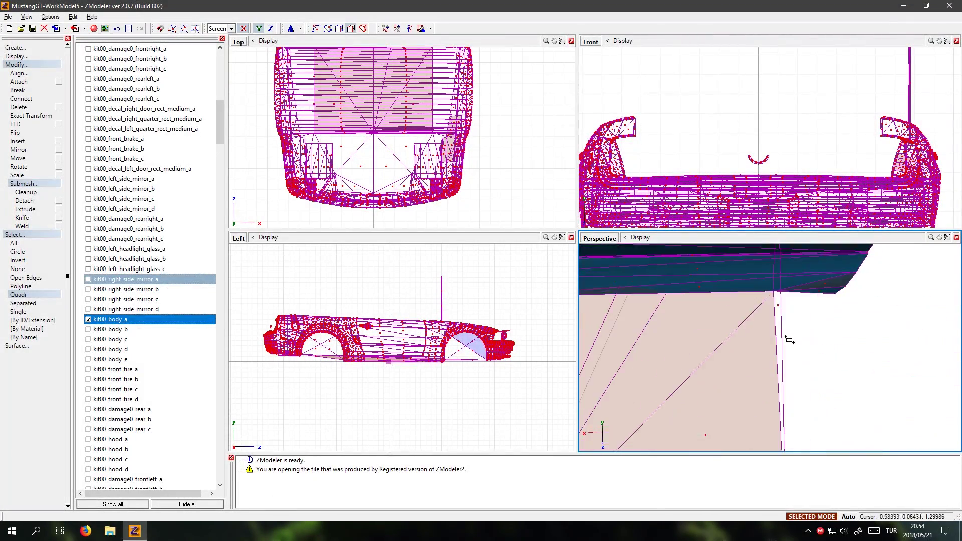
- Check the skirt selection from the side and below, detach it from kit00_body_a, and hide the remaining body
{"action": "scroll", "coordinate": [478, 194], "scroll_direction": "down", "scroll_amount": 5}
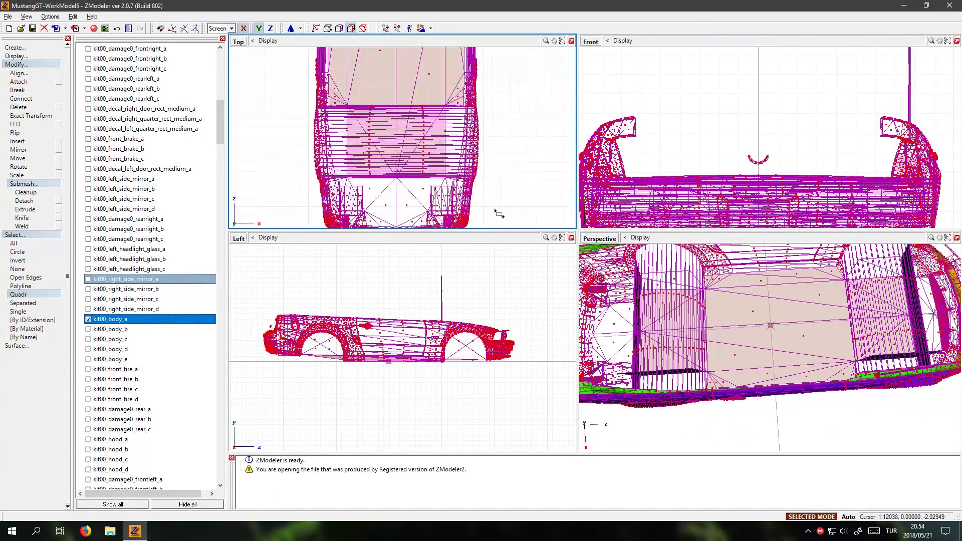
{"action": "left_click", "coordinate": [404, 382]}
{"action": "scroll", "coordinate": [444, 384], "scroll_direction": "up", "scroll_amount": 4}
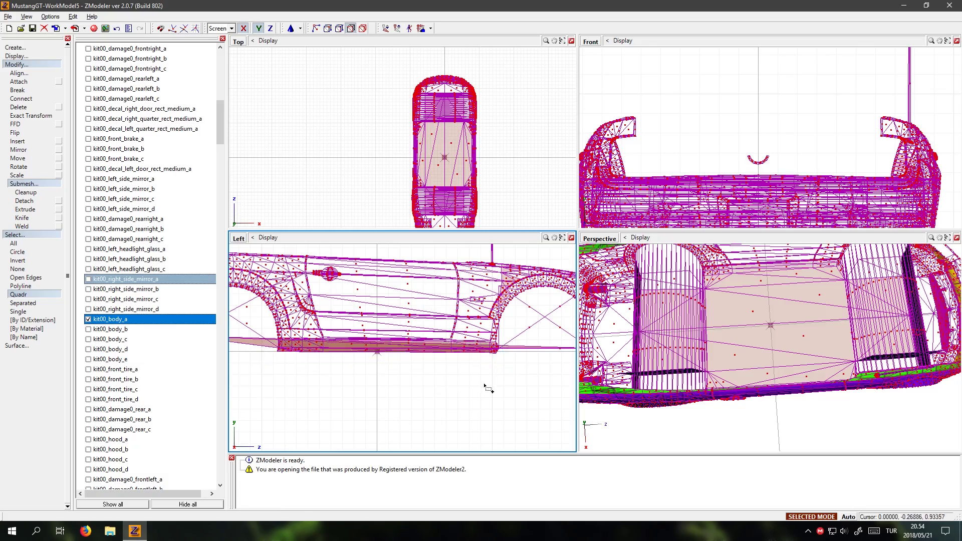
{"action": "scroll", "coordinate": [484, 385], "scroll_direction": "down", "scroll_amount": 1}
{"action": "middle_click_drag", "start_coordinate": [445, 324], "coordinate": [407, 376]}
{"action": "scroll", "coordinate": [472, 385], "scroll_direction": "down", "scroll_amount": 3}
{"action": "middle_click_drag", "start_coordinate": [766, 371], "coordinate": [783, 384]}
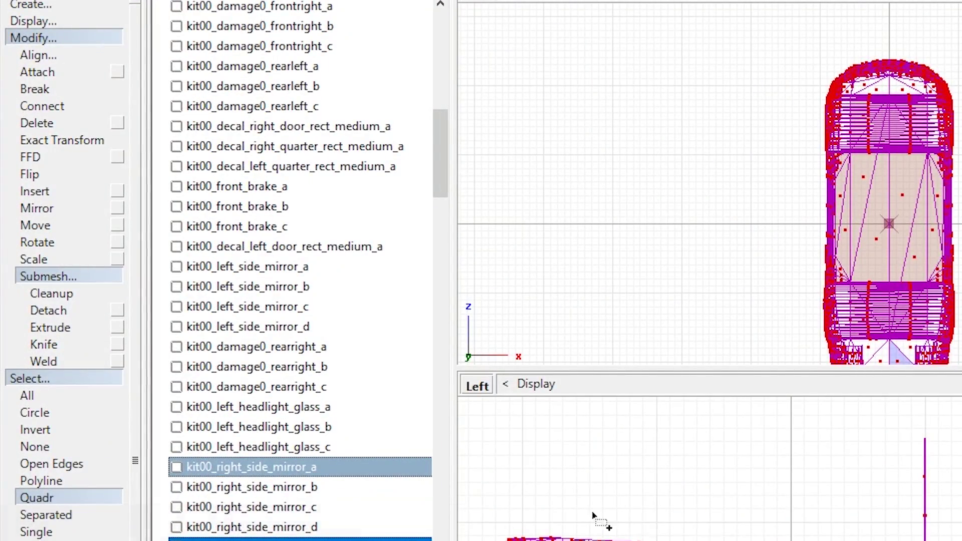
{"action": "left_click", "coordinate": [256, 426]}
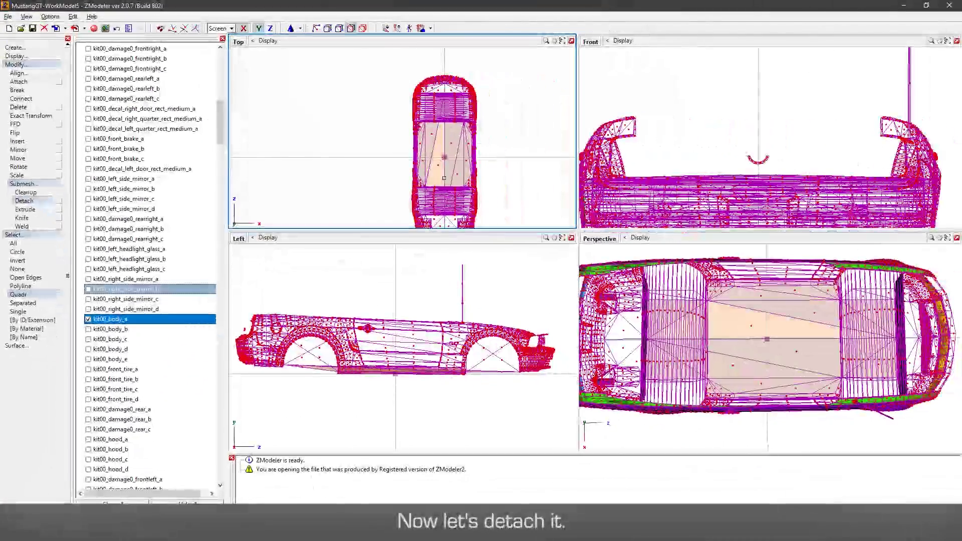
{"action": "left_click", "coordinate": [58, 321]}
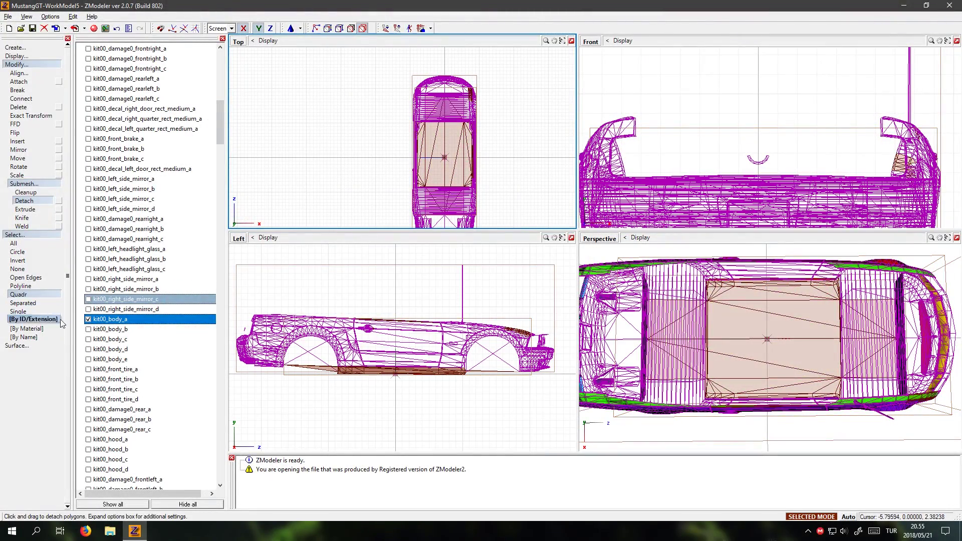
{"action": "left_click", "coordinate": [88, 320]}
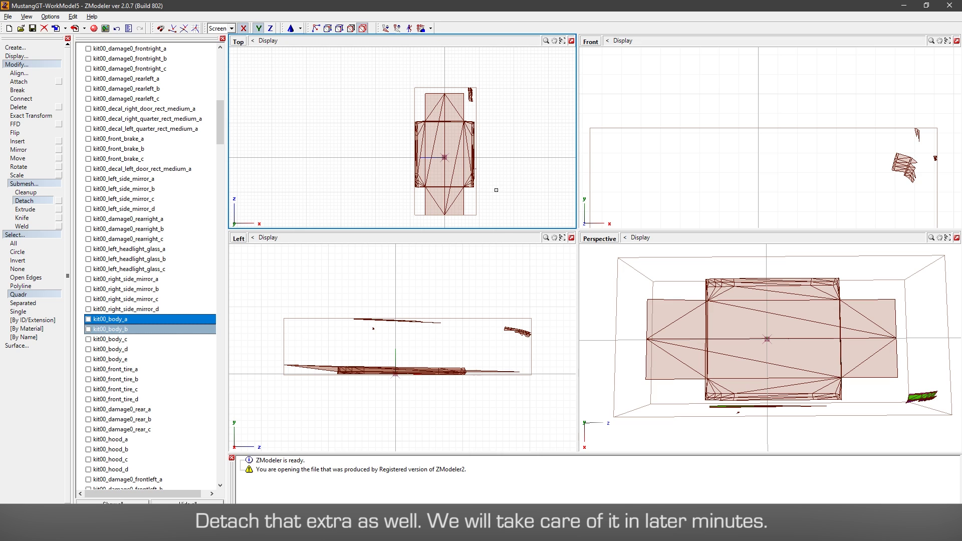
- Clear the polygon selection on the detached part and select the stray curved fender polygons in the Left view
{"action": "mouse_move", "coordinate": [709, 415]}
{"action": "middle_mouse_down"}
{"action": "mouse_move", "coordinate": [744, 377]}
{"action": "mouse_move", "coordinate": [780, 374]}
{"action": "mouse_move", "coordinate": [711, 376]}
{"action": "mouse_move", "coordinate": [691, 413]}
{"action": "middle_mouse_up"}
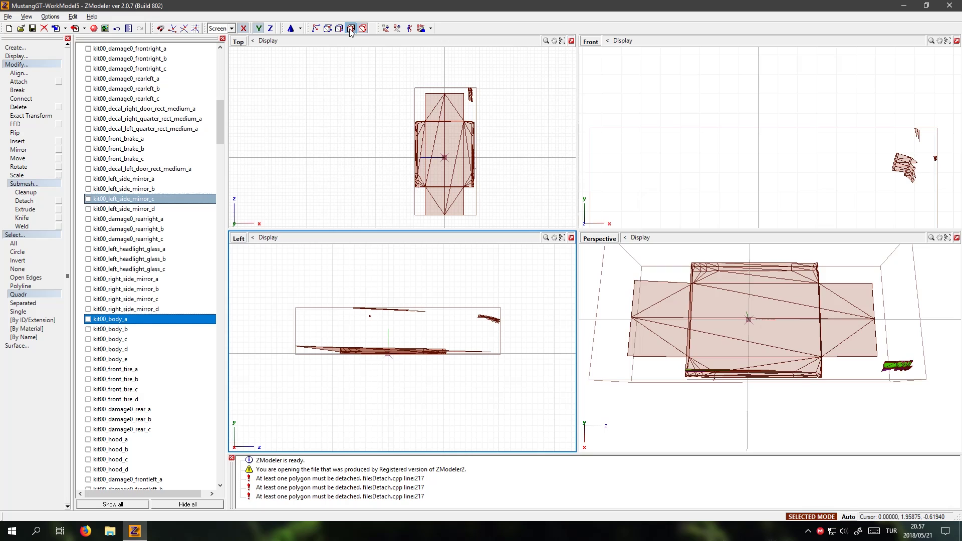
{"action": "left_click", "coordinate": [351, 28]}
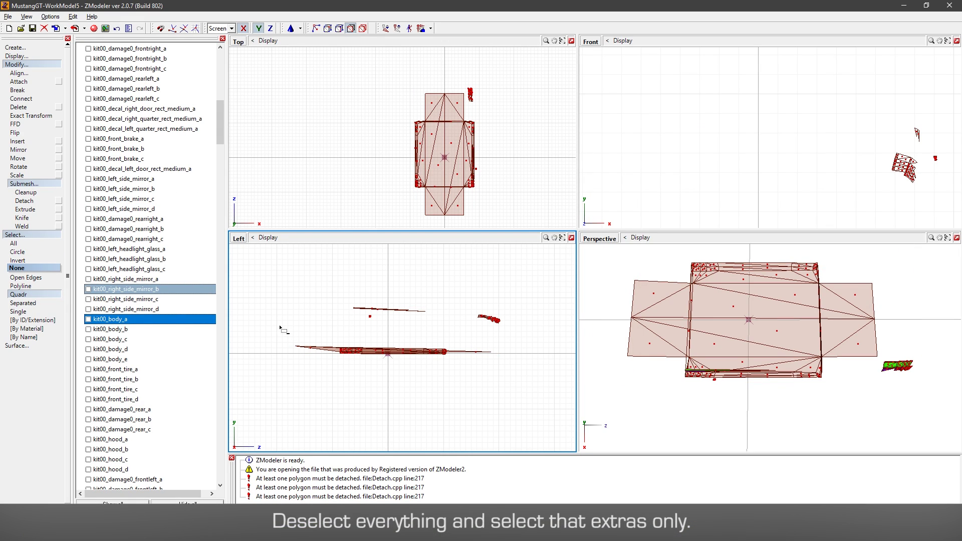
{"action": "left_click_drag", "start_coordinate": [533, 392], "coordinate": [533, 389]}
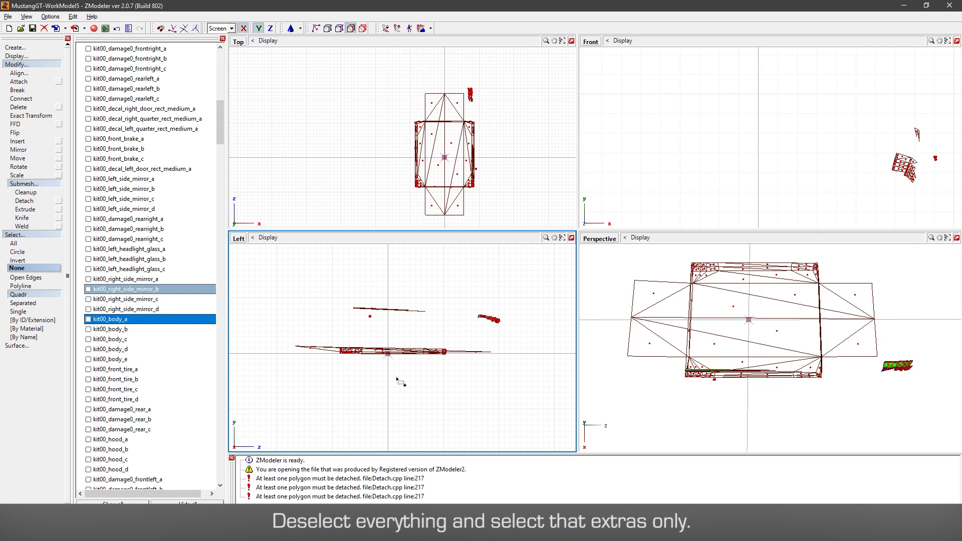
{"action": "scroll", "coordinate": [396, 378], "scroll_direction": "up", "scroll_amount": 4}
{"action": "middle_click_drag", "start_coordinate": [742, 350], "coordinate": [740, 329]}
{"action": "scroll", "coordinate": [328, 390], "scroll_direction": "down", "scroll_amount": 2}
{"action": "middle_click_drag", "start_coordinate": [527, 269], "coordinate": [415, 327]}
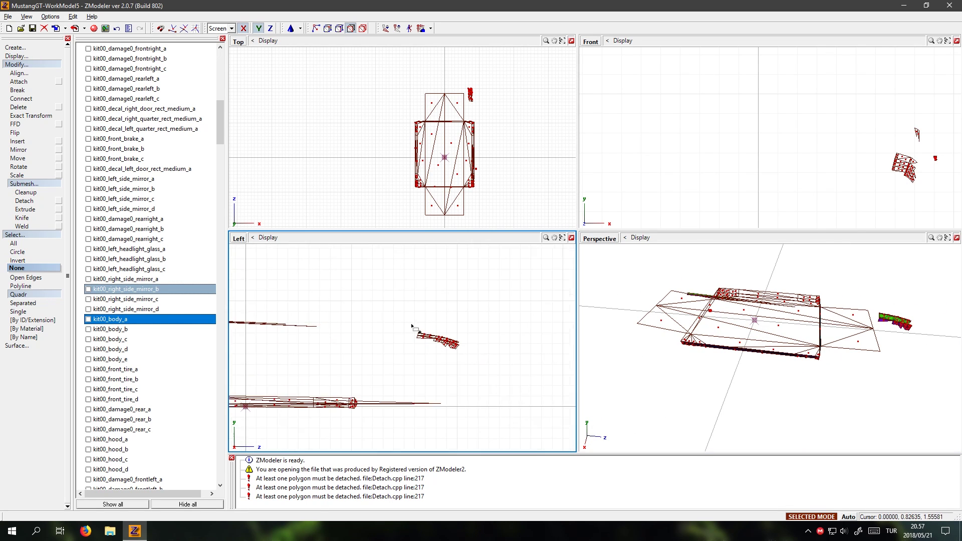
{"action": "scroll", "coordinate": [444, 336], "scroll_direction": "up", "scroll_amount": 8}
{"action": "left_click_drag", "start_coordinate": [530, 296], "coordinate": [297, 398]}
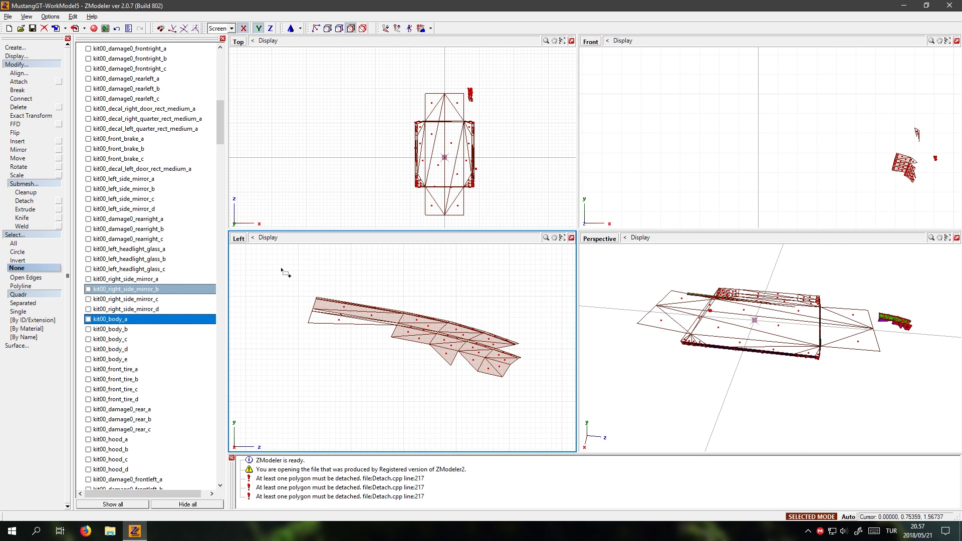
- Add the other stray polygons above the floor to the selection and detach all the extras from the skirt part
{"action": "scroll", "coordinate": [545, 401], "scroll_direction": "down", "scroll_amount": 5}
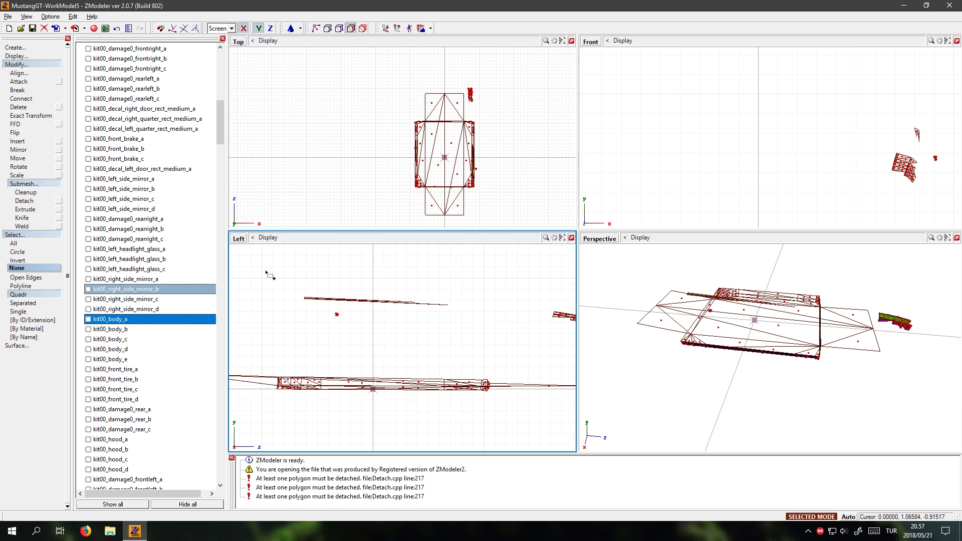
{"action": "scroll", "coordinate": [490, 304], "scroll_direction": "down", "scroll_amount": 1}
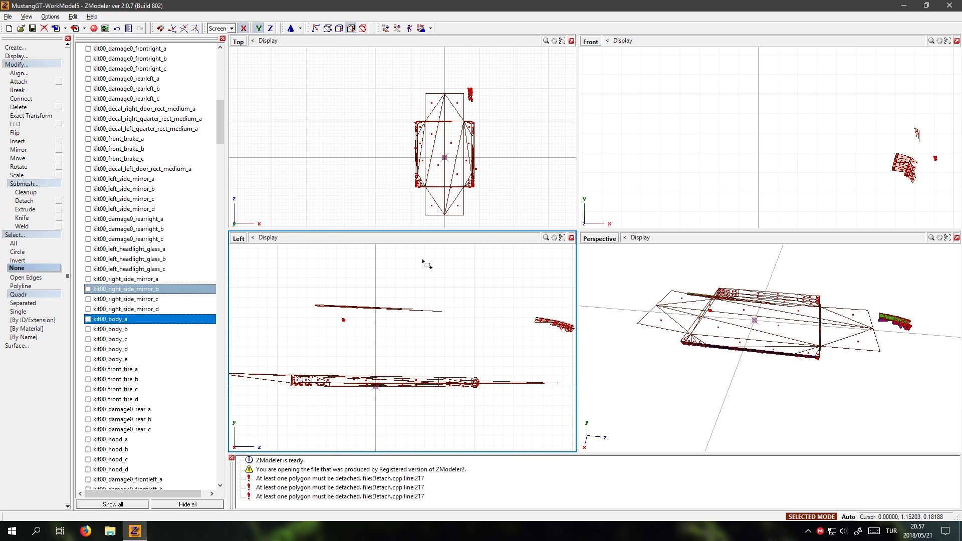
{"action": "scroll", "coordinate": [706, 145], "scroll_direction": "down", "scroll_amount": 2}
{"action": "scroll", "coordinate": [706, 145], "scroll_direction": "down", "scroll_amount": 2}
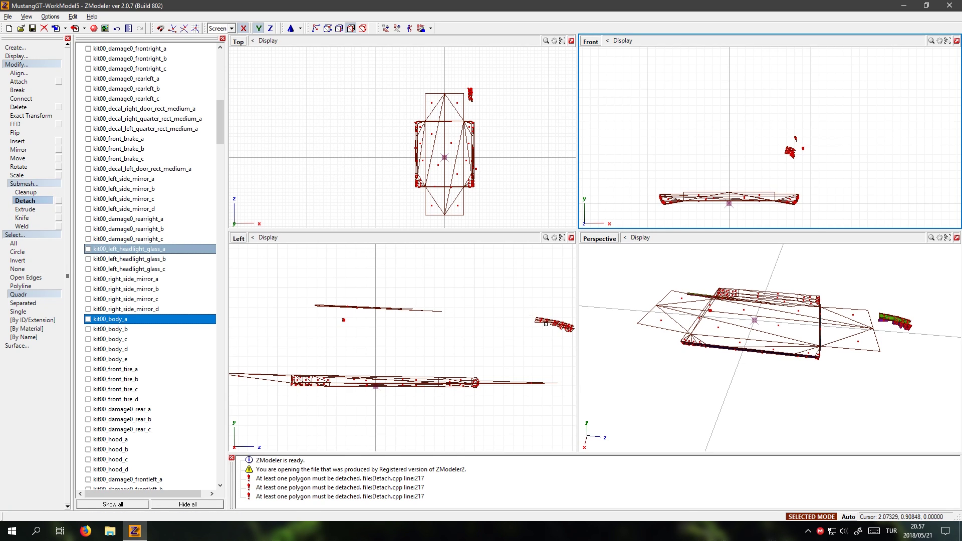
{"action": "left_click", "coordinate": [545, 324]}
{"action": "left_click", "coordinate": [546, 322]}
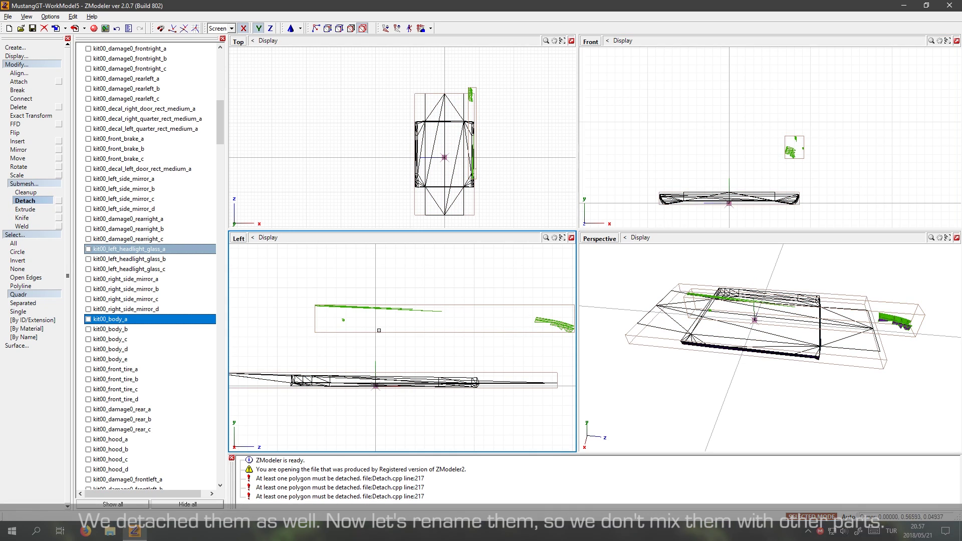
- Rename the detached floor and skirt part at the end of the part list to kit00_skirt_a
{"action": "left_click_drag", "start_coordinate": [220, 121], "coordinate": [230, 486]}
{"action": "left_click", "coordinate": [90, 471]}
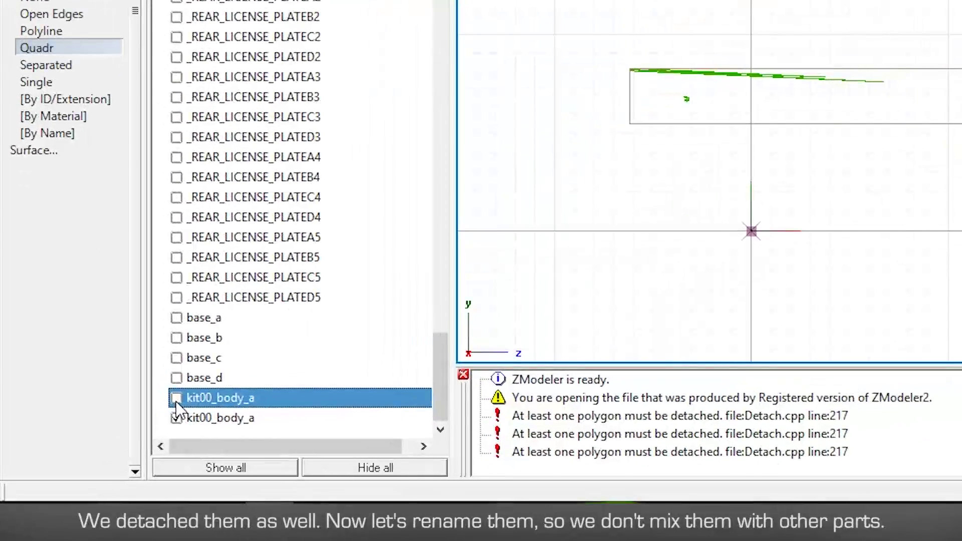
{"action": "left_click", "coordinate": [212, 398]}
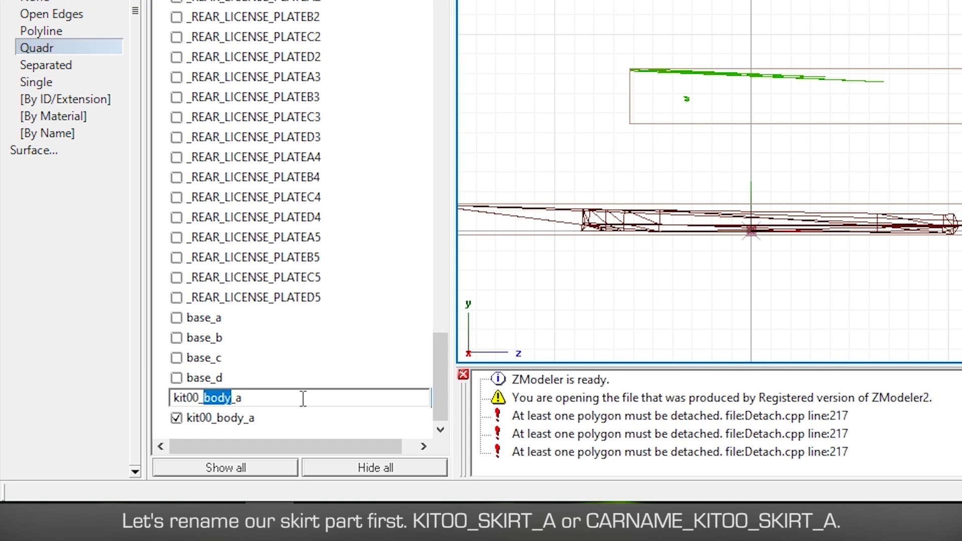
{"action": "key", "text": "Return"}
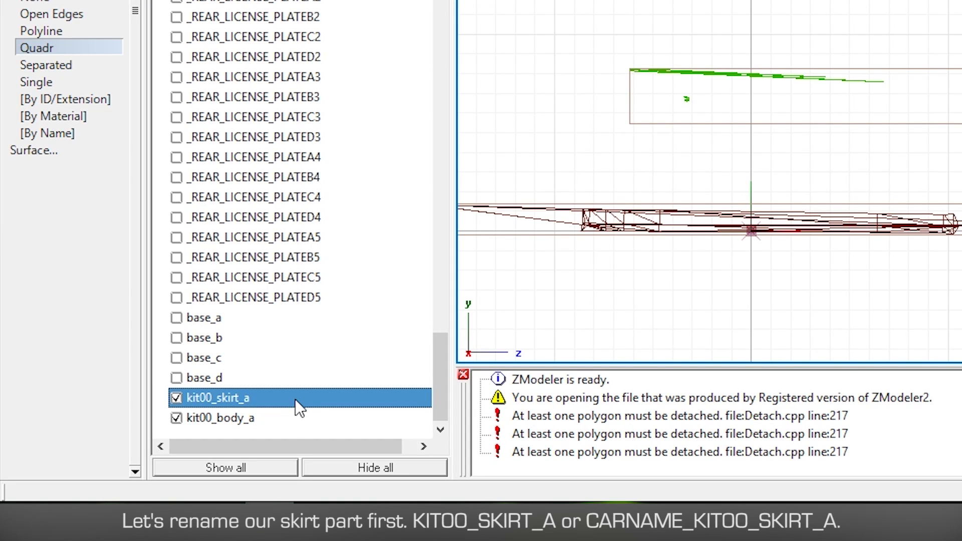
- Rename the part holding the detached extra polygons to "kit00_body_a extra"
{"action": "left_click", "coordinate": [273, 420]}
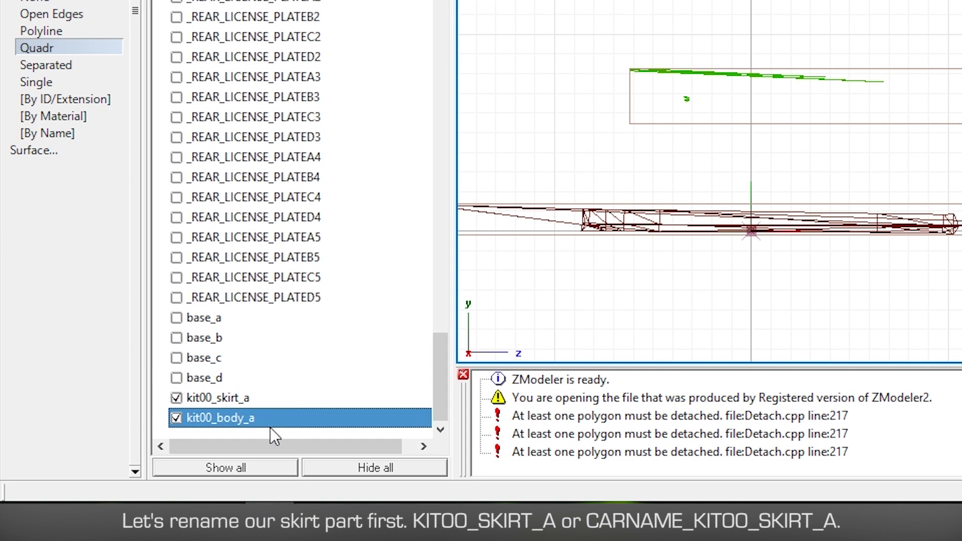
{"action": "left_click", "coordinate": [224, 420]}
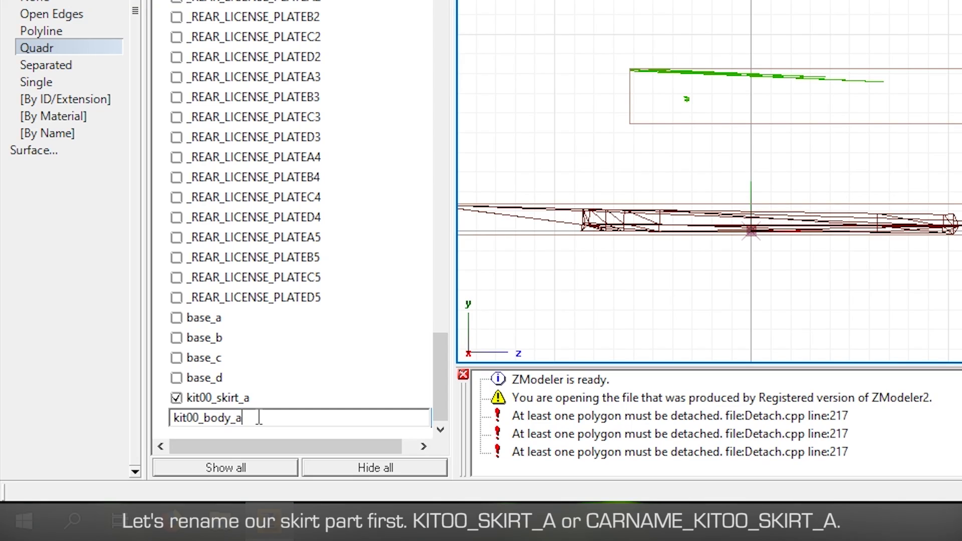
{"action": "type", "text": "ex"}
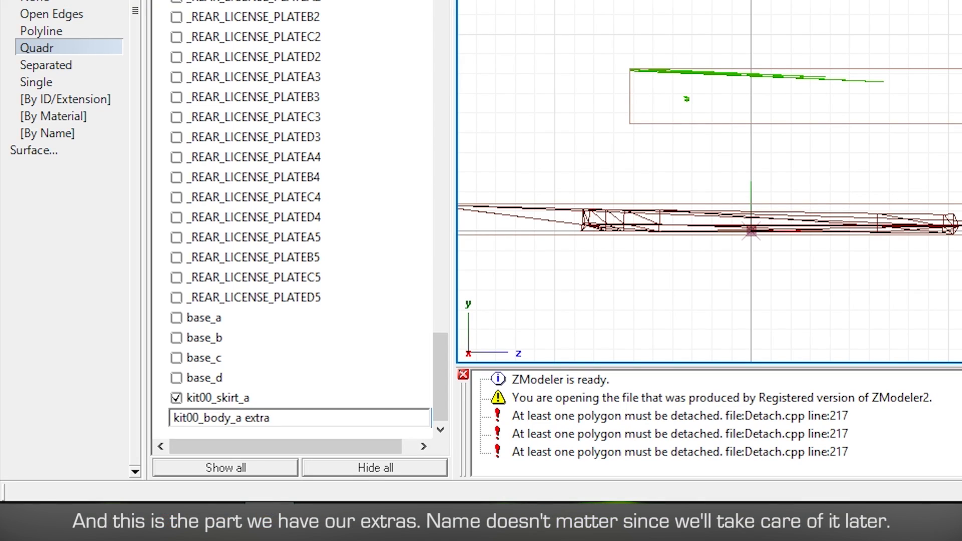
{"action": "type", "text": "tra"}
{"action": "key", "text": "Return"}
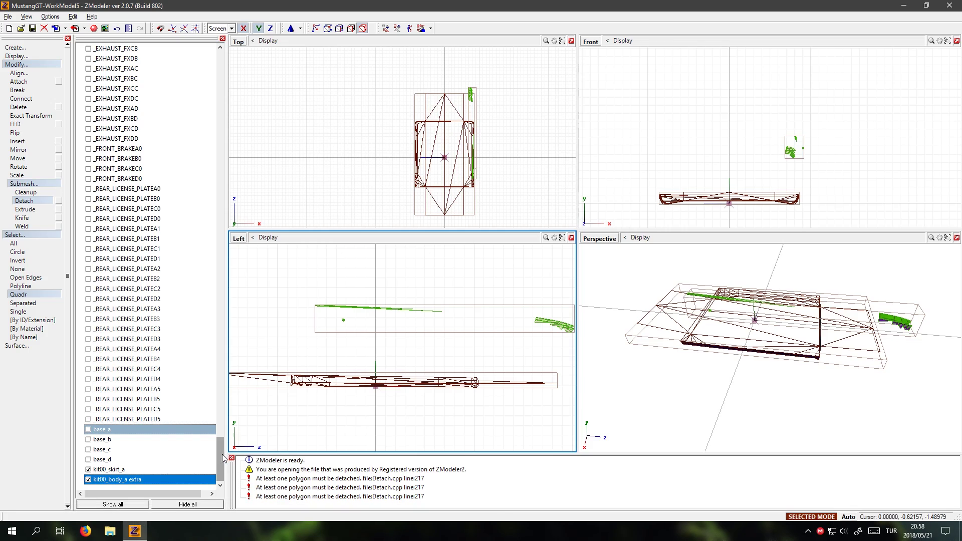
- Hide all parts and show only kit00_body_b, with its underside facing the Perspective view
{"action": "left_click_drag", "start_coordinate": [223, 454], "coordinate": [225, 143]}
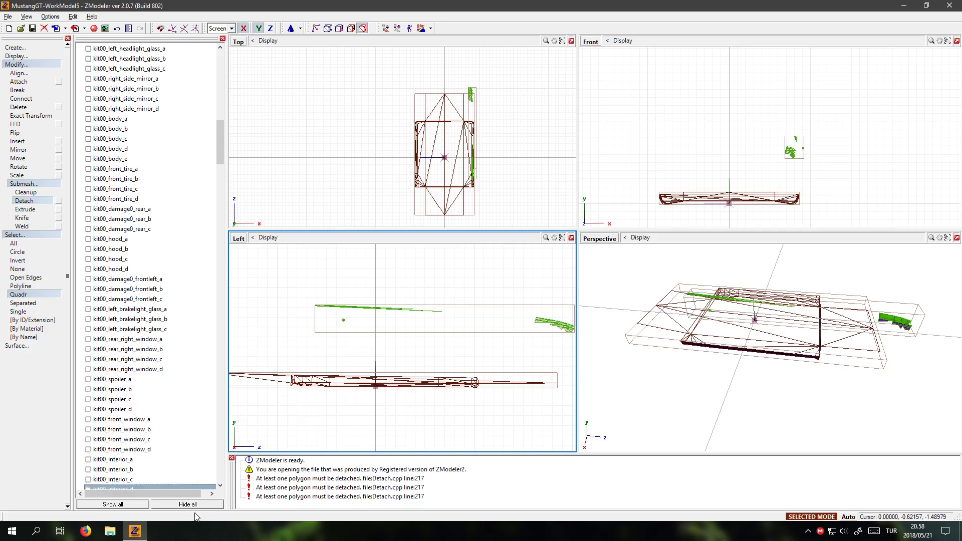
{"action": "left_click", "coordinate": [193, 505]}
{"action": "left_click", "coordinate": [89, 129]}
{"action": "middle_click_drag", "start_coordinate": [781, 305], "coordinate": [814, 422]}
{"action": "middle_click_drag", "start_coordinate": [462, 422], "coordinate": [466, 420]}
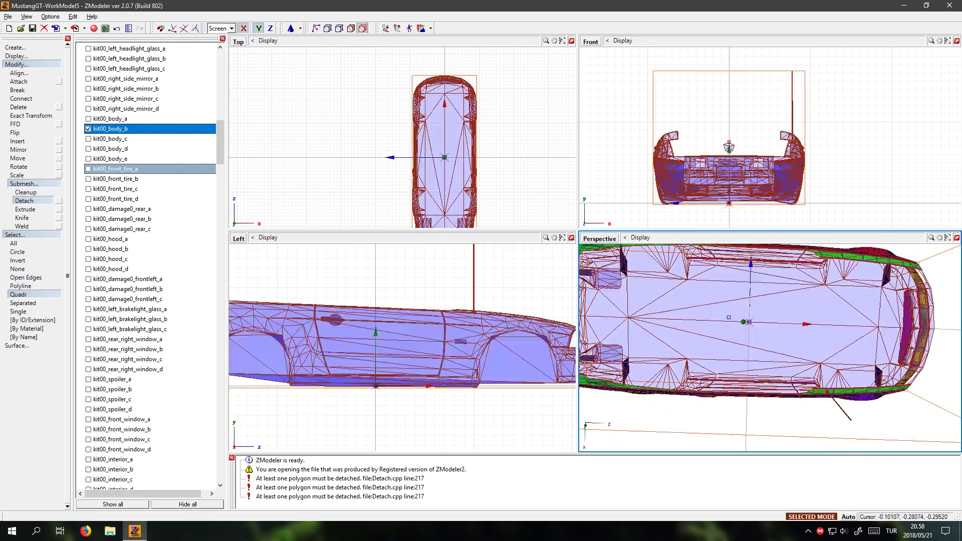
- Select the floor polygons of kit00_body_b at polygon level
{"action": "left_click", "coordinate": [24, 201]}
{"action": "left_click", "coordinate": [351, 28]}
{"action": "left_click", "coordinate": [736, 351]}
{"action": "left_click", "coordinate": [647, 297]}
{"action": "left_click", "coordinate": [782, 306]}
{"action": "left_click", "coordinate": [863, 343]}
{"action": "mouse_move", "coordinate": [863, 343]}
{"action": "middle_mouse_down"}
{"action": "mouse_move", "coordinate": [736, 365]}
{"action": "mouse_move", "coordinate": [751, 288]}
{"action": "mouse_move", "coordinate": [683, 365]}
{"action": "mouse_move", "coordinate": [762, 262]}
{"action": "mouse_move", "coordinate": [771, 310]}
{"action": "middle_mouse_up"}
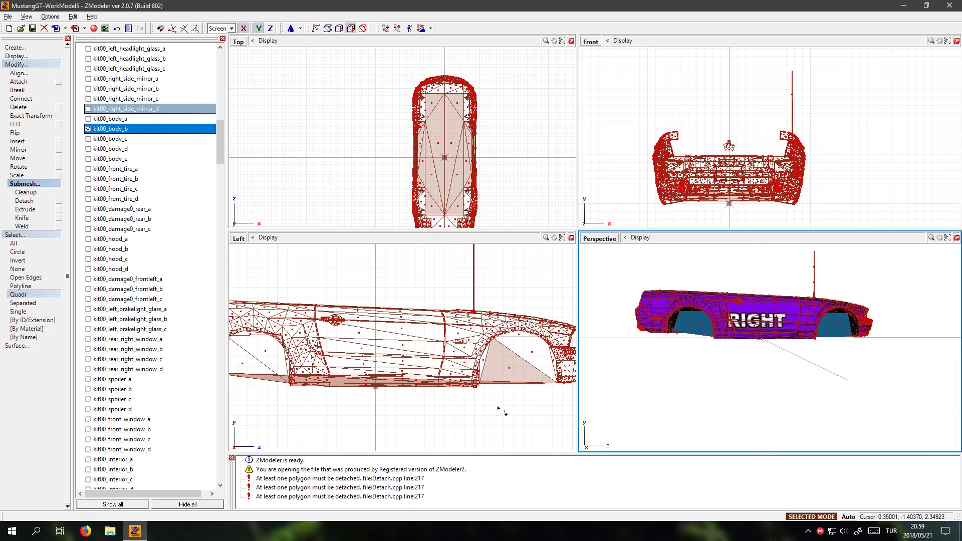
- Check the kit00_body_b selection from inside the body and refine it to just the floor and side skirt polygons
{"action": "scroll", "coordinate": [391, 351], "scroll_direction": "up", "scroll_amount": 3}
{"action": "scroll", "coordinate": [391, 352], "scroll_direction": "up", "scroll_amount": 5}
{"action": "scroll", "coordinate": [390, 351], "scroll_direction": "down", "scroll_amount": 5}
{"action": "middle_click_drag", "start_coordinate": [712, 350], "coordinate": [801, 341]}
{"action": "scroll", "coordinate": [801, 341], "scroll_direction": "up", "scroll_amount": 4}
{"action": "scroll", "coordinate": [769, 316], "scroll_direction": "up", "scroll_amount": 2}
{"action": "middle_click_drag", "start_coordinate": [852, 321], "coordinate": [772, 339]}
{"action": "middle_click_drag", "start_coordinate": [862, 358], "coordinate": [802, 346]}
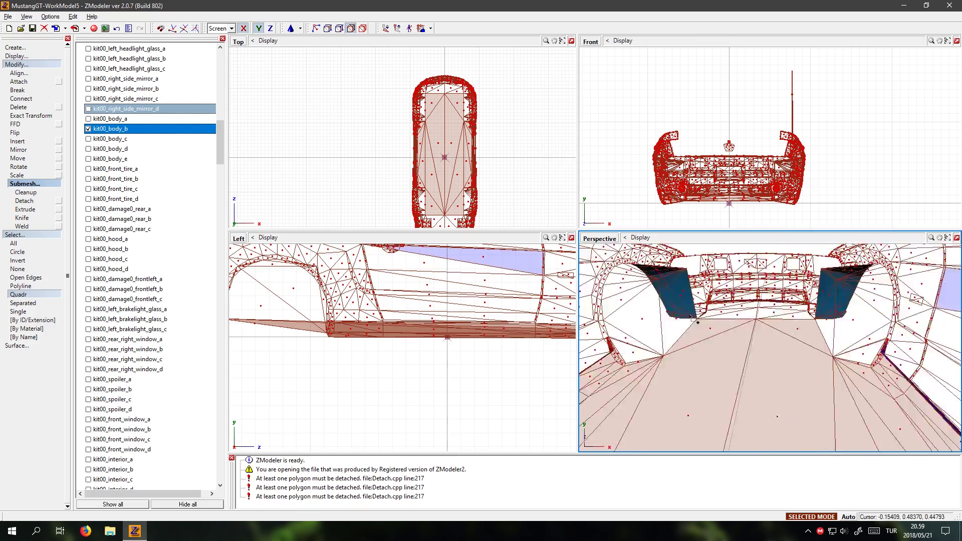
{"action": "scroll", "coordinate": [801, 346], "scroll_direction": "down", "scroll_amount": 5}
{"action": "scroll", "coordinate": [808, 193], "scroll_direction": "down", "scroll_amount": 1}
{"action": "scroll", "coordinate": [808, 193], "scroll_direction": "up", "scroll_amount": 5}
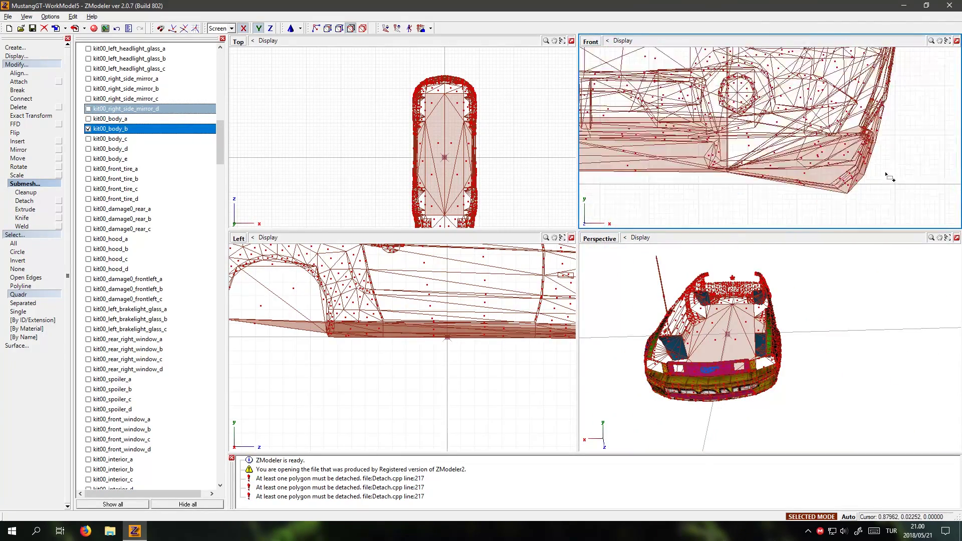
- Detach the selected floor and skirt polygons from kit00_body_b and name the new part kit00_skirt_b
{"action": "left_click", "coordinate": [88, 129]}
{"action": "middle_click_drag", "start_coordinate": [801, 361], "coordinate": [767, 391]}
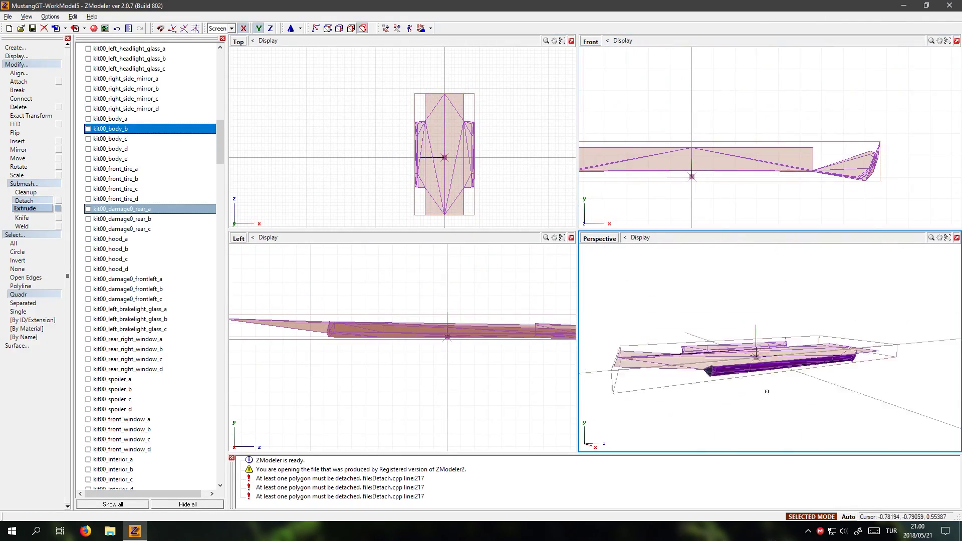
{"action": "left_click", "coordinate": [88, 129]}
{"action": "key", "text": "Return"}
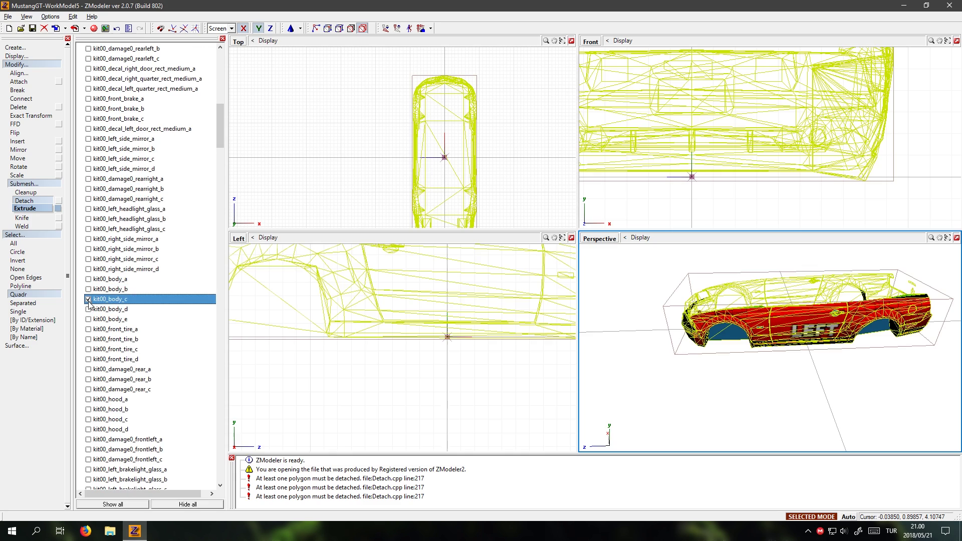
- Select the floor polygons and the side skirt polygons along the bottom edge of kit00_body_c
{"action": "middle_click_drag", "start_coordinate": [746, 350], "coordinate": [751, 383]}
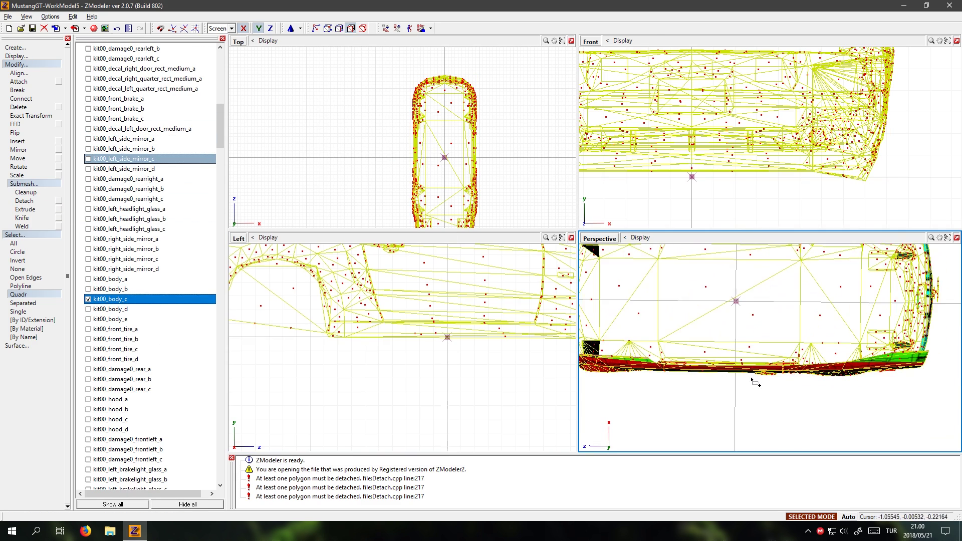
{"action": "left_click_drag", "start_coordinate": [258, 368], "coordinate": [517, 334]}
{"action": "scroll", "coordinate": [704, 284], "scroll_direction": "up", "scroll_amount": 5}
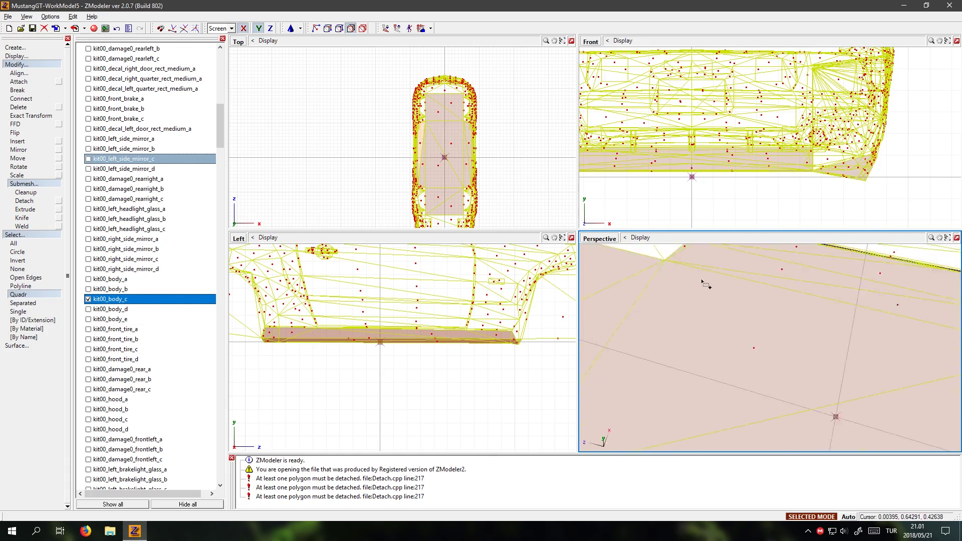
{"action": "scroll", "coordinate": [704, 284], "scroll_direction": "down", "scroll_amount": 5}
{"action": "scroll", "coordinate": [767, 125], "scroll_direction": "down", "scroll_amount": 5}
- Detach the selected polygons from kit00_body_c and rename the new part kit00_skirt_c
{"action": "left_click", "coordinate": [25, 201]}
{"action": "left_click", "coordinate": [436, 135]}
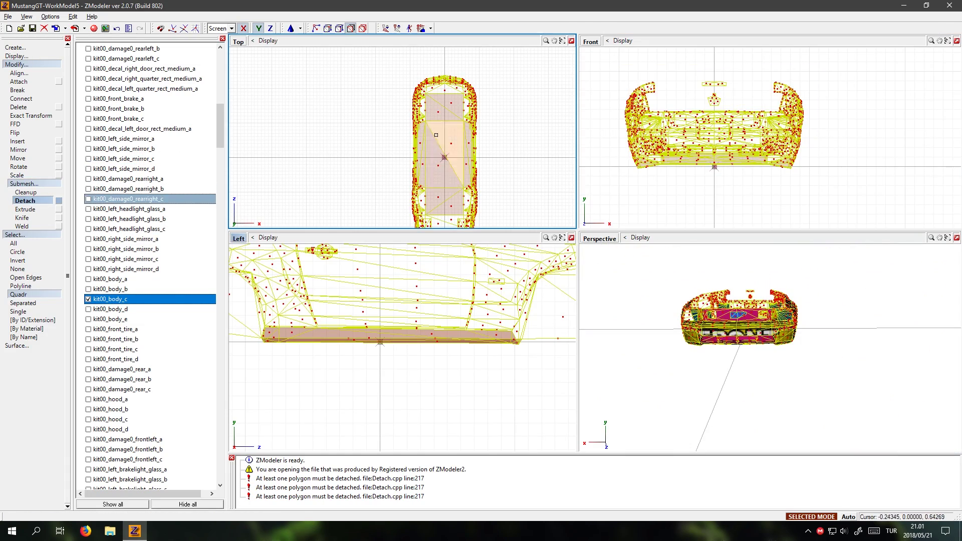
{"action": "left_click_drag", "start_coordinate": [102, 480], "coordinate": [109, 480]}
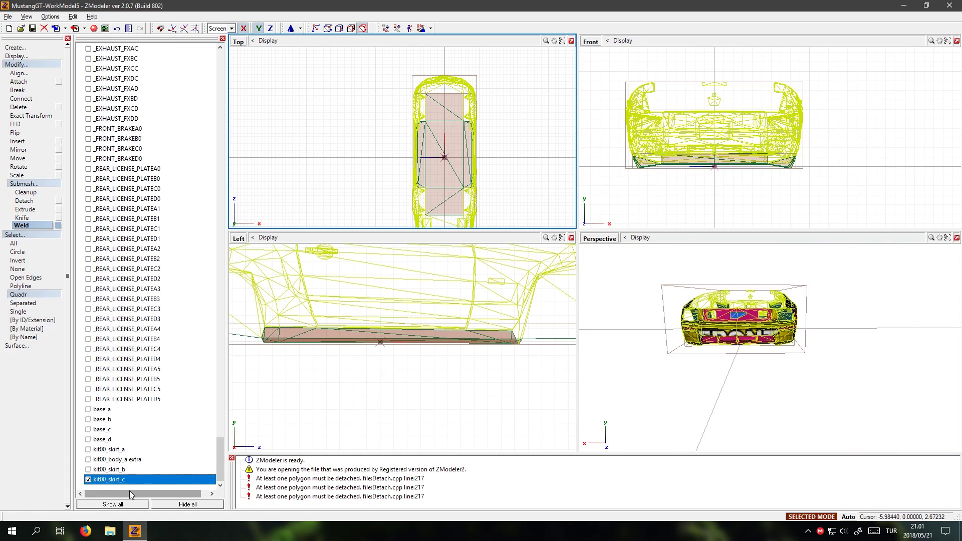
- Hide all parts and show only kit00_body_d, with its underside facing the Perspective view
{"action": "left_click", "coordinate": [187, 505]}
{"action": "left_click_drag", "start_coordinate": [221, 458], "coordinate": [223, 121]}
{"action": "left_click", "coordinate": [88, 349]}
{"action": "scroll", "coordinate": [503, 393], "scroll_direction": "down", "scroll_amount": 3}
{"action": "middle_click_drag", "start_coordinate": [712, 381], "coordinate": [797, 311]}
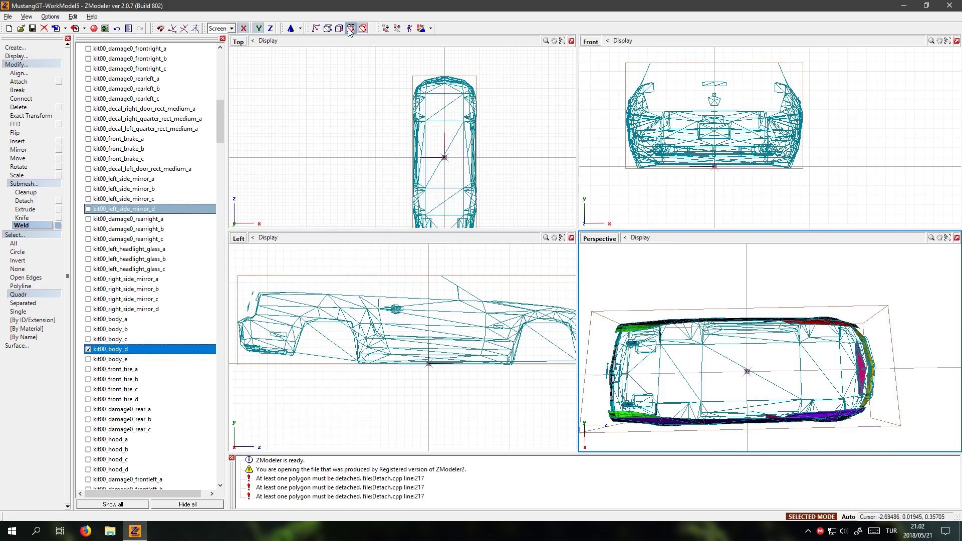
- Select the central floor polygons of kit00_body_d at polygon level
{"action": "left_click", "coordinate": [351, 30]}
{"action": "scroll", "coordinate": [751, 381], "scroll_direction": "up", "scroll_amount": 1}
{"action": "left_click", "coordinate": [669, 371]}
{"action": "left_click", "coordinate": [761, 354]}
{"action": "left_click", "coordinate": [822, 350]}
{"action": "left_click", "coordinate": [679, 351]}
{"action": "left_click", "coordinate": [750, 364]}
{"action": "scroll", "coordinate": [479, 383], "scroll_direction": "up", "scroll_amount": 3}
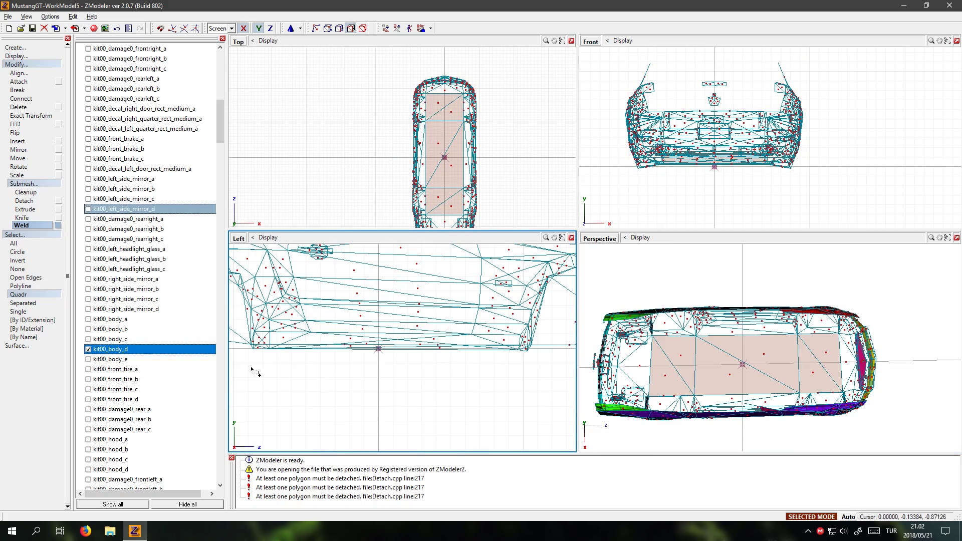
- Add the side skirt polygons between the wheel arches of kit00_body_d to the selection and check them from inside
{"action": "left_click_drag", "start_coordinate": [251, 367], "coordinate": [523, 337]}
{"action": "scroll", "coordinate": [720, 345], "scroll_direction": "up", "scroll_amount": 4}
{"action": "middle_click_drag", "start_coordinate": [721, 346], "coordinate": [736, 311]}
{"action": "middle_click_drag", "start_coordinate": [723, 300], "coordinate": [753, 342]}
{"action": "scroll", "coordinate": [753, 341], "scroll_direction": "down", "scroll_amount": 2}
{"action": "scroll", "coordinate": [797, 159], "scroll_direction": "down", "scroll_amount": 2}
- Detach the selected floor and skirt polygons from kit00_body_d and return to object level
{"action": "left_click", "coordinate": [25, 201]}
{"action": "left_click", "coordinate": [361, 136]}
{"action": "left_click", "coordinate": [363, 29]}
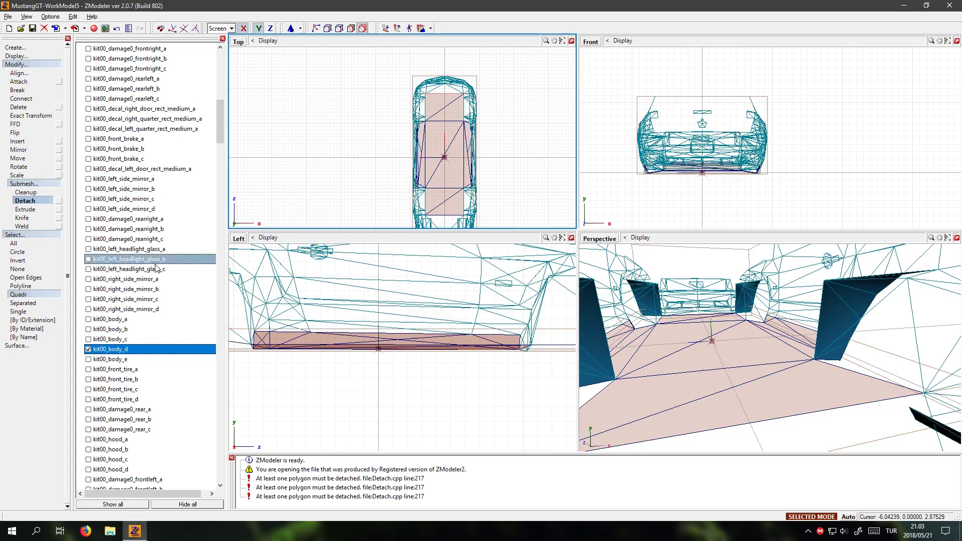
{"action": "left_click", "coordinate": [88, 349]}
{"action": "left_click", "coordinate": [88, 349]}
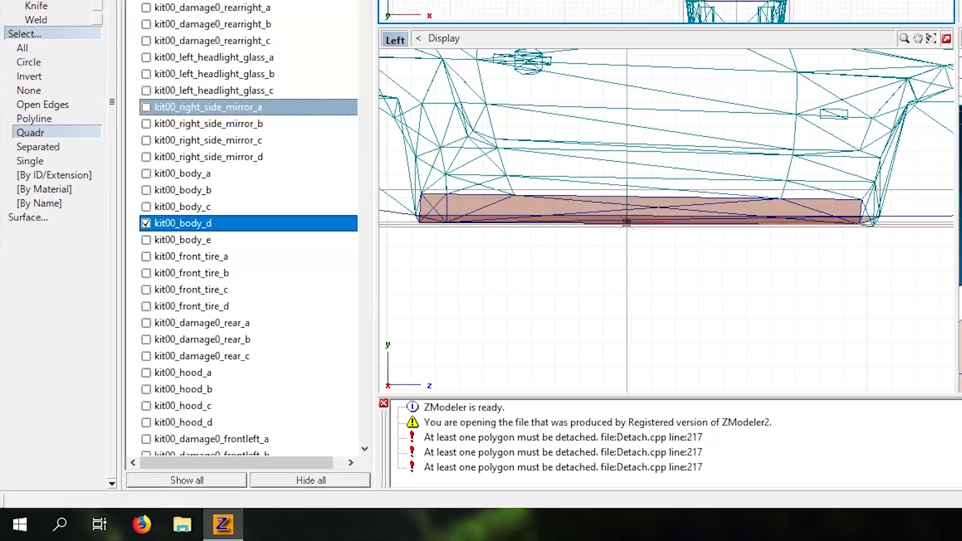
- Rename the newly detached part at the end of the part list to kit00_skirt_d
{"action": "left_click_drag", "start_coordinate": [219, 122], "coordinate": [218, 437]}
{"action": "left_click_drag", "start_coordinate": [440, 344], "coordinate": [290, 445]}
{"action": "left_click", "coordinate": [223, 415]}
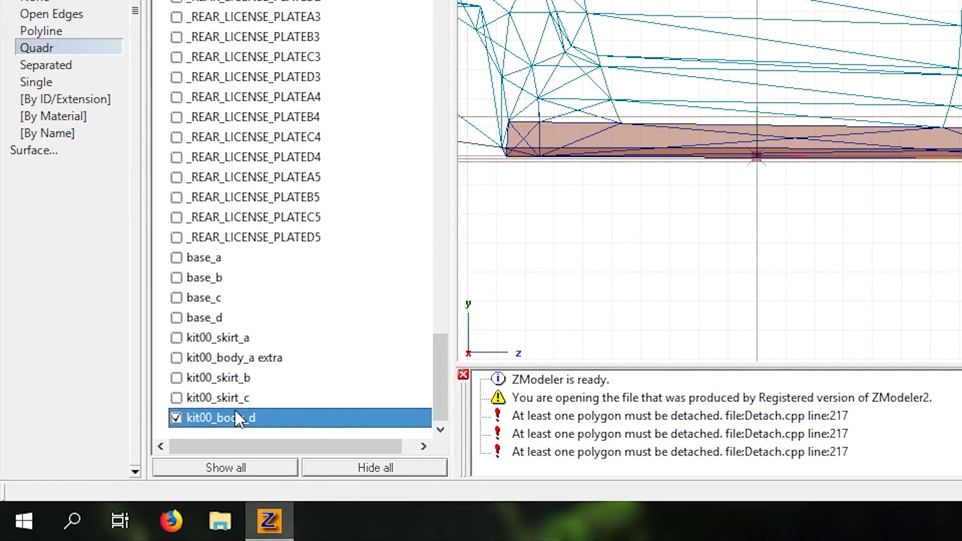
{"action": "left_click", "coordinate": [217, 417]}
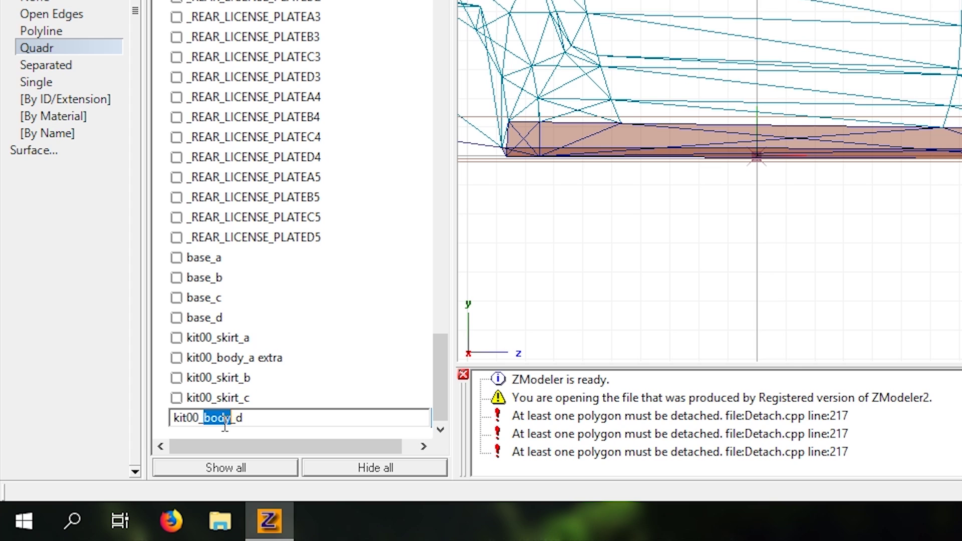
{"action": "key", "text": "Return"}
{"action": "left_click", "coordinate": [200, 414]}
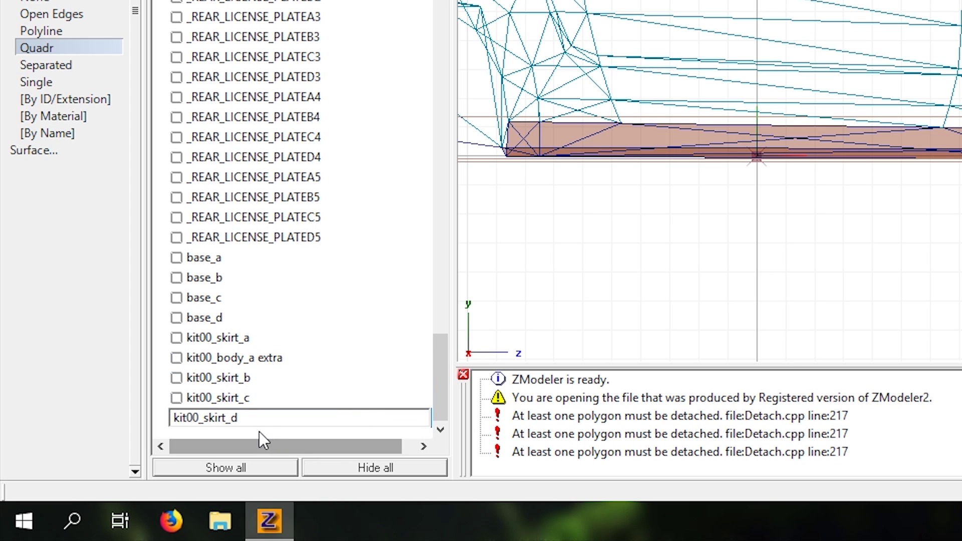
{"action": "key", "text": "Return"}
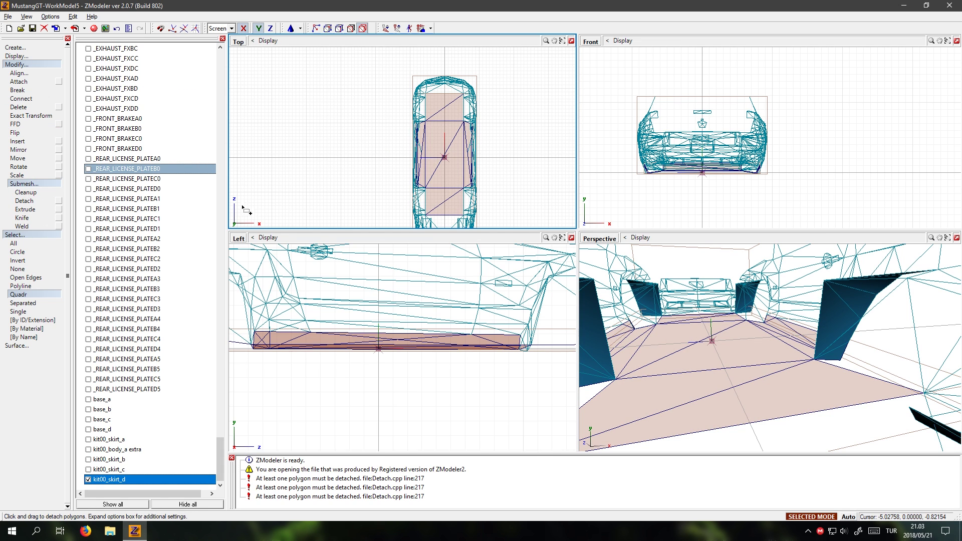
- Hide all parts and show only kit00_body_a, with its front end in the Perspective view
{"action": "left_click", "coordinate": [198, 507]}
{"action": "left_click_drag", "start_coordinate": [220, 458], "coordinate": [211, 73]}
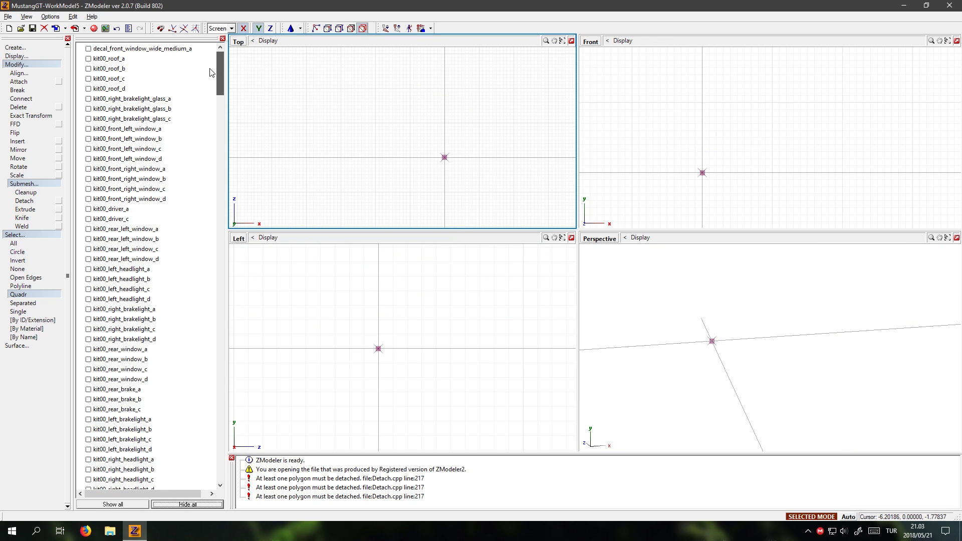
{"action": "scroll", "coordinate": [167, 239], "scroll_direction": "down", "scroll_amount": 13}
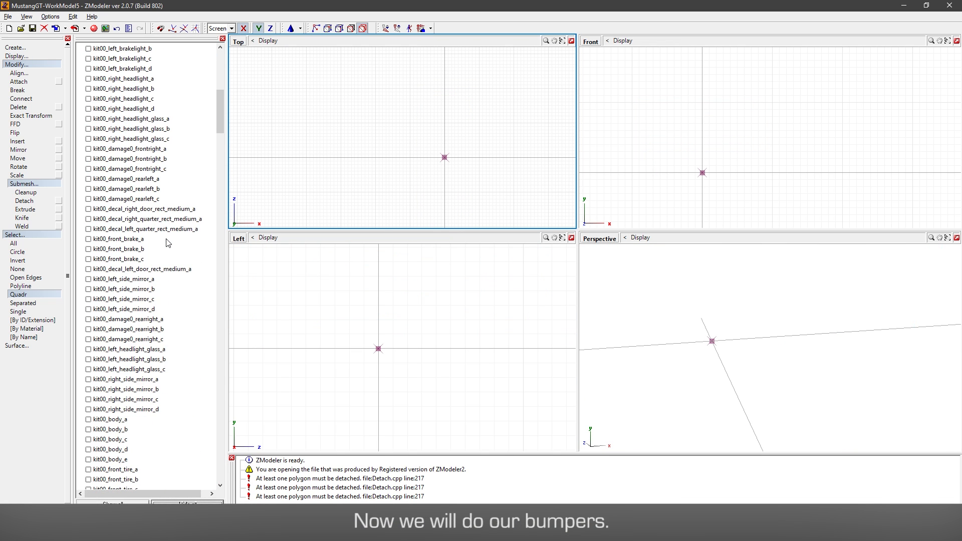
{"action": "scroll", "coordinate": [167, 239], "scroll_direction": "down", "scroll_amount": 5}
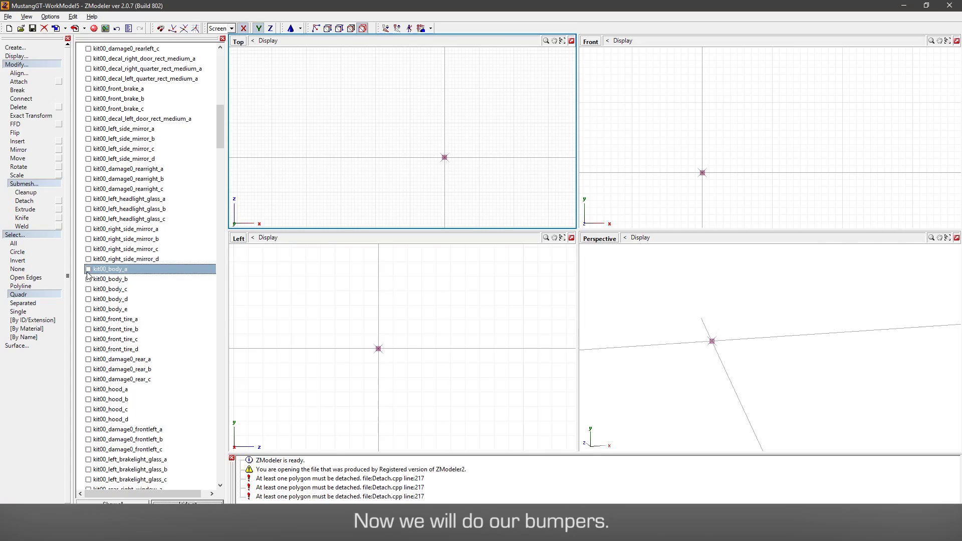
{"action": "left_click", "coordinate": [89, 270]}
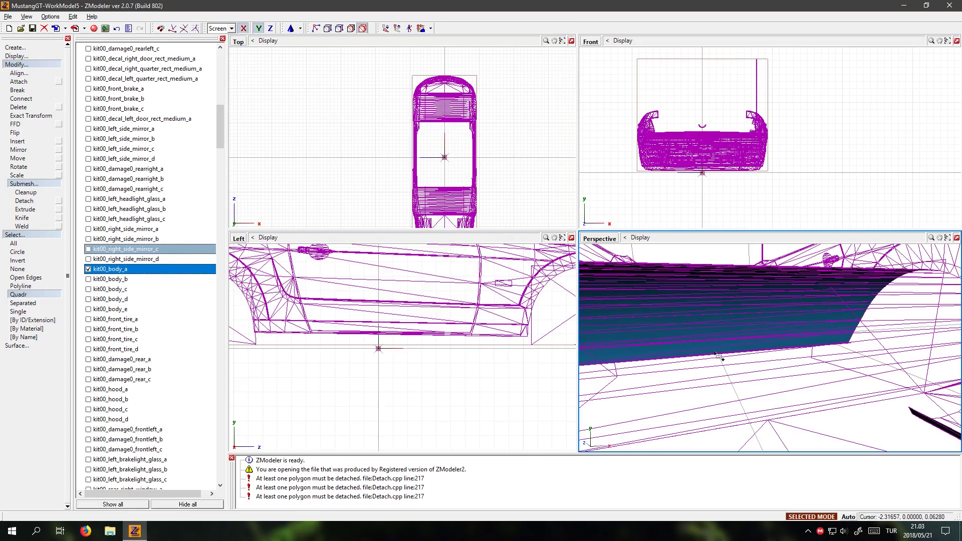
{"action": "scroll", "coordinate": [701, 325], "scroll_direction": "down", "scroll_amount": 5}
{"action": "middle_click_drag", "start_coordinate": [711, 323], "coordinate": [756, 369]}
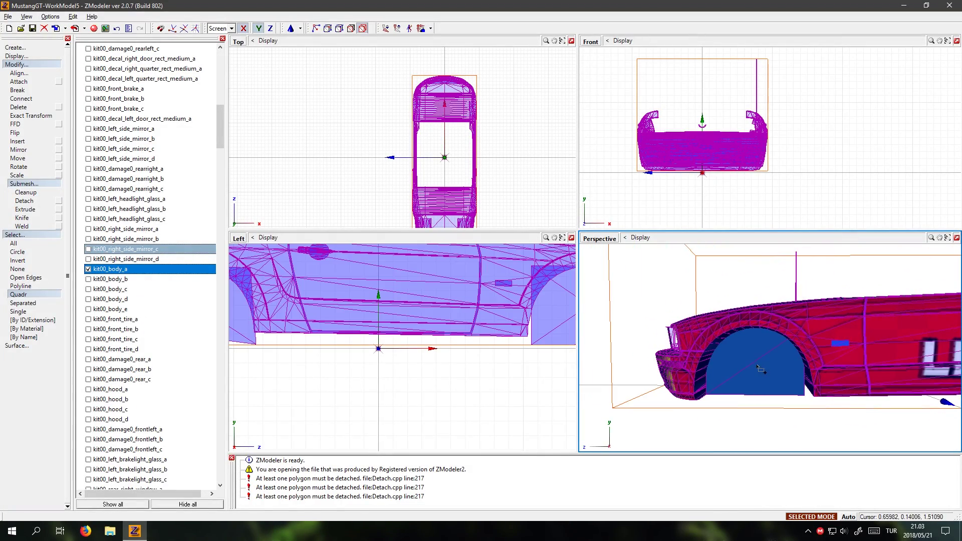
{"action": "mouse_move", "coordinate": [693, 404]}
{"action": "middle_mouse_down"}
{"action": "mouse_move", "coordinate": [676, 320]}
{"action": "mouse_move", "coordinate": [750, 305]}
{"action": "middle_mouse_up"}
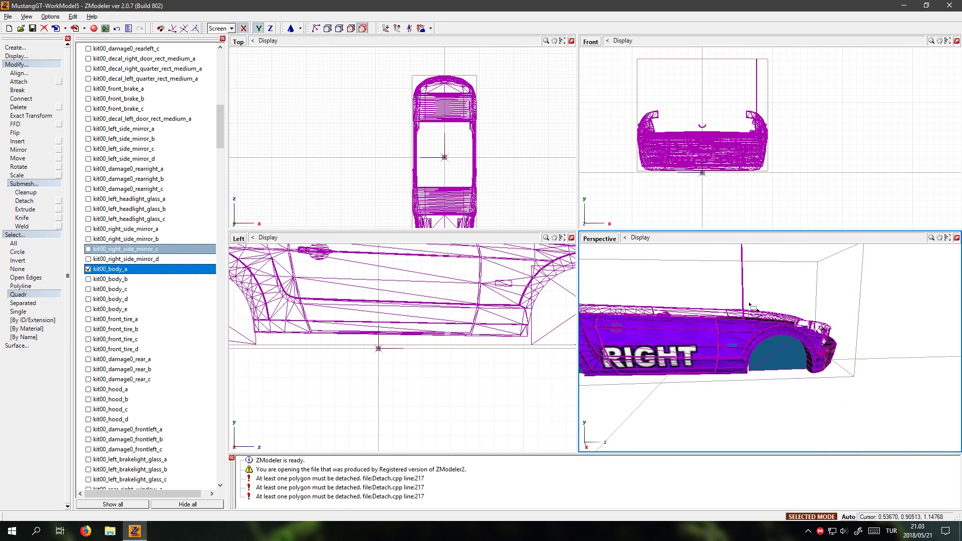
- Select the front bumper polygons of kit00_body_a from the side at polygon level, using the body lines as guides
{"action": "left_click", "coordinate": [350, 28]}
{"action": "left_click", "coordinate": [311, 421]}
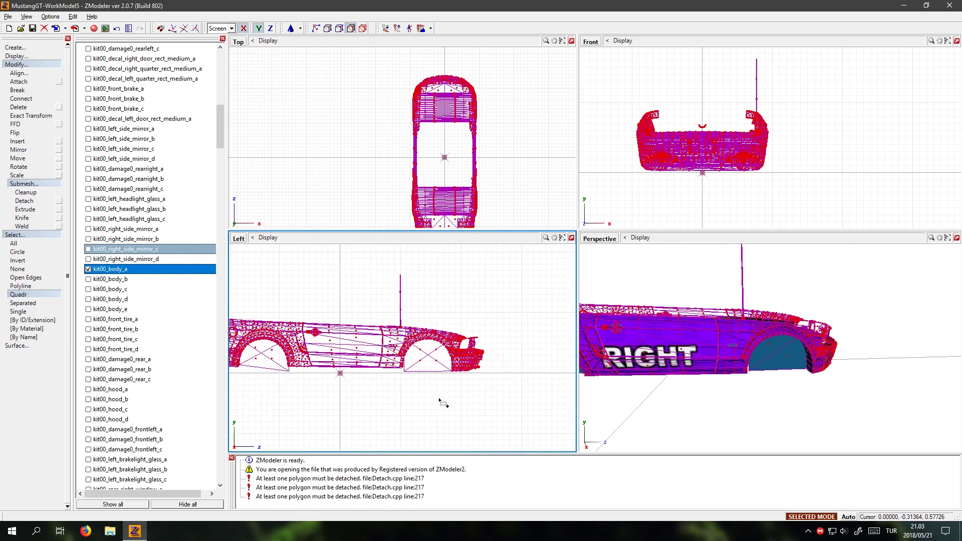
{"action": "scroll", "coordinate": [443, 402], "scroll_direction": "up", "scroll_amount": 8}
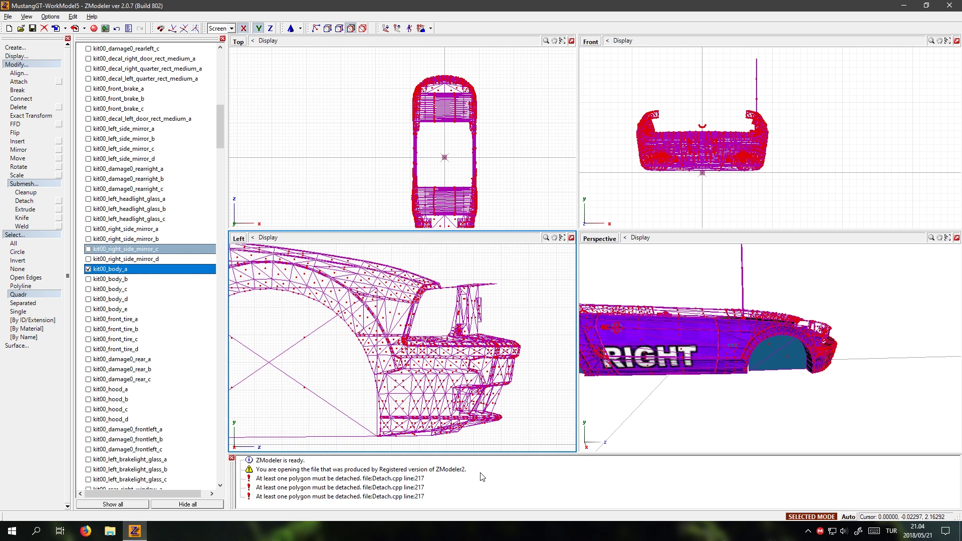
{"action": "scroll", "coordinate": [444, 266], "scroll_direction": "down", "scroll_amount": 1}
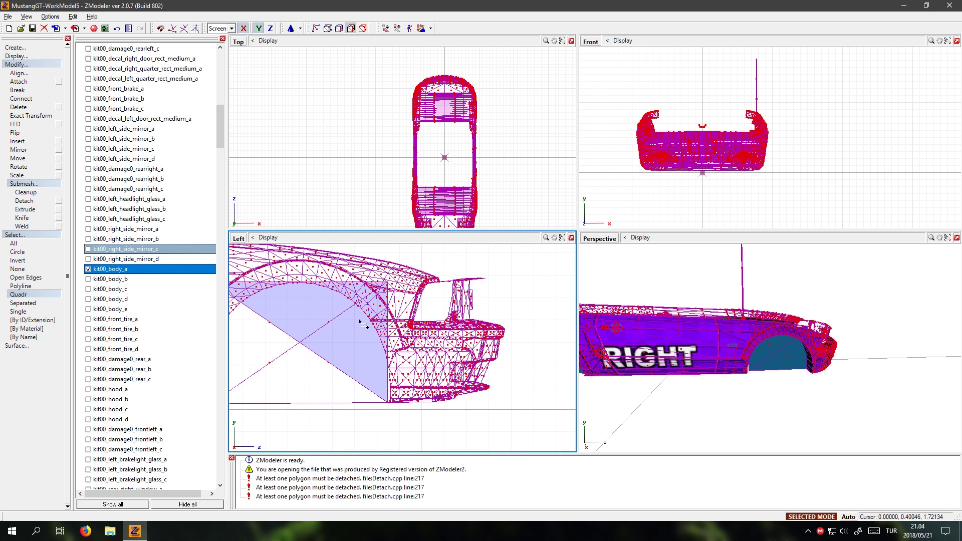
{"action": "middle_click_drag", "start_coordinate": [526, 328], "coordinate": [466, 393]}
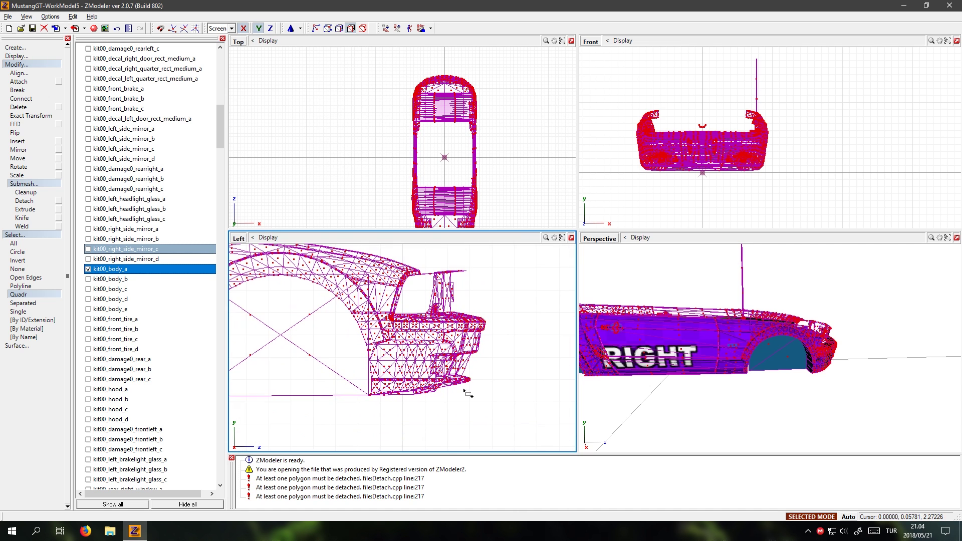
{"action": "scroll", "coordinate": [422, 401], "scroll_direction": "up", "scroll_amount": 5}
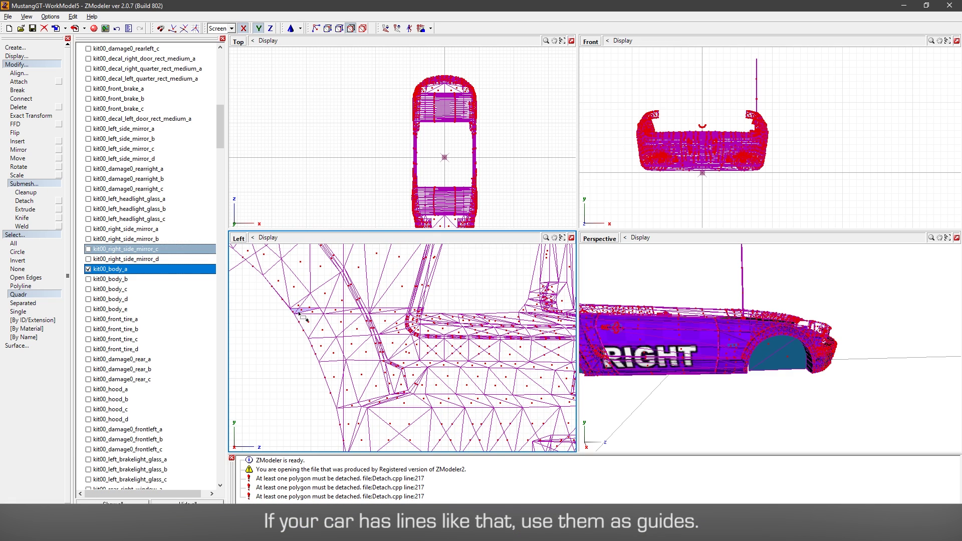
{"action": "scroll", "coordinate": [471, 414], "scroll_direction": "down", "scroll_amount": 5}
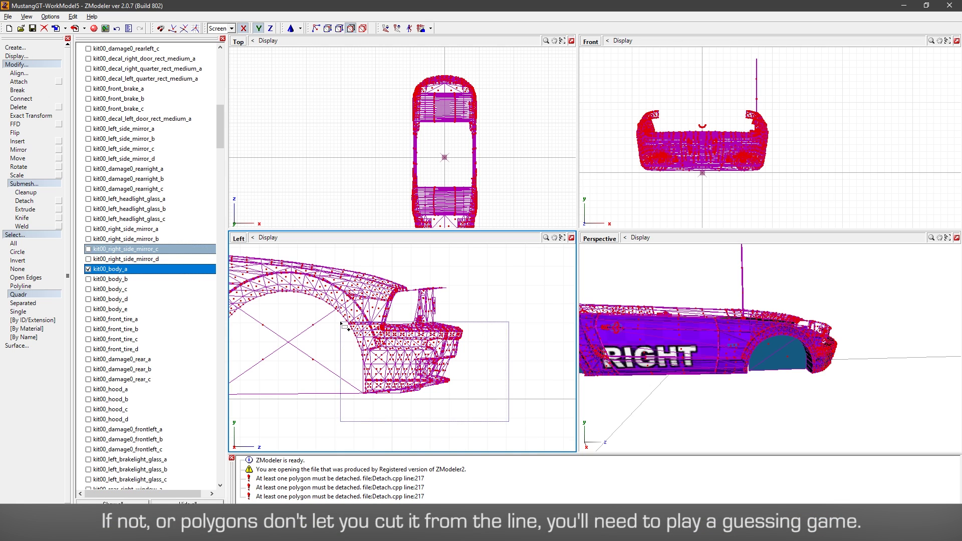
{"action": "left_click_drag", "start_coordinate": [341, 322], "coordinate": [341, 323]}
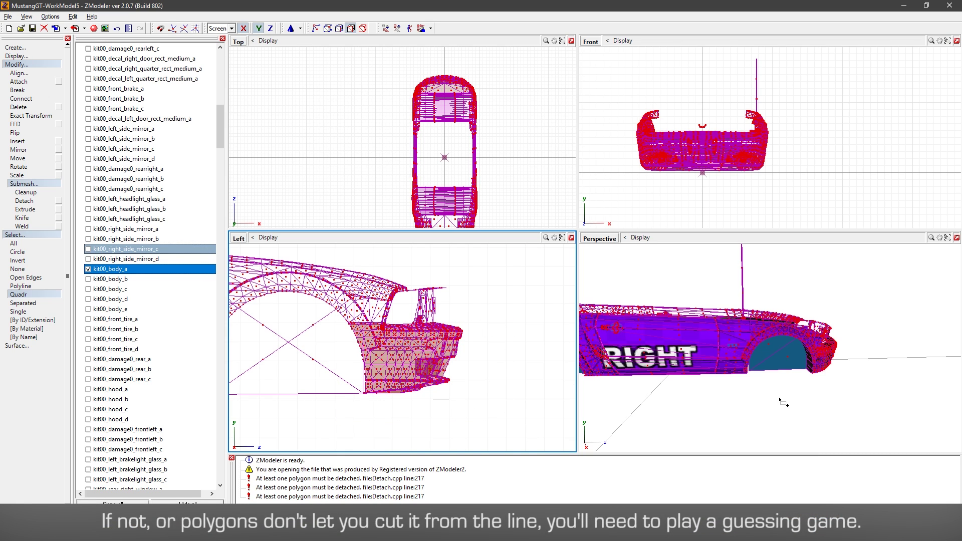
- Inspect the front bumper polygon selection of kit00_body_a from inside, front and side for unwanted extra polygons
{"action": "mouse_move", "coordinate": [782, 394]}
{"action": "middle_mouse_down"}
{"action": "mouse_move", "coordinate": [795, 405]}
{"action": "mouse_move", "coordinate": [780, 405]}
{"action": "middle_mouse_up"}
{"action": "scroll", "coordinate": [780, 405], "scroll_direction": "up", "scroll_amount": 3}
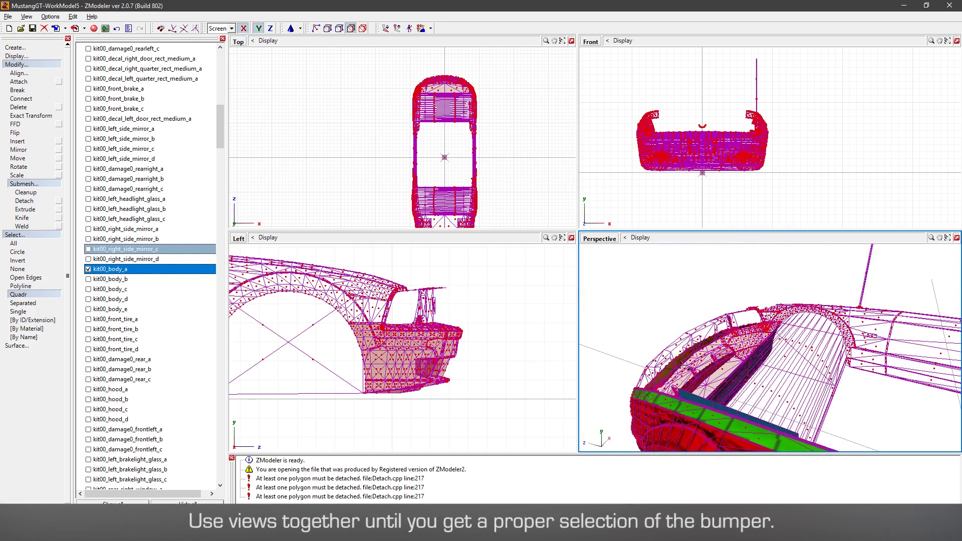
{"action": "scroll", "coordinate": [687, 370], "scroll_direction": "up", "scroll_amount": 5}
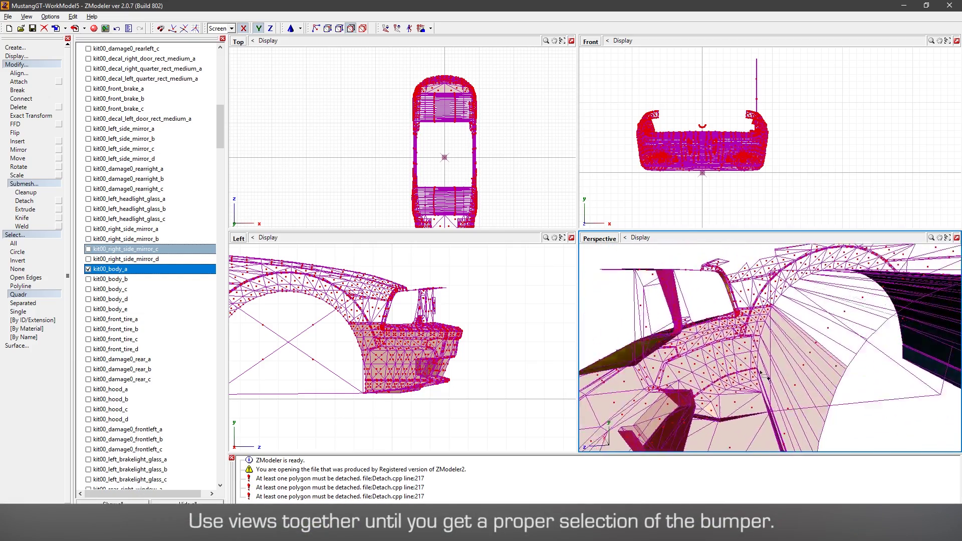
{"action": "middle_click_drag", "start_coordinate": [764, 376], "coordinate": [651, 325]}
{"action": "scroll", "coordinate": [706, 300], "scroll_direction": "up", "scroll_amount": 6}
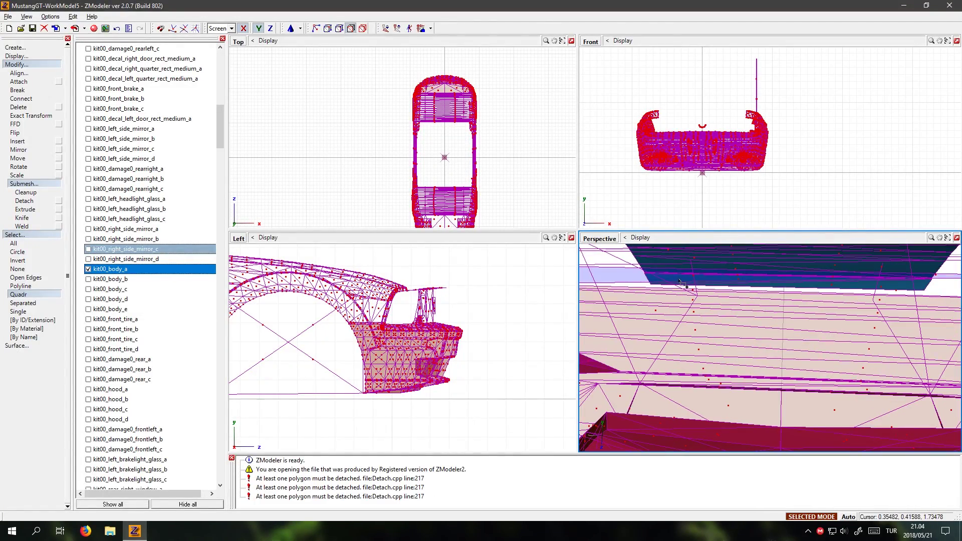
{"action": "middle_click_drag", "start_coordinate": [797, 356], "coordinate": [671, 368]}
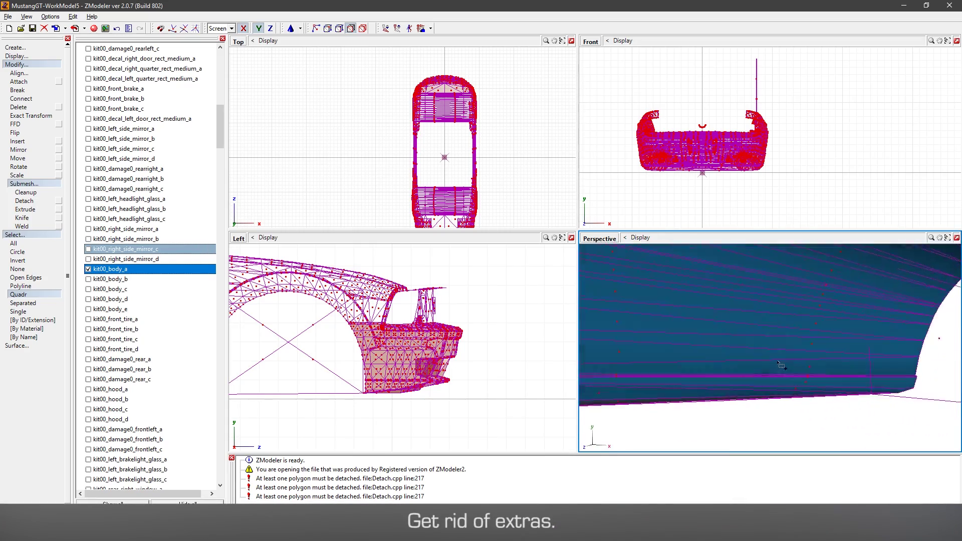
{"action": "middle_click_drag", "start_coordinate": [833, 366], "coordinate": [667, 335]}
{"action": "middle_click_drag", "start_coordinate": [808, 365], "coordinate": [810, 378]}
{"action": "scroll", "coordinate": [791, 344], "scroll_direction": "down", "scroll_amount": 4}
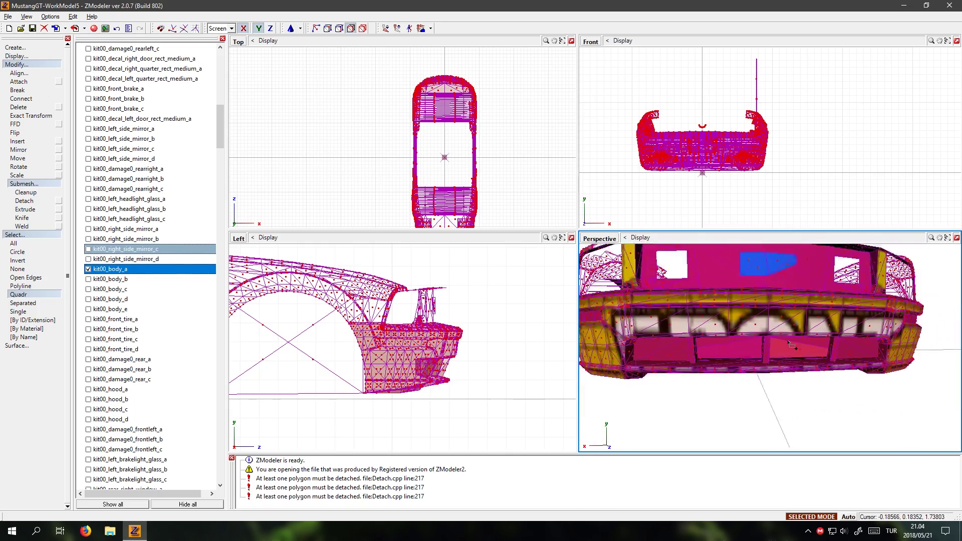
{"action": "middle_click_drag", "start_coordinate": [758, 395], "coordinate": [636, 405]}
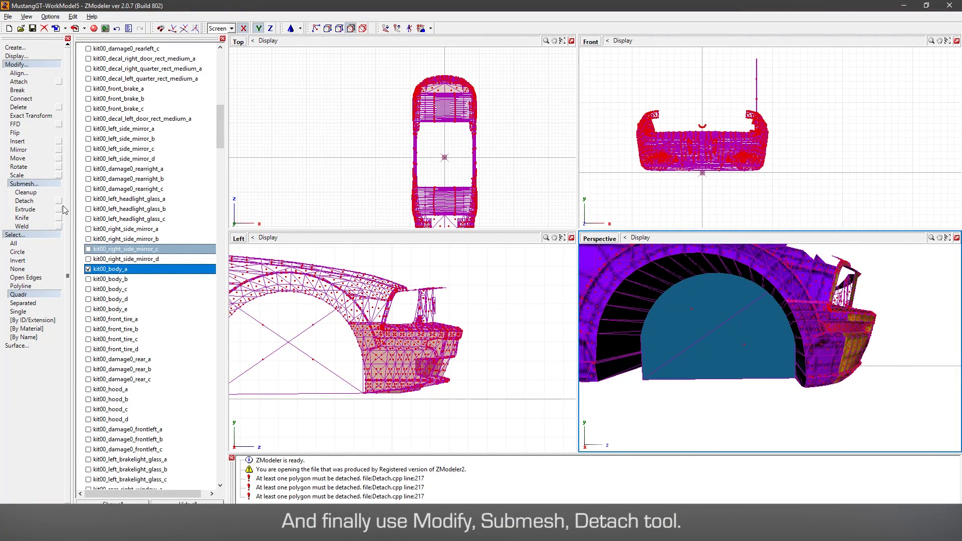
- Detach the selected front bumper polygons from kit00_body_a and toggle the body's visibility to check the separated bumper
{"action": "left_click", "coordinate": [22, 201]}
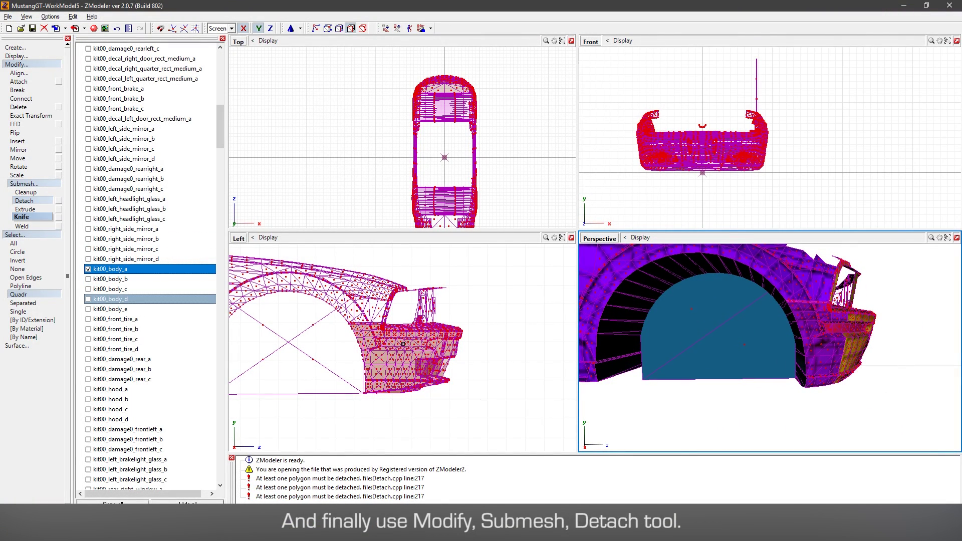
{"action": "left_click", "coordinate": [403, 343]}
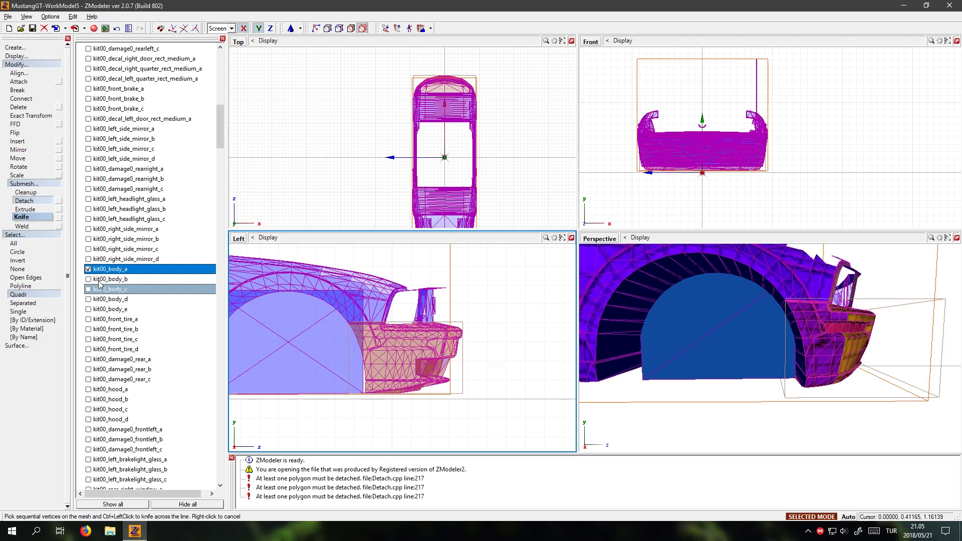
{"action": "left_click", "coordinate": [89, 269]}
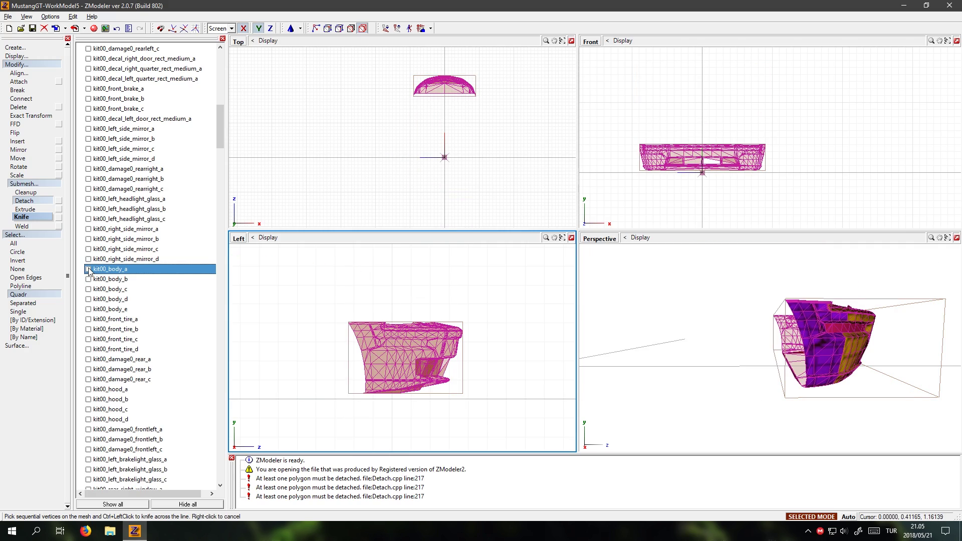
{"action": "left_click", "coordinate": [89, 270]}
- Rename the newly detached part at the end of the part list to kit00_front_bumper_a and hide it
{"action": "left_click_drag", "start_coordinate": [221, 122], "coordinate": [220, 453]}
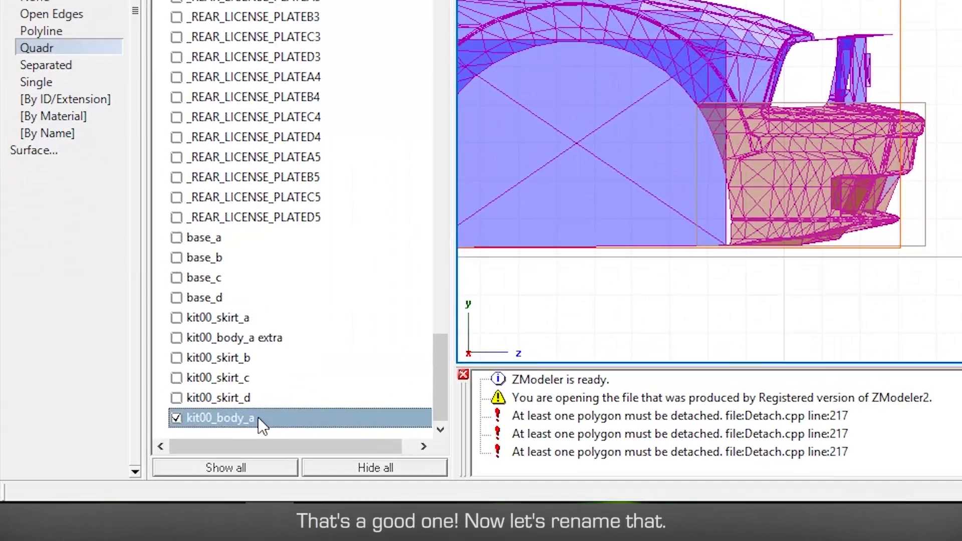
{"action": "left_click", "coordinate": [125, 479]}
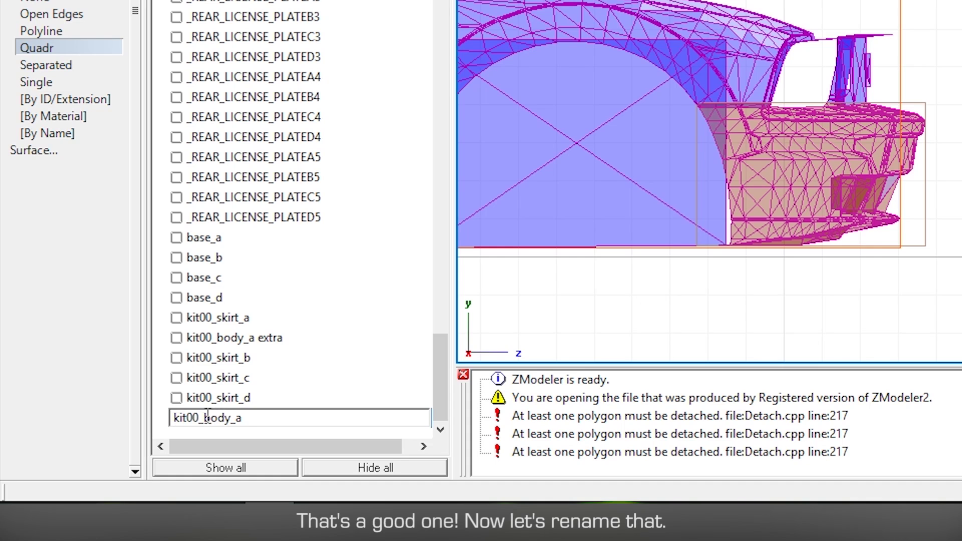
{"action": "left_click_drag", "start_coordinate": [206, 417], "coordinate": [227, 419]}
{"action": "type", "text": "front_bu"}
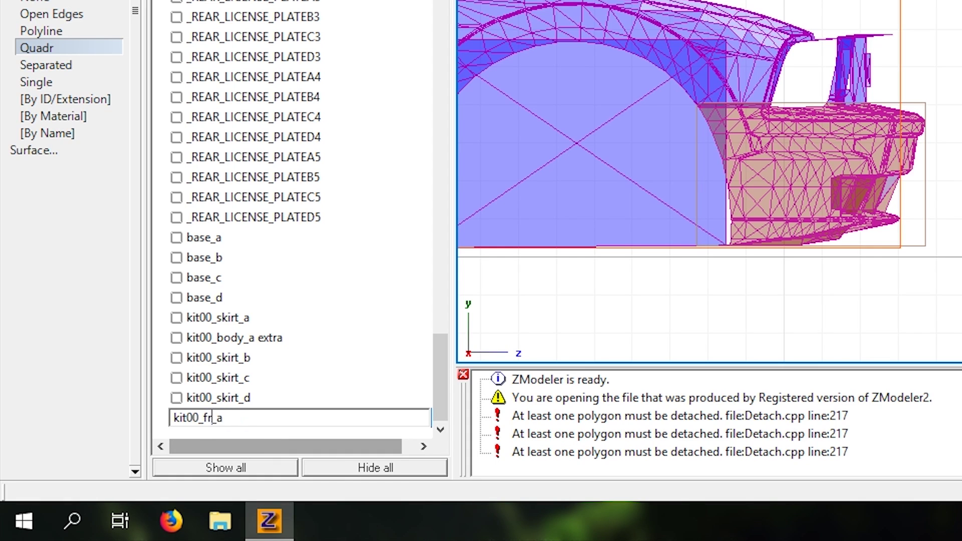
{"action": "type", "text": "mper"}
{"action": "key", "text": "Return"}
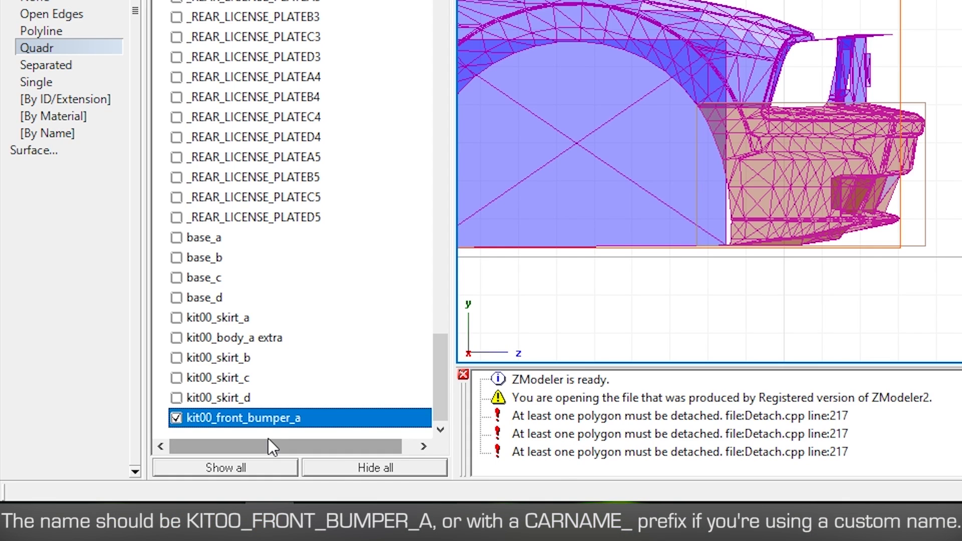
{"action": "left_click", "coordinate": [177, 417]}
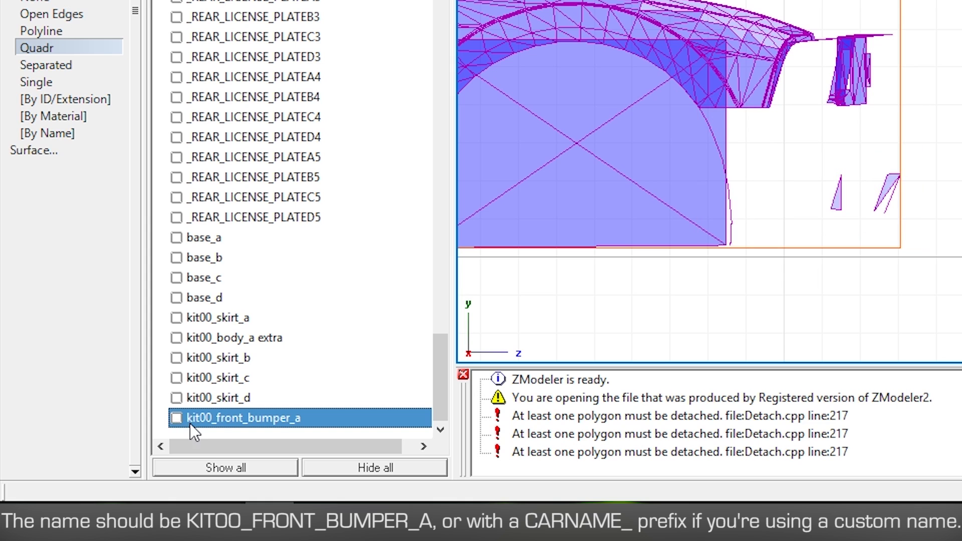
- Select the small front bumper polygons left behind in kit00_body_a at polygon level, in the side view ahead of the front wheel
{"action": "left_click_drag", "start_coordinate": [444, 372], "coordinate": [443, 64]}
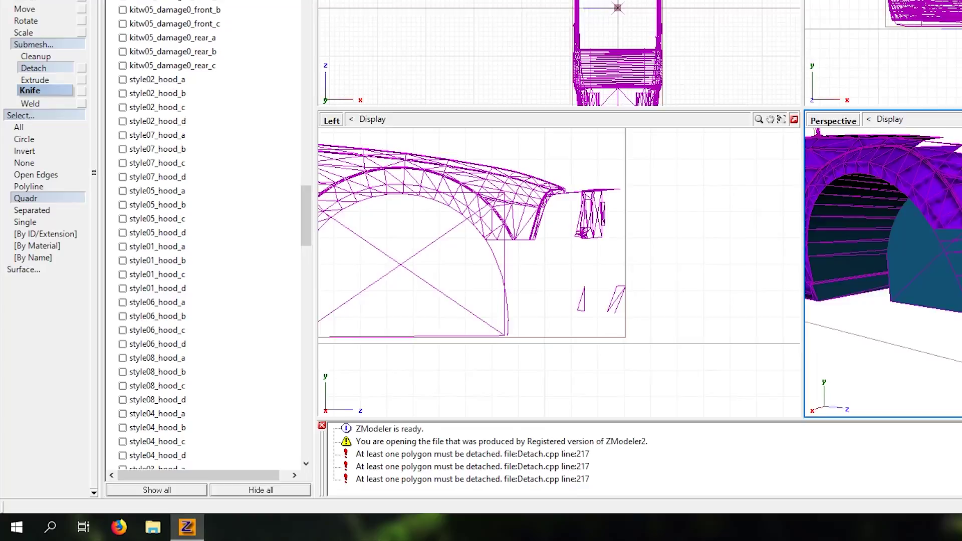
{"action": "mouse_move", "coordinate": [827, 403]}
{"action": "middle_mouse_down"}
{"action": "mouse_move", "coordinate": [755, 403]}
{"action": "mouse_move", "coordinate": [826, 400]}
{"action": "middle_mouse_up"}
{"action": "left_click", "coordinate": [25, 209]}
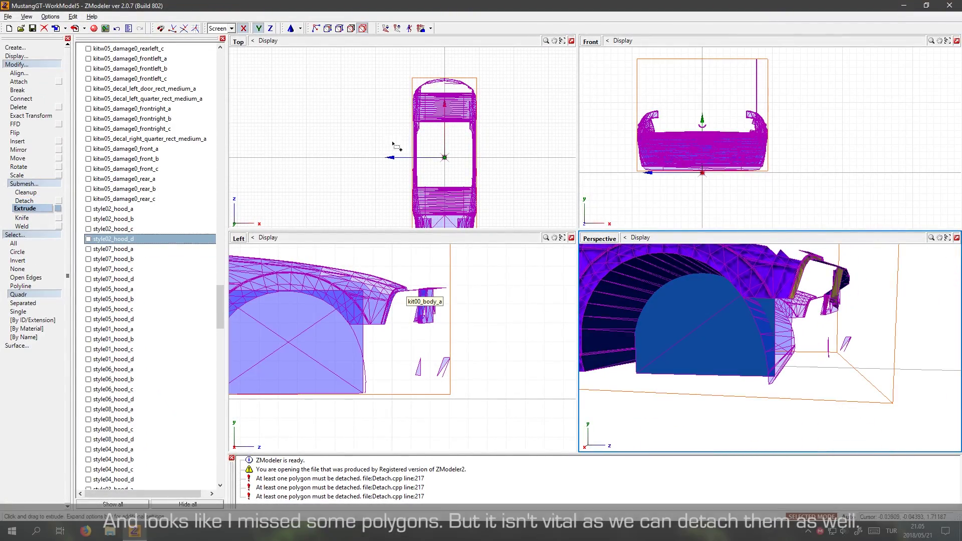
{"action": "left_click", "coordinate": [350, 28]}
{"action": "left_click", "coordinate": [323, 355]}
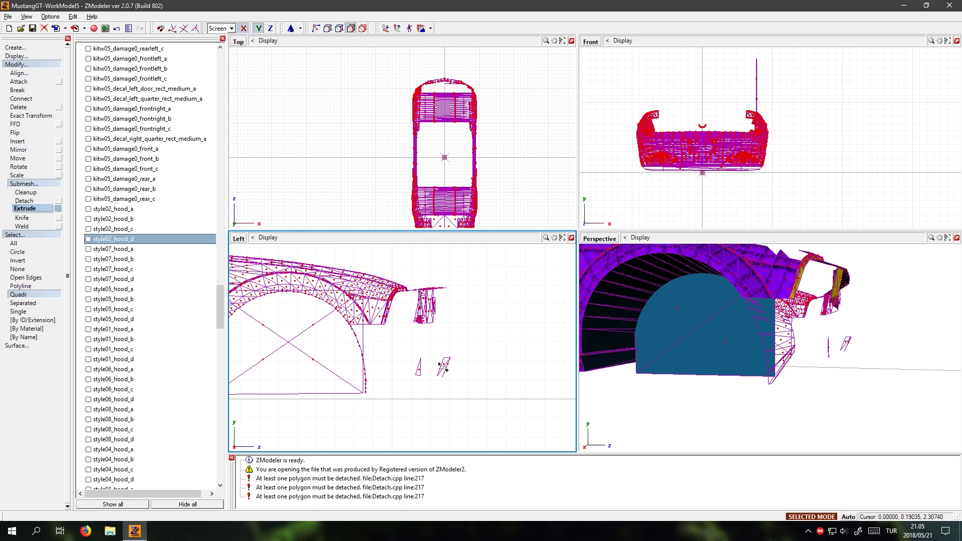
{"action": "left_click", "coordinate": [814, 376]}
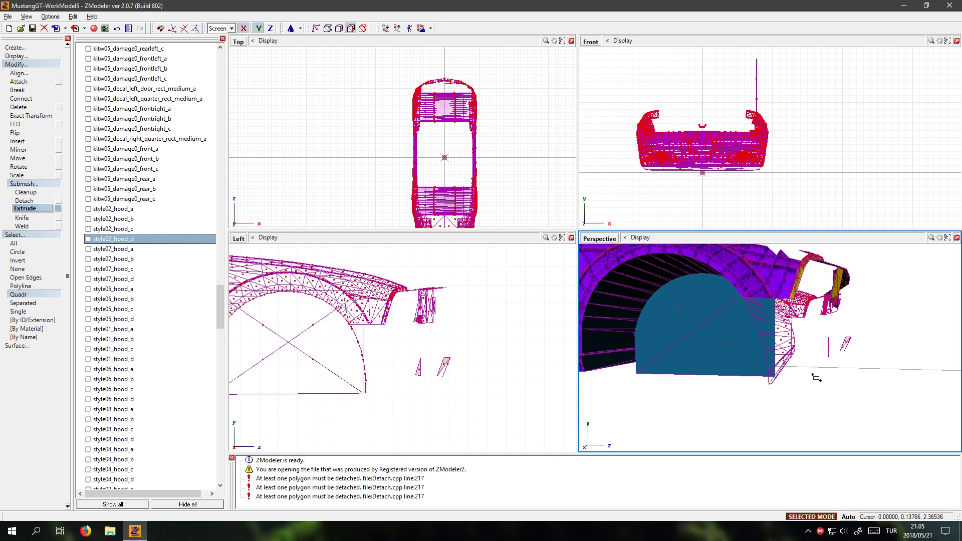
{"action": "left_click", "coordinate": [445, 388]}
{"action": "scroll", "coordinate": [435, 375], "scroll_direction": "up", "scroll_amount": 4}
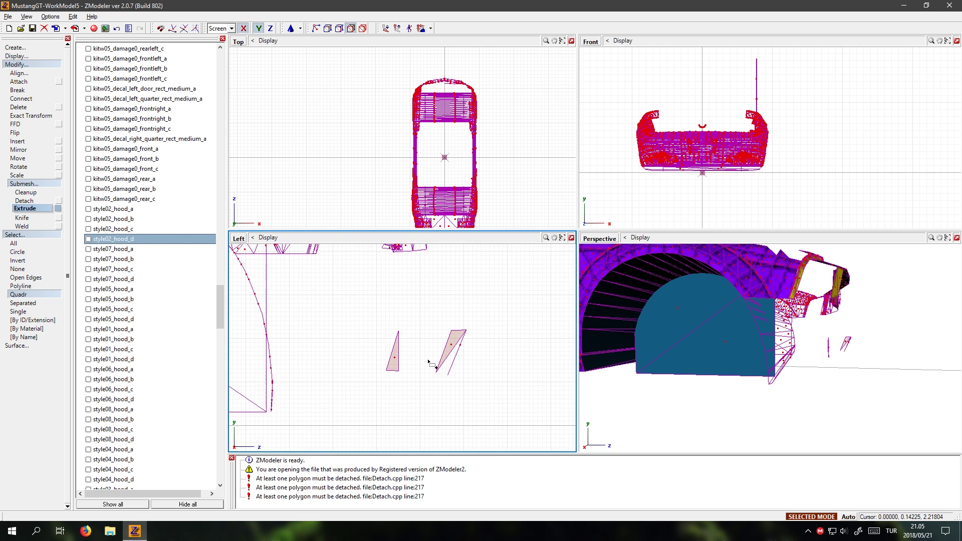
- Detach the selected leftover bumper polygons from kit00_body_a and hide the new part to check the separation
{"action": "left_click", "coordinate": [28, 201]}
{"action": "left_click", "coordinate": [395, 354]}
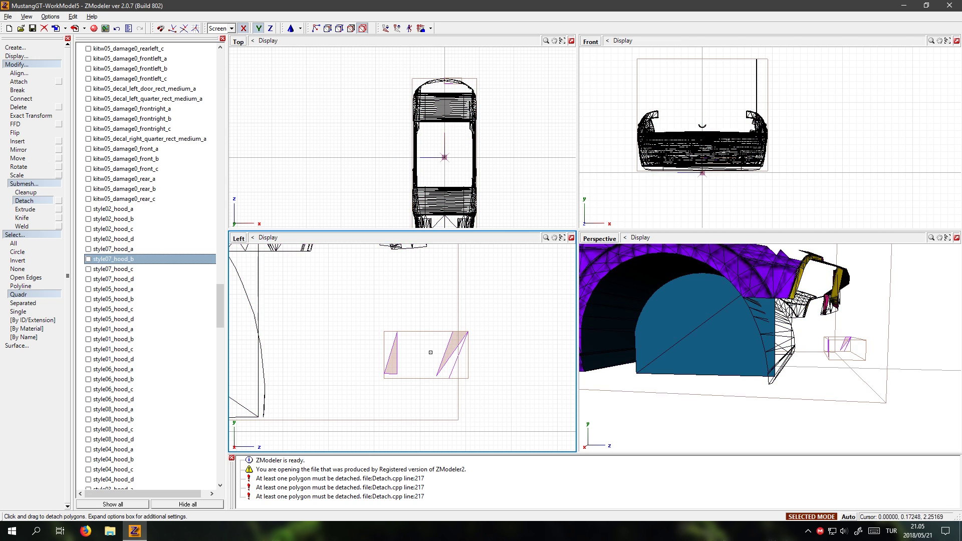
{"action": "left_click_drag", "start_coordinate": [220, 296], "coordinate": [219, 461]}
{"action": "left_click", "coordinate": [88, 479]}
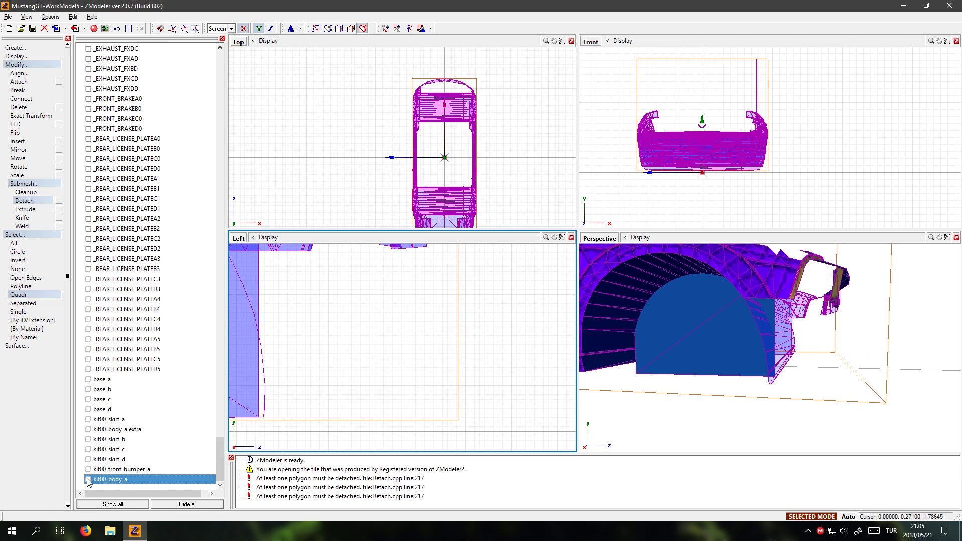
- Rename the newly detached leftover part to "kit00_front_bumper_a extra", reusing the name of kit00_front_bumper_a, and hide it
{"action": "left_click", "coordinate": [110, 469]}
{"action": "left_click", "coordinate": [110, 469]}
{"action": "left_click_drag", "start_coordinate": [145, 470], "coordinate": [94, 470]}
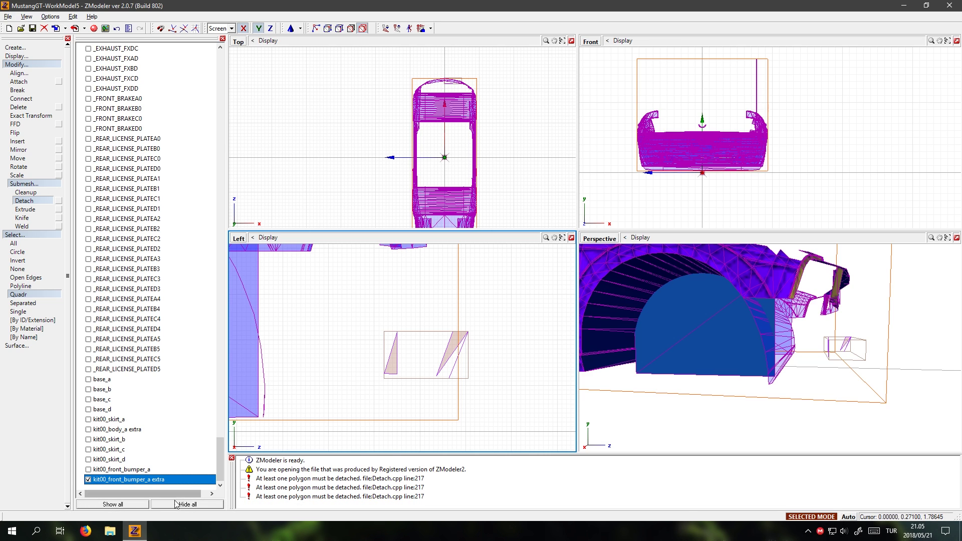
{"action": "left_click", "coordinate": [88, 480]}
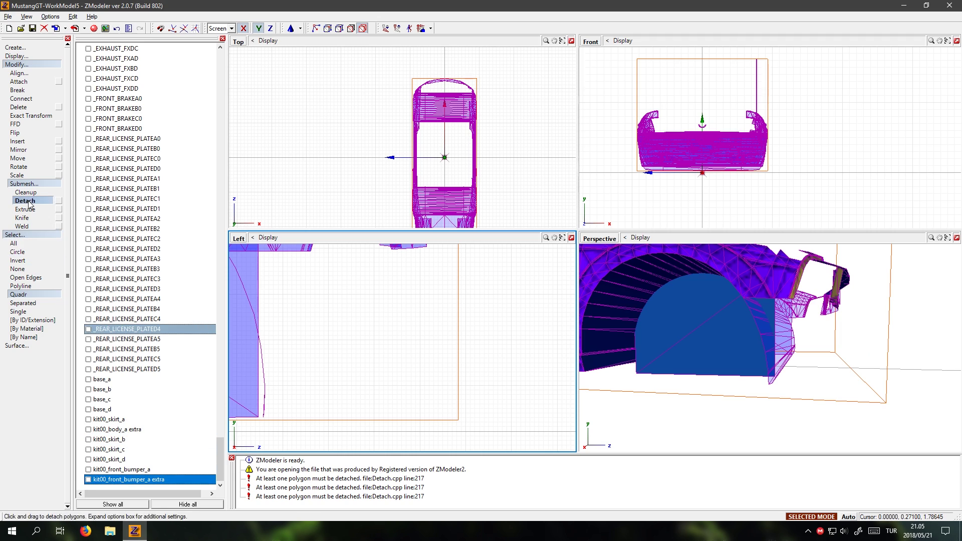
- Select the upper side polygons of the rear bumper on kit00_body_a at polygon level, around the body line behind the rear wheel
{"action": "scroll", "coordinate": [489, 389], "scroll_direction": "down", "scroll_amount": 10}
{"action": "scroll", "coordinate": [266, 361], "scroll_direction": "up", "scroll_amount": 6}
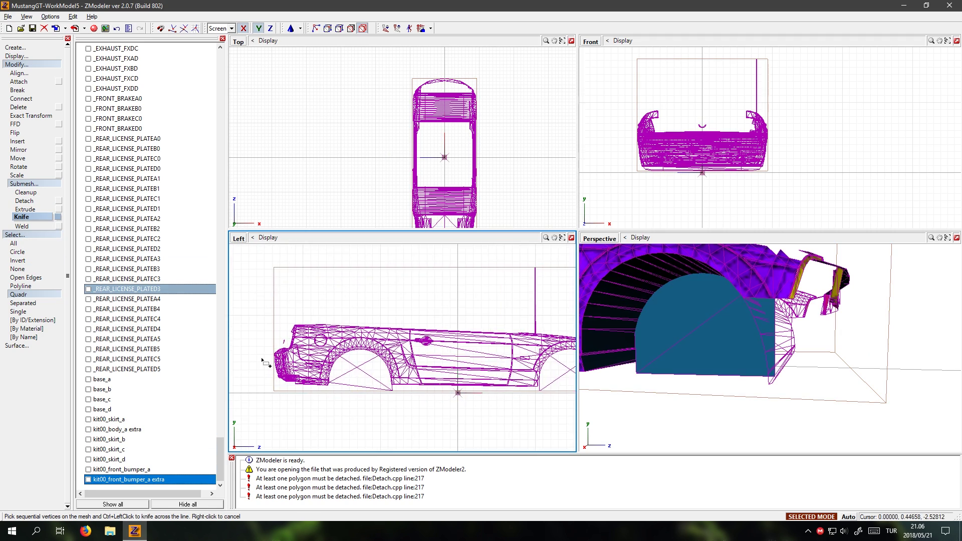
{"action": "left_click", "coordinate": [351, 29]}
{"action": "scroll", "coordinate": [305, 416], "scroll_direction": "up", "scroll_amount": 2}
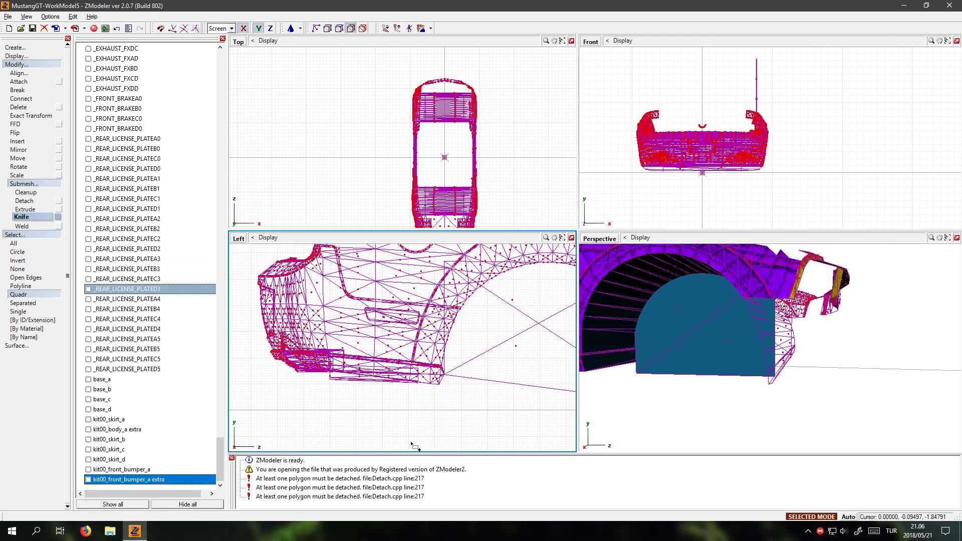
{"action": "scroll", "coordinate": [414, 446], "scroll_direction": "down", "scroll_amount": 1}
{"action": "scroll", "coordinate": [862, 380], "scroll_direction": "down", "scroll_amount": 5}
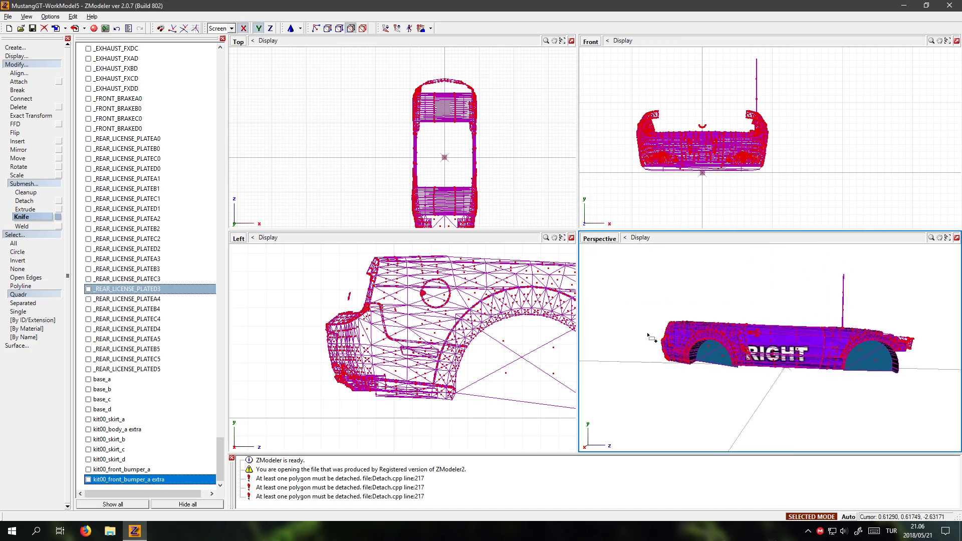
{"action": "scroll", "coordinate": [650, 336], "scroll_direction": "up", "scroll_amount": 5}
{"action": "middle_click_drag", "start_coordinate": [668, 348], "coordinate": [690, 338]}
{"action": "scroll", "coordinate": [694, 341], "scroll_direction": "up", "scroll_amount": 6}
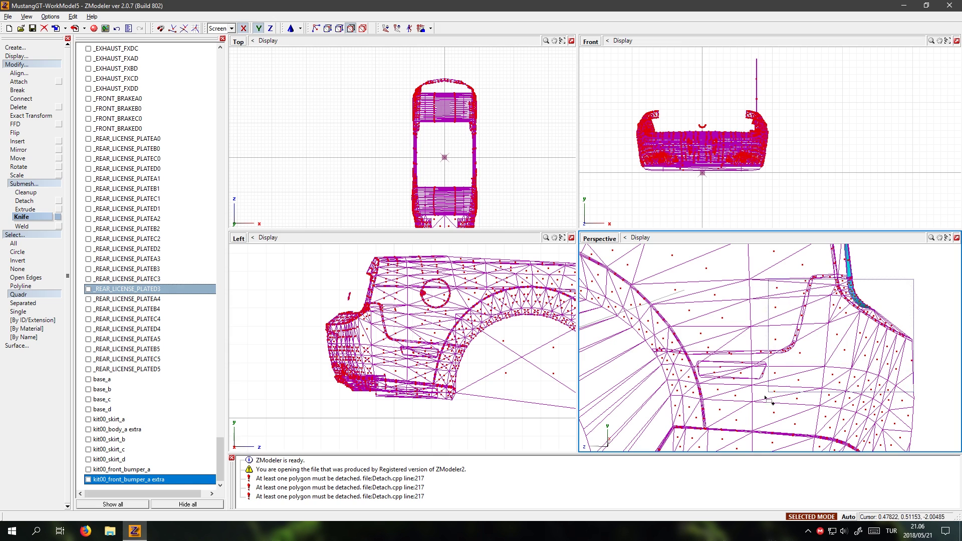
{"action": "left_click_drag", "start_coordinate": [757, 413], "coordinate": [756, 412]}
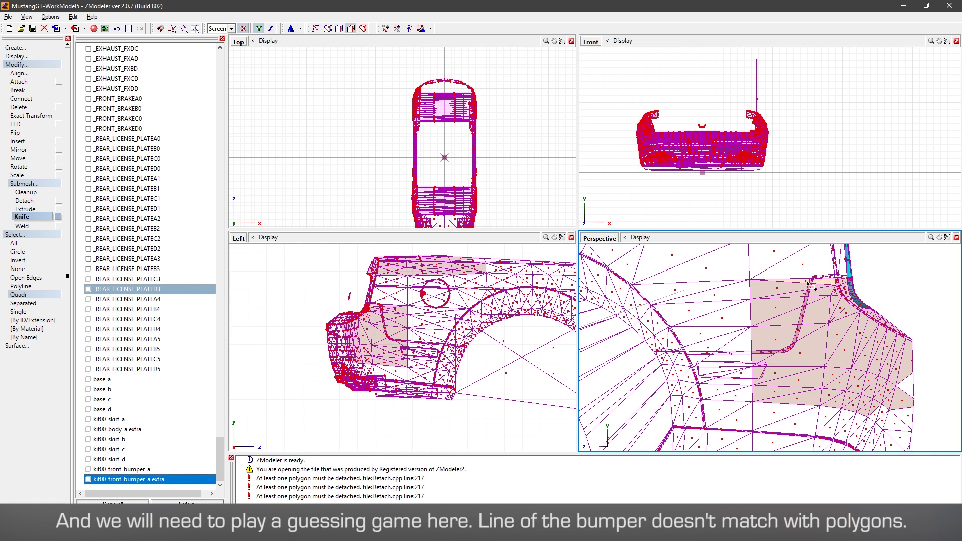
- Extend the rear bumper selection forward to the wheel arch and down to the lower body line
{"action": "middle_click_drag", "start_coordinate": [807, 284], "coordinate": [797, 306]}
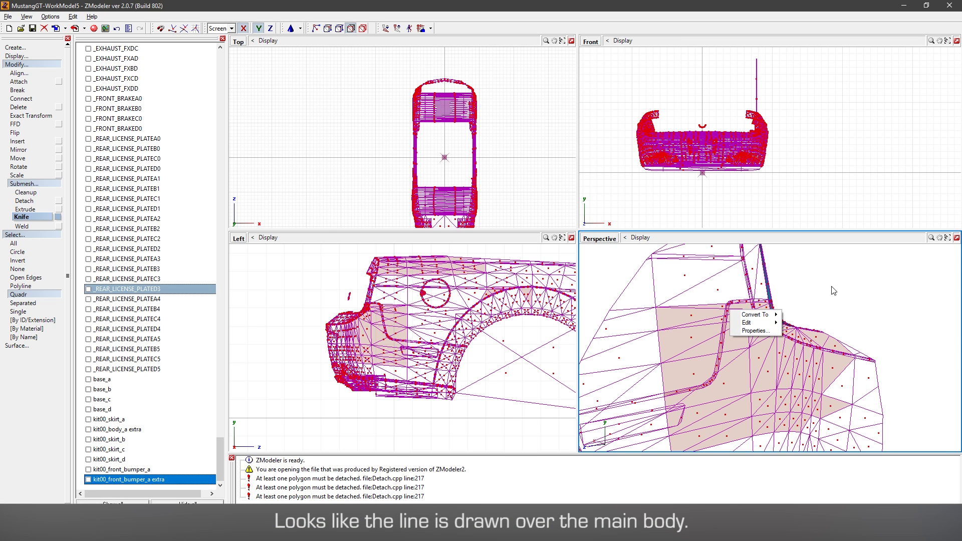
{"action": "middle_click_drag", "start_coordinate": [779, 312], "coordinate": [736, 352]}
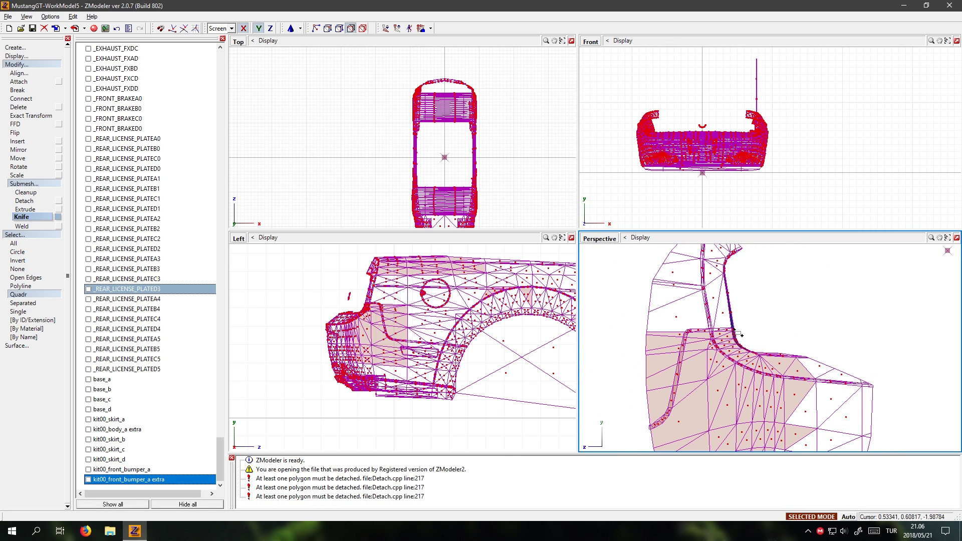
{"action": "middle_click_drag", "start_coordinate": [711, 358], "coordinate": [727, 419]}
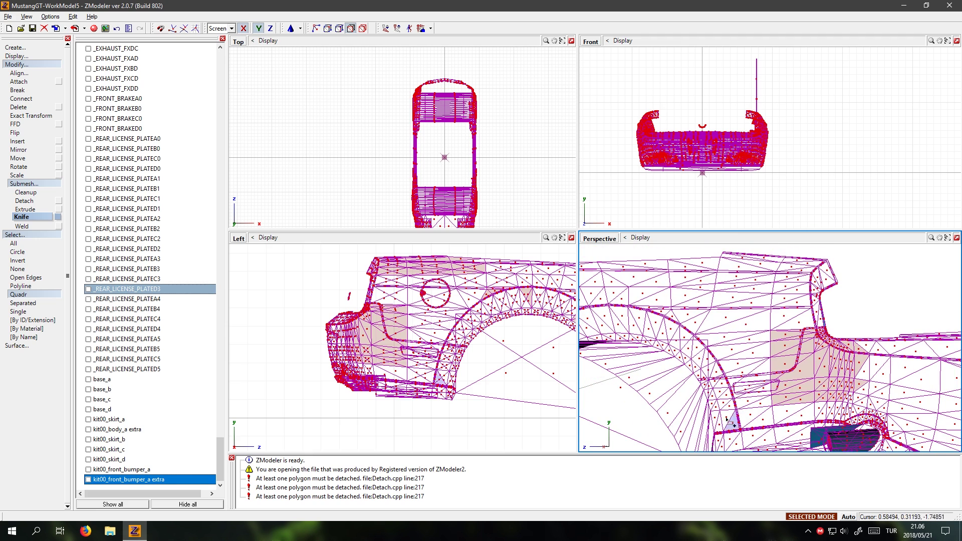
{"action": "left_click_drag", "start_coordinate": [774, 405], "coordinate": [748, 372]}
{"action": "right_click", "coordinate": [747, 371]}
{"action": "middle_click_drag", "start_coordinate": [711, 371], "coordinate": [721, 337]}
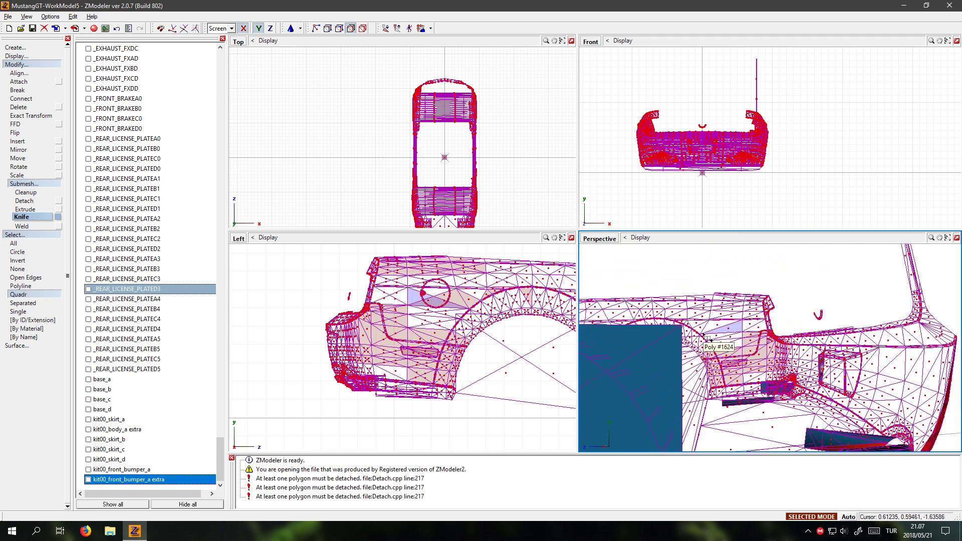
- Refine the rear bumper selection on kit00_body_a to the polygons behind the rear wheel arch and below the body line
{"action": "left_click_drag", "start_coordinate": [448, 413], "coordinate": [385, 389]}
{"action": "left_click_drag", "start_coordinate": [281, 424], "coordinate": [327, 350]}
{"action": "scroll", "coordinate": [446, 354], "scroll_direction": "up", "scroll_amount": 3}
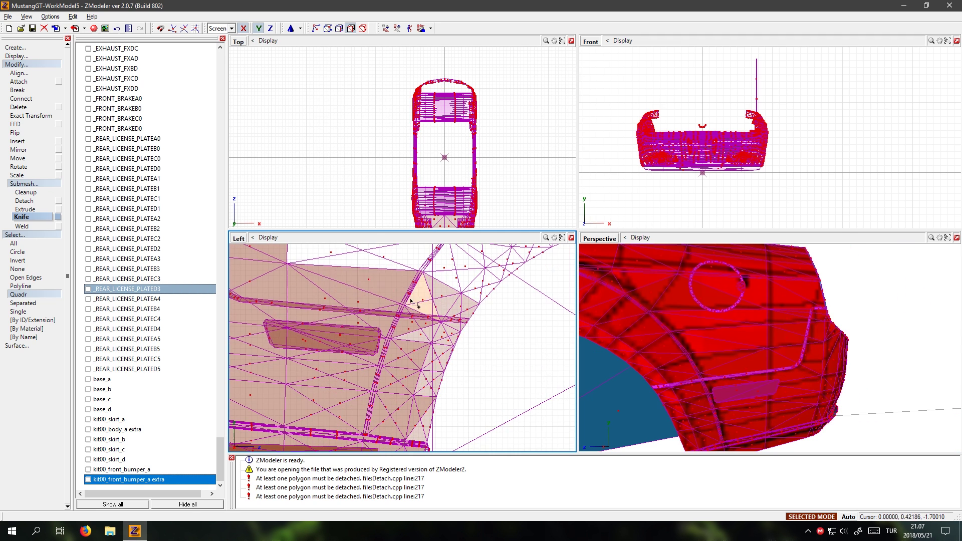
{"action": "scroll", "coordinate": [473, 321], "scroll_direction": "down", "scroll_amount": 5}
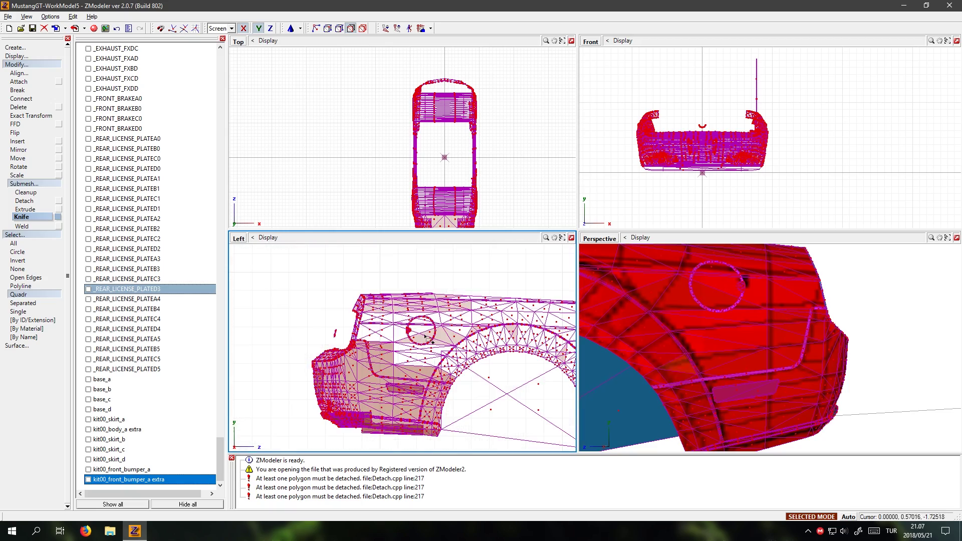
{"action": "scroll", "coordinate": [449, 259], "scroll_direction": "down", "scroll_amount": 2}
{"action": "scroll", "coordinate": [455, 195], "scroll_direction": "up", "scroll_amount": 4}
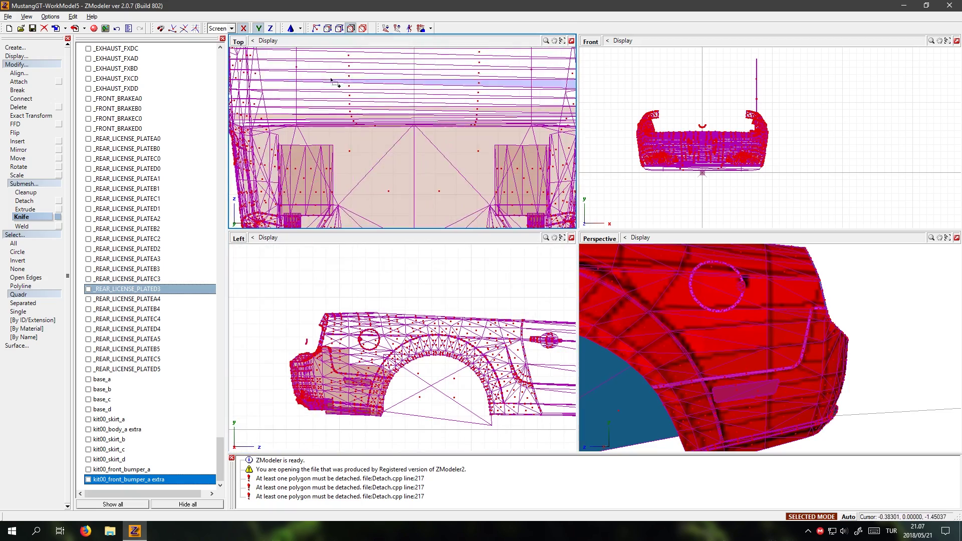
- Detach the selected rear bumper polygons from kit00_body_a and hide the new part to check the separation
{"action": "scroll", "coordinate": [742, 331], "scroll_direction": "down", "scroll_amount": 4}
{"action": "middle_click_drag", "start_coordinate": [742, 331], "coordinate": [692, 342]}
{"action": "middle_click_drag", "start_coordinate": [880, 303], "coordinate": [666, 285]}
{"action": "scroll", "coordinate": [665, 287], "scroll_direction": "down", "scroll_amount": 2}
{"action": "middle_click_drag", "start_coordinate": [681, 345], "coordinate": [711, 285]}
{"action": "scroll", "coordinate": [676, 310], "scroll_direction": "down", "scroll_amount": 3}
{"action": "right_click", "coordinate": [712, 286]}
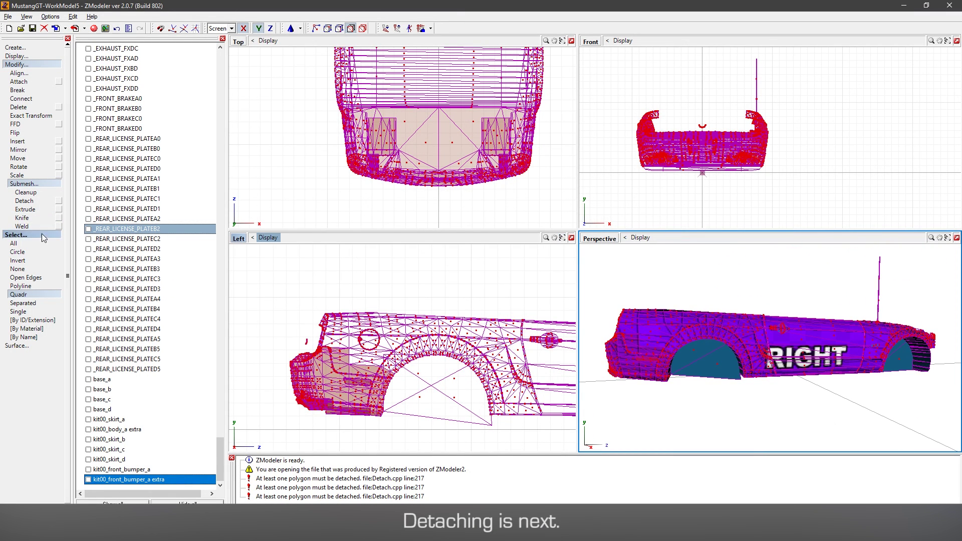
{"action": "left_click", "coordinate": [22, 226]}
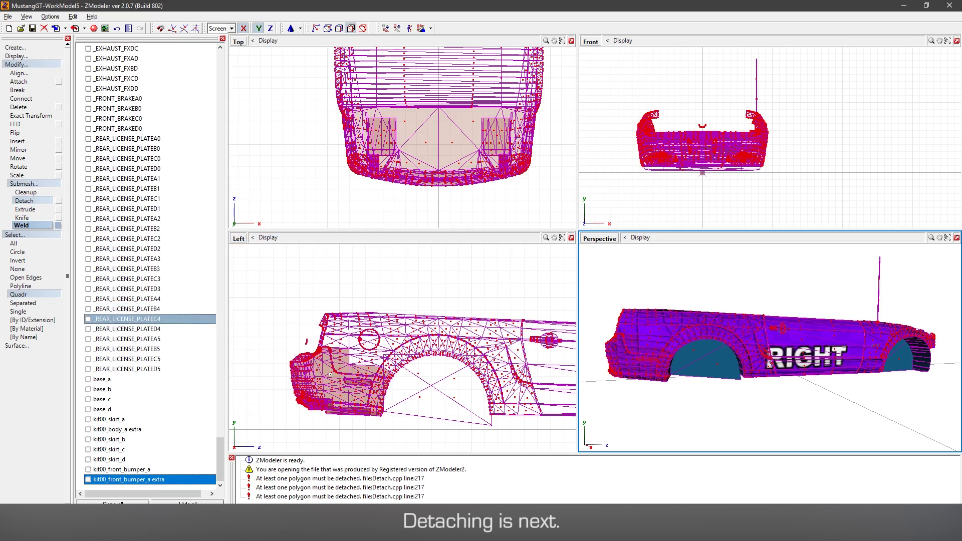
{"action": "left_click", "coordinate": [338, 370]}
{"action": "left_click", "coordinate": [170, 488]}
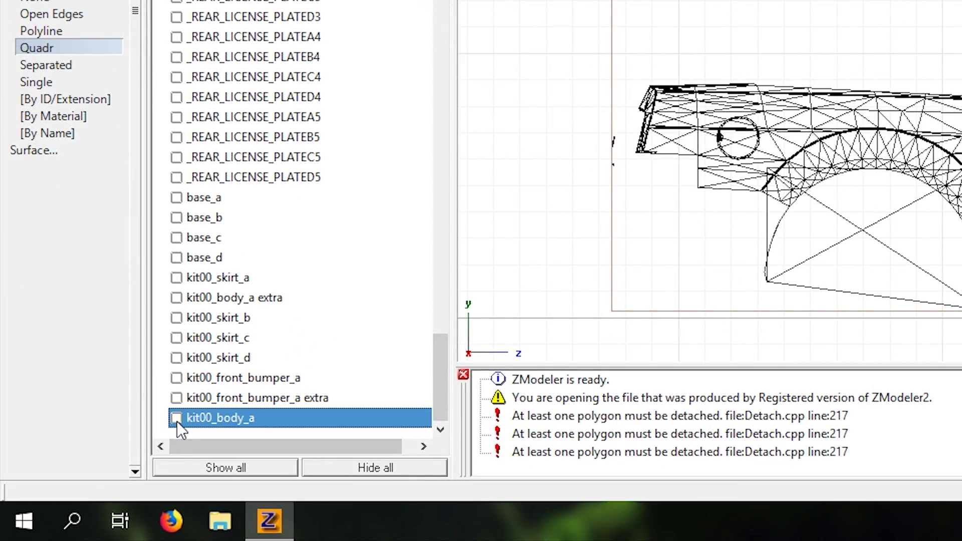
- Rename the detached rear part to kit00_rear_bumper_a and hide all objects
{"action": "left_click", "coordinate": [224, 420]}
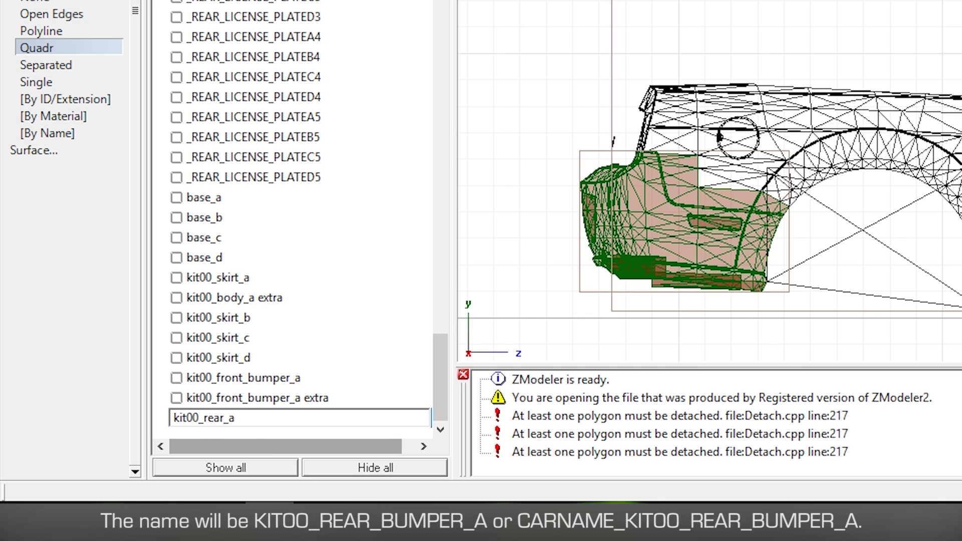
{"action": "key", "text": "Return"}
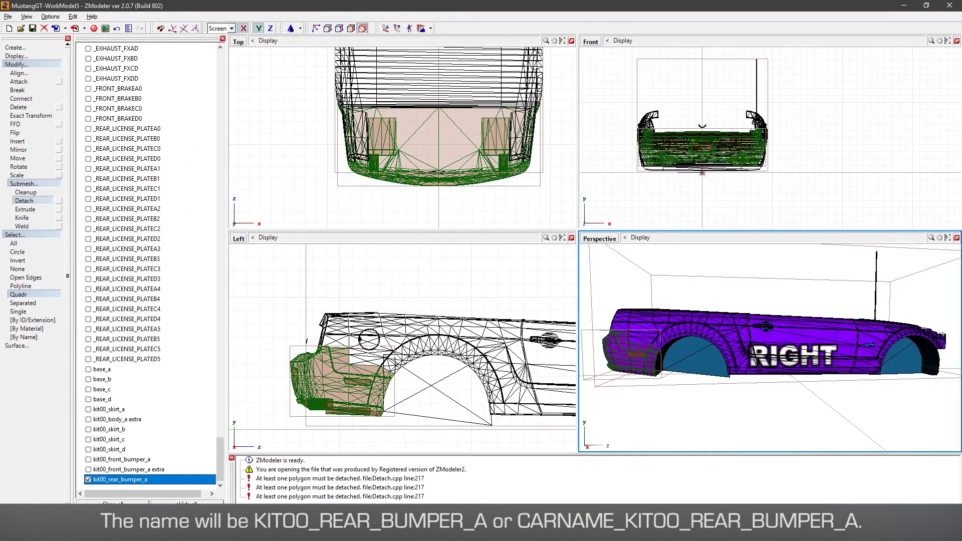
{"action": "left_click", "coordinate": [178, 504]}
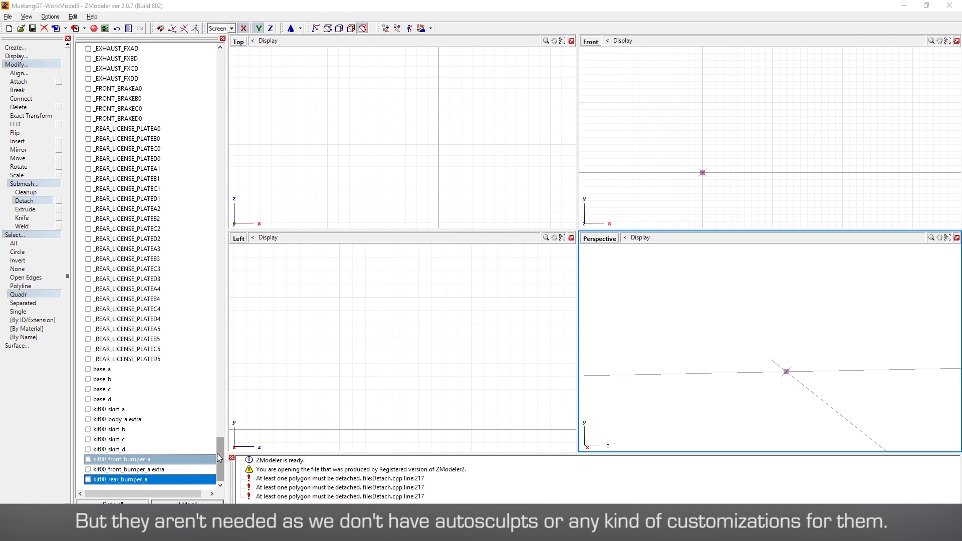
- Show only kit00_body_b and select its front bumper polygons at polygon level, ahead of the front wheel arch
{"action": "left_click_drag", "start_coordinate": [223, 455], "coordinate": [207, 70]}
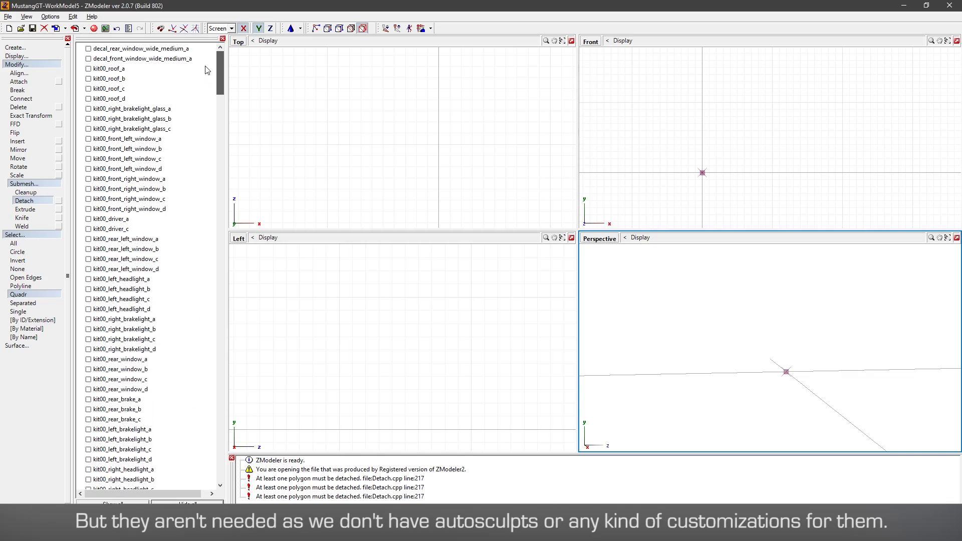
{"action": "scroll", "coordinate": [128, 350], "scroll_direction": "down", "scroll_amount": 17}
{"action": "left_click", "coordinate": [88, 309]}
{"action": "left_click", "coordinate": [22, 217]}
{"action": "scroll", "coordinate": [500, 279], "scroll_direction": "down", "scroll_amount": 3}
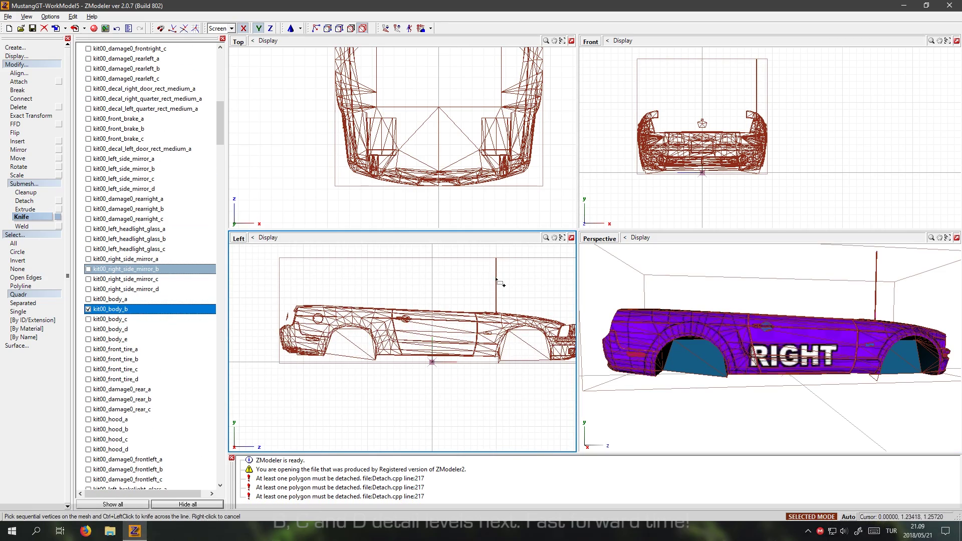
{"action": "key", "text": "3"}
{"action": "middle_click_drag", "start_coordinate": [500, 279], "coordinate": [423, 258]}
{"action": "scroll", "coordinate": [506, 330], "scroll_direction": "down", "scroll_amount": 8}
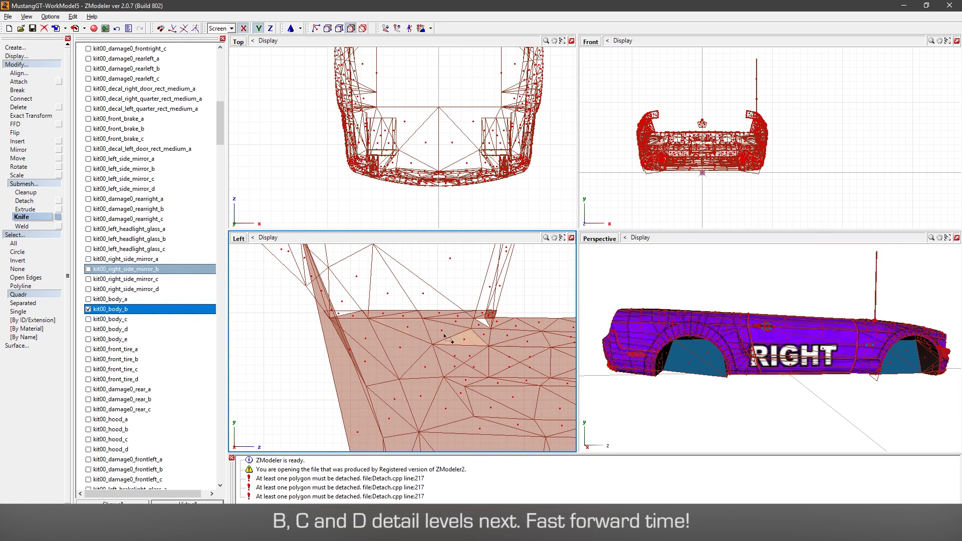
{"action": "scroll", "coordinate": [475, 319], "scroll_direction": "down", "scroll_amount": 6}
{"action": "middle_click_drag", "start_coordinate": [474, 319], "coordinate": [421, 298]}
- Check the front bumper selection around both front wheel arches and detach it from kit00_body_b
{"action": "middle_click_drag", "start_coordinate": [831, 394], "coordinate": [767, 386]}
{"action": "scroll", "coordinate": [766, 386], "scroll_direction": "up", "scroll_amount": 4}
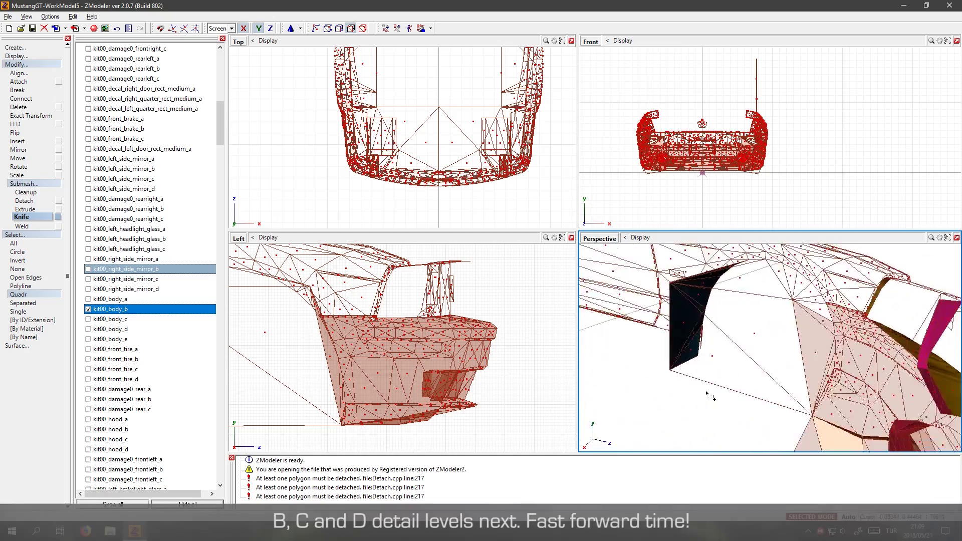
{"action": "middle_click_drag", "start_coordinate": [711, 394], "coordinate": [682, 377]}
{"action": "scroll", "coordinate": [405, 196], "scroll_direction": "down", "scroll_amount": 8}
{"action": "scroll", "coordinate": [409, 85], "scroll_direction": "up", "scroll_amount": 9}
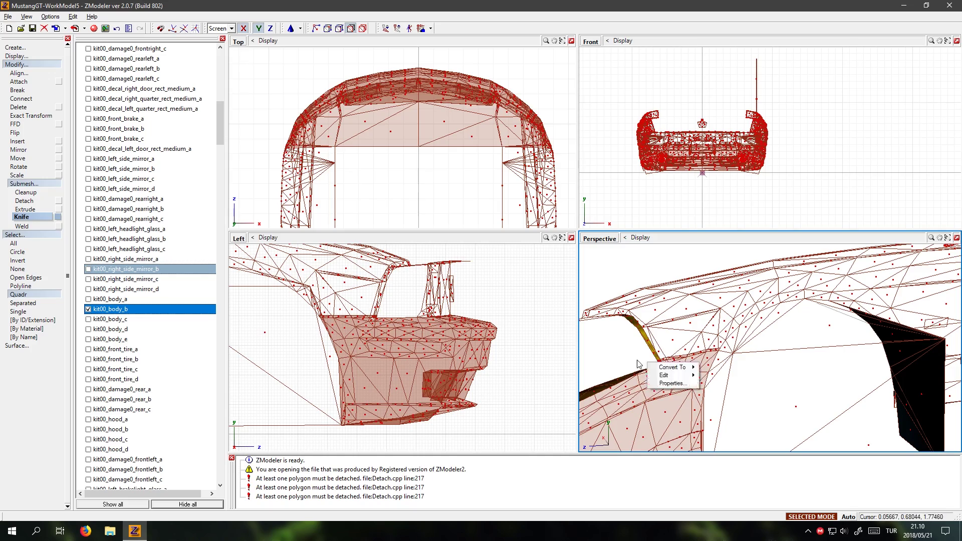
{"action": "right_click_drag", "start_coordinate": [640, 365], "coordinate": [733, 344]}
{"action": "left_click", "coordinate": [24, 201]}
{"action": "left_click", "coordinate": [401, 346]}
- Hide the detached front part of kit00_body_b and rename it to kit00_front_bumper_b
{"action": "left_click", "coordinate": [88, 479]}
{"action": "mouse_move", "coordinate": [220, 123]}
{"action": "left_mouse_down"}
{"action": "mouse_move", "coordinate": [220, 466]}
{"action": "mouse_move", "coordinate": [219, 137]}
{"action": "left_mouse_up"}
{"action": "left_click", "coordinate": [114, 480]}
{"action": "key", "text": "Return"}
- Return to kit00_body_b and select its rear bumper polygons behind the rear wheel arch at polygon level
{"action": "left_click", "coordinate": [112, 159]}
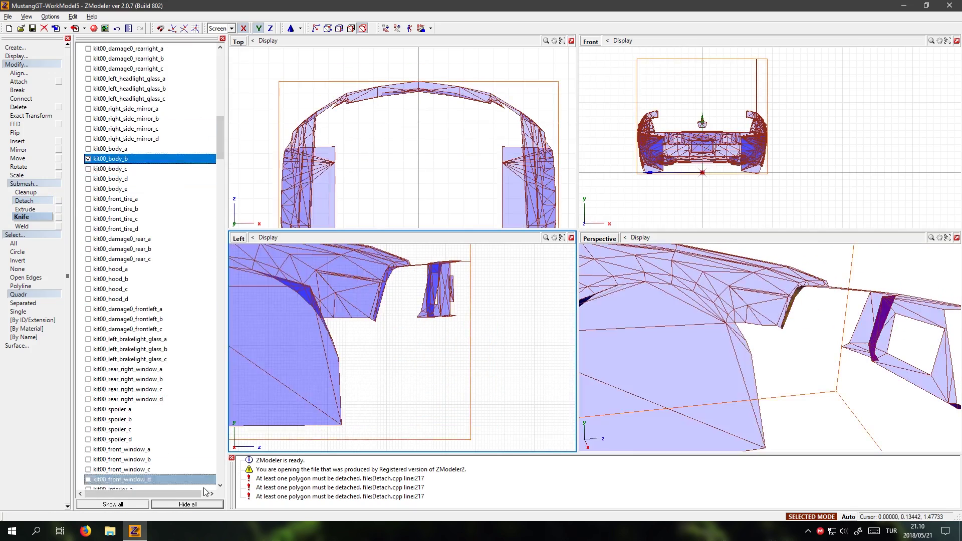
{"action": "left_click", "coordinate": [19, 311]}
{"action": "scroll", "coordinate": [433, 136], "scroll_direction": "down", "scroll_amount": 1}
{"action": "scroll", "coordinate": [421, 371], "scroll_direction": "down", "scroll_amount": 5}
{"action": "scroll", "coordinate": [301, 425], "scroll_direction": "up", "scroll_amount": 3}
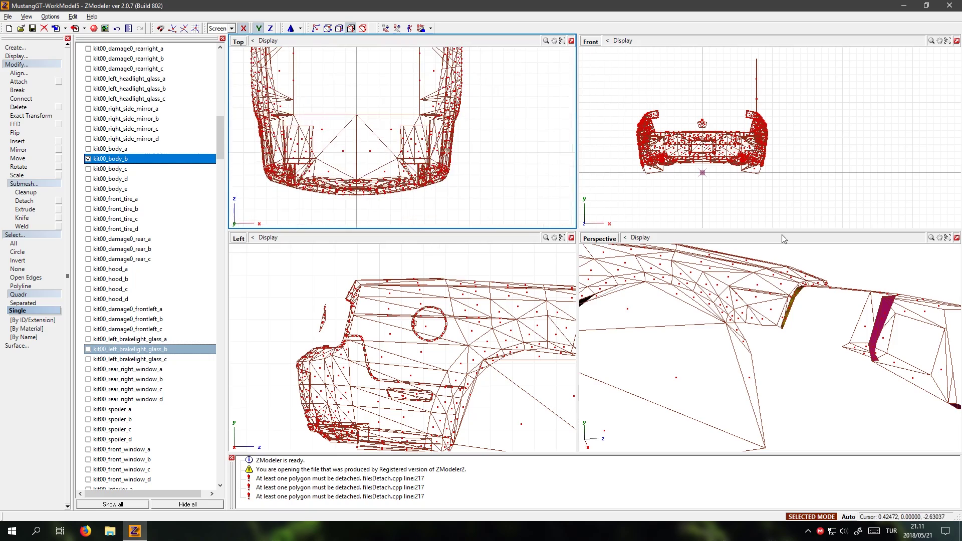
{"action": "scroll", "coordinate": [367, 265], "scroll_direction": "down", "scroll_amount": 1}
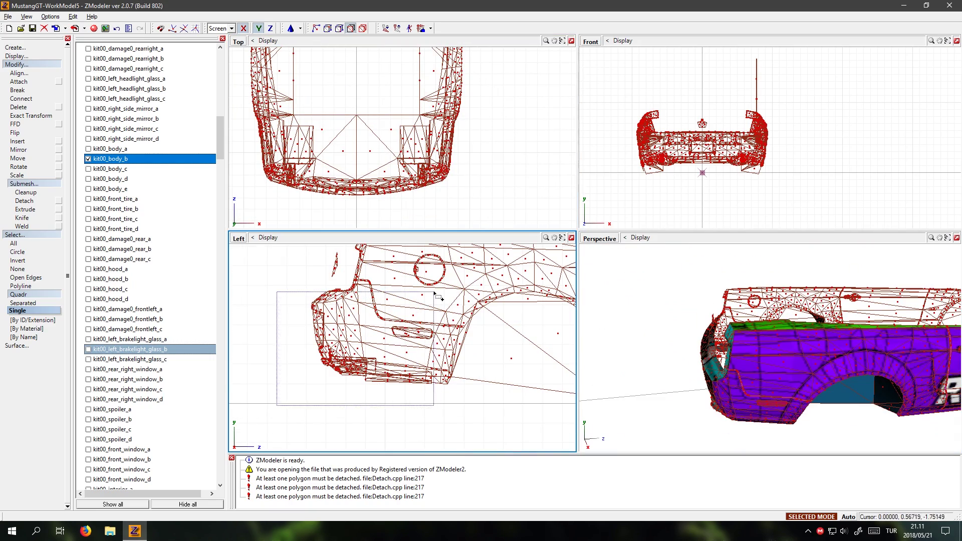
{"action": "left_click_drag", "start_coordinate": [435, 295], "coordinate": [437, 304]}
{"action": "scroll", "coordinate": [367, 400], "scroll_direction": "down", "scroll_amount": 1}
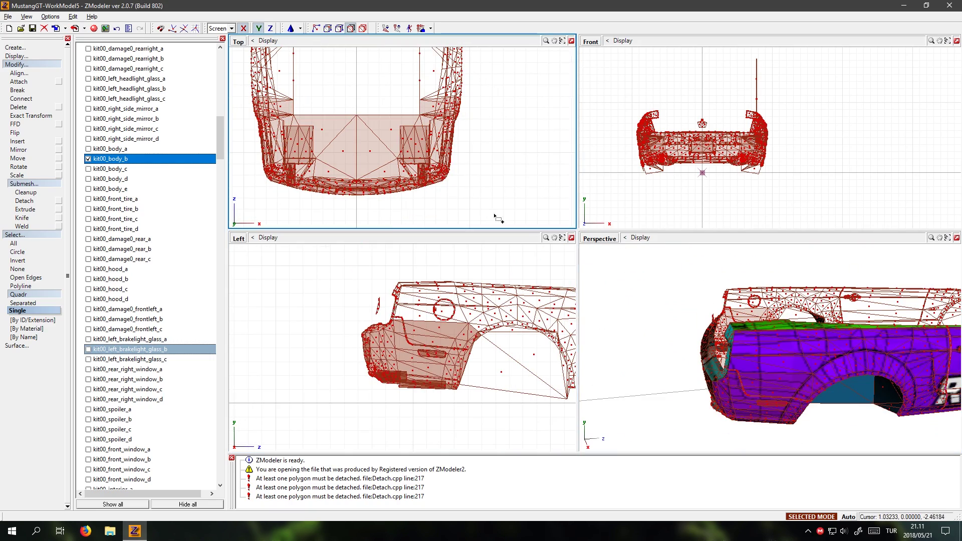
- Detach the selected rear bumper polygons from kit00_body_b, name the new part kit00_rear_bumper_b and hide it
{"action": "left_click", "coordinate": [669, 292]}
{"action": "scroll", "coordinate": [668, 293], "scroll_direction": "up", "scroll_amount": 4}
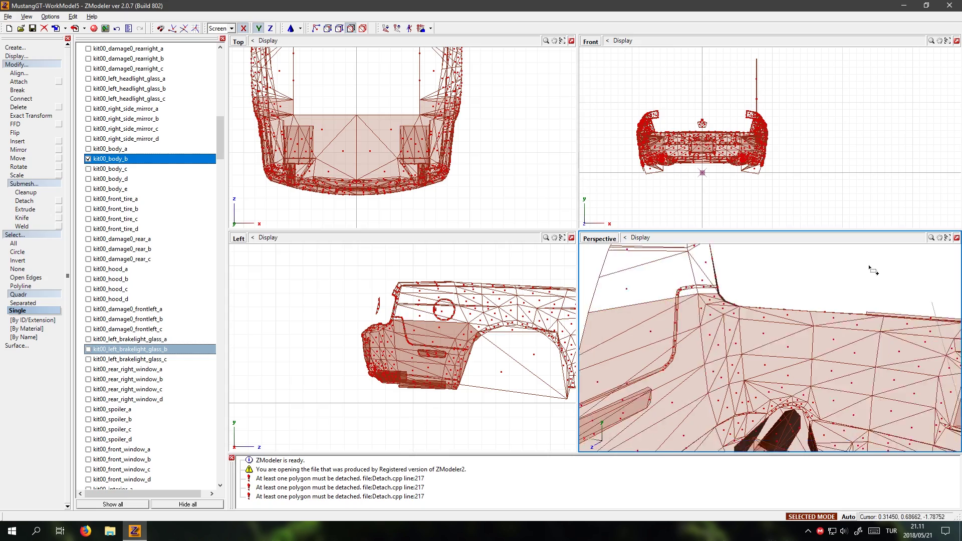
{"action": "scroll", "coordinate": [794, 371], "scroll_direction": "down", "scroll_amount": 3}
{"action": "middle_click_drag", "start_coordinate": [808, 339], "coordinate": [735, 408]}
{"action": "scroll", "coordinate": [735, 408], "scroll_direction": "down", "scroll_amount": 3}
{"action": "left_click", "coordinate": [25, 201]}
{"action": "left_click", "coordinate": [356, 150]}
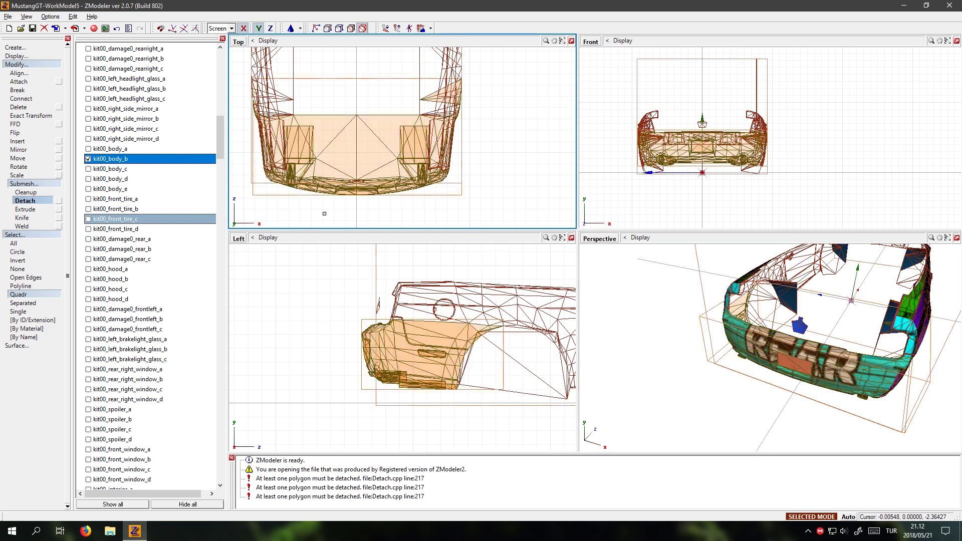
{"action": "left_click_drag", "start_coordinate": [220, 138], "coordinate": [221, 466]}
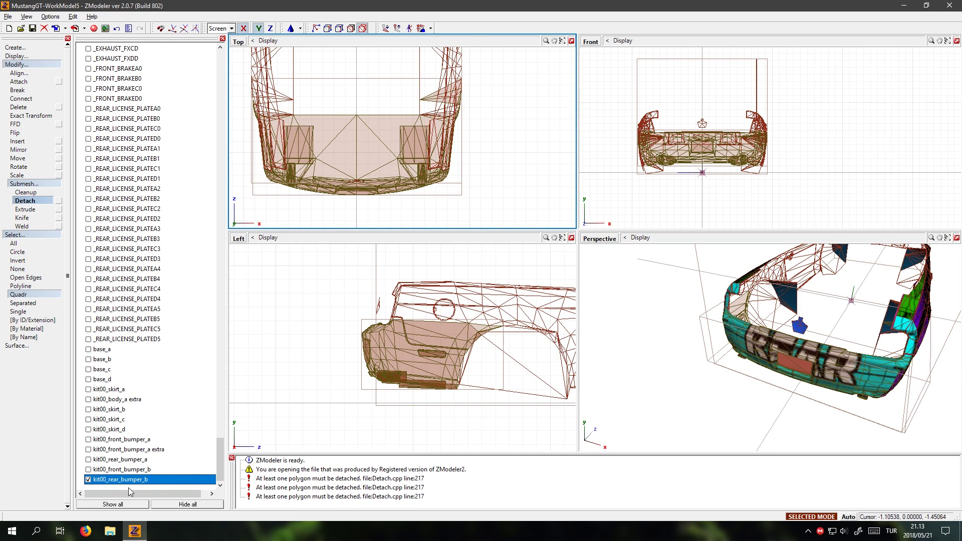
{"action": "left_click", "coordinate": [88, 480]}
- Show kit00_body_c and select its rear bumper polygons at polygon level, up to the rear wheel arch
{"action": "scroll", "coordinate": [129, 351], "scroll_direction": "up", "scroll_amount": 15}
{"action": "left_click", "coordinate": [89, 78]}
{"action": "left_click", "coordinate": [373, 360]}
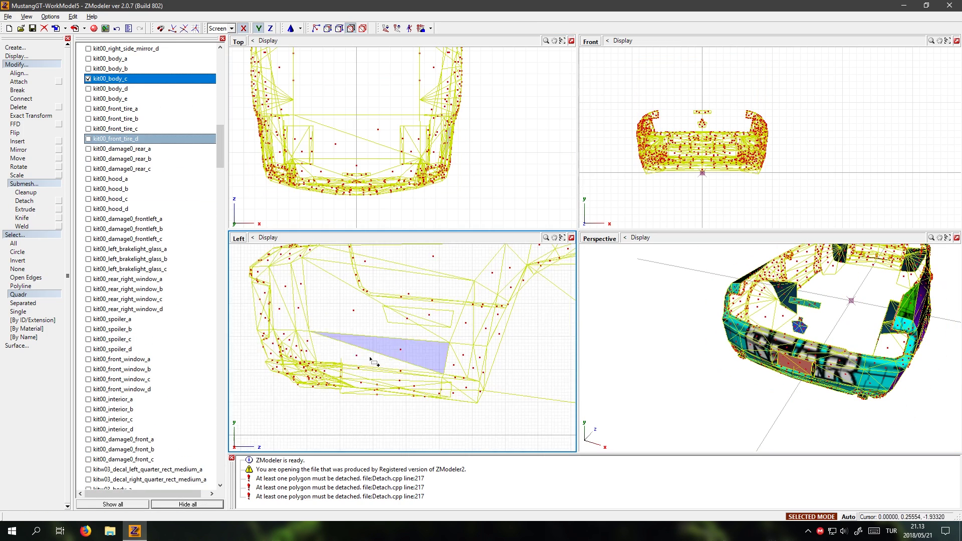
{"action": "left_click_drag", "start_coordinate": [281, 323], "coordinate": [483, 441]}
{"action": "left_click", "coordinate": [471, 315]}
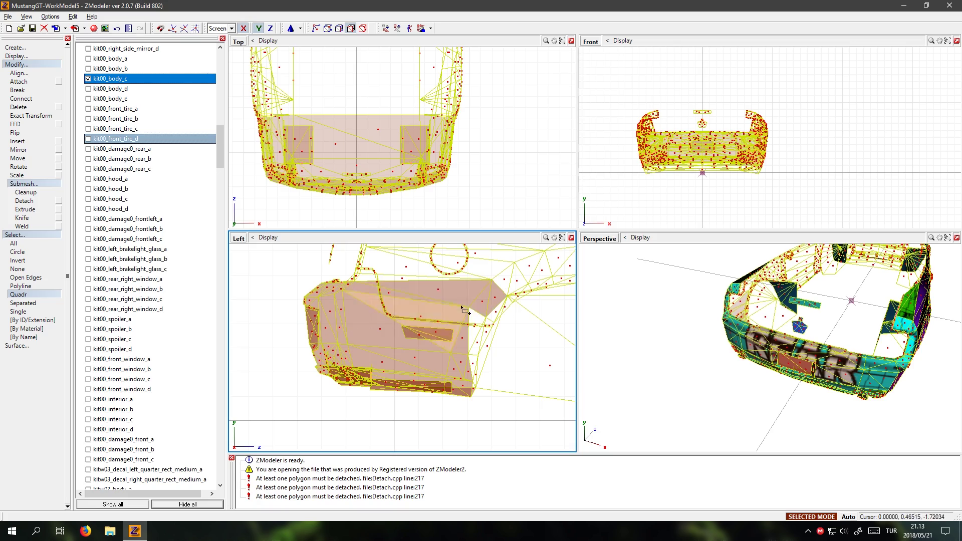
{"action": "left_click", "coordinate": [480, 362]}
{"action": "scroll", "coordinate": [294, 430], "scroll_direction": "down", "scroll_amount": 3}
{"action": "scroll", "coordinate": [652, 351], "scroll_direction": "up", "scroll_amount": 8}
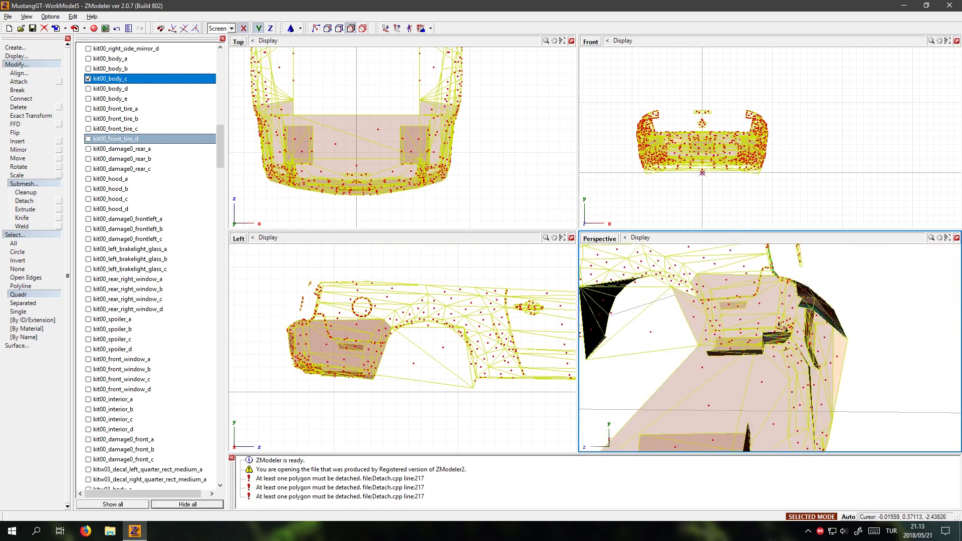
{"action": "left_click_drag", "start_coordinate": [668, 315], "coordinate": [625, 409]}
{"action": "scroll", "coordinate": [651, 401], "scroll_direction": "down", "scroll_amount": 6}
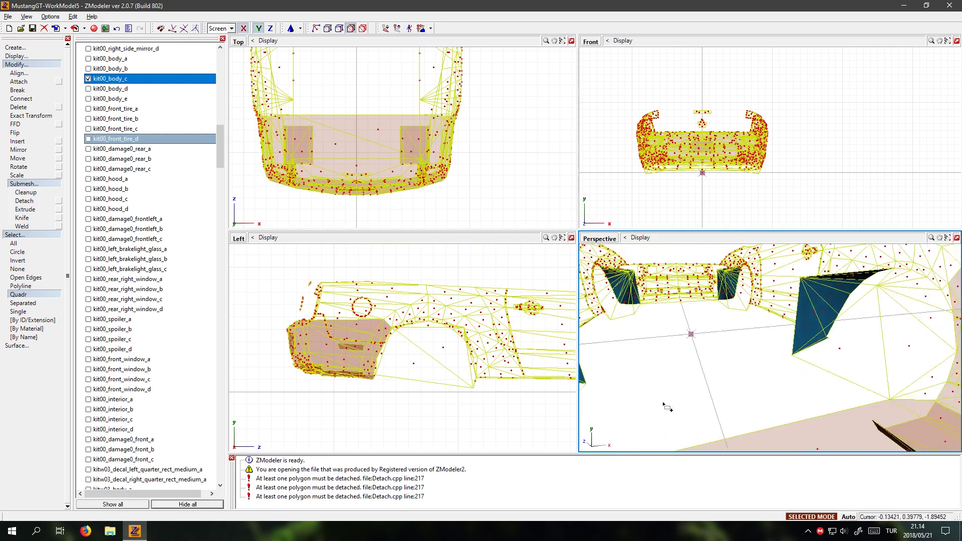
- Detach the selected rear bumper polygons from kit00_body_c and name the new part kit00_rear_bumper_c
{"action": "left_click", "coordinate": [24, 201]}
{"action": "left_click", "coordinate": [286, 356]}
{"action": "type", "text": "kit00_rear"}
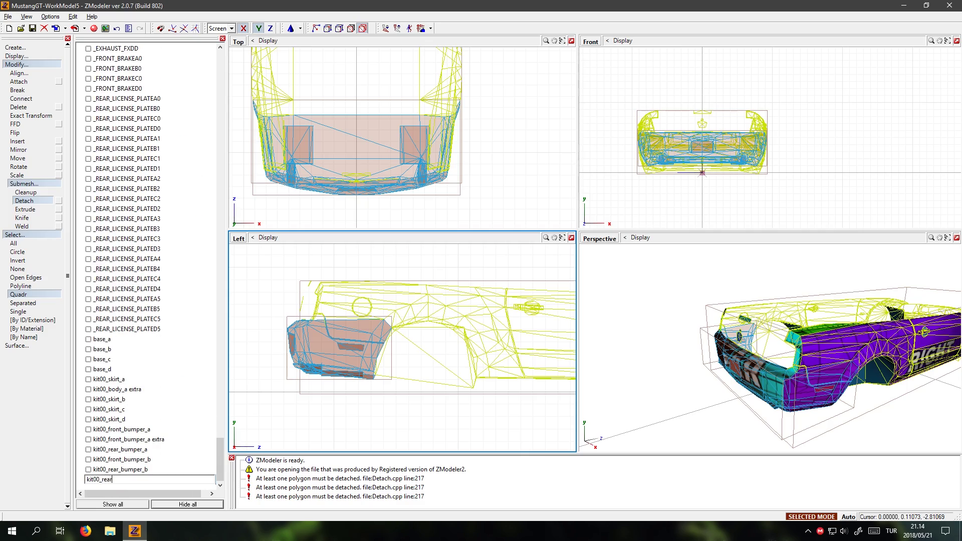
{"action": "type", "text": "_bumper_c"}
{"action": "key", "text": "Return"}
- Select the front bumper polygons of kit00_body_c ahead of the front wheel arches, on both sides of the car
{"action": "scroll", "coordinate": [569, 366], "scroll_direction": "up", "scroll_amount": 3}
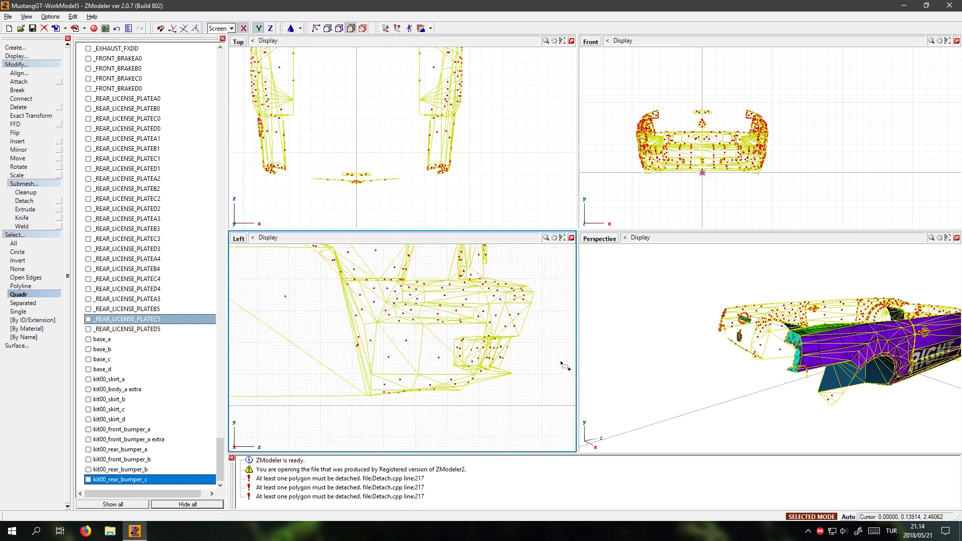
{"action": "left_click_drag", "start_coordinate": [552, 304], "coordinate": [325, 272]}
{"action": "scroll", "coordinate": [350, 325], "scroll_direction": "down", "scroll_amount": 2}
{"action": "scroll", "coordinate": [824, 385], "scroll_direction": "up", "scroll_amount": 10}
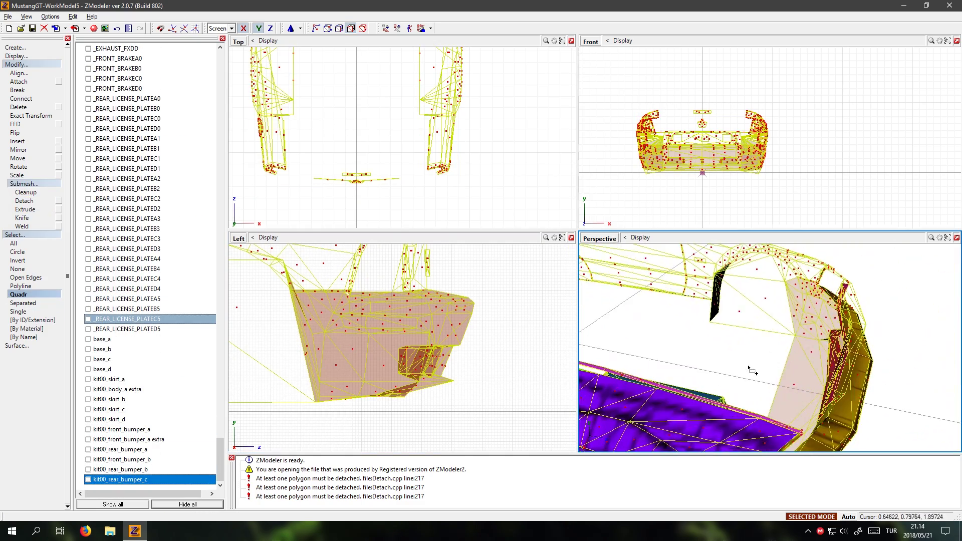
{"action": "middle_click_drag", "start_coordinate": [824, 385], "coordinate": [801, 355]}
{"action": "left_click_drag", "start_coordinate": [776, 386], "coordinate": [844, 323]}
{"action": "middle_click_drag", "start_coordinate": [822, 314], "coordinate": [647, 323]}
{"action": "left_click_drag", "start_coordinate": [645, 322], "coordinate": [738, 400]}
{"action": "middle_click_drag", "start_coordinate": [846, 383], "coordinate": [796, 326]}
- Detach the selected front bumper polygons from kit00_body_c, name the part kit00_front_bumper_c and hide all objects
{"action": "left_click", "coordinate": [24, 200]}
{"action": "left_click", "coordinate": [375, 330]}
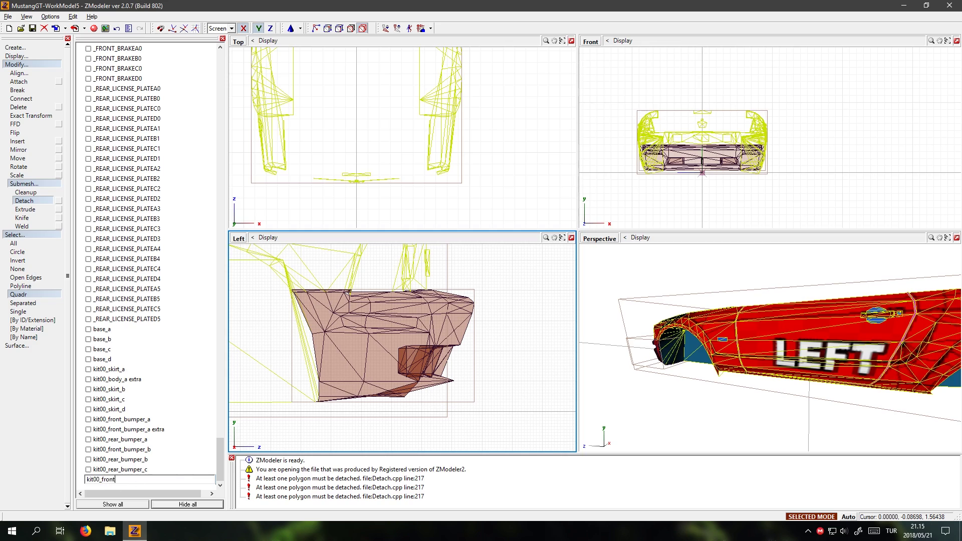
{"action": "type", "text": "_bumper_c"}
{"action": "key", "text": "Return"}
{"action": "left_click", "coordinate": [88, 479]}
{"action": "left_click", "coordinate": [188, 505]}
- Show only kit00_body_d and select its front bumper polygons at polygon level
{"action": "left_click_drag", "start_coordinate": [220, 459], "coordinate": [220, 147]}
{"action": "left_click", "coordinate": [88, 149]}
{"action": "left_click", "coordinate": [25, 209]}
{"action": "scroll", "coordinate": [545, 414], "scroll_direction": "down", "scroll_amount": 5}
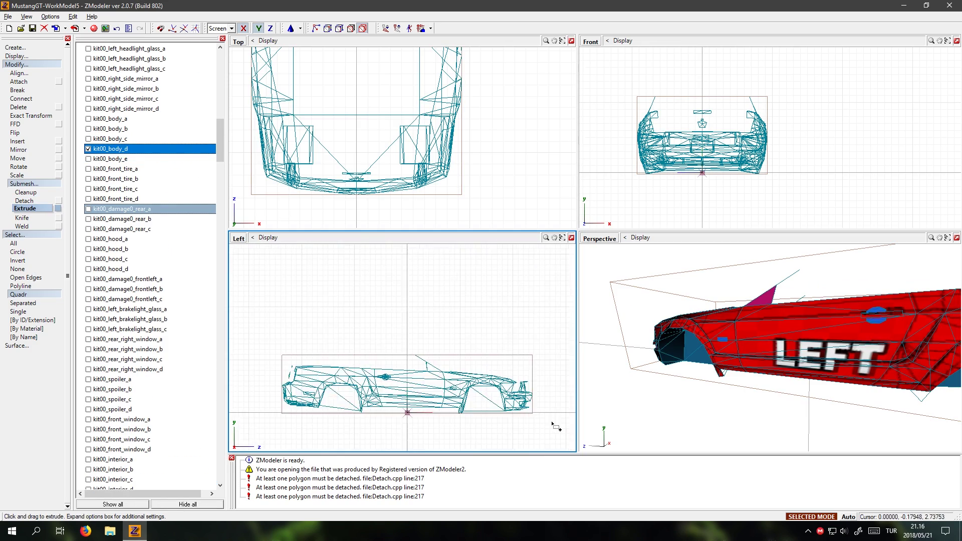
{"action": "scroll", "coordinate": [501, 441], "scroll_direction": "up", "scroll_amount": 5}
{"action": "key", "text": "3"}
{"action": "left_click", "coordinate": [772, 408]}
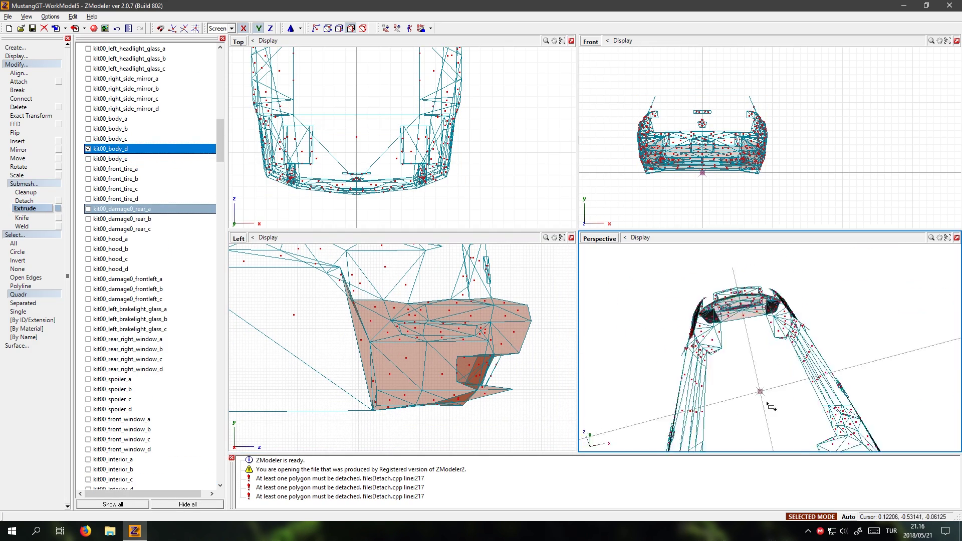
- Refine the front bumper selection on kit00_body_d along the edges of the front wheel arches
{"action": "scroll", "coordinate": [772, 408], "scroll_direction": "up", "scroll_amount": 5}
{"action": "left_click", "coordinate": [758, 339]}
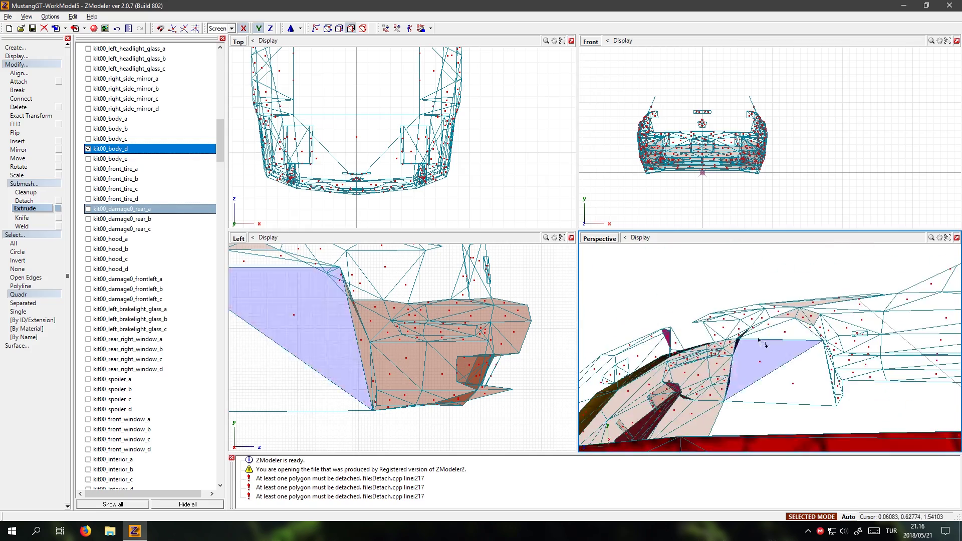
{"action": "middle_click_drag", "start_coordinate": [761, 343], "coordinate": [819, 426]}
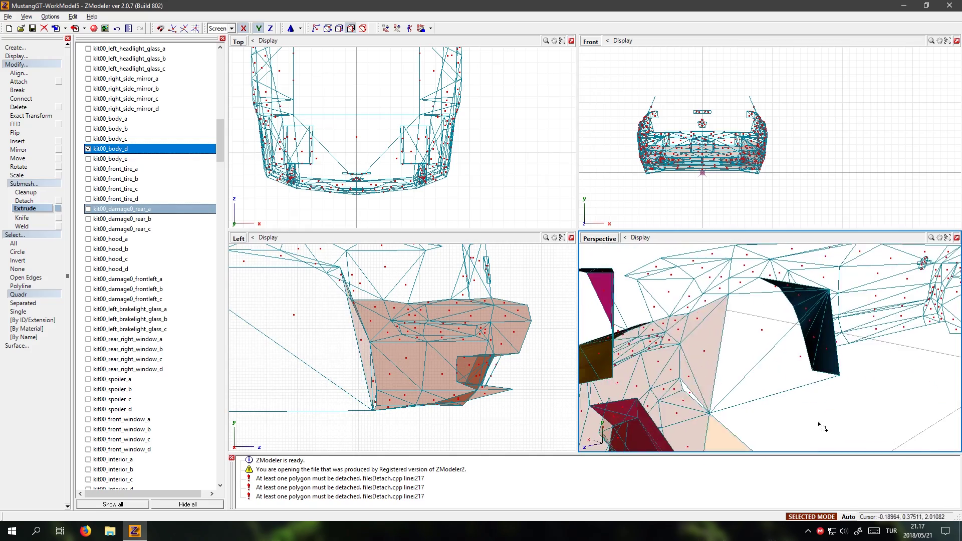
{"action": "left_click", "coordinate": [714, 351]}
{"action": "scroll", "coordinate": [751, 350], "scroll_direction": "down", "scroll_amount": 5}
{"action": "middle_click_drag", "start_coordinate": [772, 361], "coordinate": [742, 418]}
{"action": "scroll", "coordinate": [741, 419], "scroll_direction": "up", "scroll_amount": 3}
- Detach the selected front bumper polygons from kit00_body_d and rename the new part
{"action": "left_click", "coordinate": [24, 201]}
{"action": "left_click", "coordinate": [416, 361]}
{"action": "key", "text": "4"}
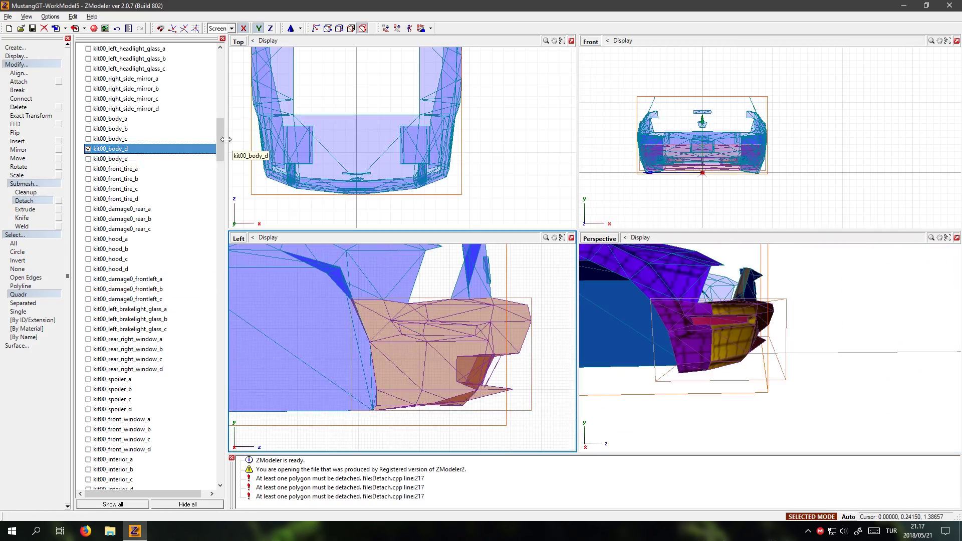
{"action": "left_click_drag", "start_coordinate": [221, 140], "coordinate": [221, 465]}
{"action": "left_click", "coordinate": [109, 481]}
{"action": "key", "text": "Return"}
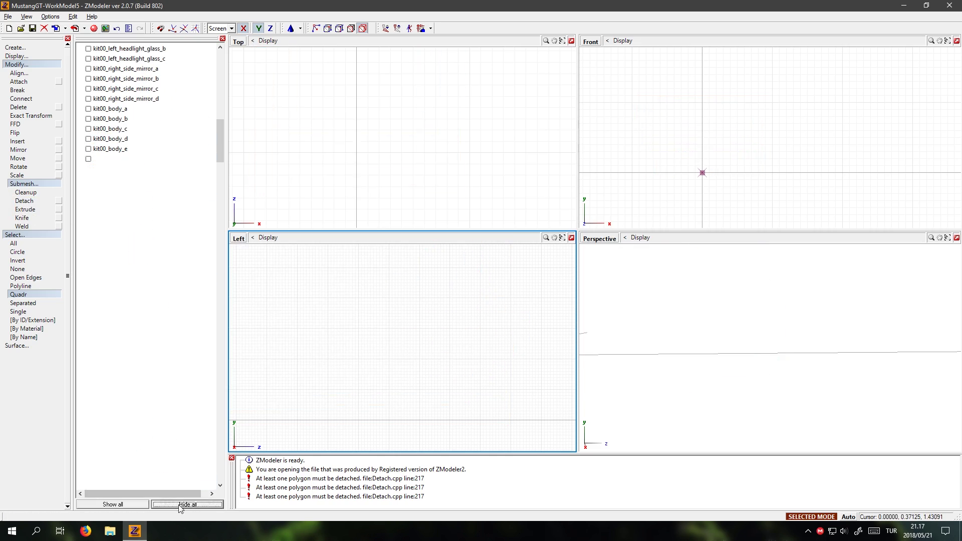
- Select the rear bumper polygons of kit00_body_d behind the rear wheel arches
{"action": "left_click_drag", "start_coordinate": [327, 335], "coordinate": [449, 417]}
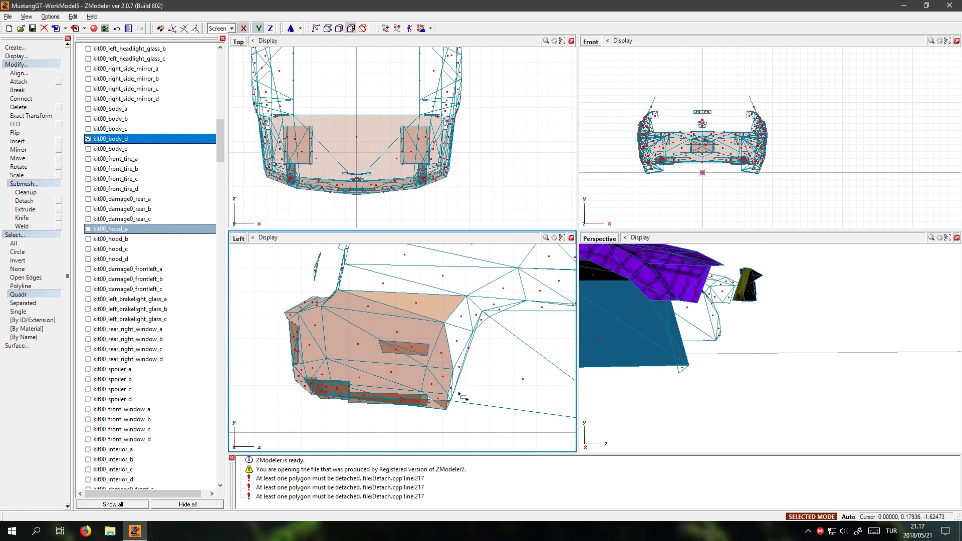
{"action": "scroll", "coordinate": [820, 381], "scroll_direction": "up", "scroll_amount": 5}
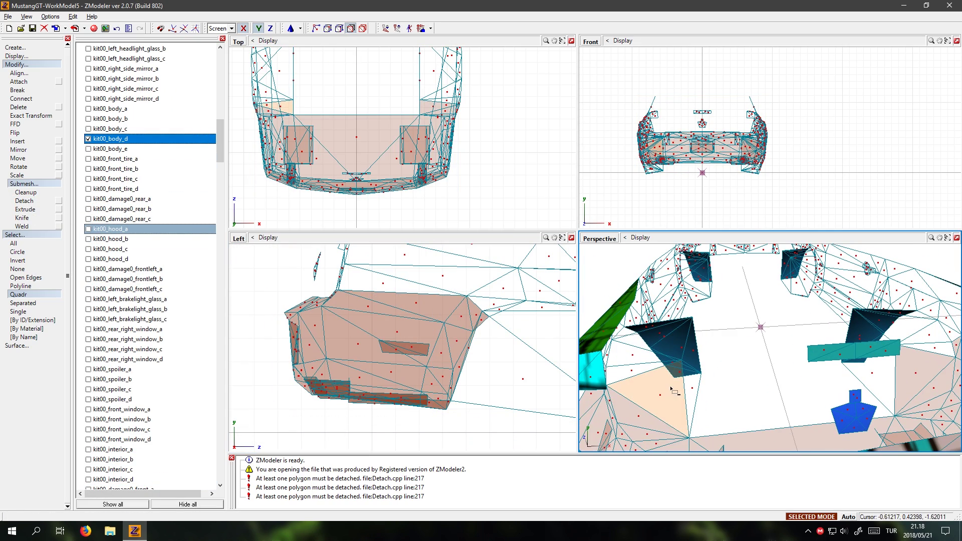
- Detach the rear-end polygons of kit00_body_d into a separate object named kit00_rear_bumper_d, and hide it
{"action": "left_click", "coordinate": [796, 349]}
{"action": "left_click", "coordinate": [24, 200]}
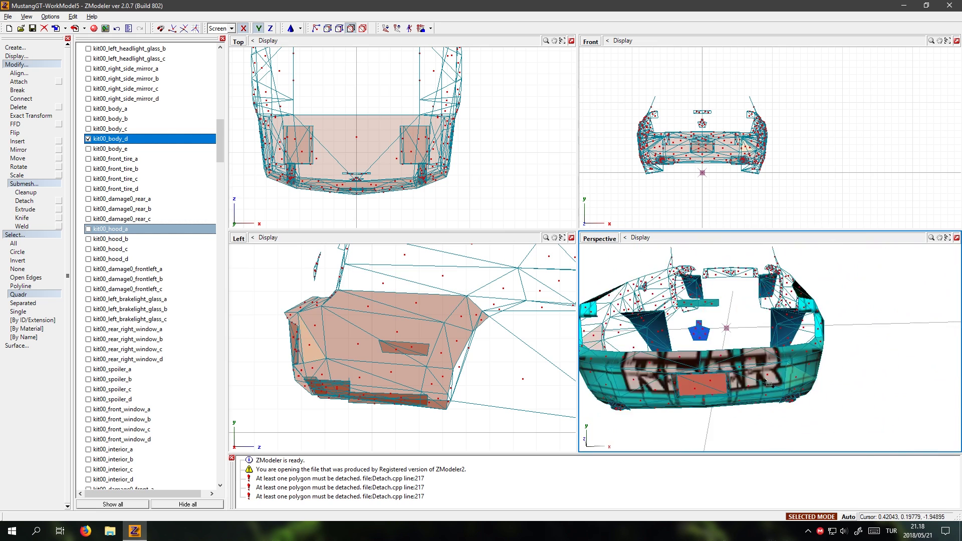
{"action": "left_click", "coordinate": [88, 479]}
{"action": "left_click", "coordinate": [110, 479]}
{"action": "left_click_drag", "start_coordinate": [105, 480], "coordinate": [141, 480]}
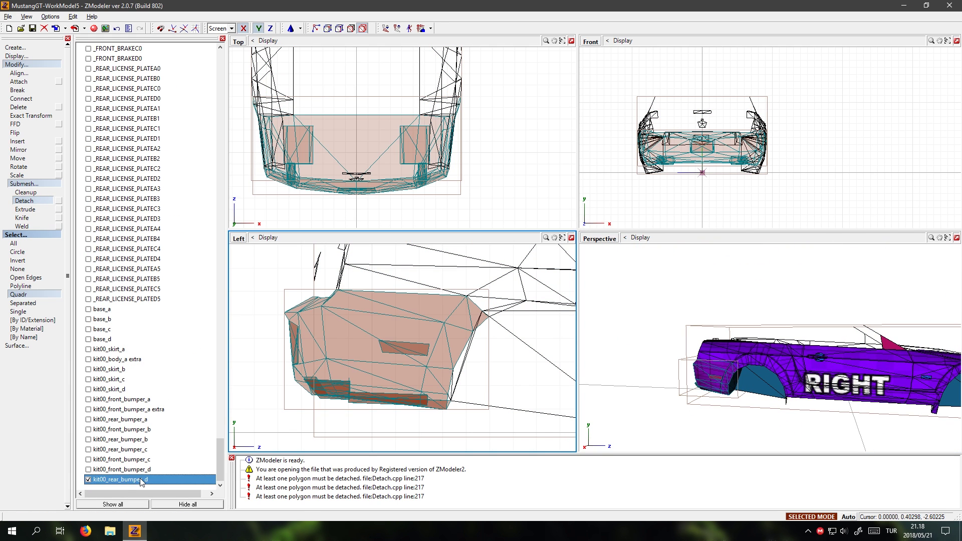
{"action": "left_click", "coordinate": [88, 480]}
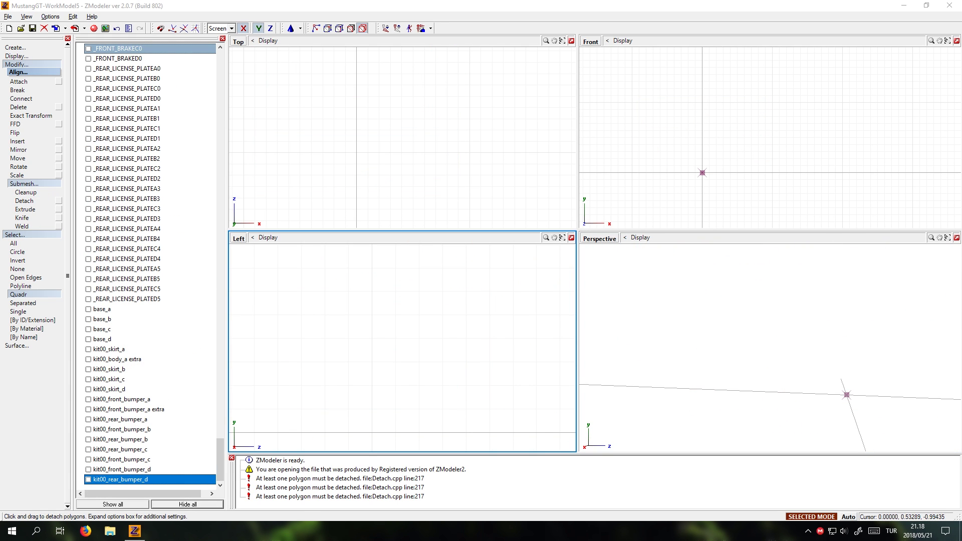
- Show the kit00_body_a extra object together with its main part, kit00_body_a
{"action": "left_click", "coordinate": [93, 360]}
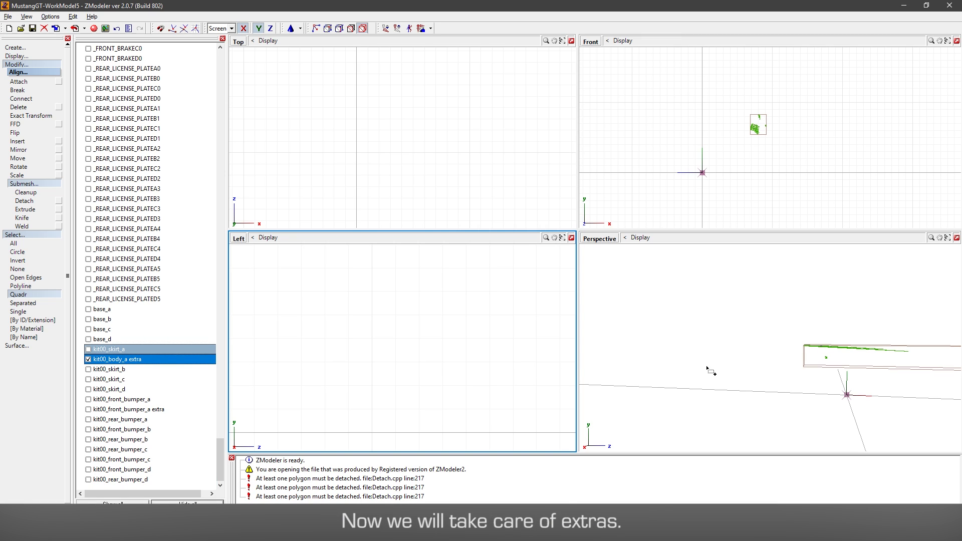
{"action": "middle_click_drag", "start_coordinate": [645, 368], "coordinate": [772, 404]}
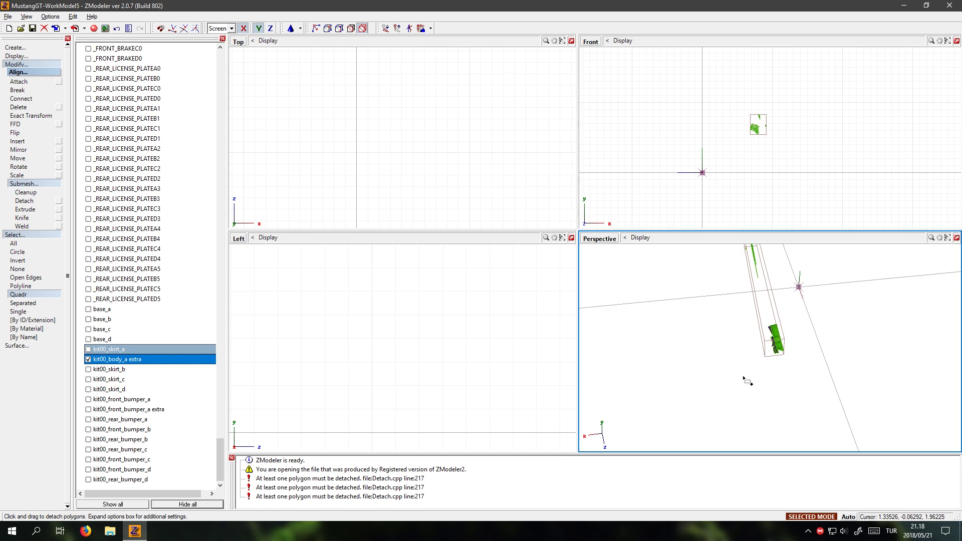
{"action": "middle_click_drag", "start_coordinate": [769, 350], "coordinate": [626, 383]}
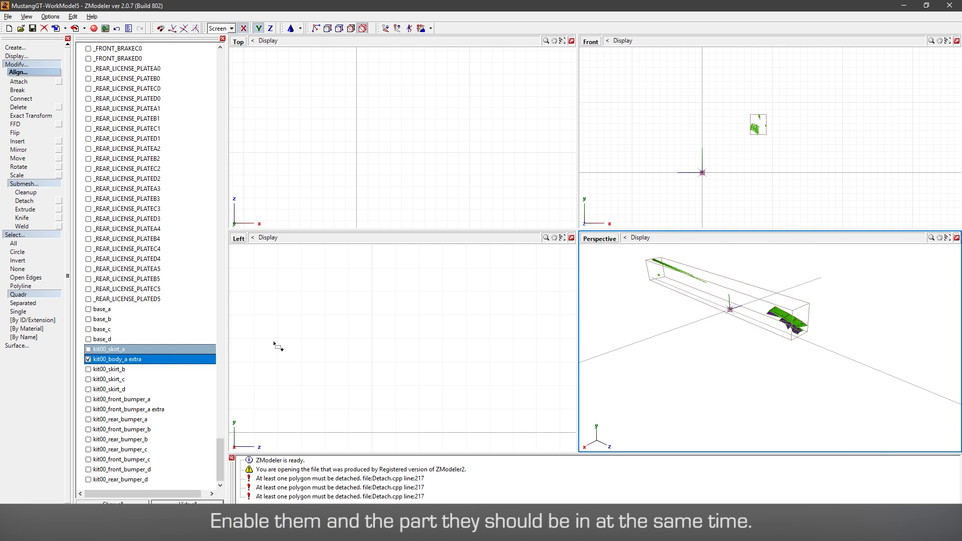
{"action": "left_click_drag", "start_coordinate": [220, 448], "coordinate": [221, 113]}
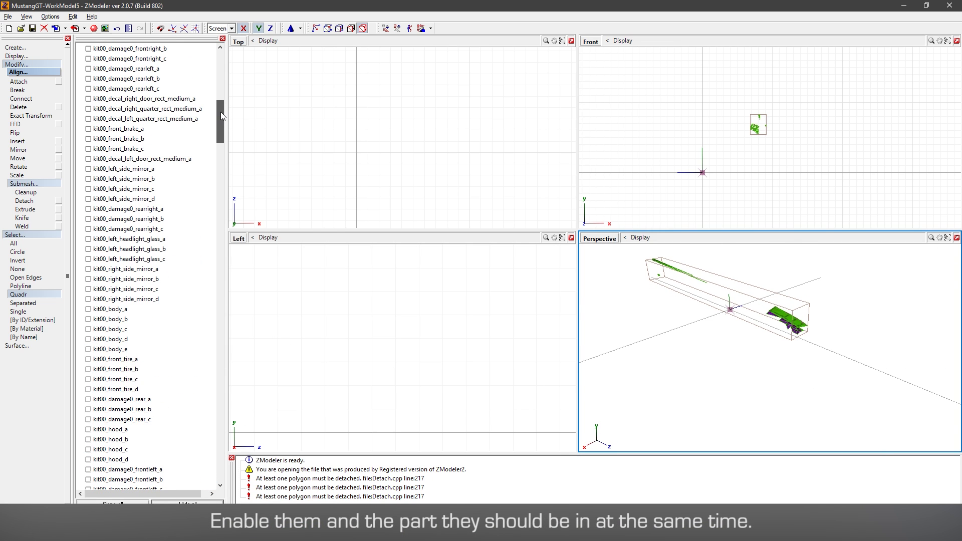
{"action": "left_click", "coordinate": [88, 309]}
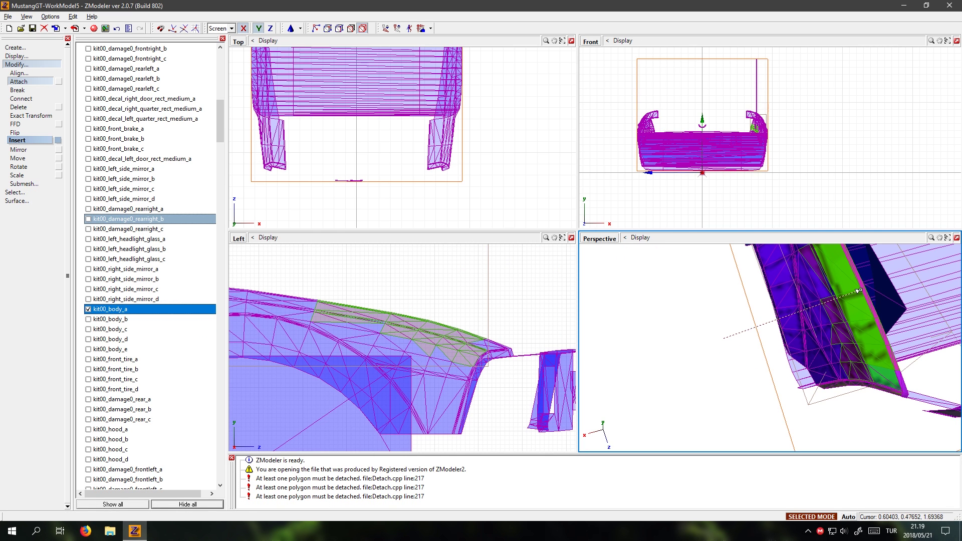
- Attach the kit00_body_a extra mesh to the main kit00_body_a mesh
{"action": "right_click", "coordinate": [858, 291]}
{"action": "left_click", "coordinate": [604, 279]}
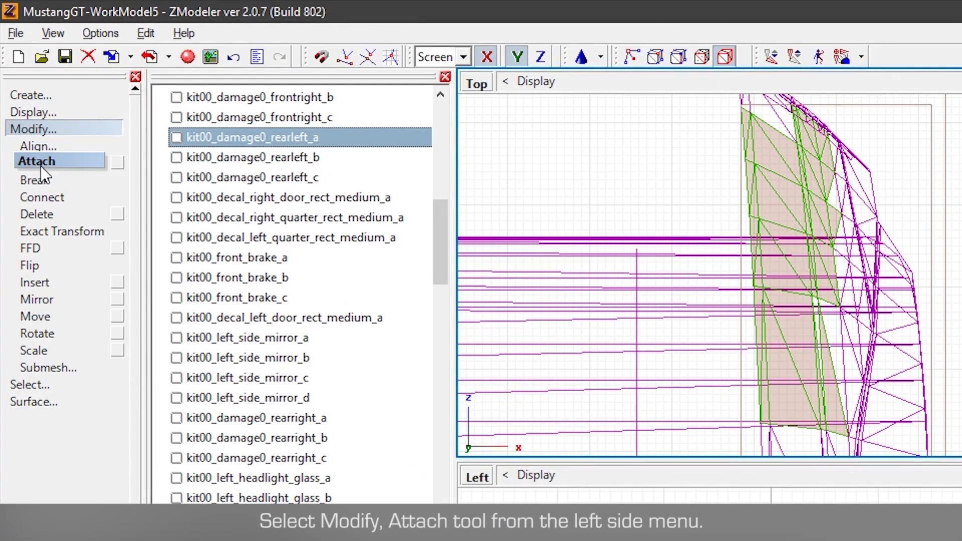
{"action": "left_click", "coordinate": [423, 198]}
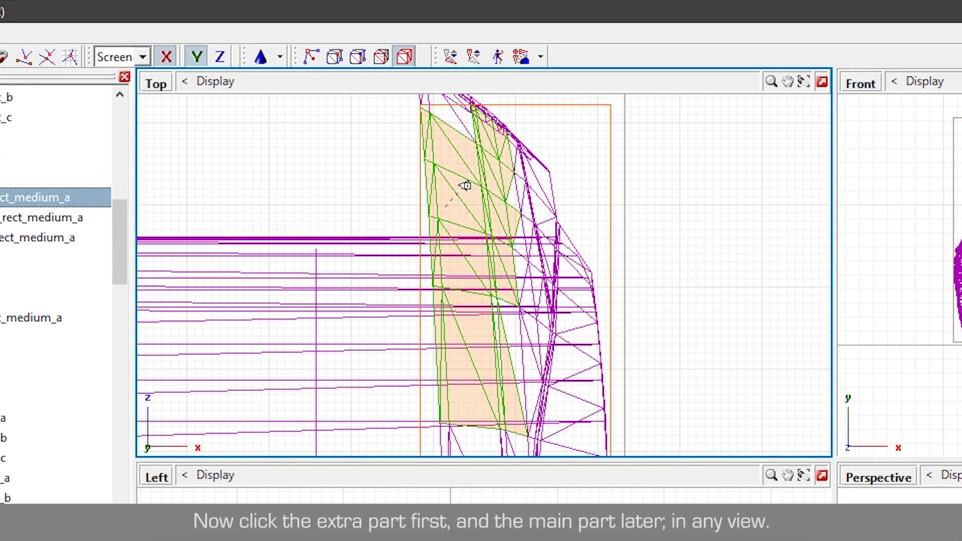
{"action": "left_click", "coordinate": [548, 289]}
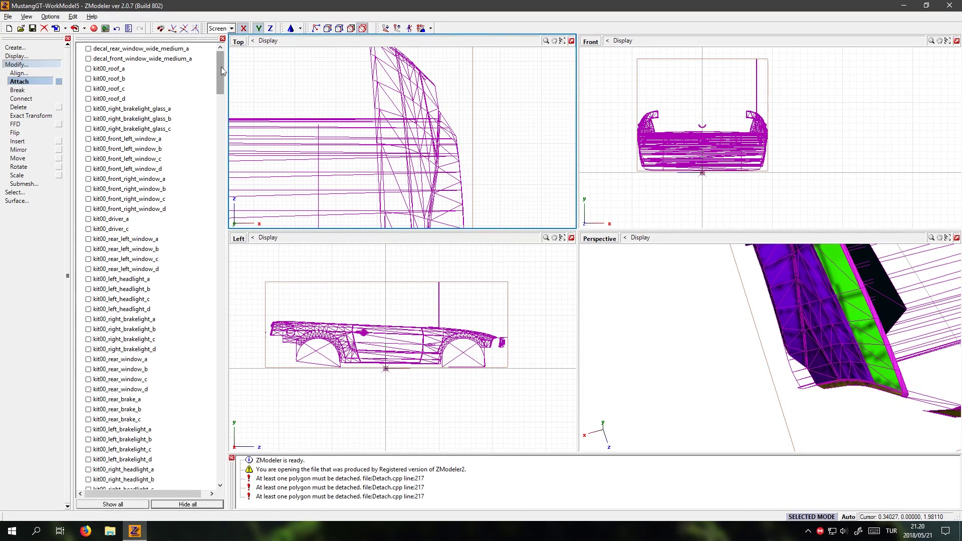
- Hide kit00_body_a and show kit00_front_bumper_a together with kit00_front_bumper_a extra
{"action": "left_click_drag", "start_coordinate": [221, 68], "coordinate": [218, 488]}
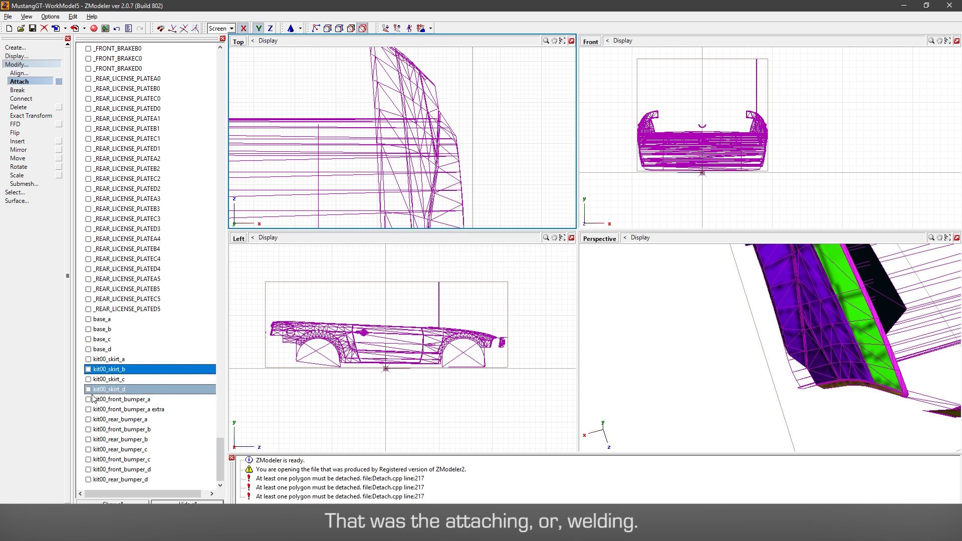
{"action": "left_click_drag", "start_coordinate": [221, 461], "coordinate": [239, 131]}
{"action": "left_click", "coordinate": [88, 209]}
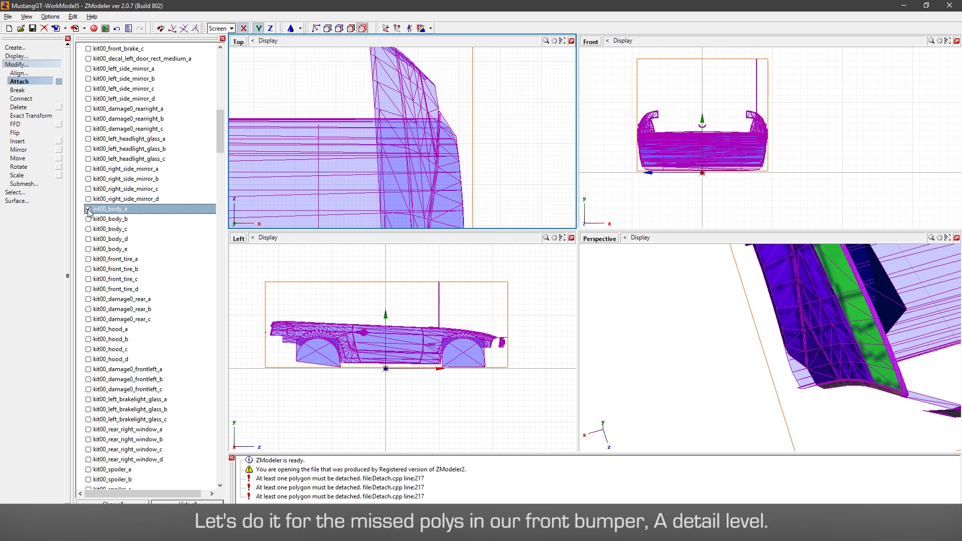
{"action": "left_click", "coordinate": [88, 209]}
{"action": "left_click", "coordinate": [88, 209]}
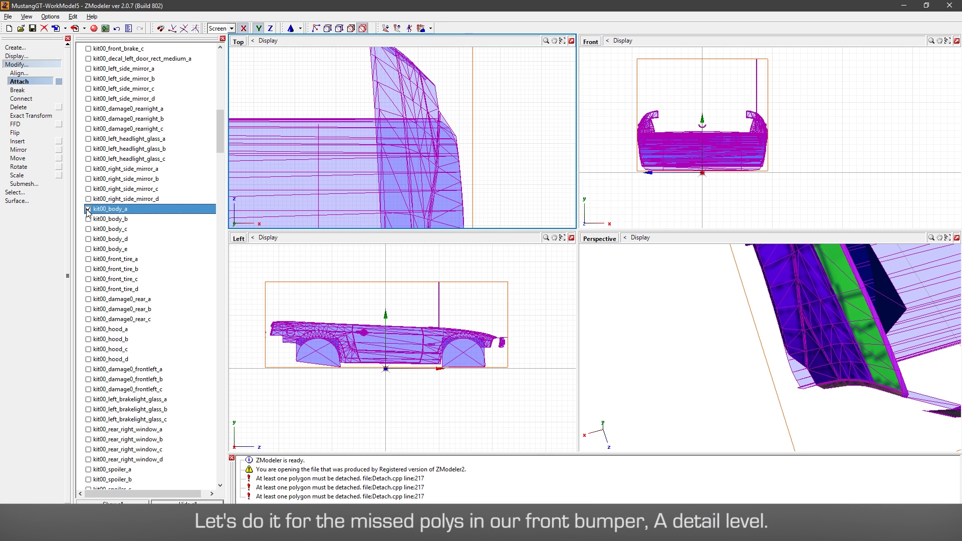
{"action": "left_click", "coordinate": [88, 208]}
{"action": "left_click", "coordinate": [89, 208]}
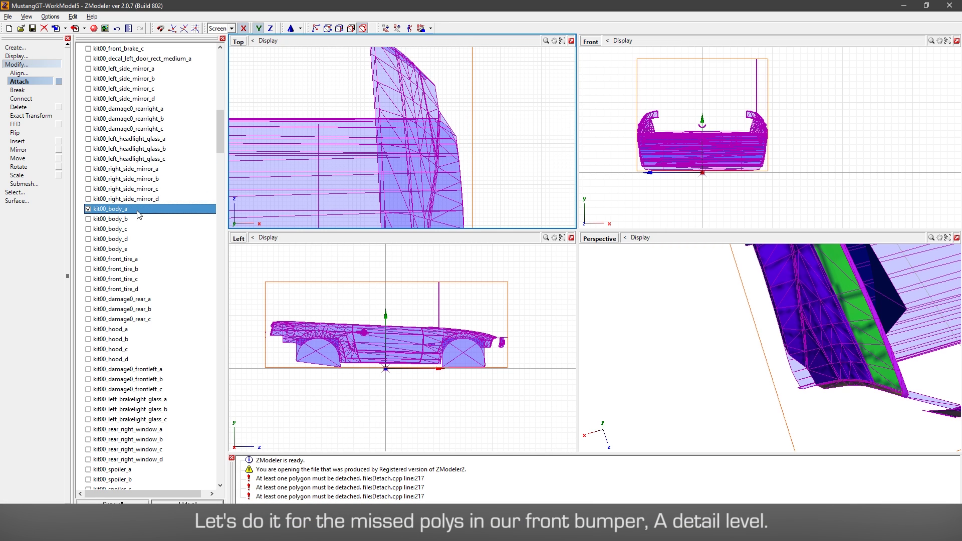
{"action": "left_click", "coordinate": [88, 209]}
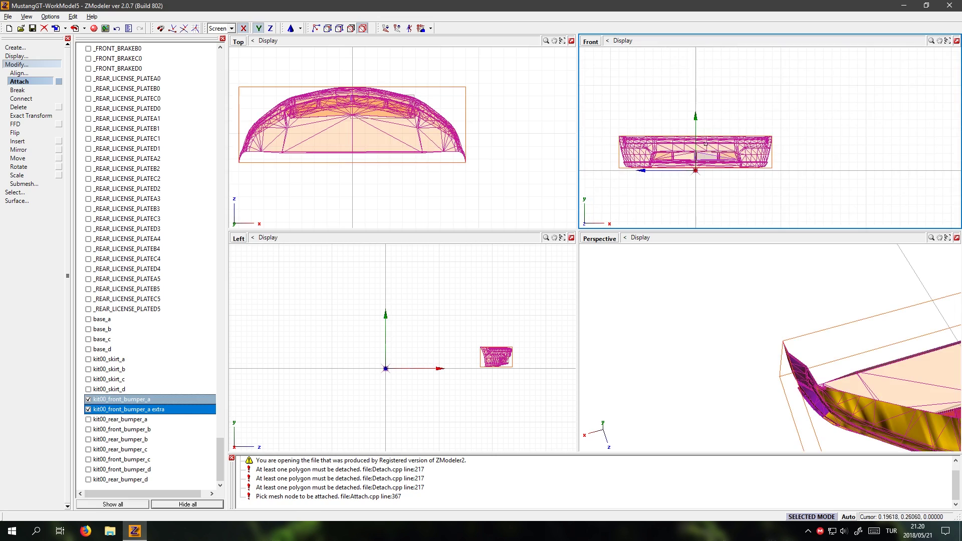
- Attach the kit00_front_bumper_a extra mesh to the main kit00_front_bumper_a mesh
{"action": "scroll", "coordinate": [460, 319], "scroll_direction": "up", "scroll_amount": 5}
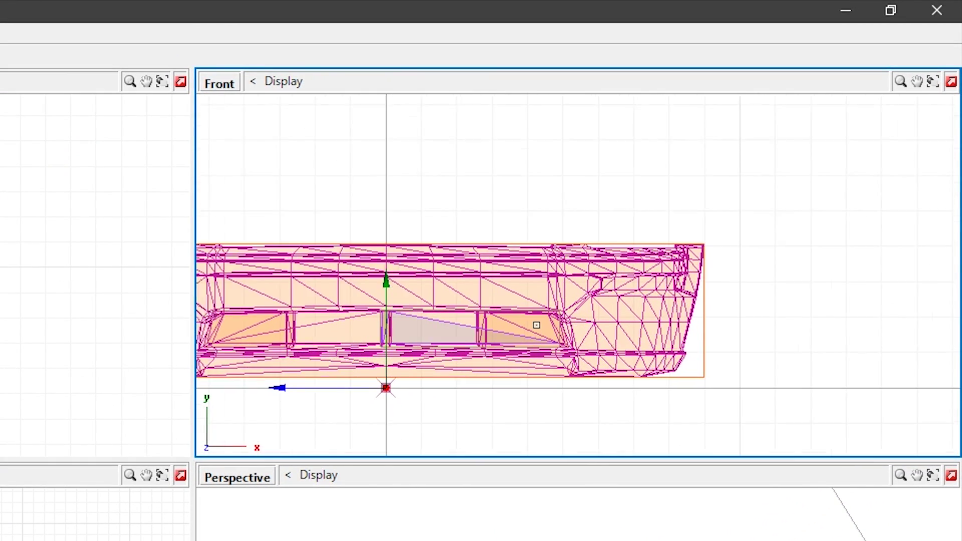
{"action": "scroll", "coordinate": [416, 339], "scroll_direction": "up", "scroll_amount": 1}
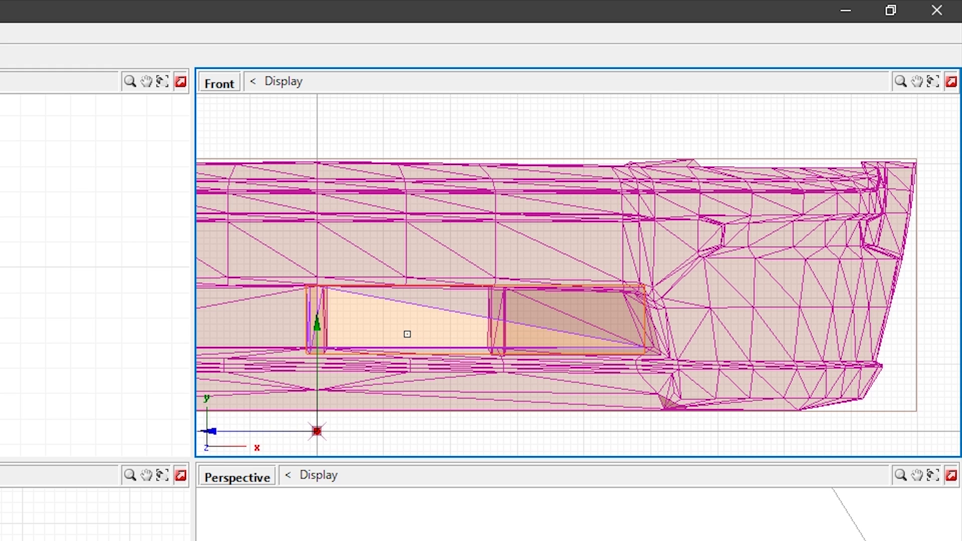
{"action": "left_click", "coordinate": [496, 260]}
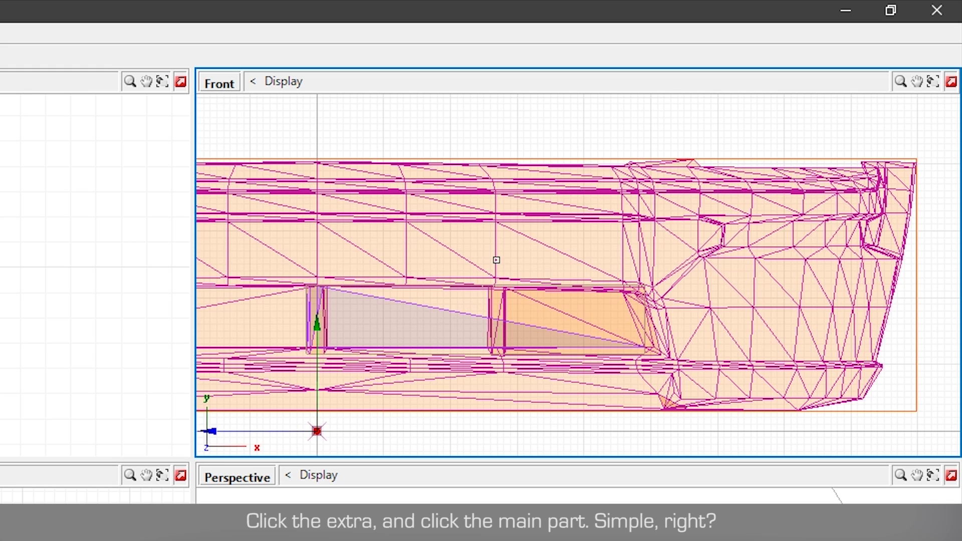
{"action": "left_click", "coordinate": [485, 214]}
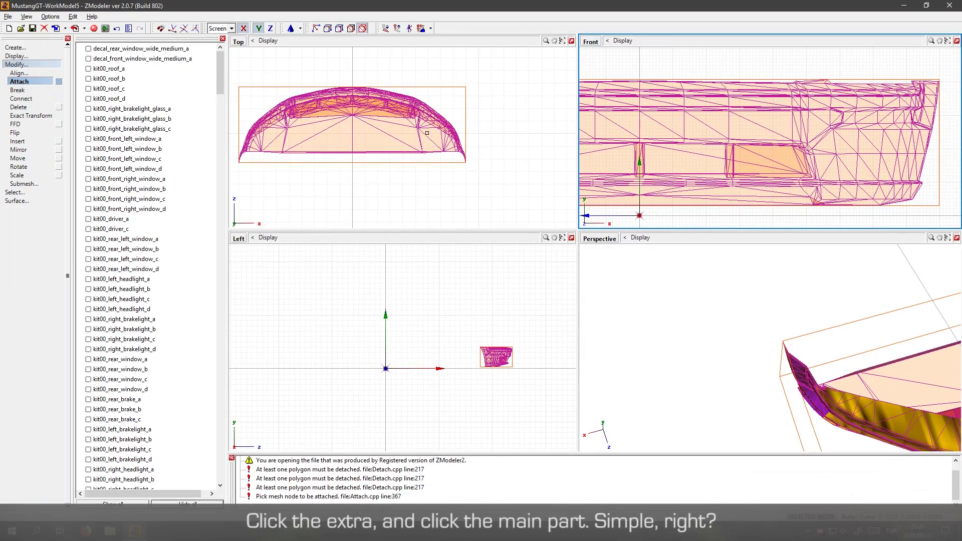
- Hide the merged front bumper and show the four front tire objects, kit00_front_tire_a through kit00_front_tire_d
{"action": "left_click", "coordinate": [189, 59]}
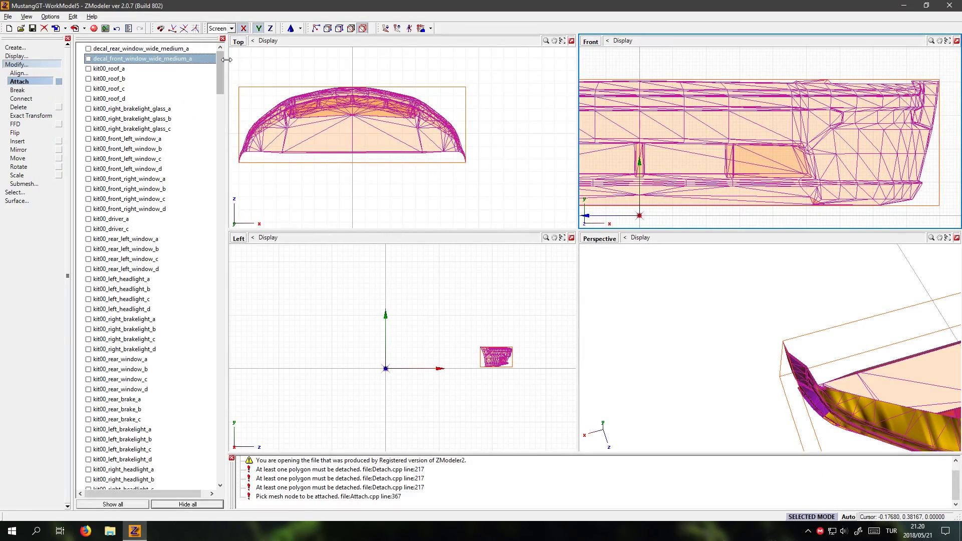
{"action": "left_click_drag", "start_coordinate": [220, 60], "coordinate": [228, 472]}
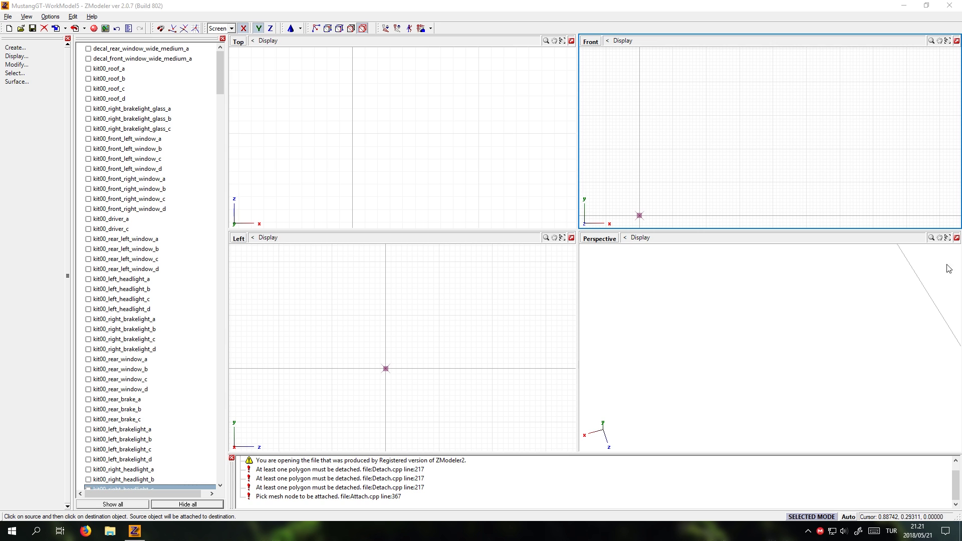
{"action": "left_click", "coordinate": [472, 176]}
{"action": "left_click", "coordinate": [196, 219]}
{"action": "scroll", "coordinate": [136, 208], "scroll_direction": "down", "scroll_amount": 15}
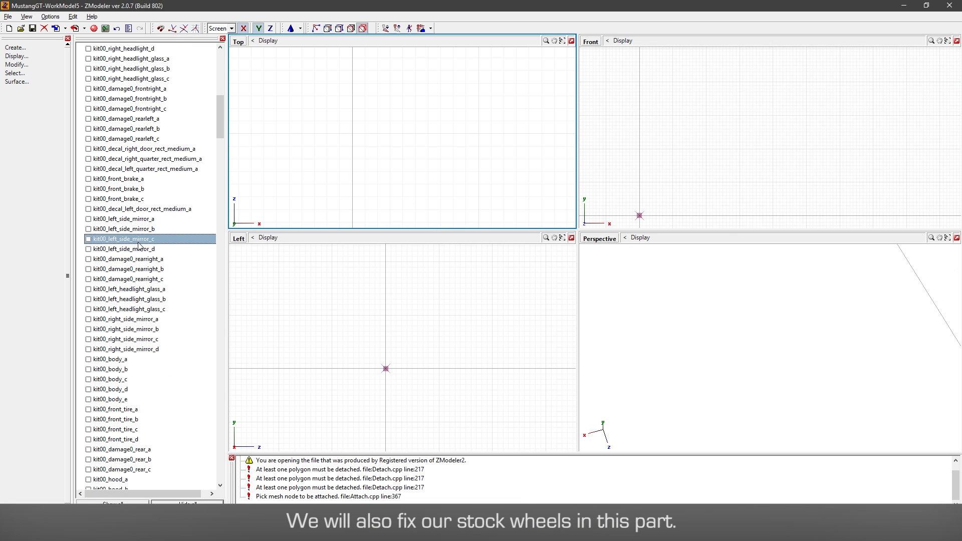
{"action": "scroll", "coordinate": [140, 245], "scroll_direction": "down", "scroll_amount": 2}
{"action": "left_click", "coordinate": [88, 350]}
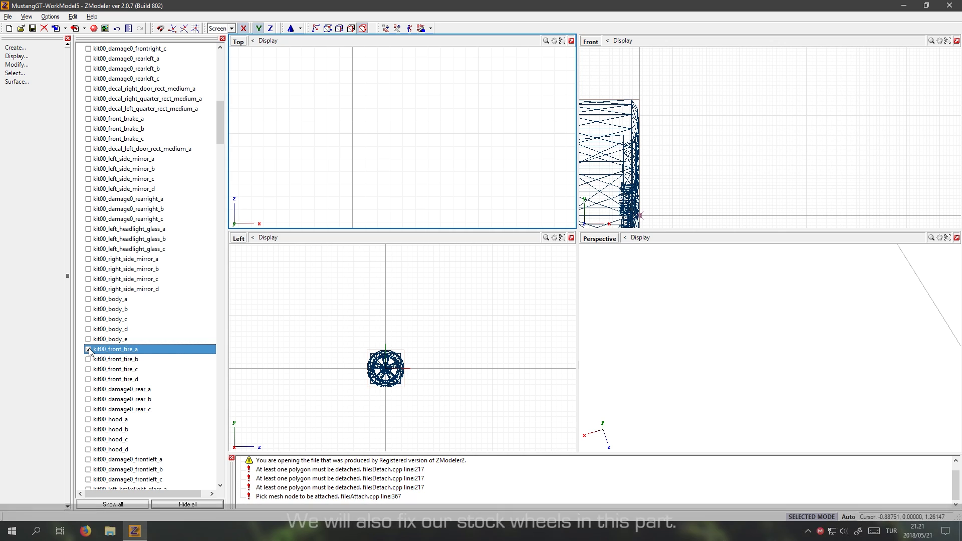
{"action": "left_click", "coordinate": [88, 359]}
{"action": "left_click", "coordinate": [88, 369]}
{"action": "left_click", "coordinate": [89, 379]}
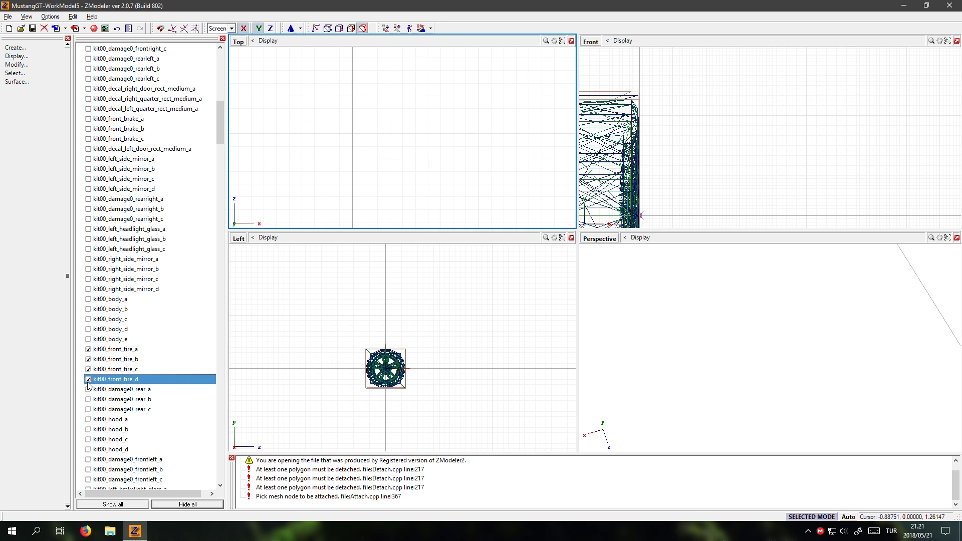
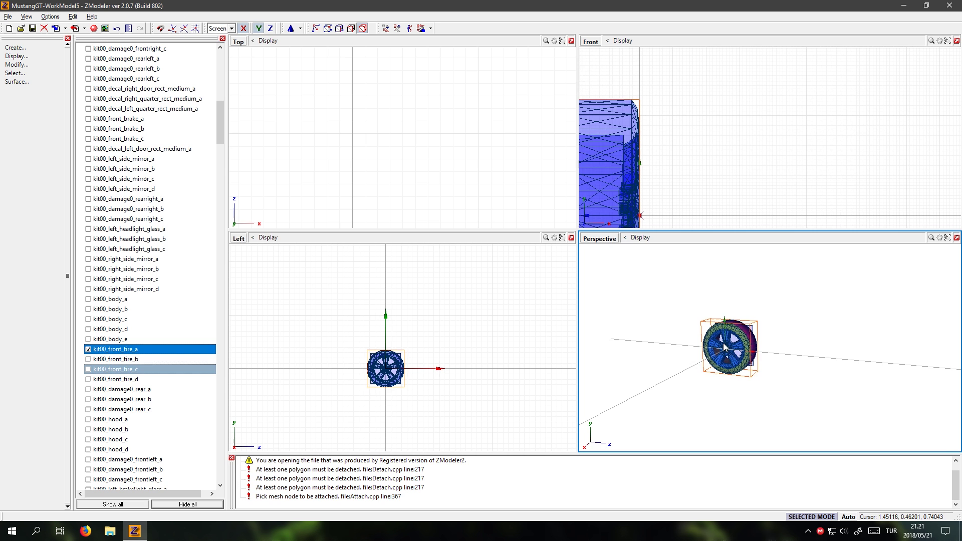
- Examine the tread, sidewall and rim of kit00_front_tire_a from several angles in the perspective view
{"action": "left_click_drag", "start_coordinate": [721, 350], "coordinate": [792, 358]}
{"action": "left_click_drag", "start_coordinate": [721, 360], "coordinate": [676, 361]}
{"action": "right_click", "coordinate": [738, 390]}
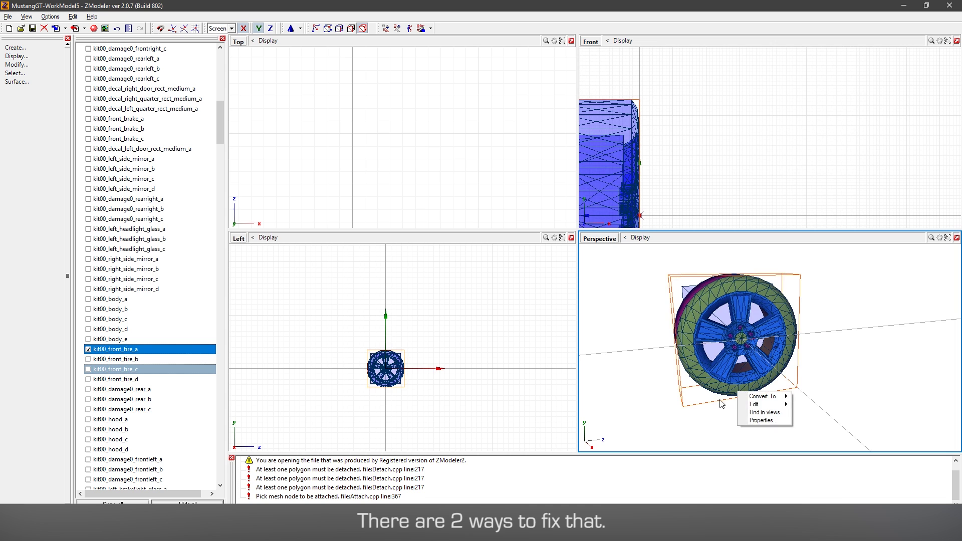
{"action": "left_click", "coordinate": [719, 402]}
{"action": "scroll", "coordinate": [694, 385], "scroll_direction": "down", "scroll_amount": 1}
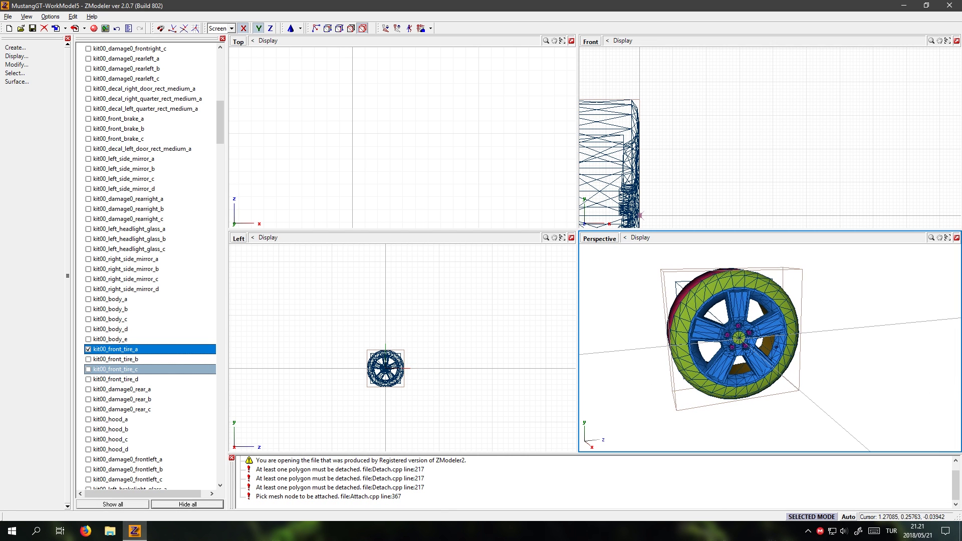
{"action": "left_click", "coordinate": [457, 383]}
{"action": "left_click_drag", "start_coordinate": [788, 399], "coordinate": [772, 309]}
{"action": "left_click", "coordinate": [772, 310]}
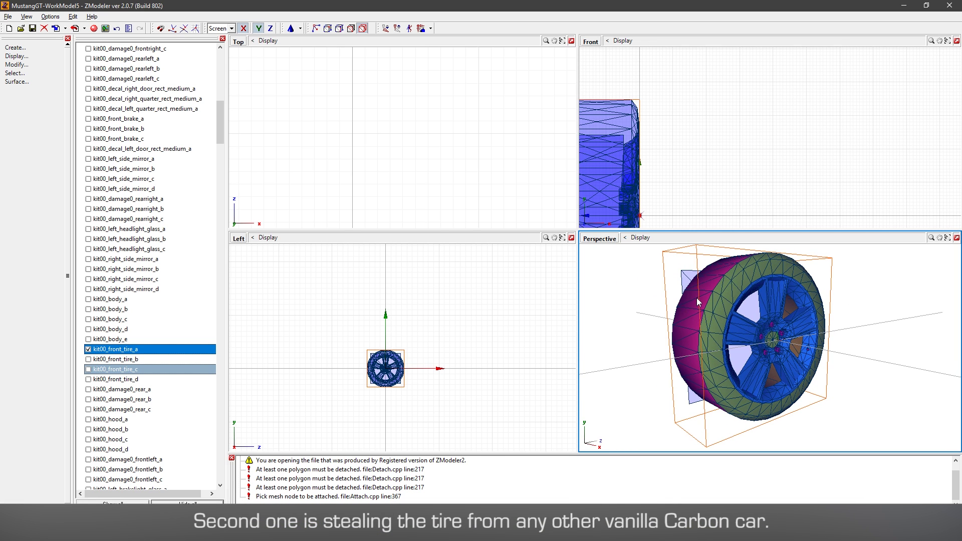
{"action": "left_click", "coordinate": [388, 360]}
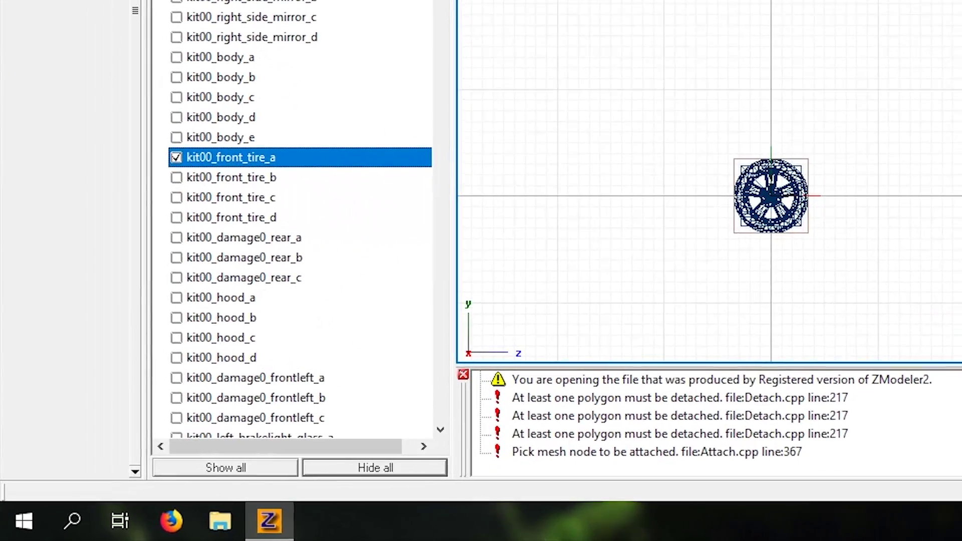
- Inspect the polygon materials in the properties of kit00_front_tire_a and highlight the TIRE_KIT00_TREAD entry
{"action": "right_click", "coordinate": [260, 157]}
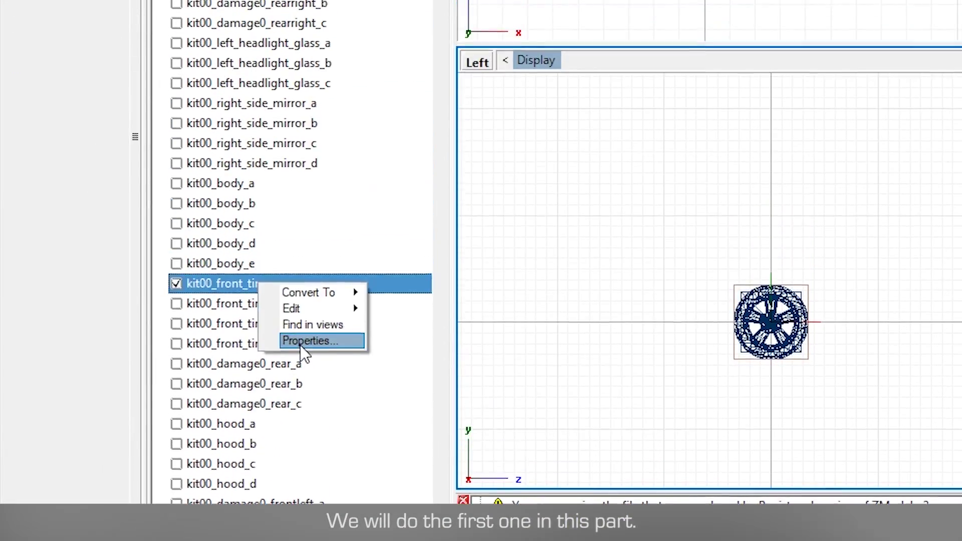
{"action": "left_click", "coordinate": [300, 213]}
{"action": "left_click", "coordinate": [65, 256]}
{"action": "left_click", "coordinate": [71, 277]}
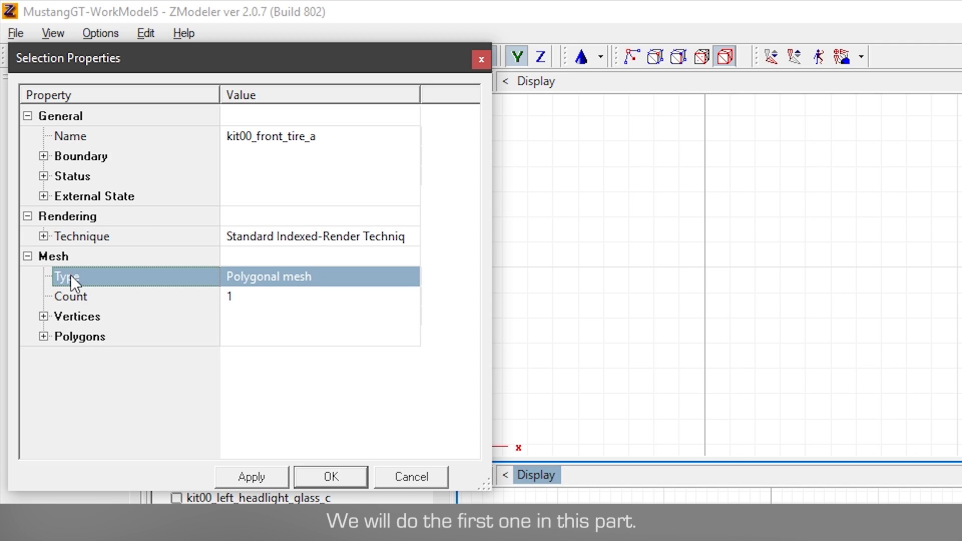
{"action": "left_click", "coordinate": [52, 316]}
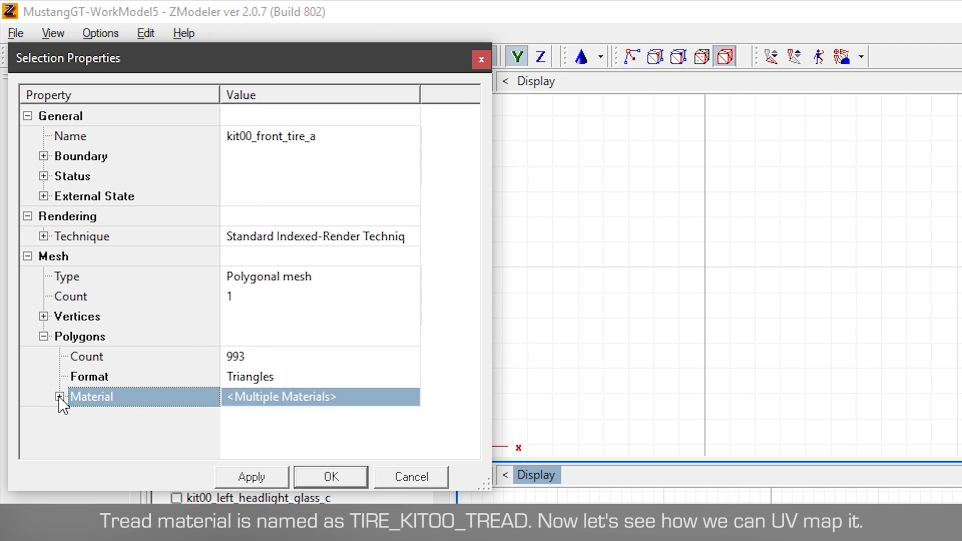
{"action": "left_click", "coordinate": [58, 396]}
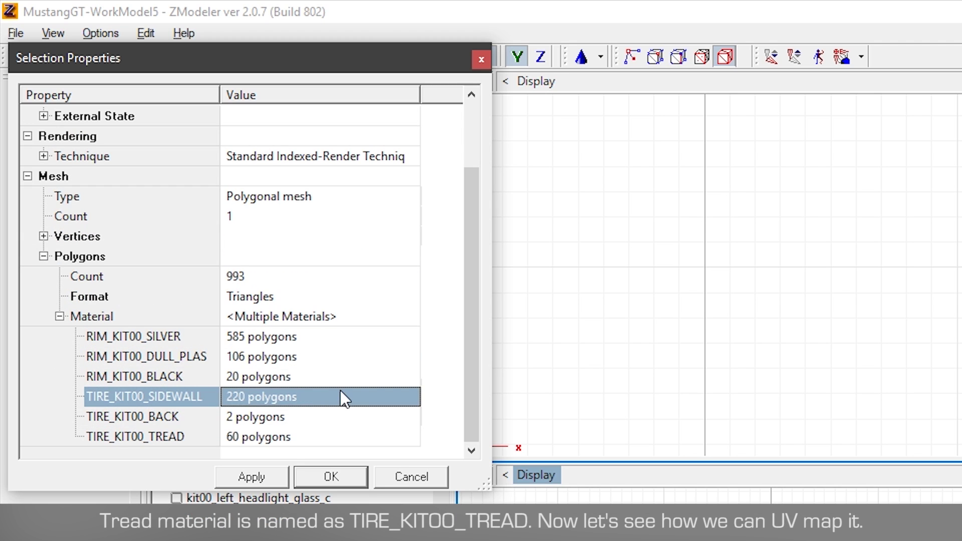
{"action": "left_click", "coordinate": [249, 436]}
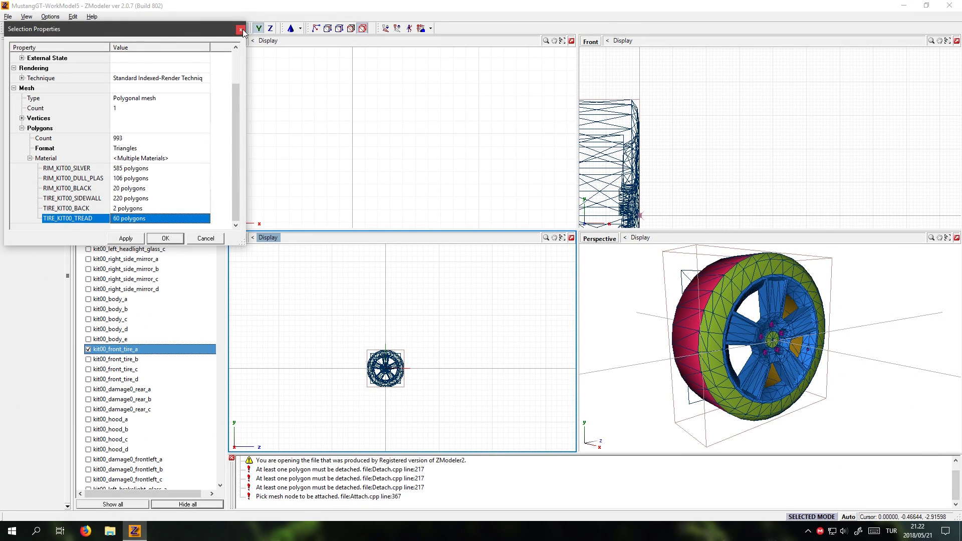
- Close the selection properties and select the TIRE_KIT00_TREAD material in the Materials Editor
{"action": "left_click", "coordinate": [241, 30]}
{"action": "scroll", "coordinate": [396, 380], "scroll_direction": "up", "scroll_amount": 5}
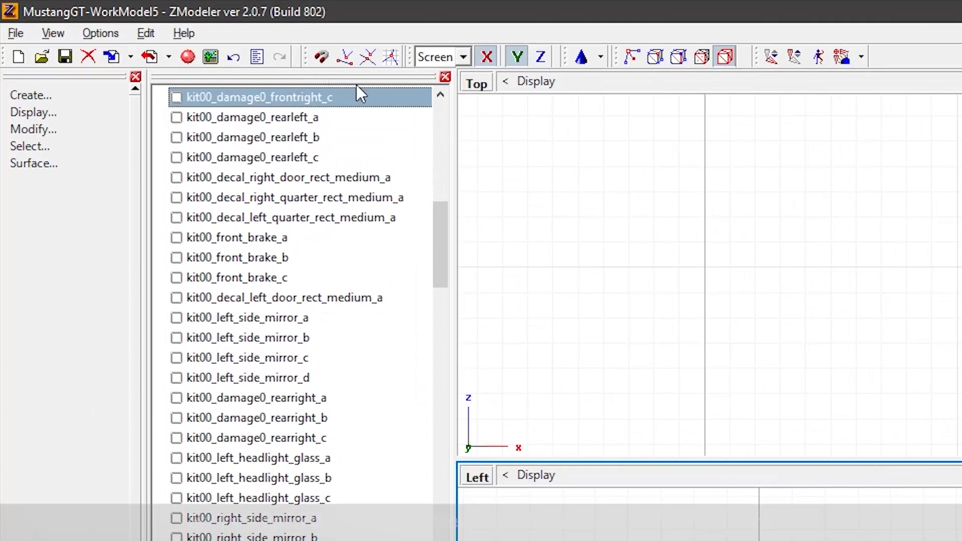
{"action": "left_click", "coordinate": [187, 56]}
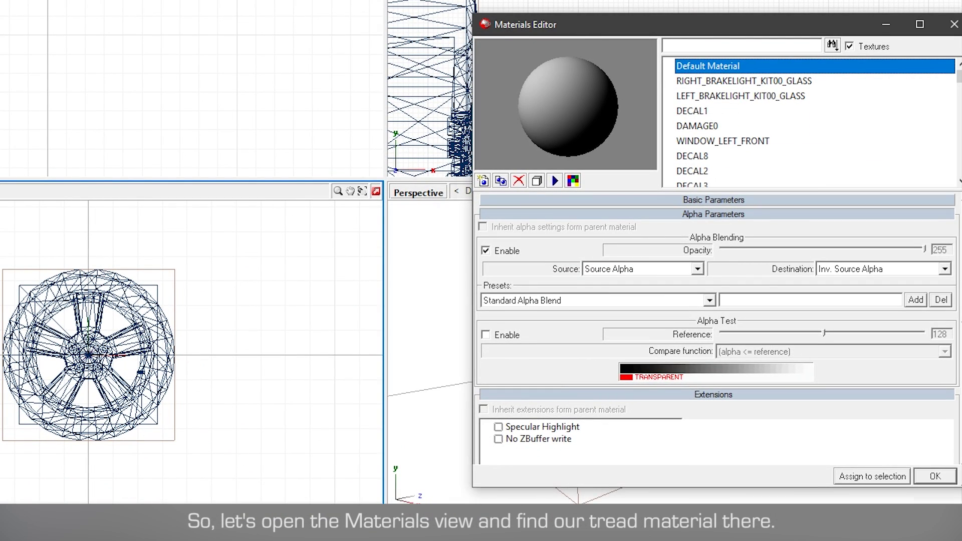
{"action": "left_click_drag", "start_coordinate": [635, 29], "coordinate": [292, 38]}
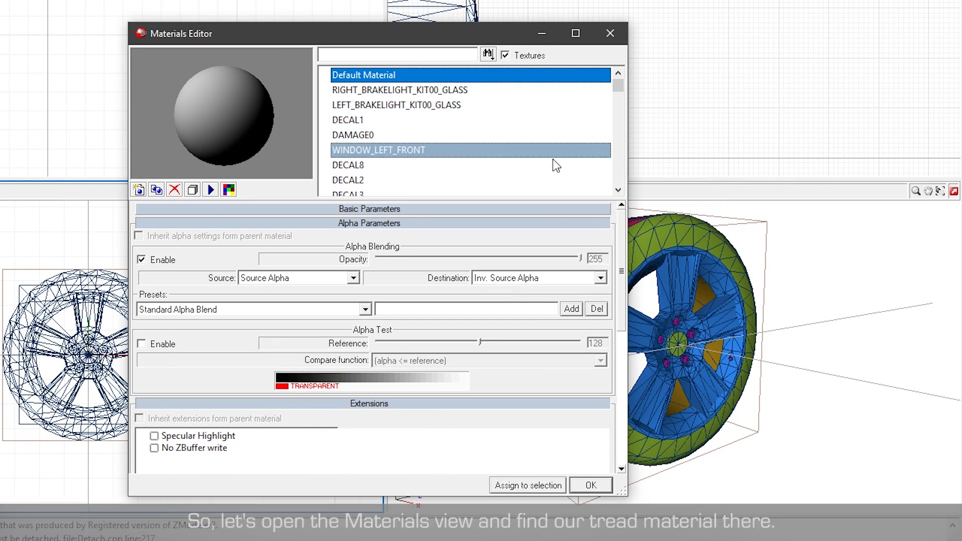
{"action": "scroll", "coordinate": [504, 106], "scroll_direction": "down", "scroll_amount": 3}
{"action": "scroll", "coordinate": [504, 107], "scroll_direction": "down", "scroll_amount": 12}
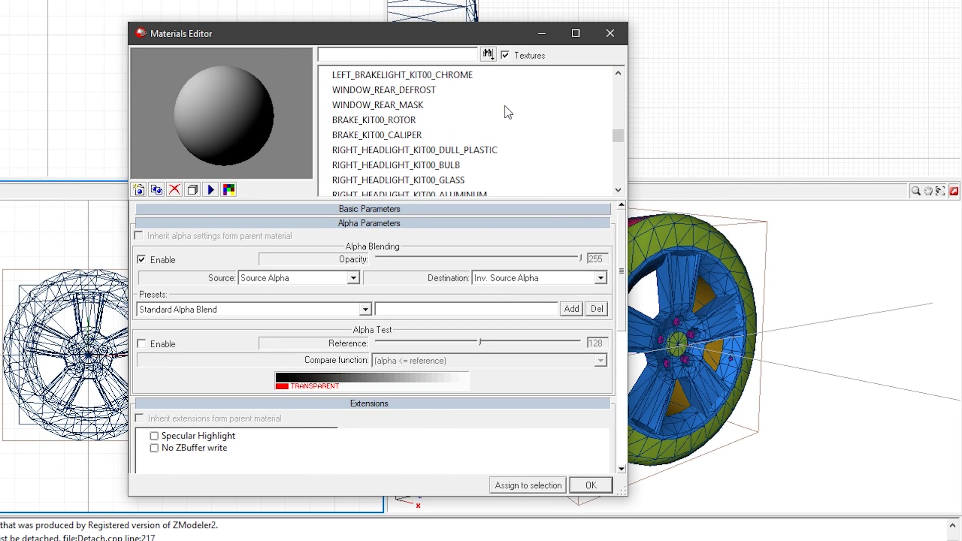
{"action": "scroll", "coordinate": [504, 106], "scroll_direction": "down", "scroll_amount": 15}
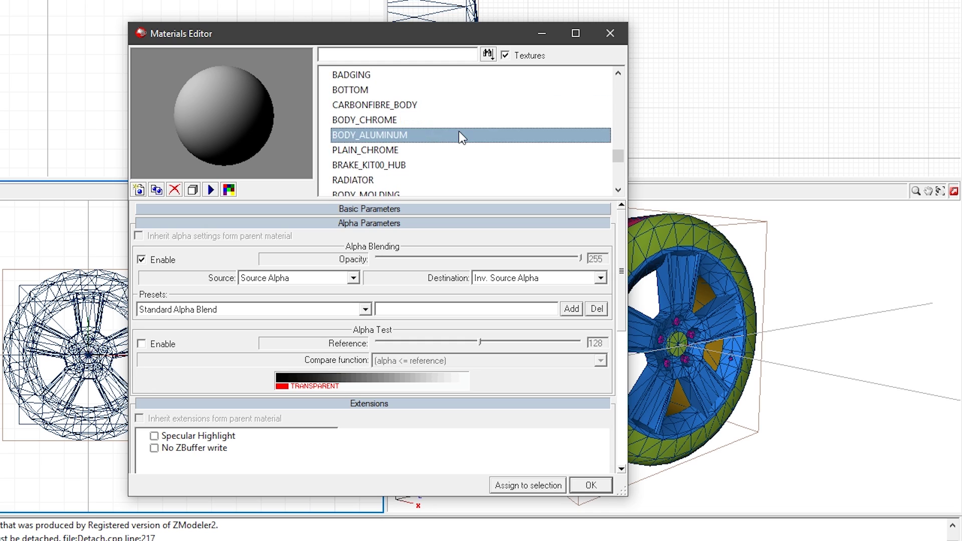
{"action": "left_click", "coordinate": [396, 91]}
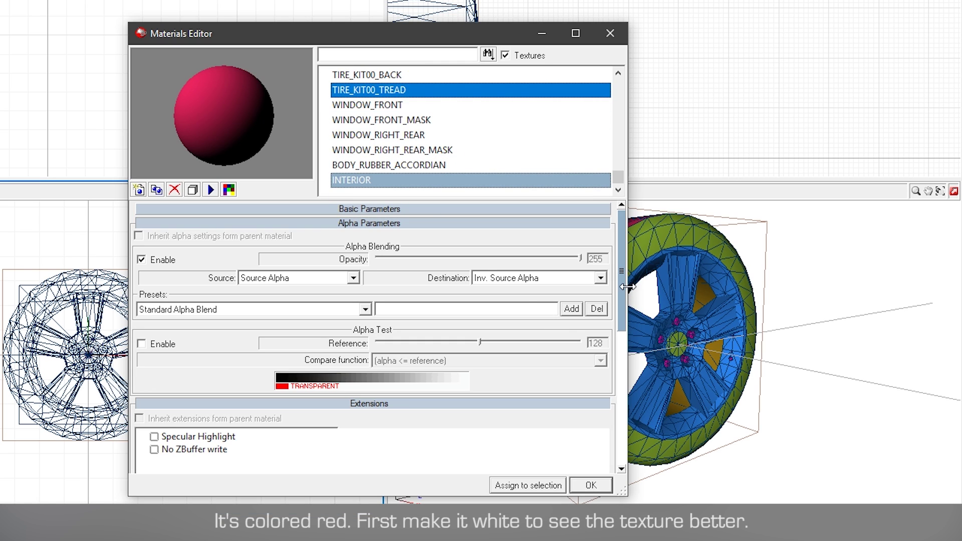
- Set the diffuse color of the TIRE_KIT00_TREAD material to white with red, green and blue at 255
{"action": "left_click", "coordinate": [368, 211]}
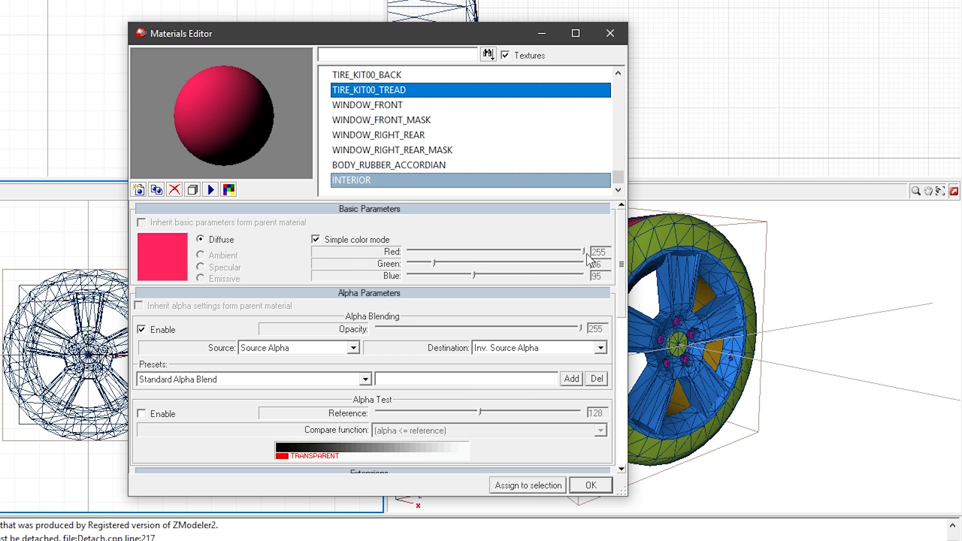
{"action": "left_click_drag", "start_coordinate": [432, 260], "coordinate": [573, 264]}
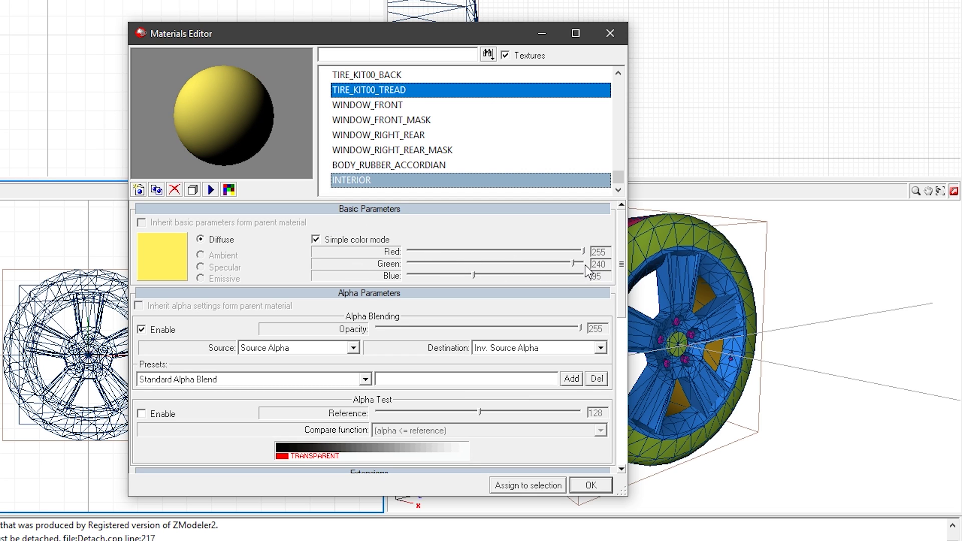
{"action": "left_click_drag", "start_coordinate": [472, 275], "coordinate": [586, 276]}
{"action": "left_click_drag", "start_coordinate": [426, 36], "coordinate": [233, 32]}
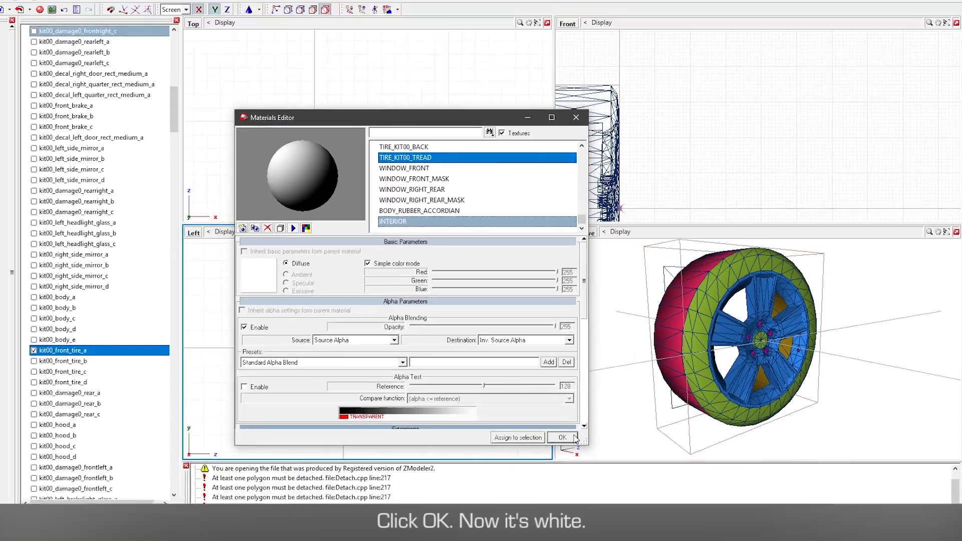
{"action": "left_click", "coordinate": [415, 479]}
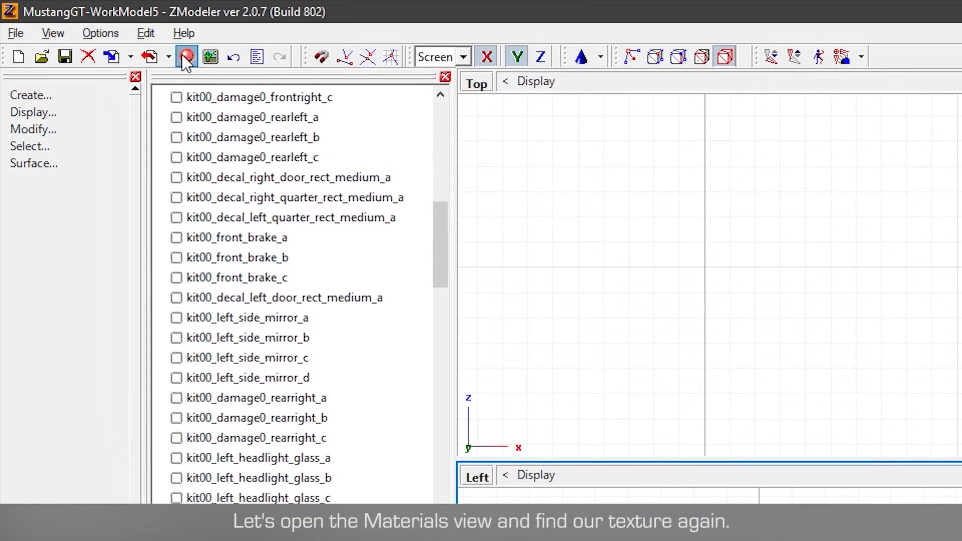
- Reopen the TIRE_KIT00_TREAD material and open the texture selection for its first texture layer
{"action": "left_click", "coordinate": [94, 28]}
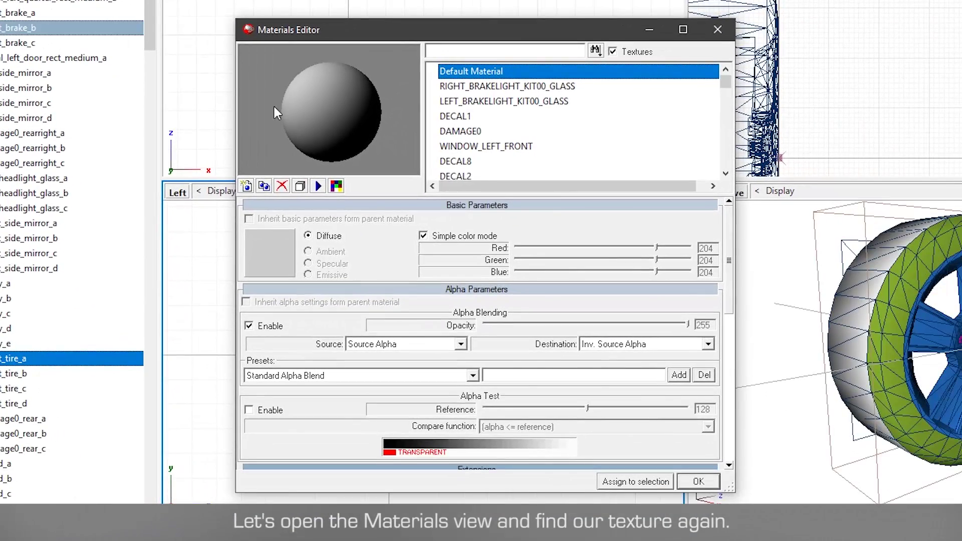
{"action": "scroll", "coordinate": [596, 145], "scroll_direction": "down", "scroll_amount": 10}
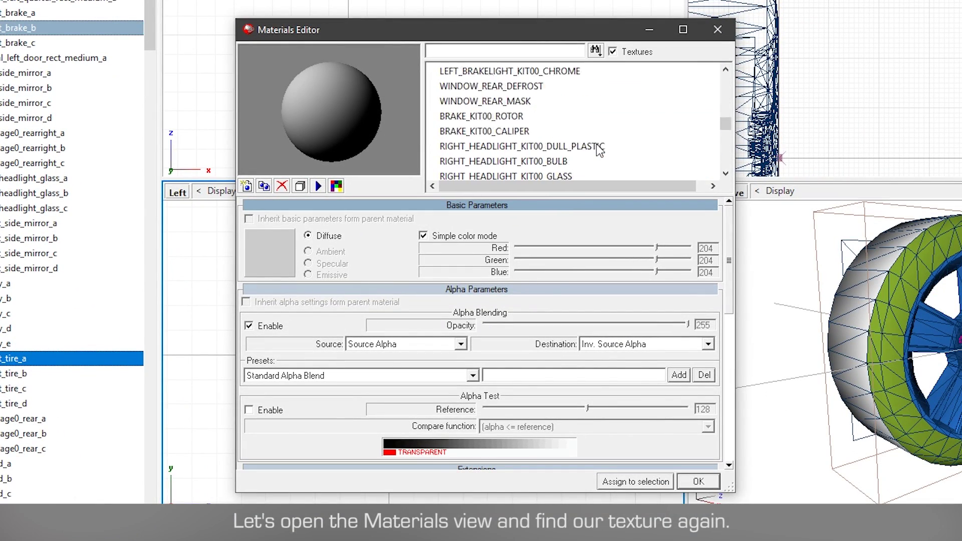
{"action": "left_click", "coordinate": [477, 118]}
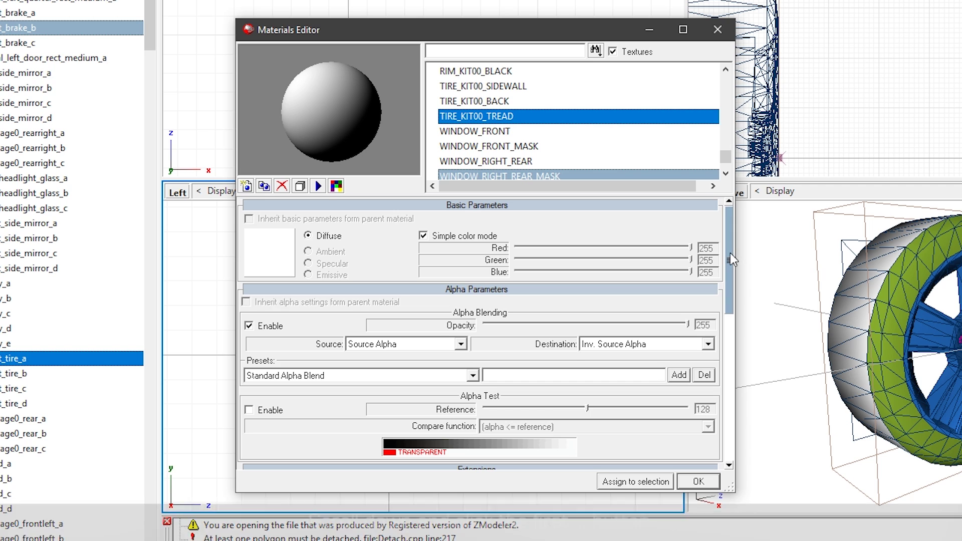
{"action": "left_click_drag", "start_coordinate": [729, 261], "coordinate": [730, 432]}
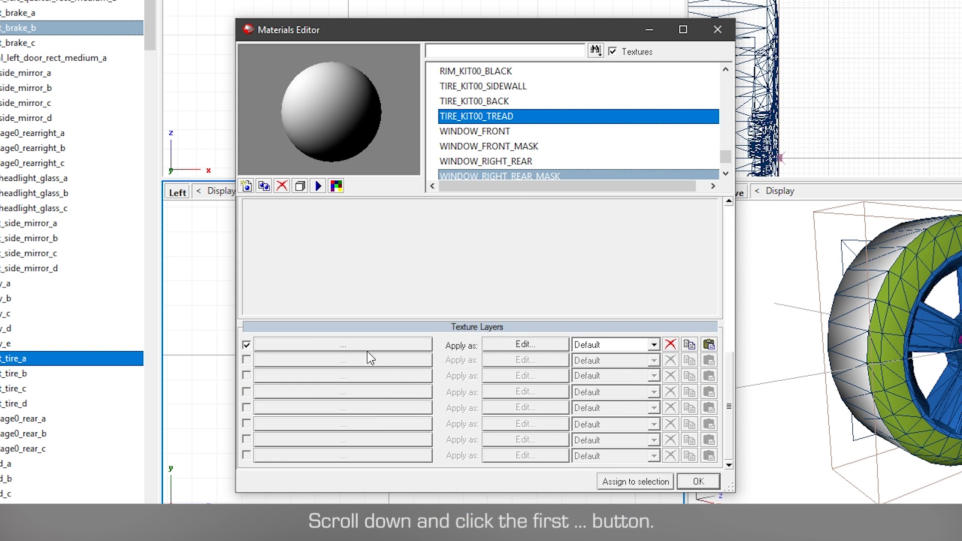
{"action": "left_click", "coordinate": [315, 347]}
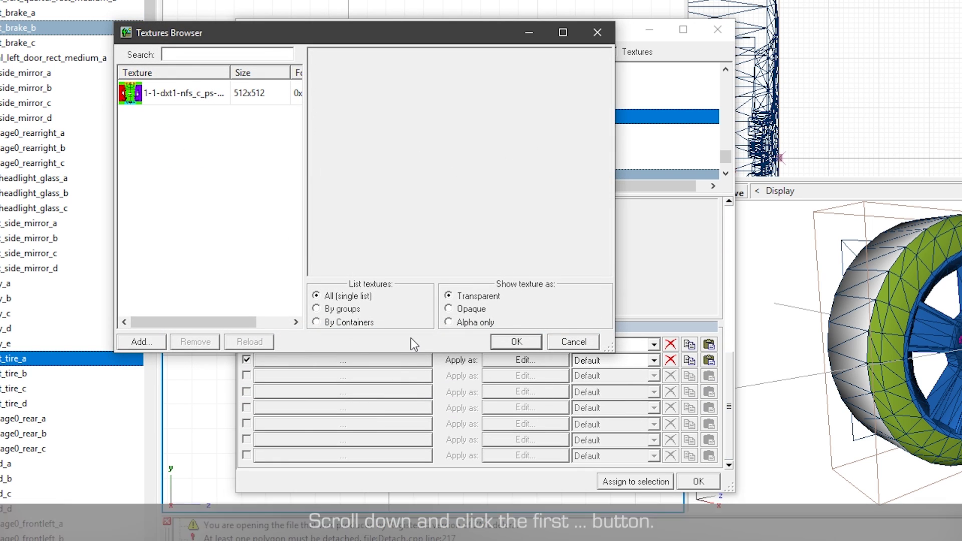
- Add 2-141-DXT1-nfs_c_ps-TIRE_STYLE01.dds from the GLOBALB-bun folder and apply it as the tread material's first texture layer
{"action": "left_click", "coordinate": [140, 343]}
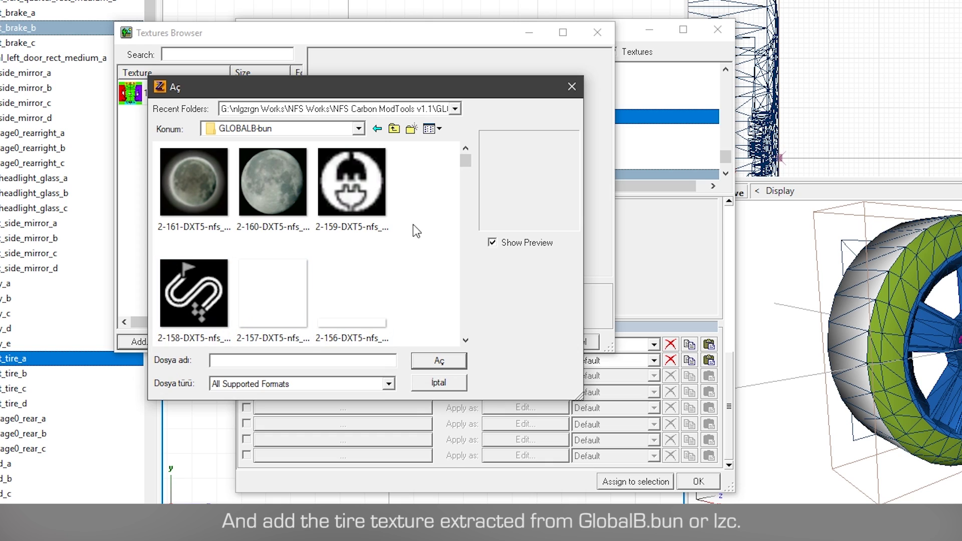
{"action": "left_click_drag", "start_coordinate": [462, 163], "coordinate": [458, 180]}
{"action": "left_click", "coordinate": [339, 258]}
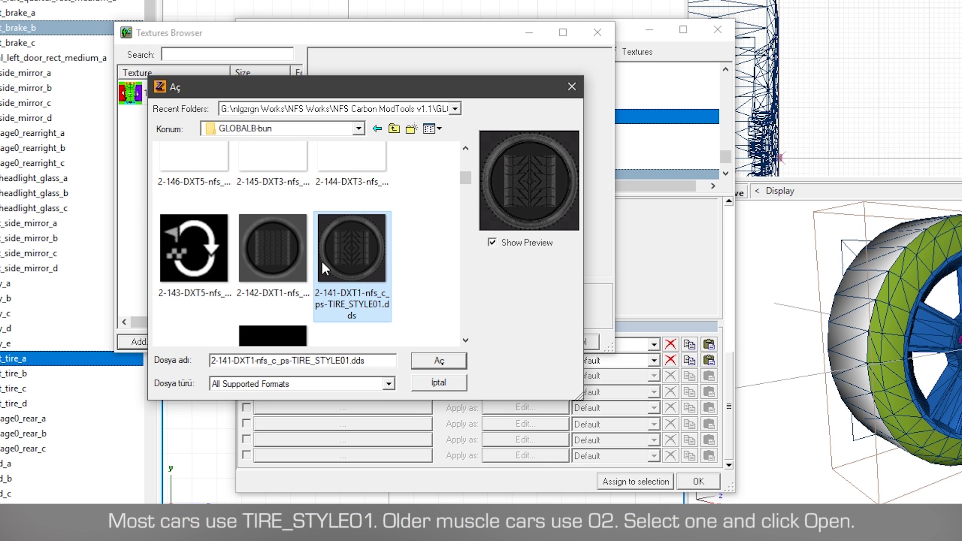
{"action": "left_click", "coordinate": [301, 268]}
{"action": "left_click", "coordinate": [366, 263]}
{"action": "left_click", "coordinate": [416, 362]}
{"action": "left_click", "coordinate": [524, 344]}
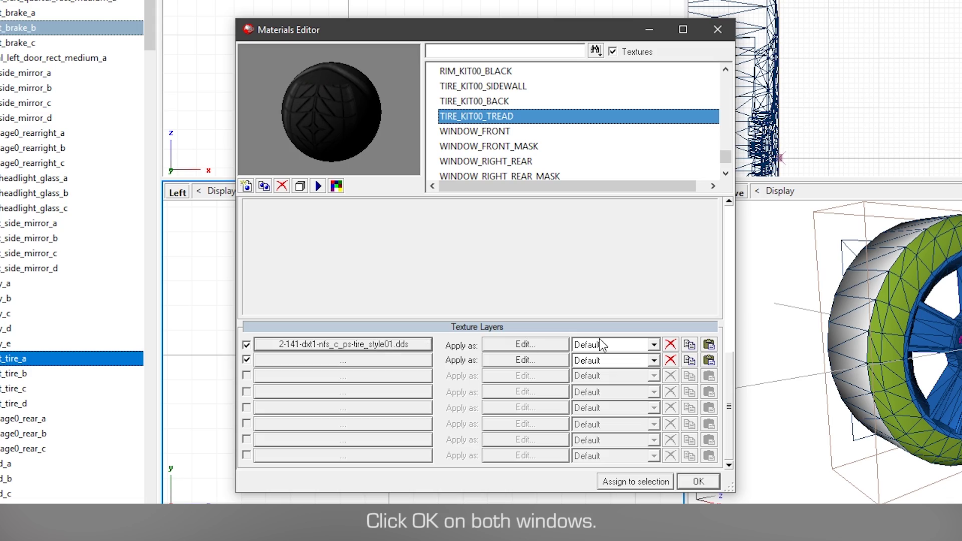
{"action": "left_click", "coordinate": [698, 482]}
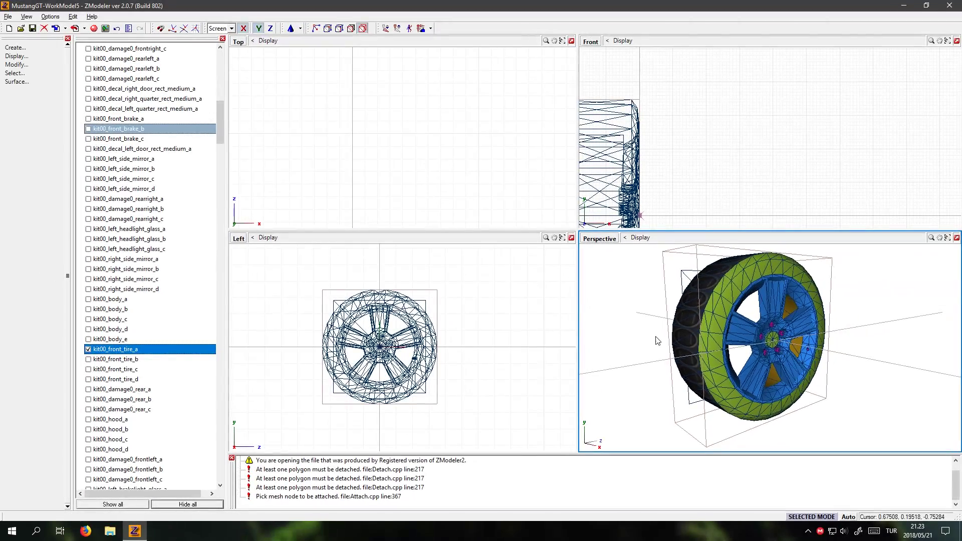
- Check the textured tread in the perspective view and set the second Top viewport to the Left view
{"action": "middle_click_drag", "start_coordinate": [801, 343], "coordinate": [819, 354]}
{"action": "middle_click_drag", "start_coordinate": [668, 346], "coordinate": [896, 335]}
{"action": "left_click", "coordinate": [628, 328]}
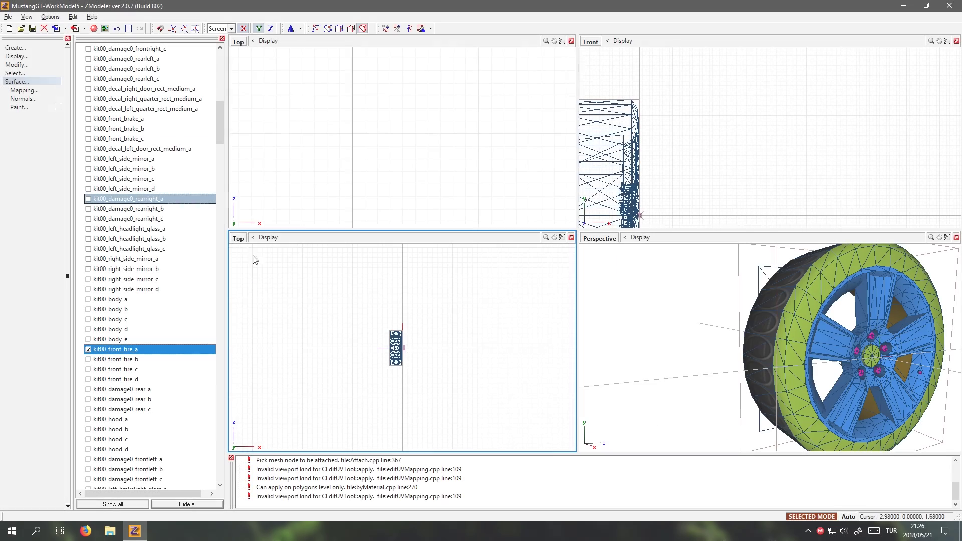
{"action": "left_click", "coordinate": [239, 238]}
{"action": "left_click", "coordinate": [260, 271]}
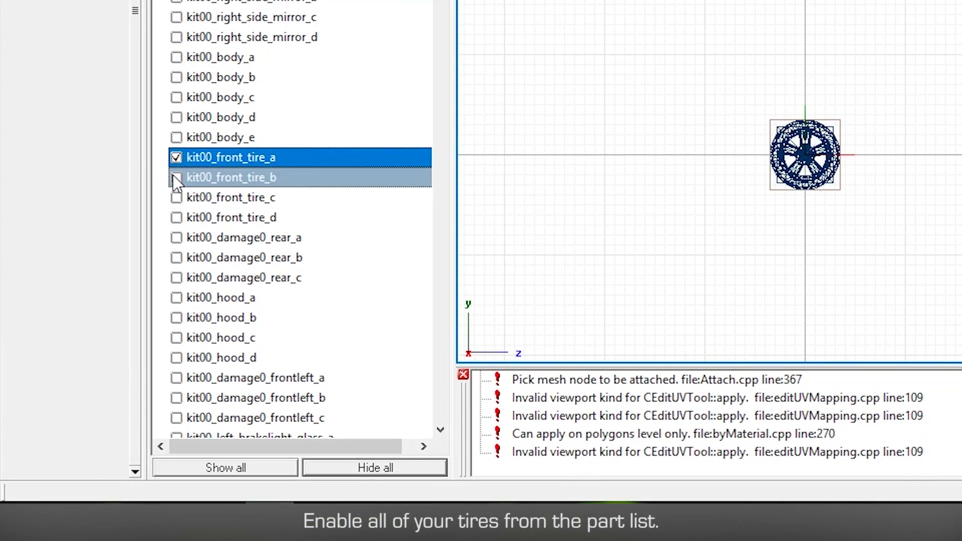
- Show kit00_front_tire_b, kit00_front_tire_c and kit00_front_tire_d alongside kit00_front_tire_a, keeping kit00_damage0_rear_a hidden
{"action": "left_click", "coordinate": [88, 359]}
{"action": "left_click", "coordinate": [176, 218]}
{"action": "left_click", "coordinate": [176, 238]}
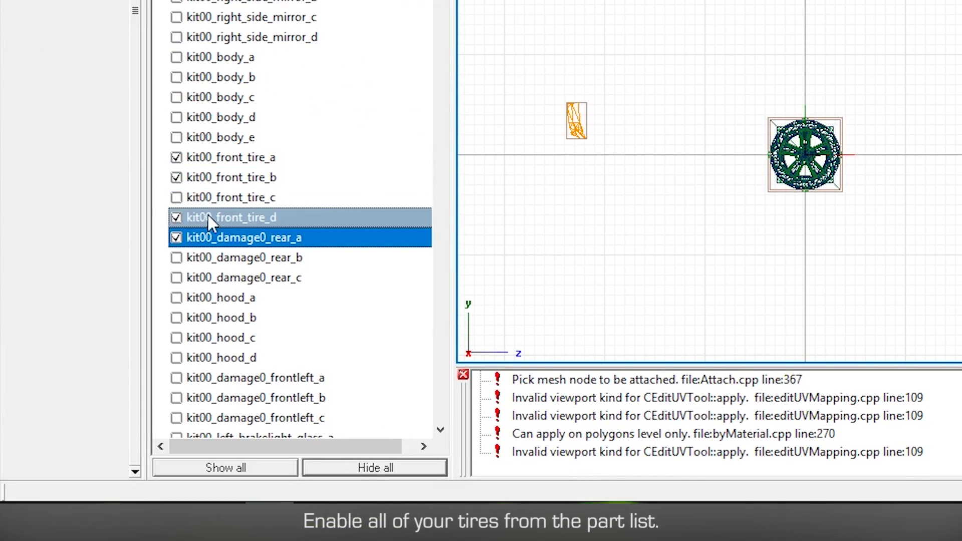
{"action": "left_click", "coordinate": [176, 238]}
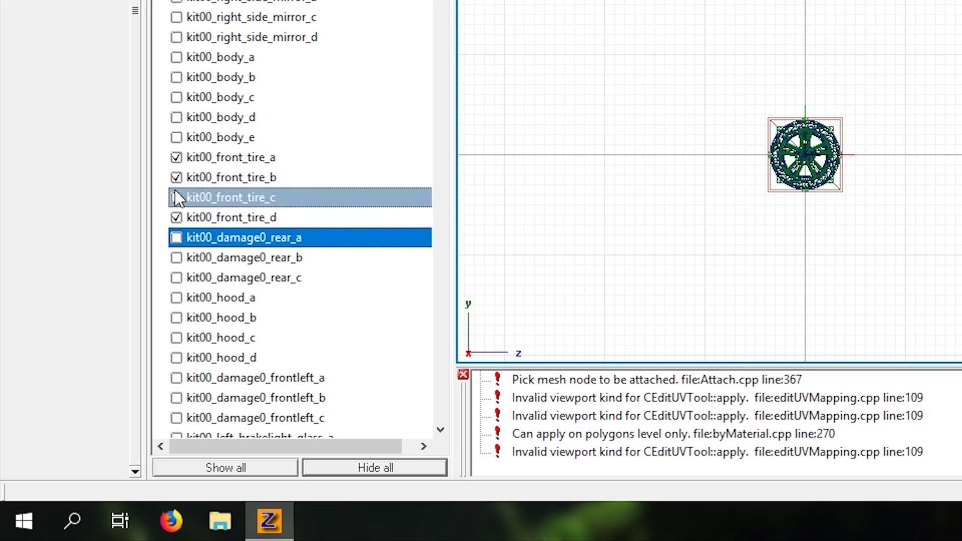
{"action": "left_click", "coordinate": [176, 198]}
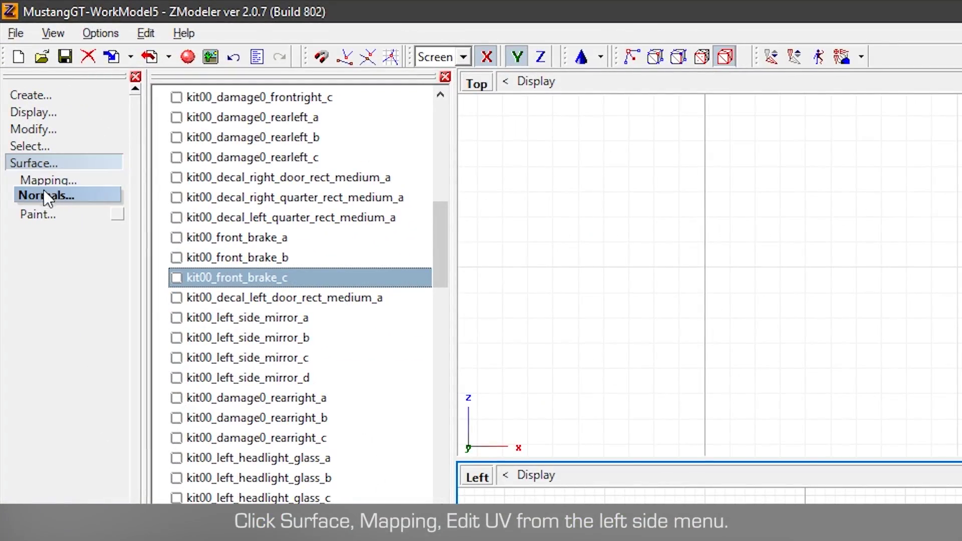
- Apply Edit UV to the tires on channel 1, from viewport XY, keeping old mapping separately with Disable old mapping off
{"action": "left_click", "coordinate": [50, 197]}
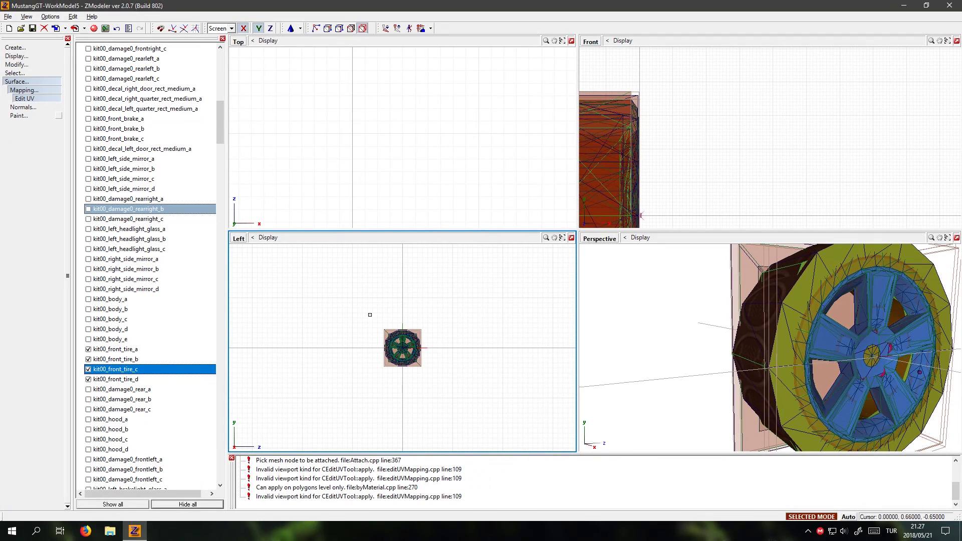
{"action": "left_click", "coordinate": [371, 319]}
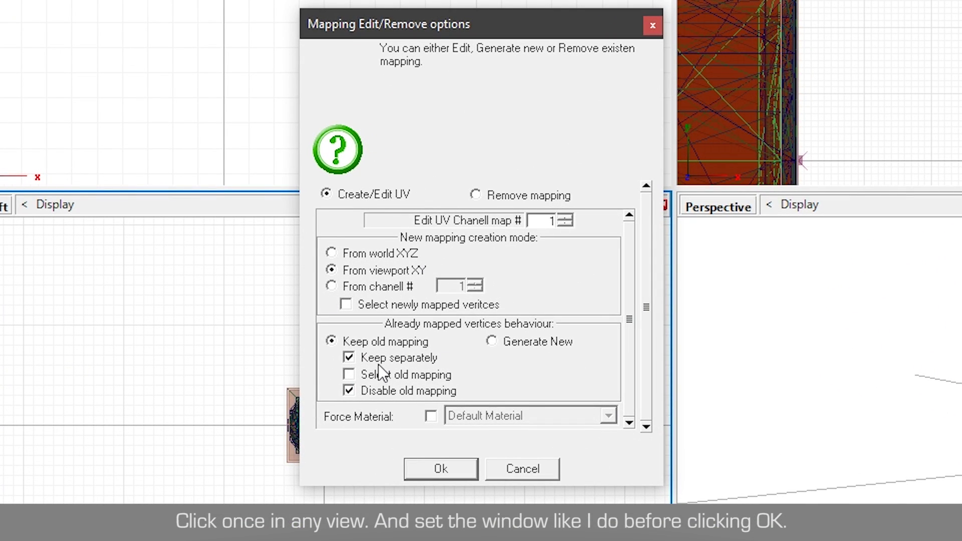
{"action": "left_click", "coordinate": [349, 391]}
{"action": "left_click", "coordinate": [436, 470]}
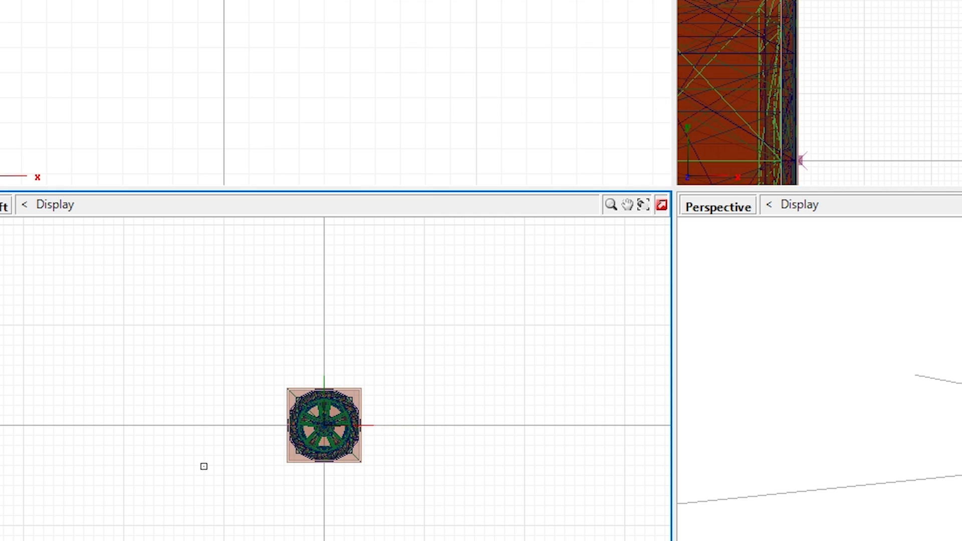
- Switch the Left viewport to the UV Mapper view
{"action": "left_click", "coordinate": [156, 16]}
{"action": "left_click", "coordinate": [197, 218]}
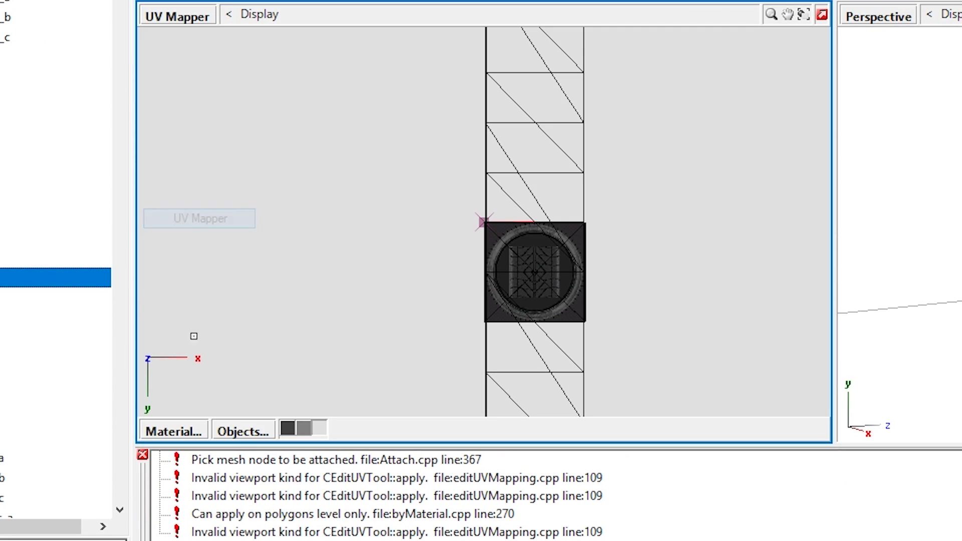
{"action": "left_click", "coordinate": [271, 383]}
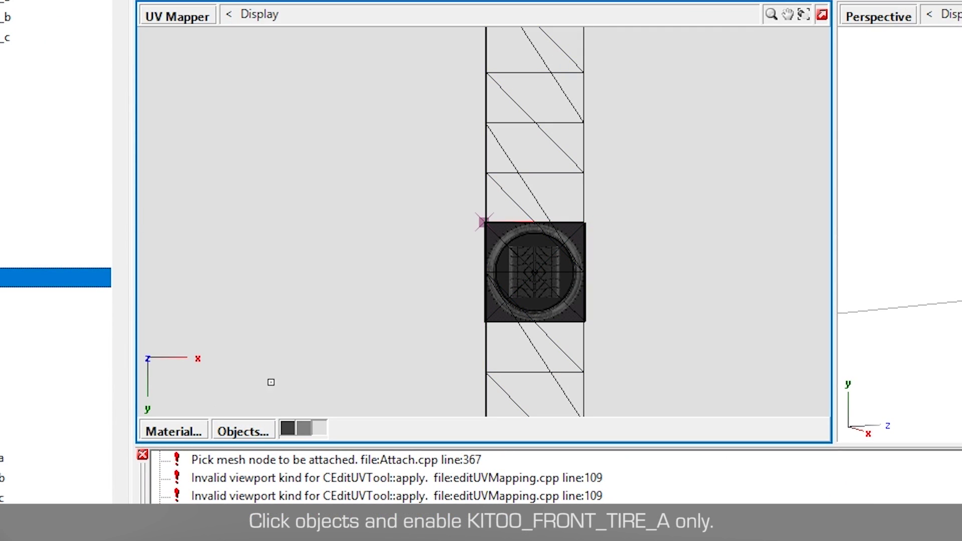
- Limit the UV Mapper to kit00_front_tire_a and check that TIRE_KIT00_TREAD is the active material
{"action": "left_click", "coordinate": [247, 432]}
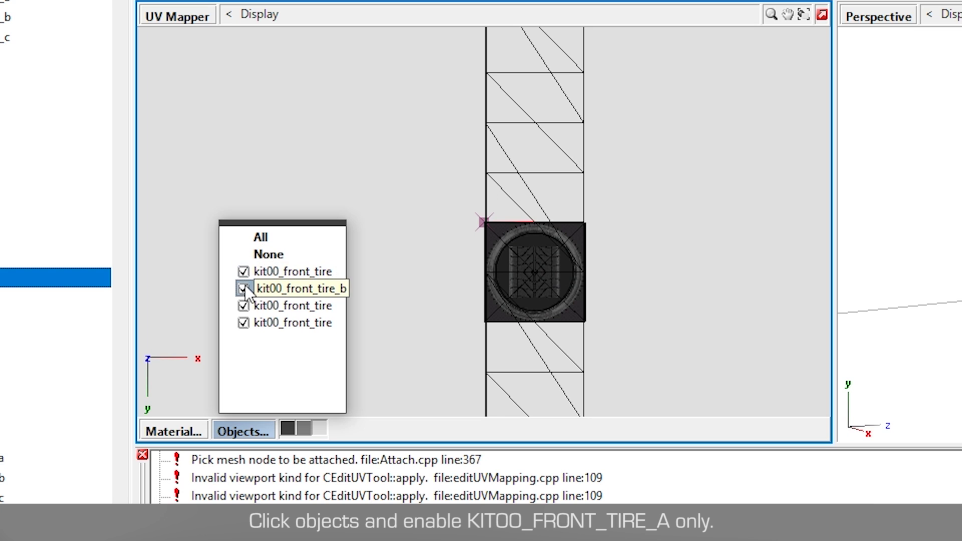
{"action": "left_click", "coordinate": [243, 309]}
{"action": "left_click", "coordinate": [243, 323]}
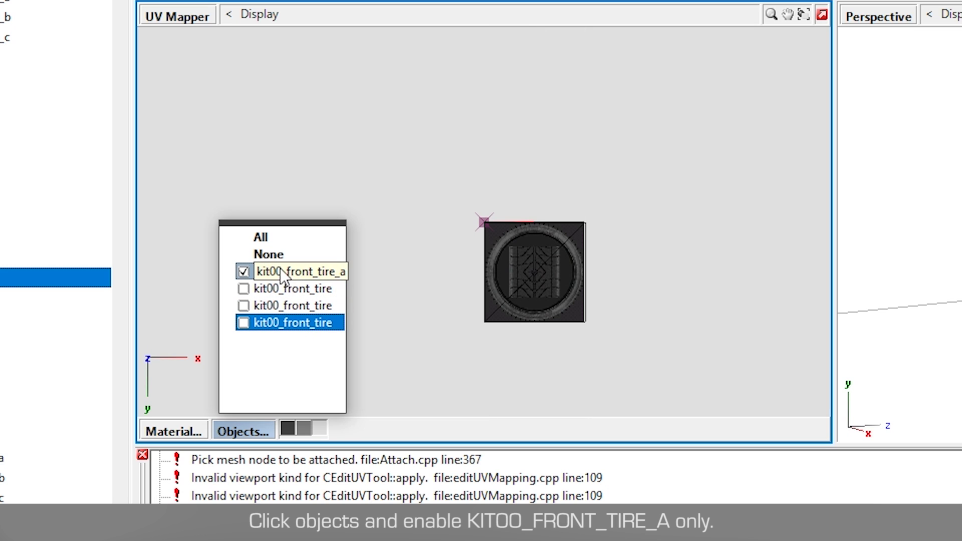
{"action": "left_click", "coordinate": [176, 431]}
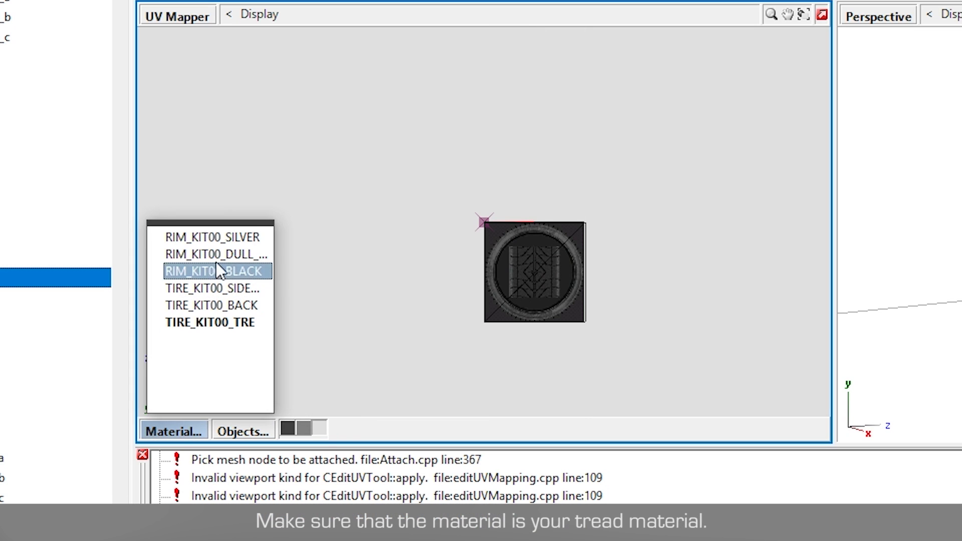
{"action": "left_click", "coordinate": [243, 323]}
{"action": "left_click", "coordinate": [168, 431]}
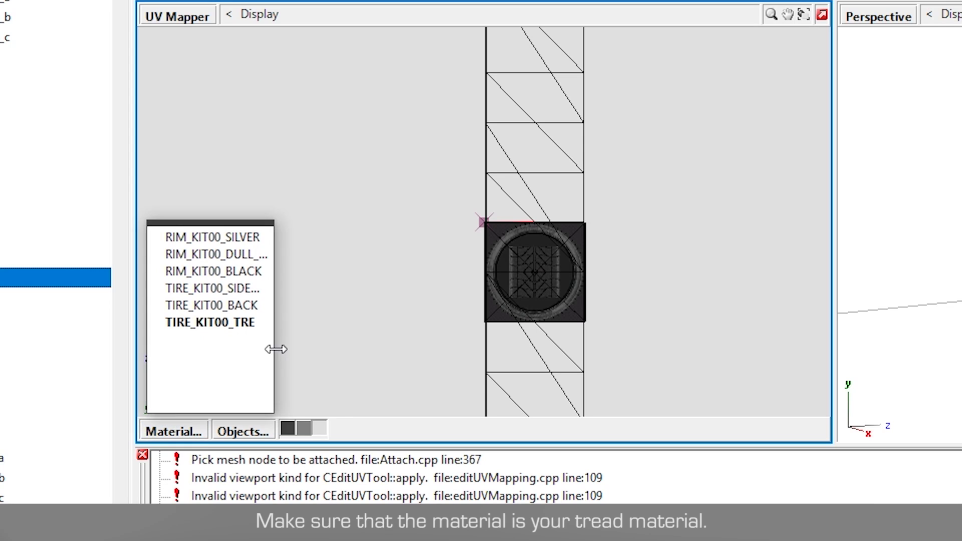
{"action": "left_click_drag", "start_coordinate": [275, 349], "coordinate": [329, 352]}
{"action": "left_click", "coordinate": [244, 434]}
{"action": "left_click", "coordinate": [243, 289]}
{"action": "left_click", "coordinate": [243, 307]}
{"action": "left_click", "coordinate": [243, 324]}
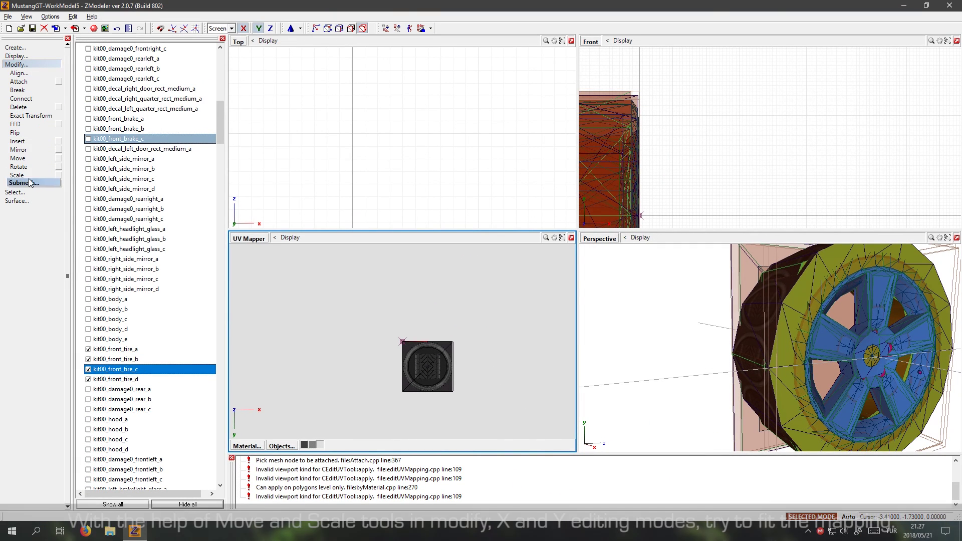
- Show only kit00_front_tire_a in the views and scale its mapping down roughly to the tread area of the texture
{"action": "left_click", "coordinate": [28, 162]}
{"action": "scroll", "coordinate": [436, 394], "scroll_direction": "up", "scroll_amount": 5}
{"action": "scroll", "coordinate": [401, 360], "scroll_direction": "up", "scroll_amount": 2}
{"action": "scroll", "coordinate": [449, 341], "scroll_direction": "down", "scroll_amount": 2}
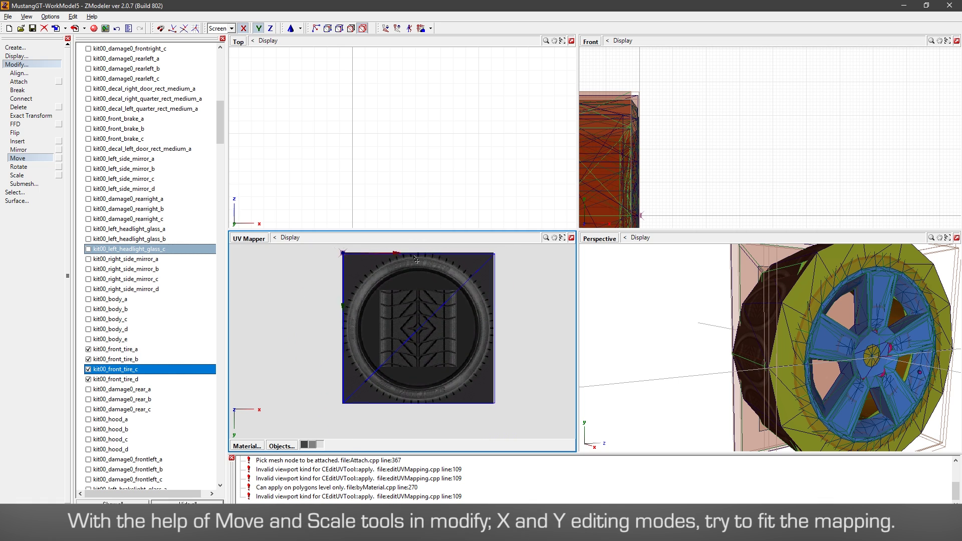
{"action": "middle_click_drag", "start_coordinate": [661, 341], "coordinate": [780, 276]}
{"action": "scroll", "coordinate": [780, 276], "scroll_direction": "down", "scroll_amount": 2}
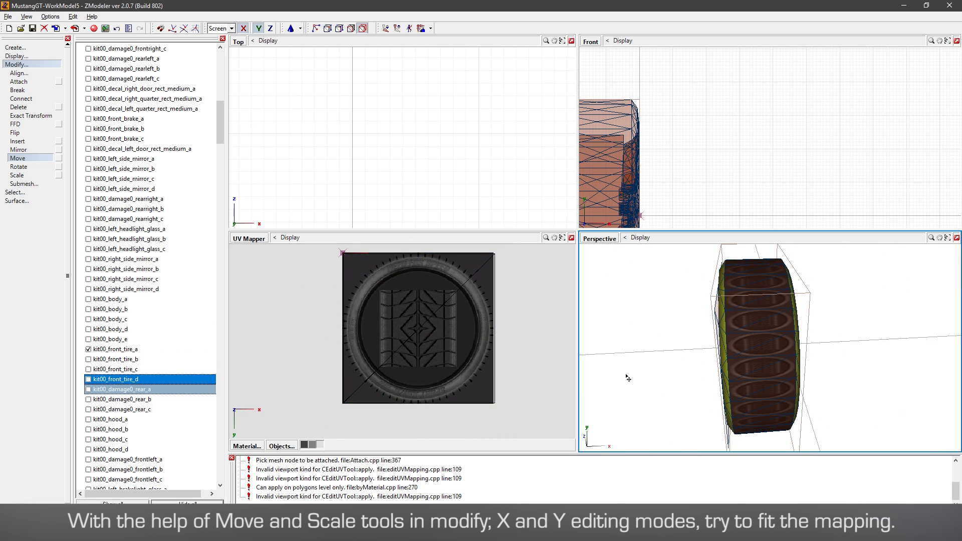
{"action": "left_click", "coordinate": [460, 332]}
{"action": "left_click", "coordinate": [16, 175]}
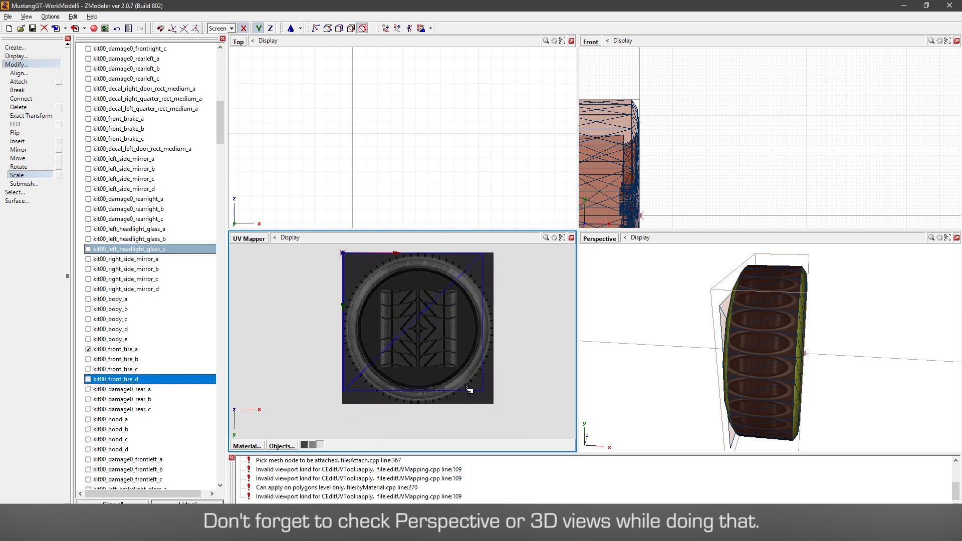
{"action": "left_click_drag", "start_coordinate": [469, 391], "coordinate": [511, 422]}
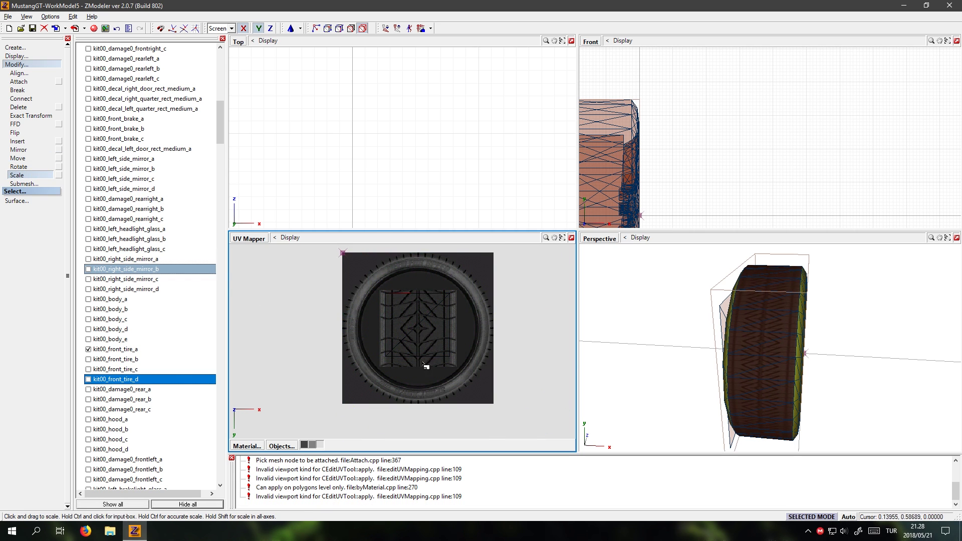
- Move and scale the kit00_front_tire_a mapping along separate axes to fit the tread pattern's edges, checking the tire in 3D
{"action": "scroll", "coordinate": [421, 336], "scroll_direction": "up", "scroll_amount": 3}
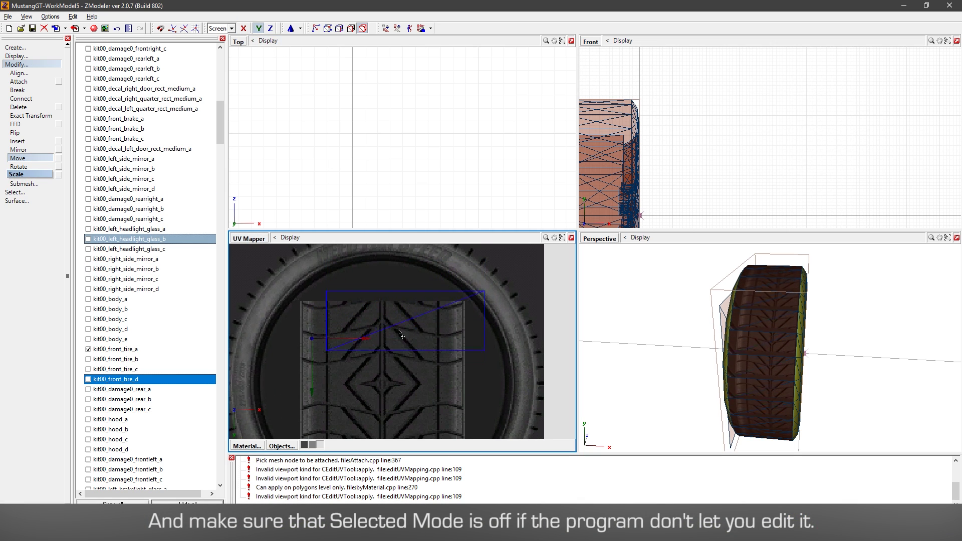
{"action": "left_click", "coordinate": [260, 31]}
{"action": "left_click_drag", "start_coordinate": [381, 327], "coordinate": [359, 327]}
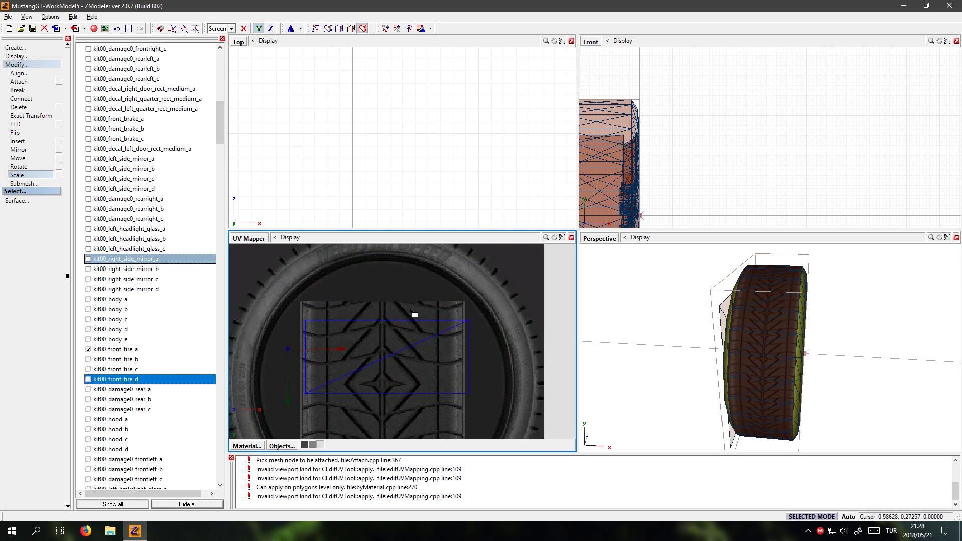
{"action": "left_click", "coordinate": [26, 175]}
{"action": "left_click_drag", "start_coordinate": [395, 333], "coordinate": [395, 358]}
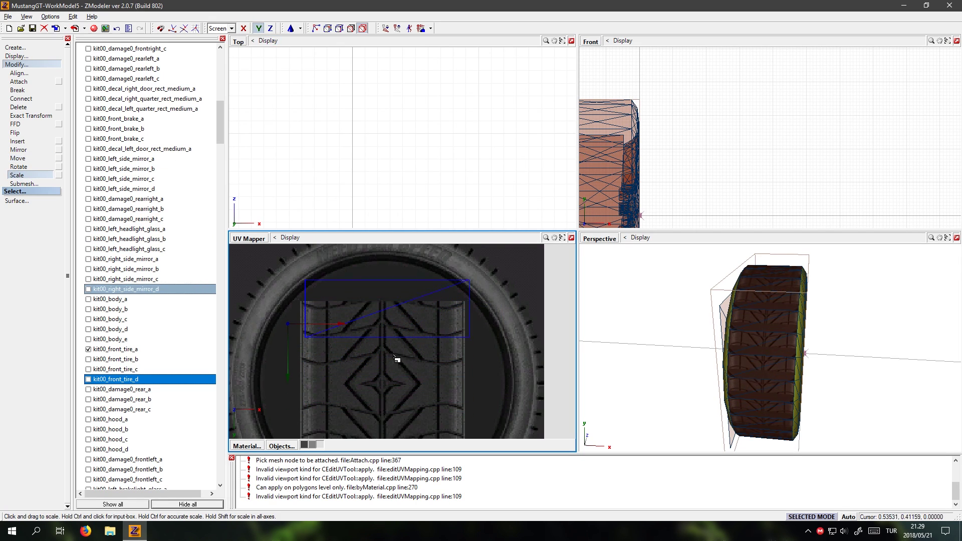
{"action": "left_click", "coordinate": [27, 158]}
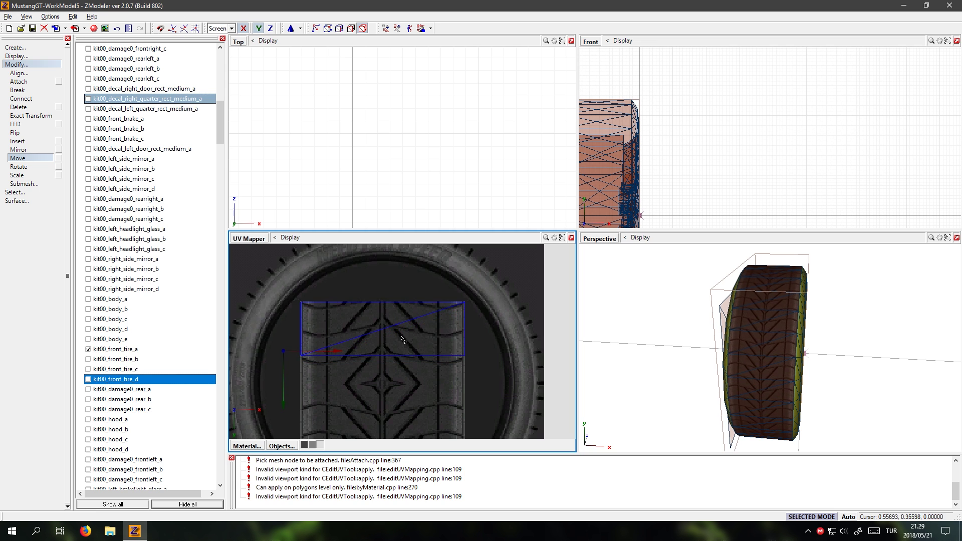
{"action": "scroll", "coordinate": [661, 371], "scroll_direction": "up", "scroll_amount": 5}
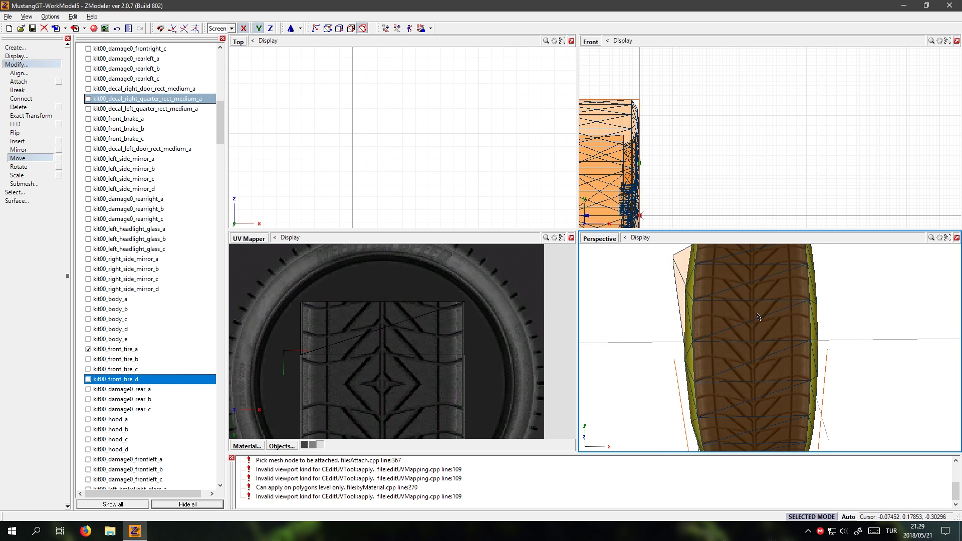
{"action": "middle_click_drag", "start_coordinate": [648, 385], "coordinate": [580, 360]}
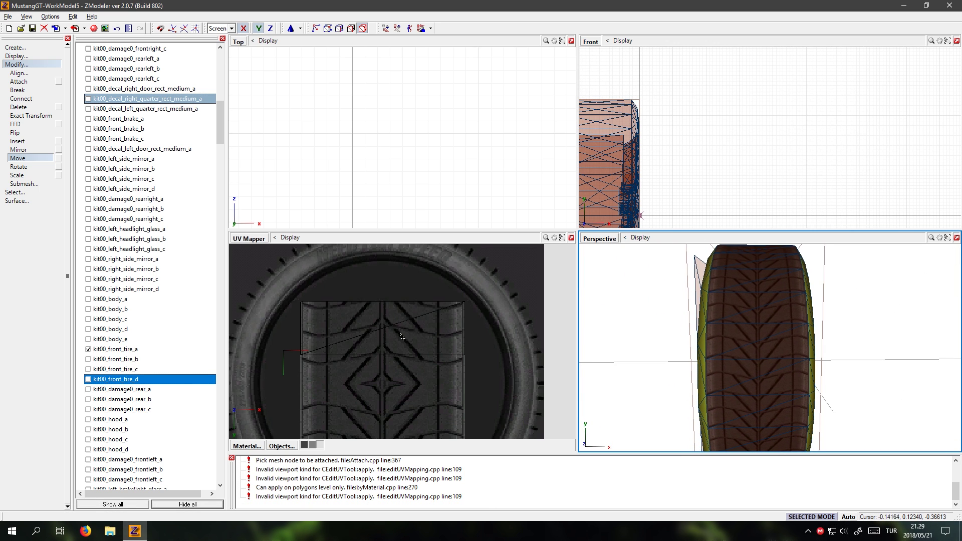
{"action": "middle_click_drag", "start_coordinate": [402, 338], "coordinate": [375, 415]}
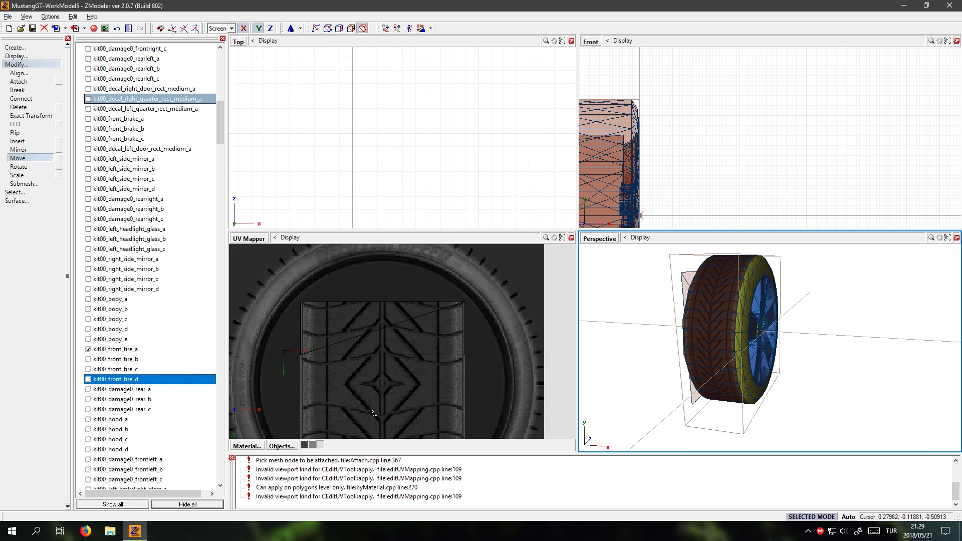
- Limit the UV Mapper to kit00_front_tire_b and show only that tire in the views
{"action": "left_click", "coordinate": [274, 446]}
{"action": "left_click", "coordinate": [282, 374]}
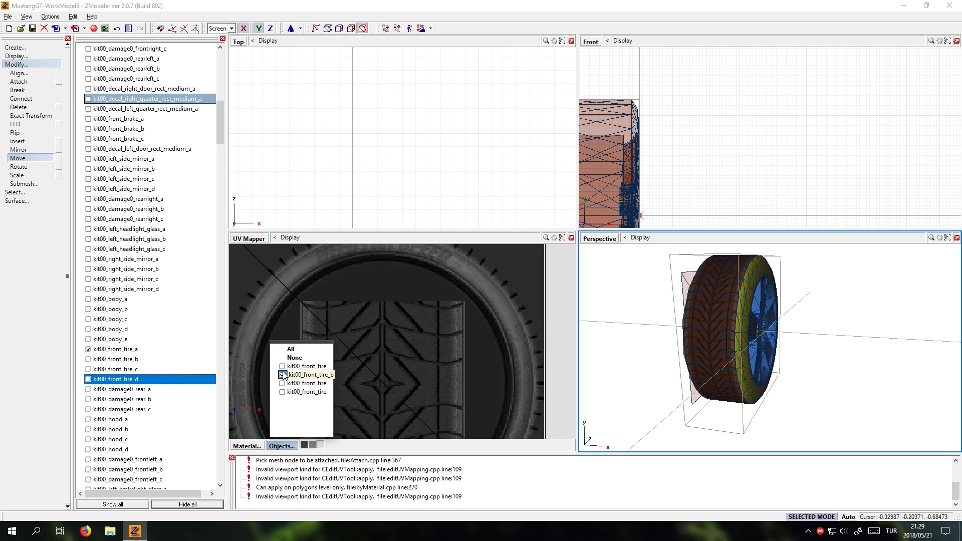
{"action": "left_click", "coordinate": [404, 342]}
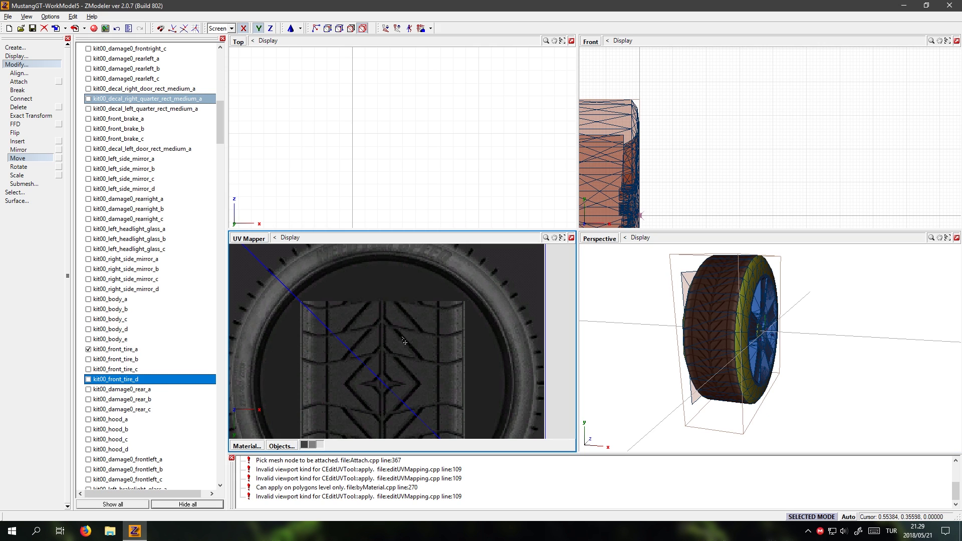
{"action": "left_click", "coordinate": [87, 351]}
{"action": "left_click", "coordinate": [88, 359]}
- Scale the kit00_front_tire_b mapping down and move it roughly onto the tread pattern in the texture
{"action": "middle_click_drag", "start_coordinate": [668, 347], "coordinate": [386, 355]}
{"action": "scroll", "coordinate": [389, 358], "scroll_direction": "down", "scroll_amount": 3}
{"action": "left_click", "coordinate": [17, 175]}
{"action": "left_click_drag", "start_coordinate": [376, 343], "coordinate": [425, 403]}
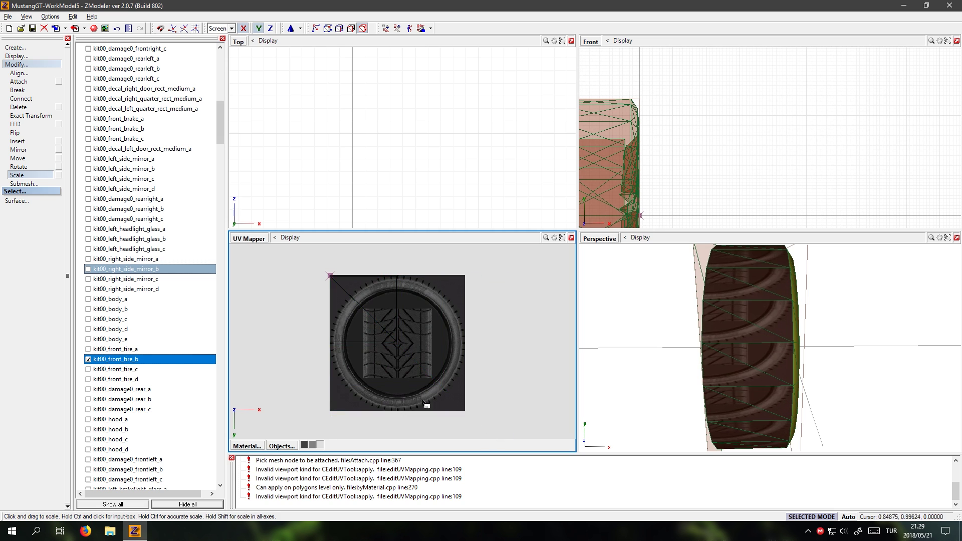
{"action": "left_click_drag", "start_coordinate": [380, 327], "coordinate": [376, 328]}
{"action": "left_click", "coordinate": [243, 29]}
{"action": "left_click_drag", "start_coordinate": [346, 297], "coordinate": [371, 363]}
{"action": "key", "text": "m"}
{"action": "left_click_drag", "start_coordinate": [395, 295], "coordinate": [386, 344]}
- Fine-tune the width and position of the kit00_front_tire_b mapping to the tread's edges and check it in the Perspective view
{"action": "key", "text": "x"}
{"action": "scroll", "coordinate": [405, 318], "scroll_direction": "up", "scroll_amount": 5}
{"action": "left_click", "coordinate": [18, 176]}
{"action": "left_click", "coordinate": [244, 29]}
{"action": "mouse_move", "coordinate": [447, 325]}
{"action": "left_mouse_down"}
{"action": "mouse_move", "coordinate": [449, 332]}
{"action": "mouse_move", "coordinate": [427, 321]}
{"action": "mouse_move", "coordinate": [438, 324]}
{"action": "left_mouse_up"}
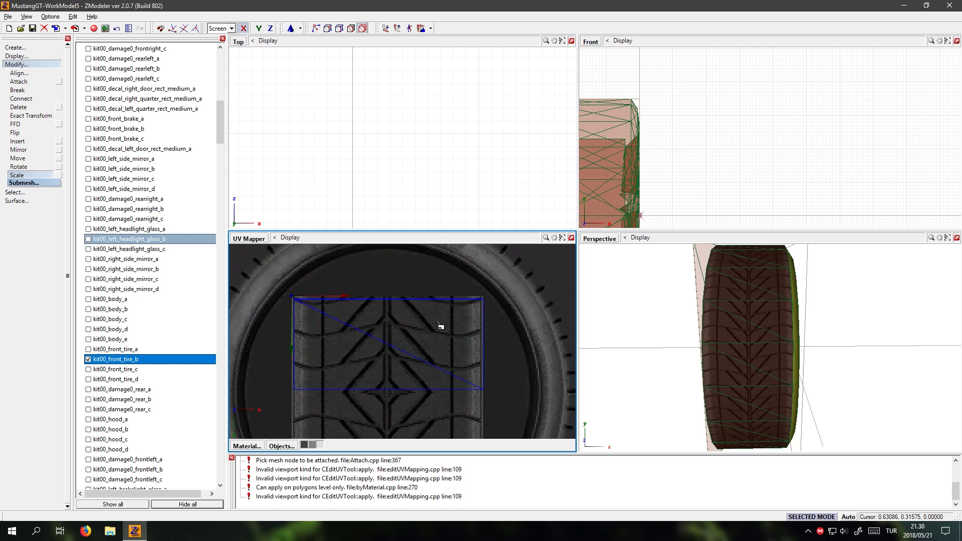
{"action": "left_click", "coordinate": [20, 159]}
{"action": "left_click_drag", "start_coordinate": [390, 341], "coordinate": [396, 342]}
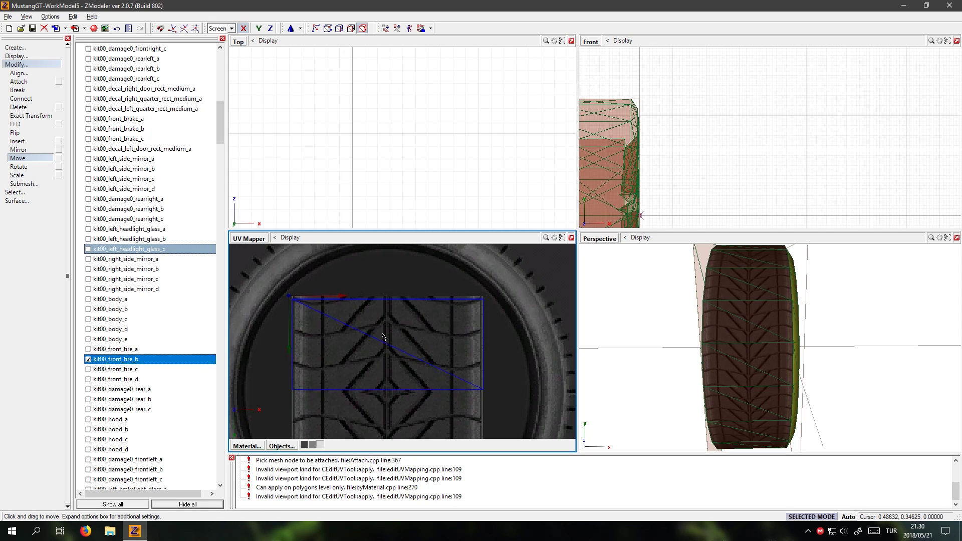
{"action": "scroll", "coordinate": [385, 339], "scroll_direction": "up", "scroll_amount": 2}
{"action": "scroll", "coordinate": [403, 350], "scroll_direction": "down", "scroll_amount": 2}
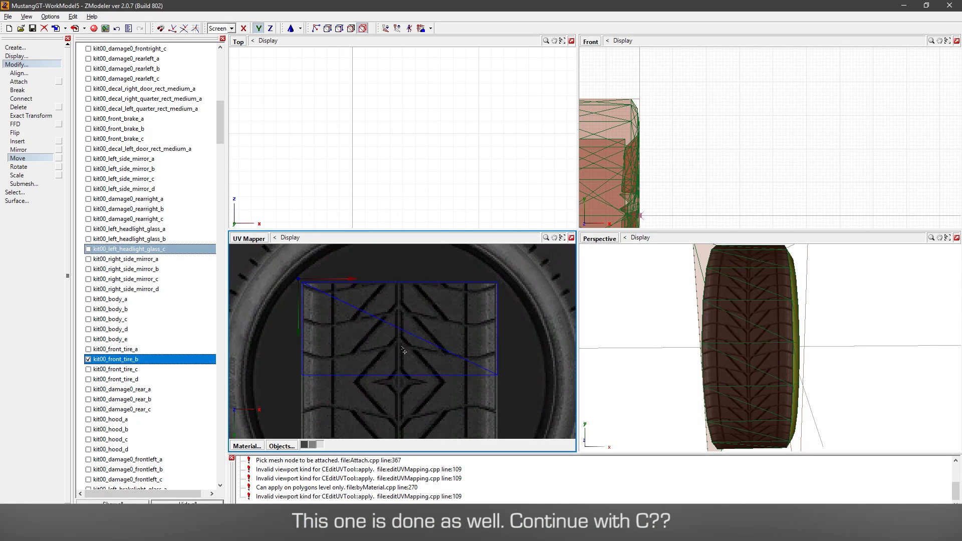
{"action": "left_click", "coordinate": [816, 369]}
{"action": "scroll", "coordinate": [832, 358], "scroll_direction": "up", "scroll_amount": 5}
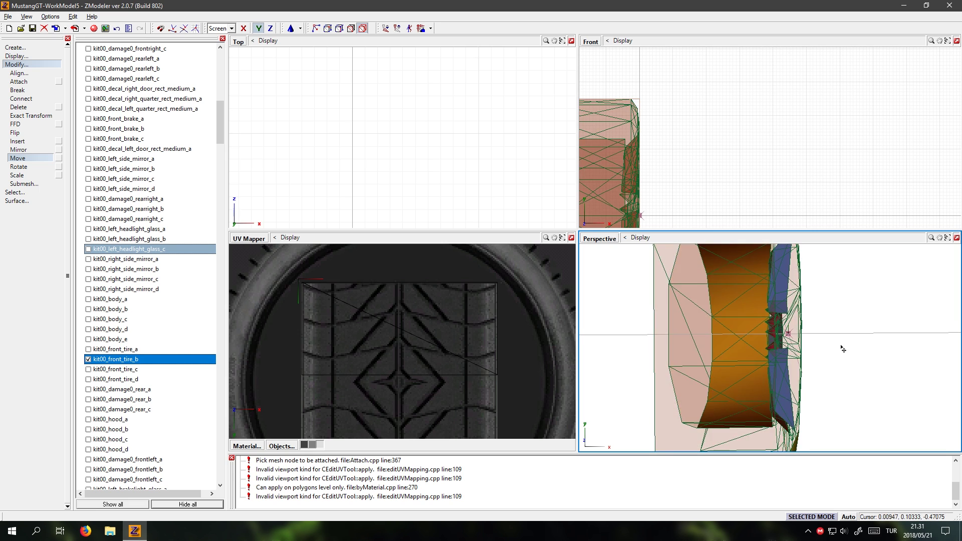
{"action": "scroll", "coordinate": [844, 350], "scroll_direction": "down", "scroll_amount": 3}
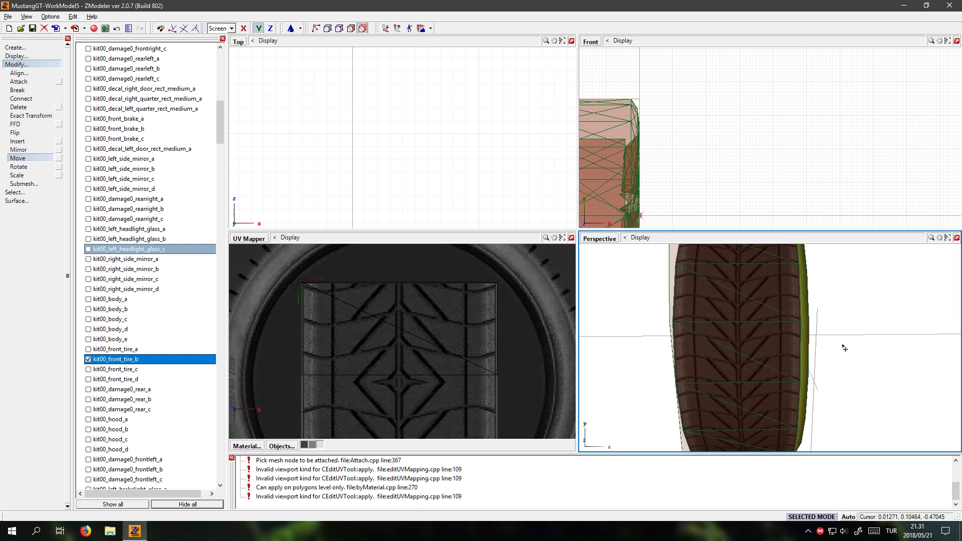
- Isolate kit00_front_tire_c in the views and UV Mapper, try repositioning its mapping on the texture, and undo the edits
{"action": "left_click", "coordinate": [13, 175]}
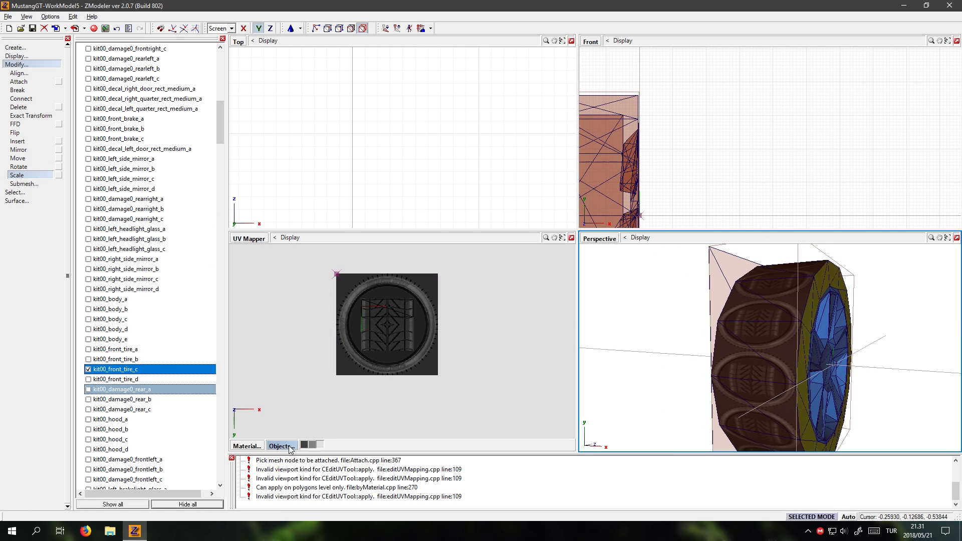
{"action": "left_click", "coordinate": [282, 446]}
{"action": "scroll", "coordinate": [404, 273], "scroll_direction": "down", "scroll_amount": 8}
{"action": "left_click", "coordinate": [18, 159]}
{"action": "left_click_drag", "start_coordinate": [434, 307], "coordinate": [451, 295]}
{"action": "left_click", "coordinate": [17, 176]}
{"action": "left_click", "coordinate": [117, 30]}
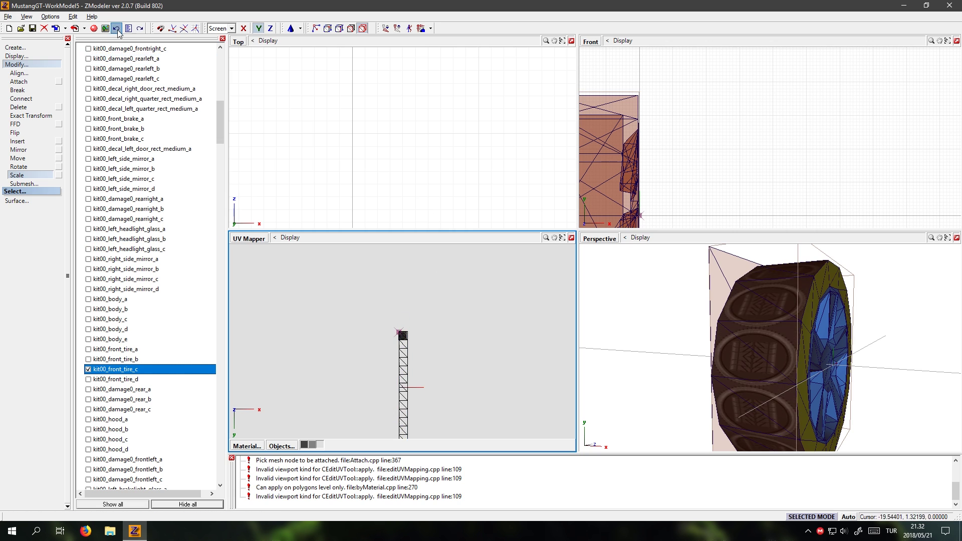
{"action": "left_click", "coordinate": [117, 30]}
- Try selecting part of the kit00_front_tire_c mapping at vertices level, using the Quadr and Separated selection tools
{"action": "left_click", "coordinate": [14, 191]}
{"action": "left_click", "coordinate": [351, 28]}
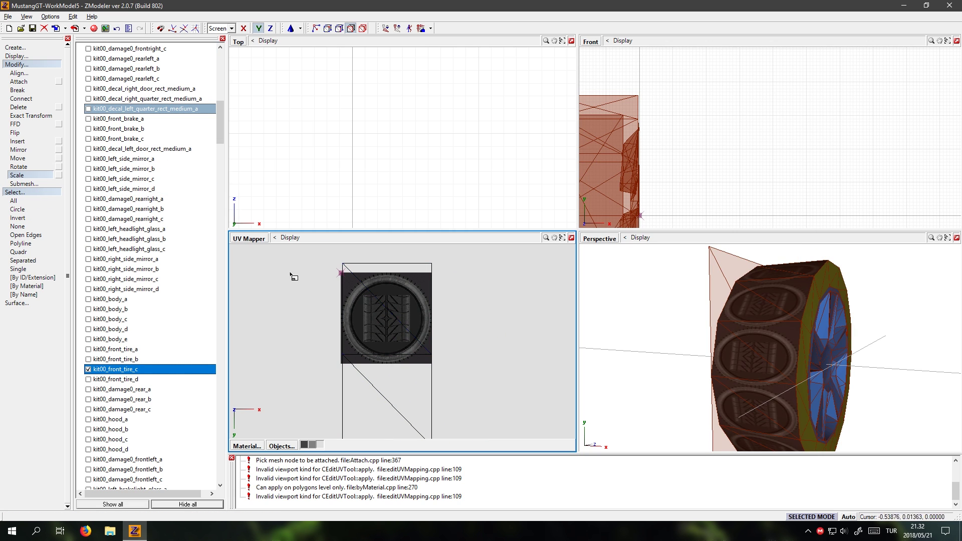
{"action": "key", "text": "1"}
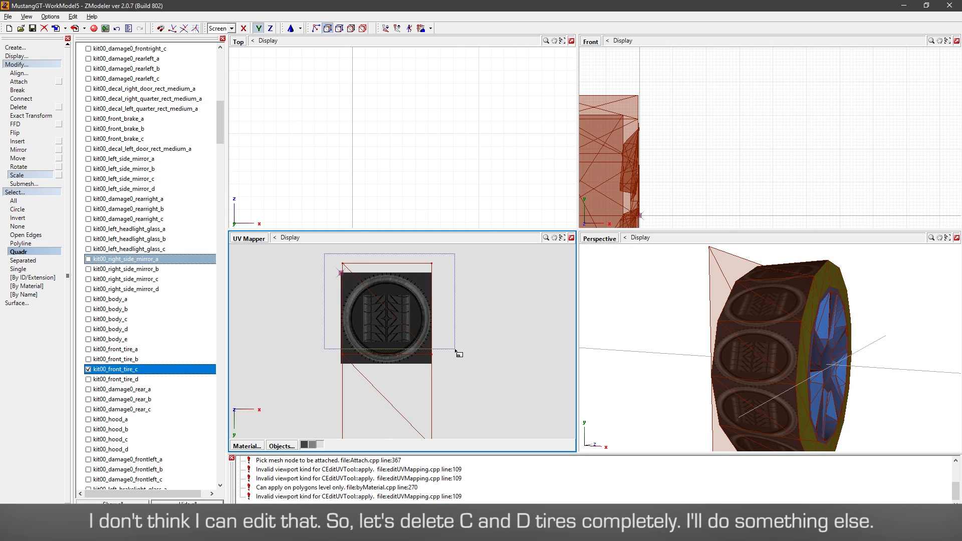
{"action": "left_click_drag", "start_coordinate": [455, 350], "coordinate": [455, 351]}
{"action": "scroll", "coordinate": [293, 393], "scroll_direction": "up", "scroll_amount": 1}
{"action": "middle_click_drag", "start_coordinate": [292, 393], "coordinate": [274, 414]}
{"action": "left_click", "coordinate": [23, 261]}
{"action": "middle_click_drag", "start_coordinate": [613, 338], "coordinate": [743, 328]}
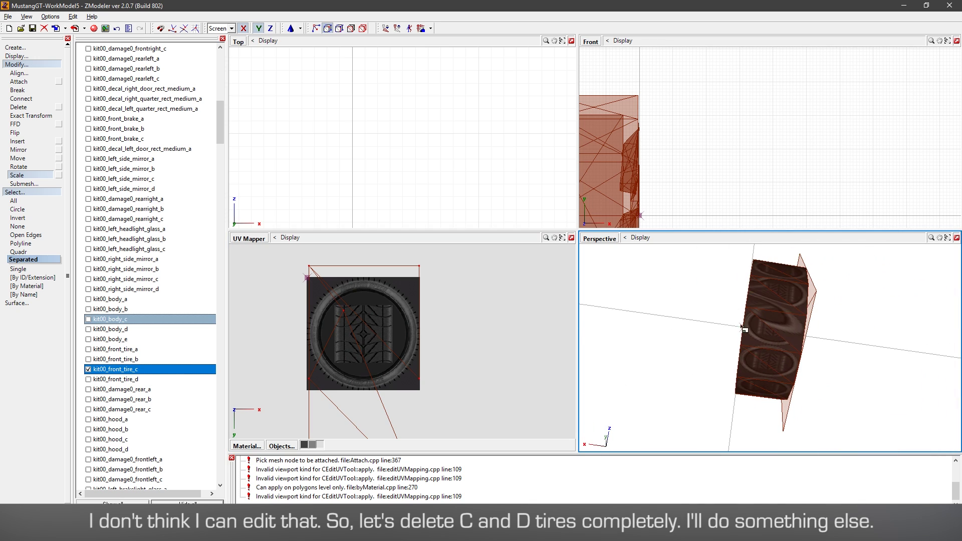
- Switch the UV Mapper viewport back to the Left view and delete kit00_front_tire_c
{"action": "left_click", "coordinate": [249, 239]}
{"action": "left_click", "coordinate": [251, 281]}
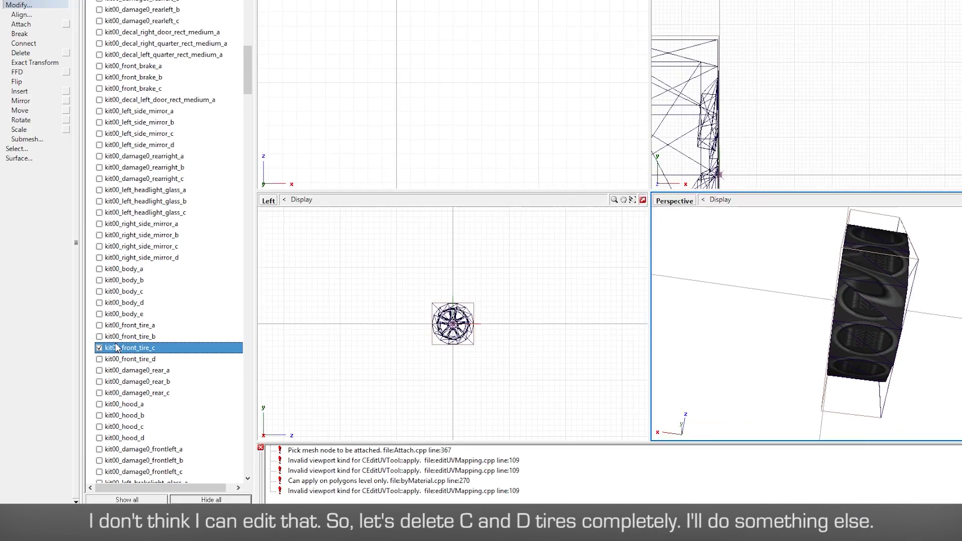
{"action": "right_click", "coordinate": [112, 370]}
{"action": "mouse_move", "coordinate": [294, 214]}
{"action": "left_click", "coordinate": [362, 215]}
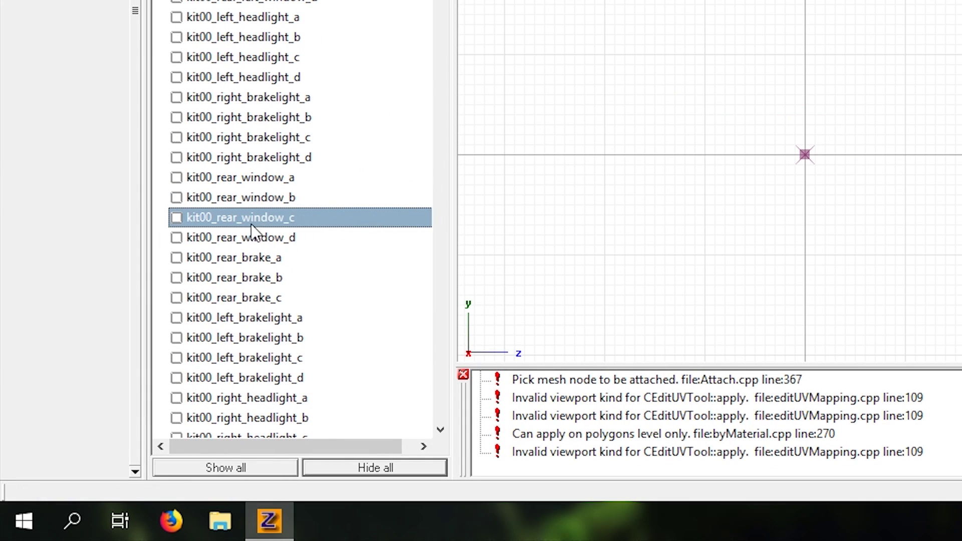
- Delete the kit00_front_tire_d object
{"action": "scroll", "coordinate": [332, 77], "scroll_direction": "down", "scroll_amount": 10}
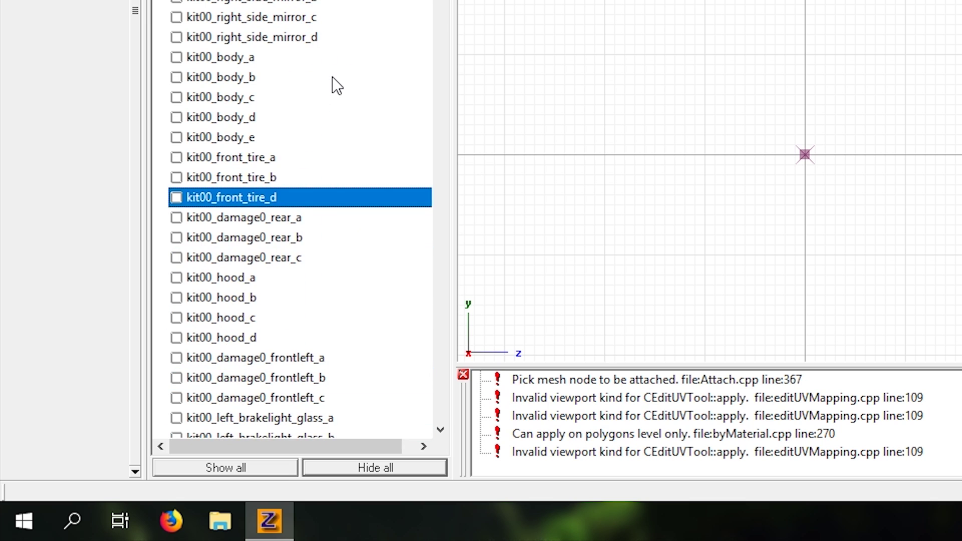
{"action": "left_click", "coordinate": [195, 140]}
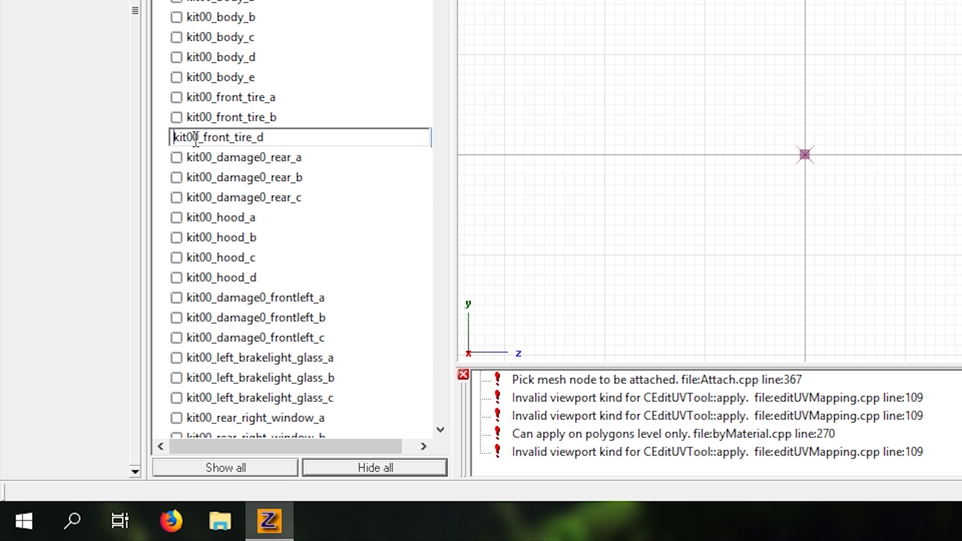
{"action": "key", "text": "Down"}
{"action": "left_click", "coordinate": [174, 138]}
{"action": "left_click", "coordinate": [173, 138]}
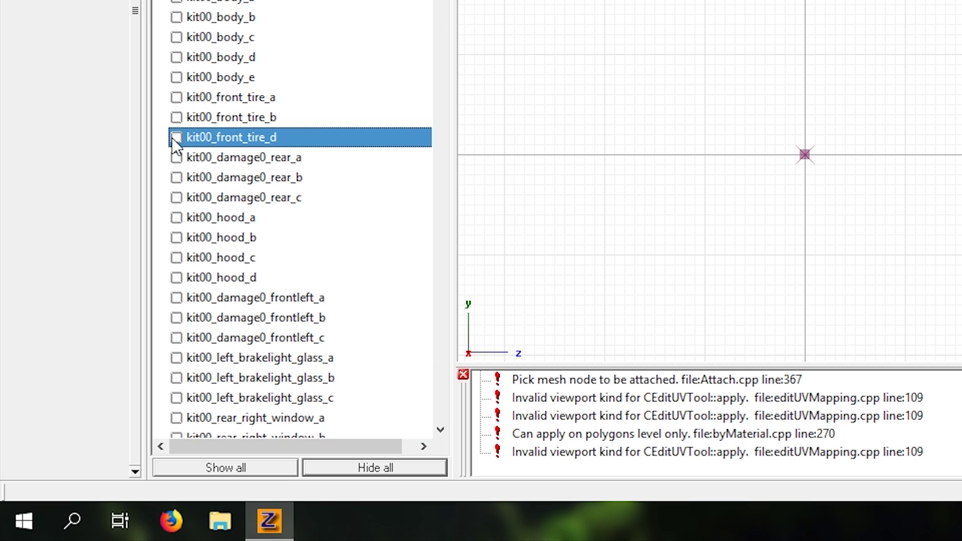
{"action": "left_click", "coordinate": [212, 148]}
{"action": "right_click", "coordinate": [218, 137]}
{"action": "mouse_move", "coordinate": [281, 156]}
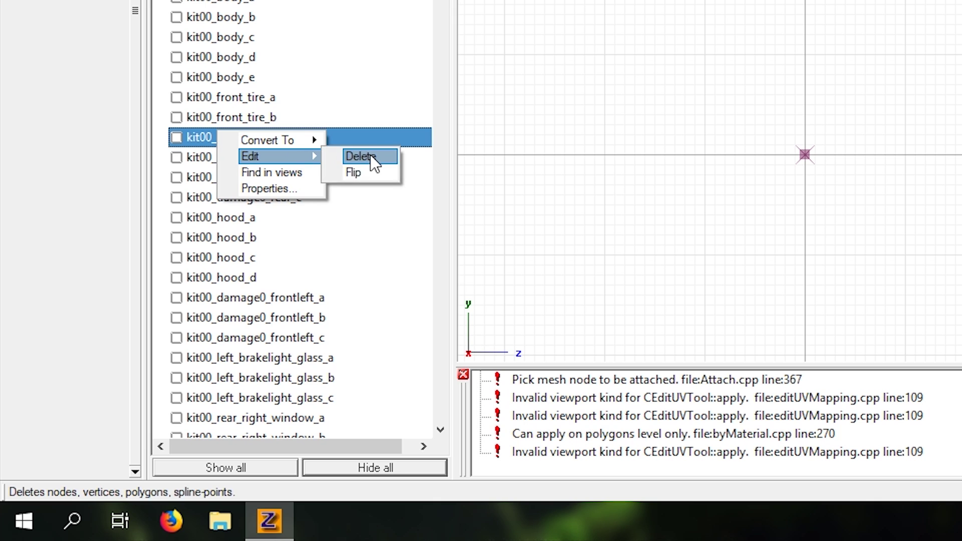
{"action": "left_click", "coordinate": [369, 156]}
- Rename kit00_front_tire_b as kit00_front_tire_c
{"action": "scroll", "coordinate": [345, 185], "scroll_direction": "down", "scroll_amount": 20}
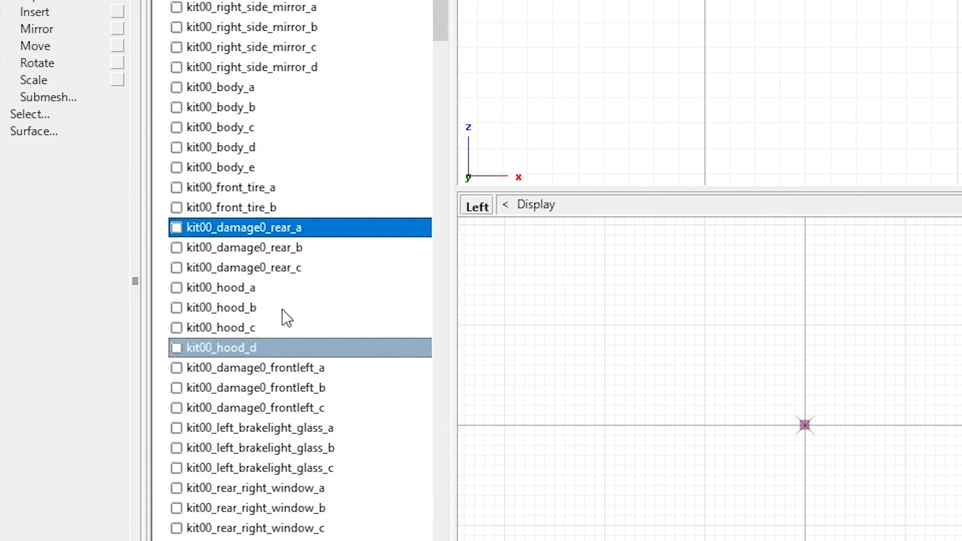
{"action": "left_click", "coordinate": [281, 206]}
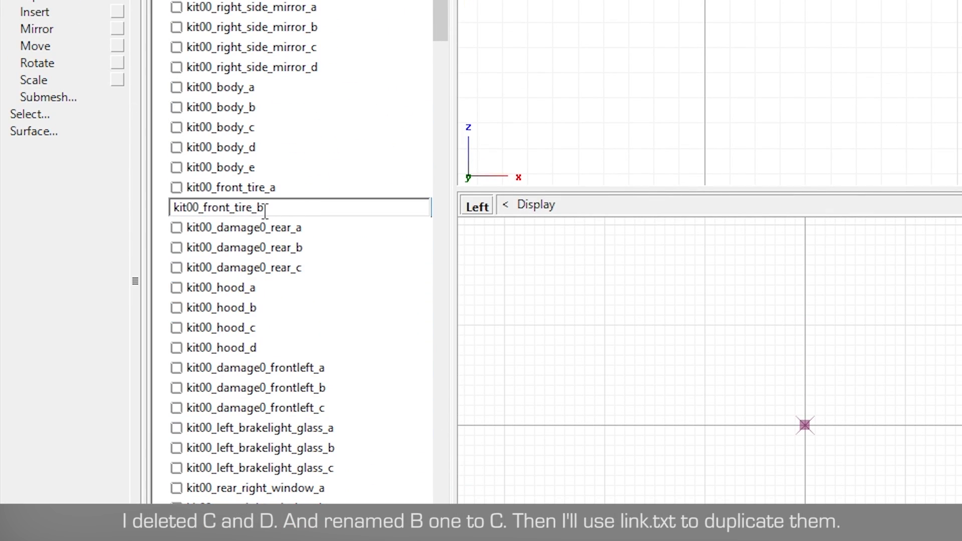
{"action": "left_click_drag", "start_coordinate": [267, 207], "coordinate": [258, 207]}
{"action": "type", "text": "c"}
{"action": "left_click", "coordinate": [295, 248]}
{"action": "left_click", "coordinate": [297, 207]}
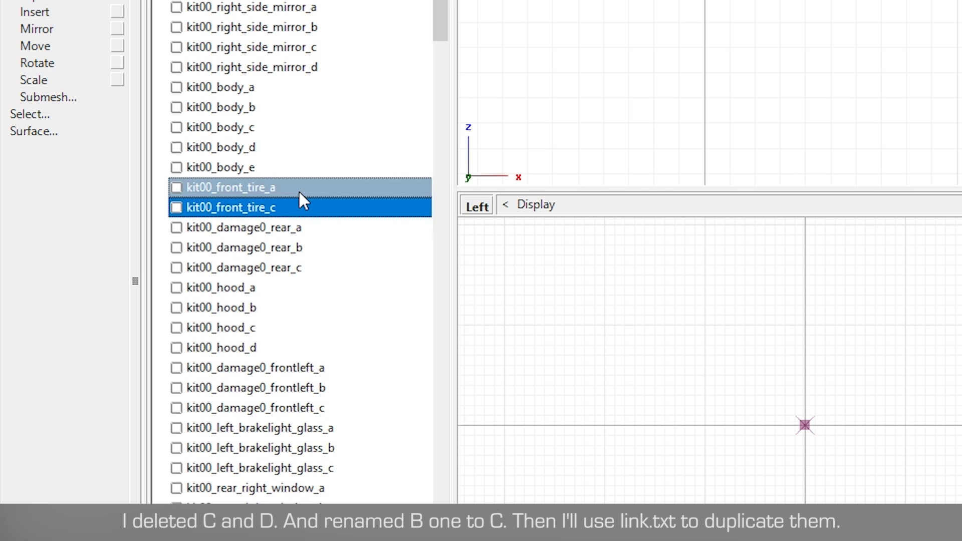
{"action": "left_click", "coordinate": [299, 192]}
{"action": "left_click", "coordinate": [312, 205]}
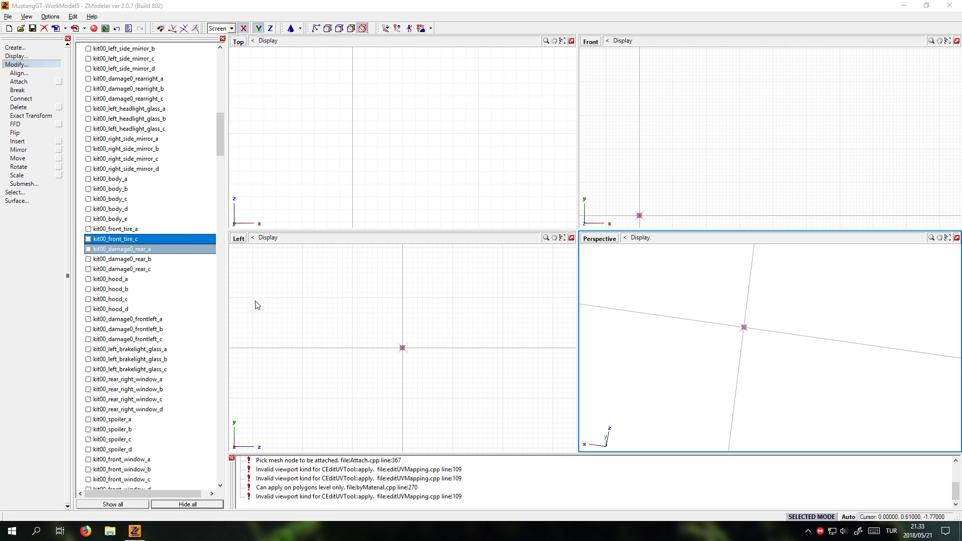
{"action": "left_click", "coordinate": [146, 229]}
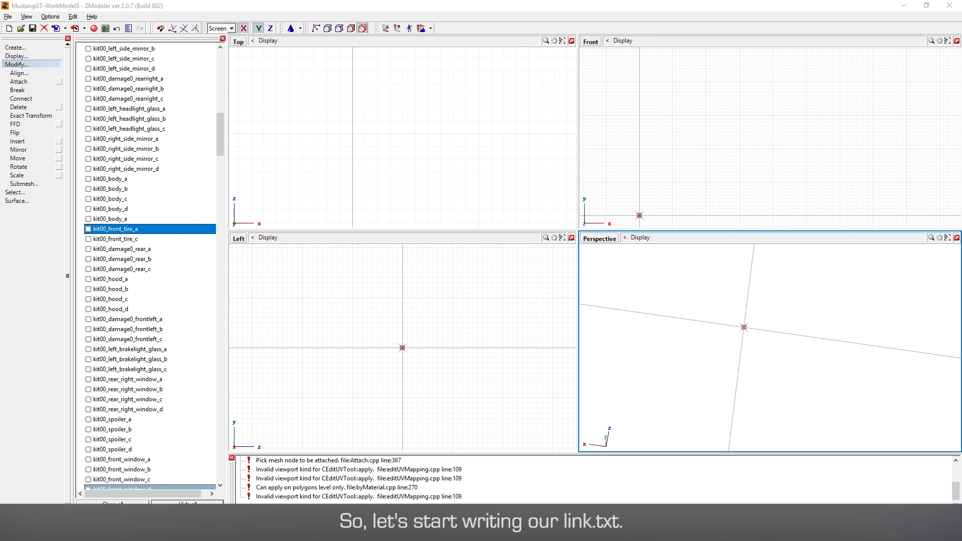
- In an empty Notepad document, write the comments "# link.txt" and "# destination part", "source part", "should copy mount points" as column headings
{"action": "left_click_drag", "start_coordinate": [961, 221], "coordinate": [410, 162]}
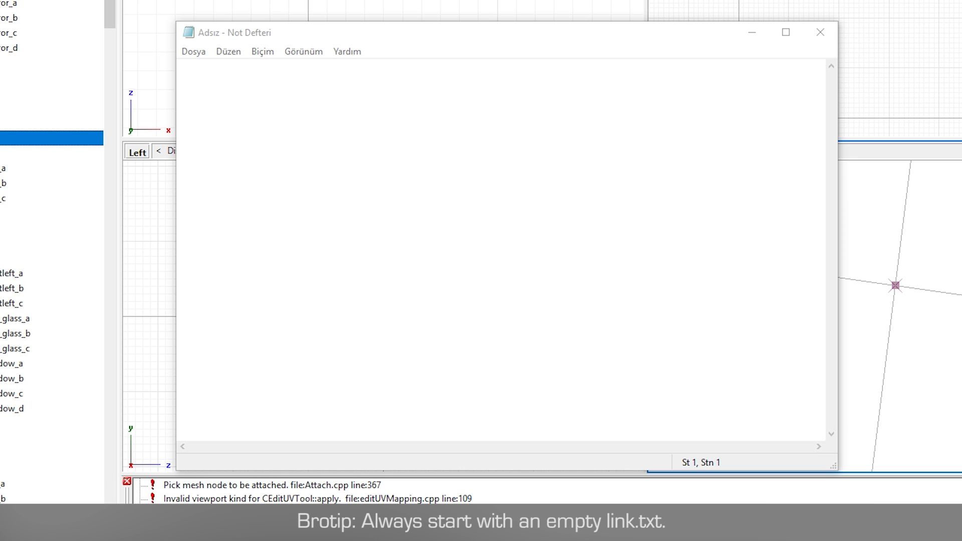
{"action": "left_click", "coordinate": [338, 240]}
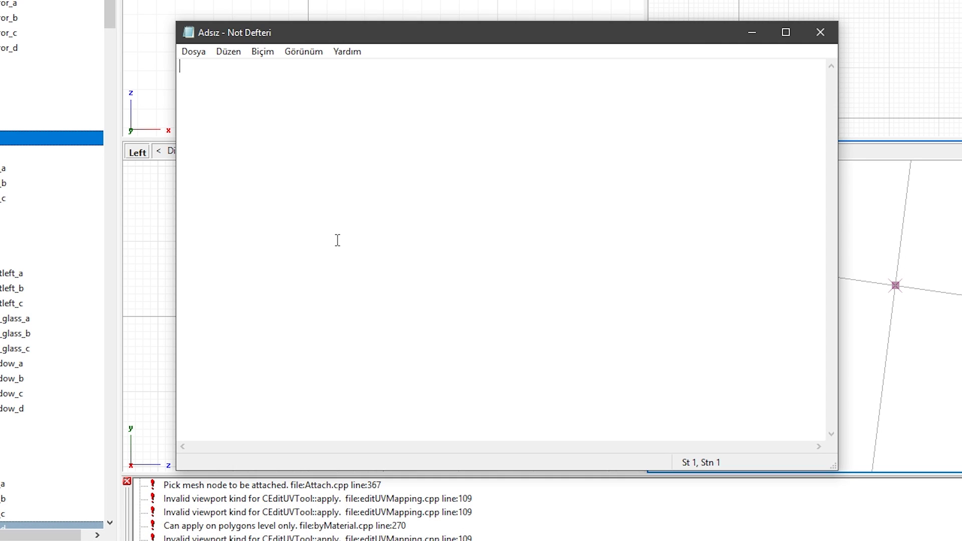
{"action": "type", "text": "# link.txt"}
{"action": "key", "text": "Return"}
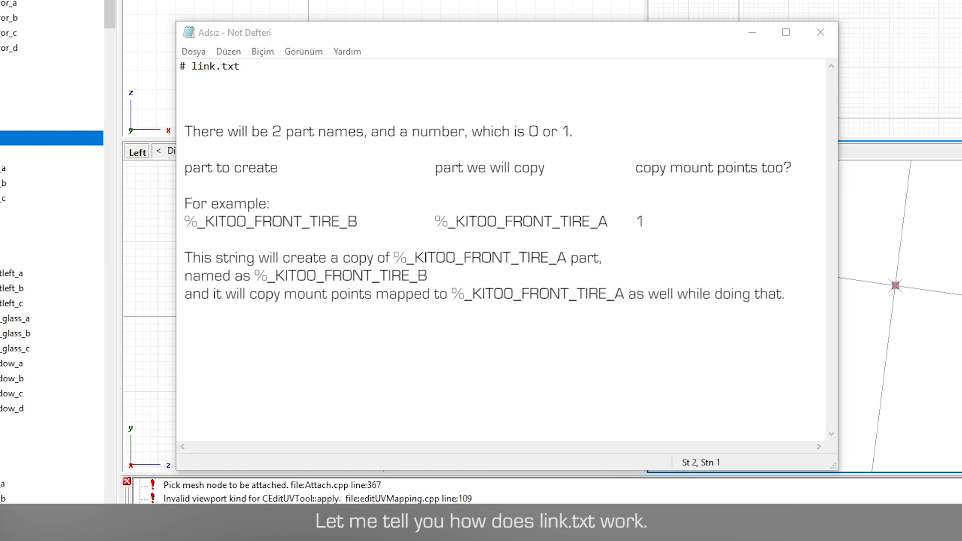
{"action": "left_click", "coordinate": [215, 95]}
{"action": "type", "text": "# destination part\t\tsource part\t\t\tshould copy mount points"}
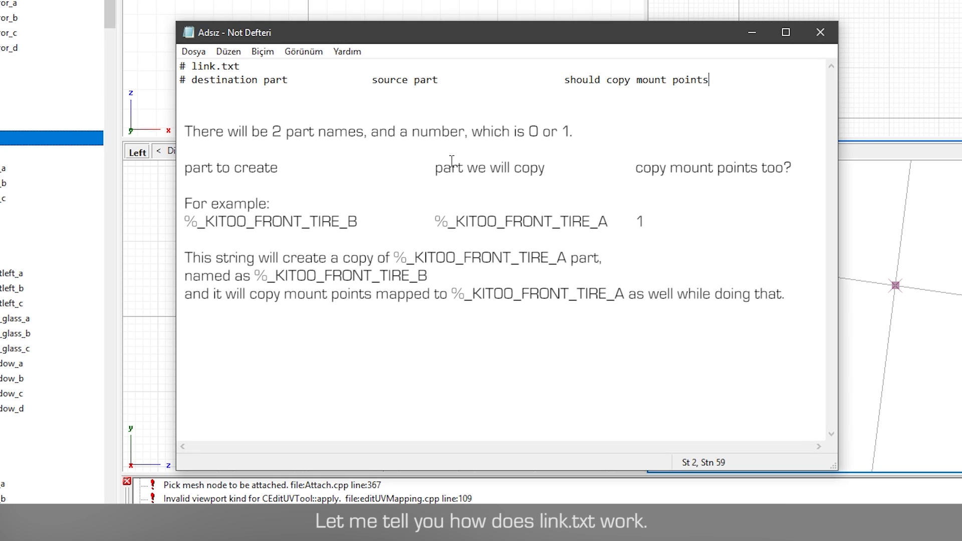
{"action": "key", "text": "Return"}
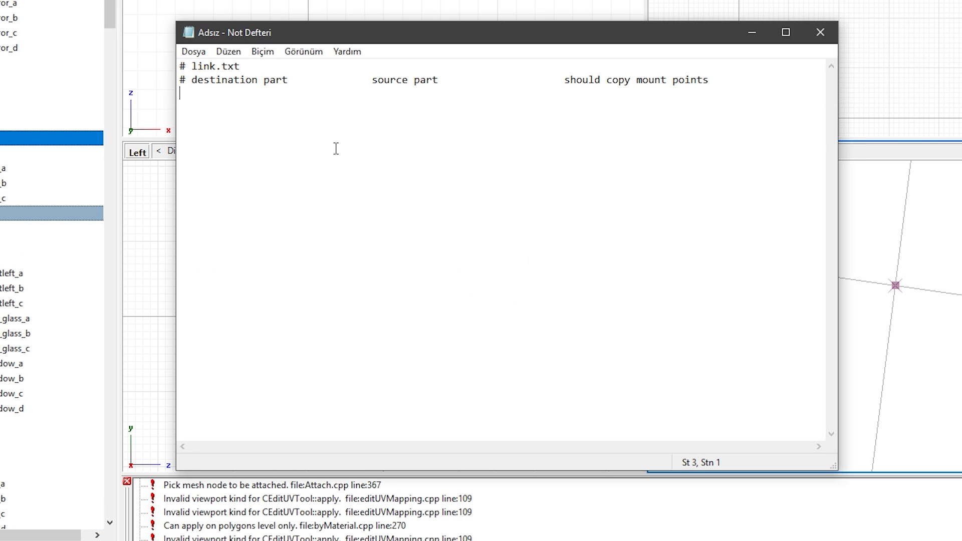
- Add a "# front bumper autosculpt" section mapping %_KIT00_FRONT_BUMPER_T0_A through D to %_KIT00_FRONT_BUMPER_A through D, each with mount-point value 0
{"action": "type", "text": "# front bumper autosculpt"}
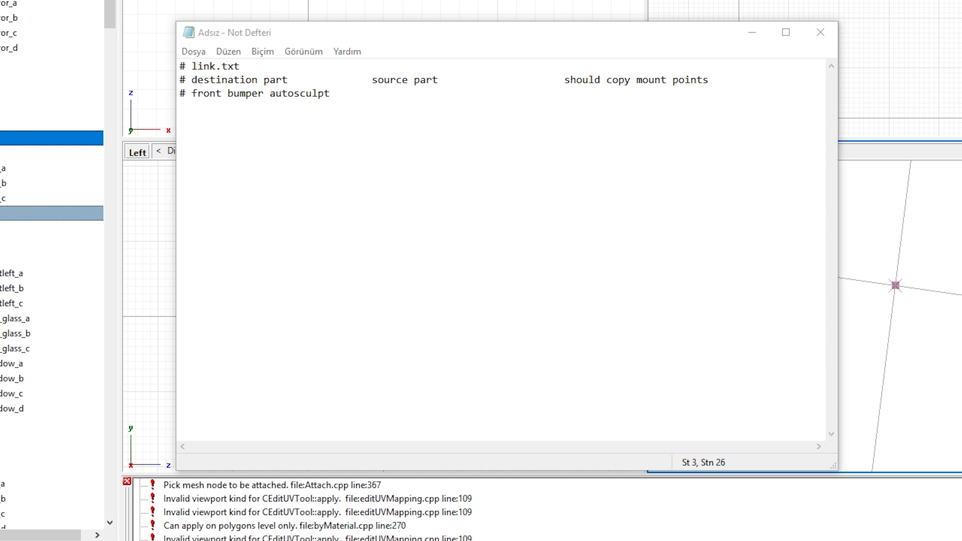
{"action": "left_click", "coordinate": [523, 147]}
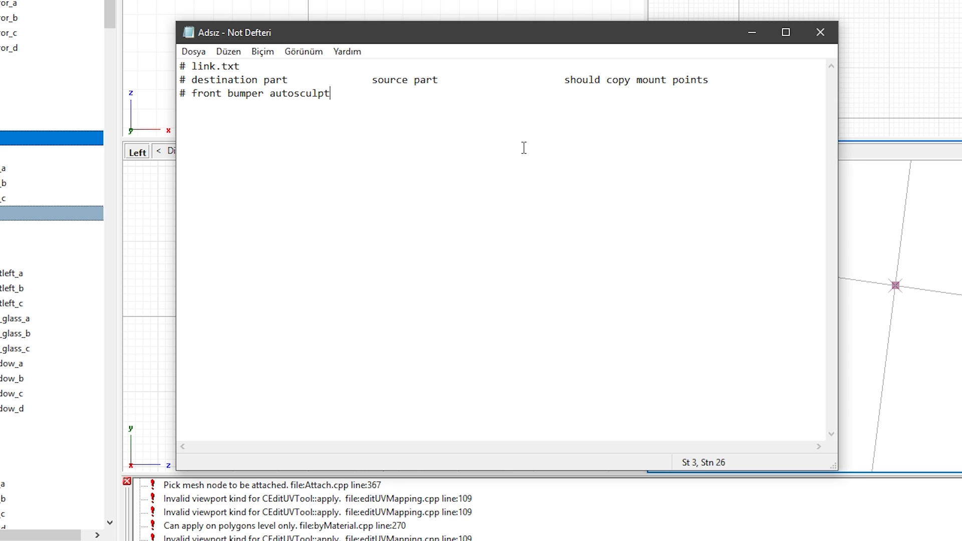
{"action": "key", "text": "Return"}
{"action": "type", "text": "%_KIT00_FRONT_BUMPER_T0_A\t%_KIT00_FRONT_BUMPER_A\t\t0 %_KIT00_FRONT_BUMPER_T0_B\t%_KIT00_FRONT_BUMPER_B\t\t0 %_KIT00_FRONT_BUMPER_T0_C\t%_KIT00_FRONT_BUMPER_C\t\t0 %_KIT00_FRONT_BUMPER_T0_D\t%_KIT00_FRONT_BUMPER_D\t\t0"}
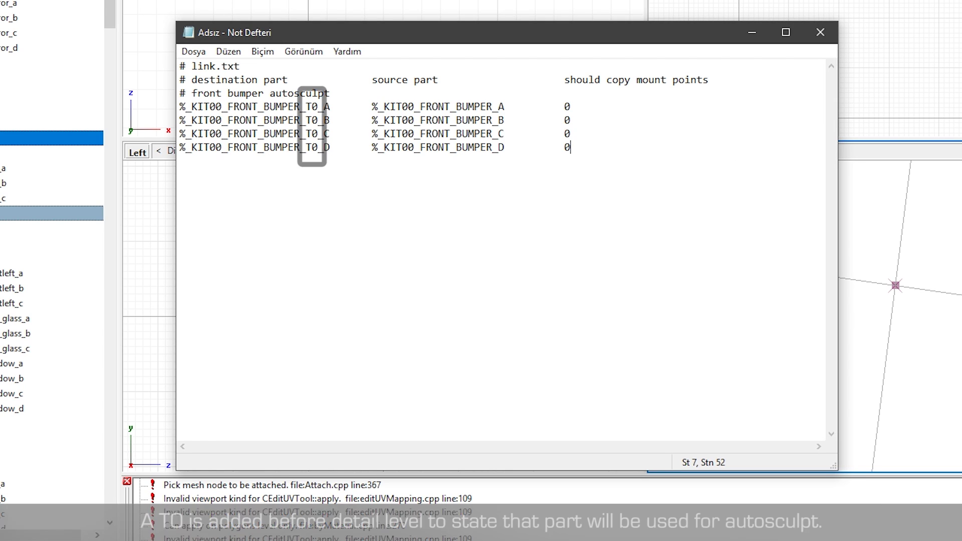
{"action": "left_click_drag", "start_coordinate": [302, 107], "coordinate": [320, 106]}
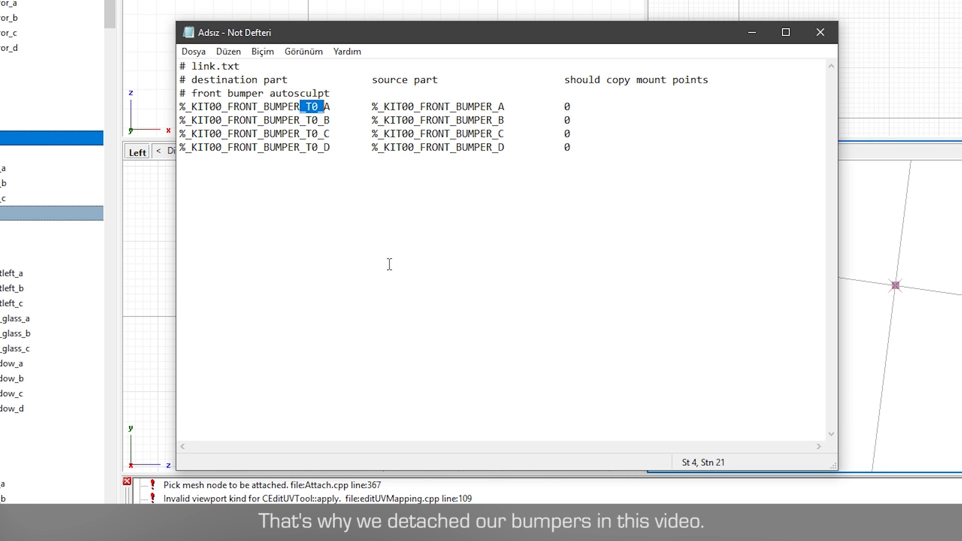
{"action": "left_click", "coordinate": [609, 151]}
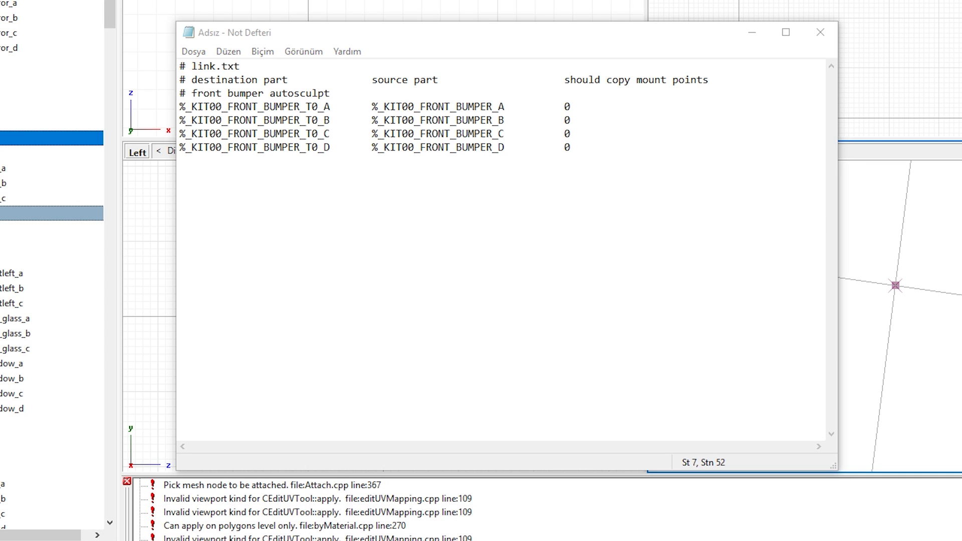
- Add a "#" separator and "# rear bumper autosculpt" section mapping %_KIT00_REAR_BUMPER_T0_A through D to %_KIT00_REAR_BUMPER_A through D, each with 0
{"action": "left_click", "coordinate": [735, 279]}
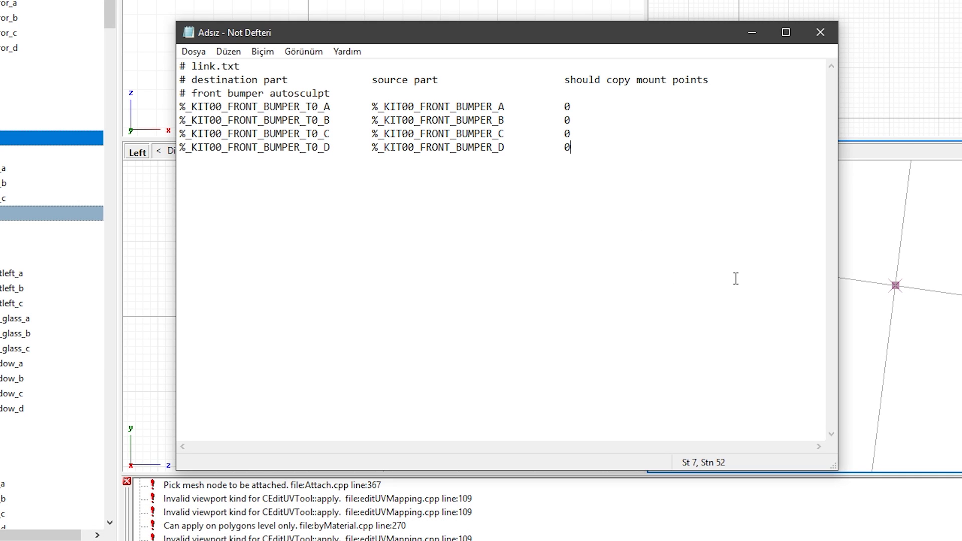
{"action": "key", "text": "Return"}
{"action": "type", "text": "# # rear bumper autosculpt %_KIT00_REAR_BUMPER_T0_A\t%_KIT00_REAR_BUMPER_A\t\t0 %_KIT00_REAR_BUMPER_T0_B\t%_KIT00_REAR_BUMPER_B\t\t0 %_KIT00_REAR_BUMPER_T0_C\t%_KIT00_REAR_BUMPER_C\t\t0 %_KIT00_REAR_BUMPER_T0_D\t%_KIT00_REAR_BUMPER_D\t\t0"}
{"action": "key", "text": "Return"}
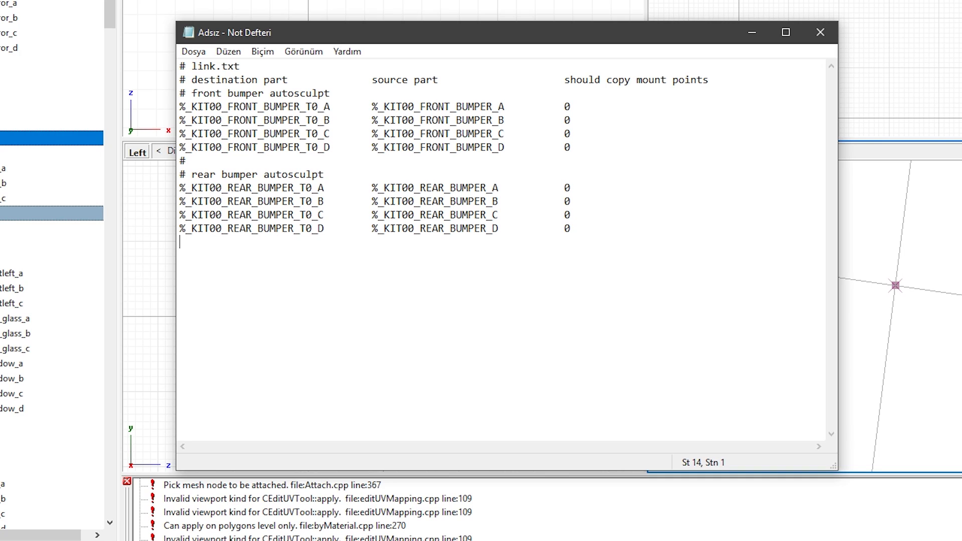
- Add a "# skirt autosculpt" section mapping %_KIT00_SKIRT_T0_A through D to %_KIT00_SKIRT_A through D with 0, enclosed by "#" separator lines
{"action": "key", "text": "alt+Tab"}
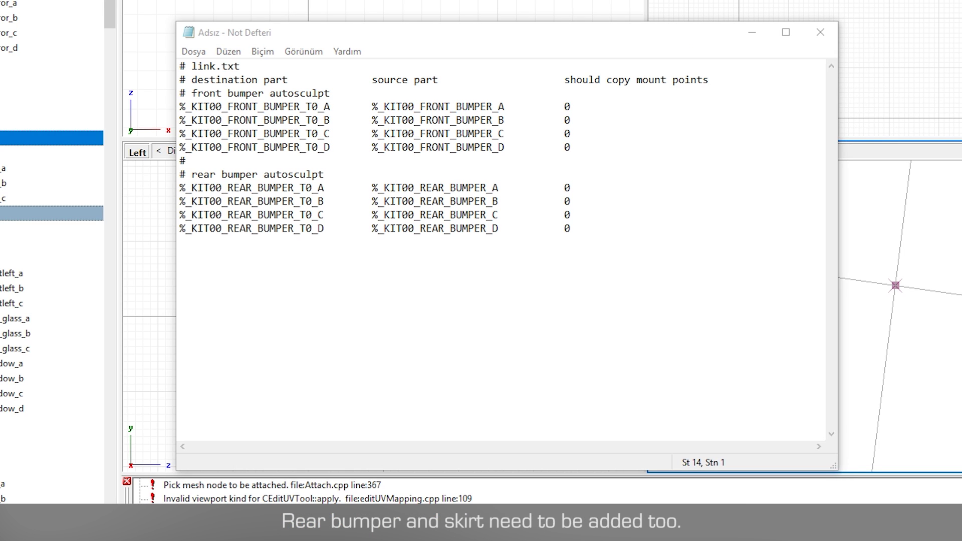
{"action": "left_click", "coordinate": [382, 332]}
{"action": "type", "text": "# # skirt autosculpt %_KIT00_SKIRT_T0_A\t\t%_KIT00_SKIRT_A\t\t\t0 %_KIT00_SKIRT_T0_B\t\t%_KIT00_SKIRT_B\t\t\t0 %_KIT00_SKIRT_T0_C\t\t%_KIT00_SKIRT_C\t\t\t0 %_KIT00_SKIRT_T0_D\t\t%_KIT00_SKIRT_D\t\t\t0 #"}
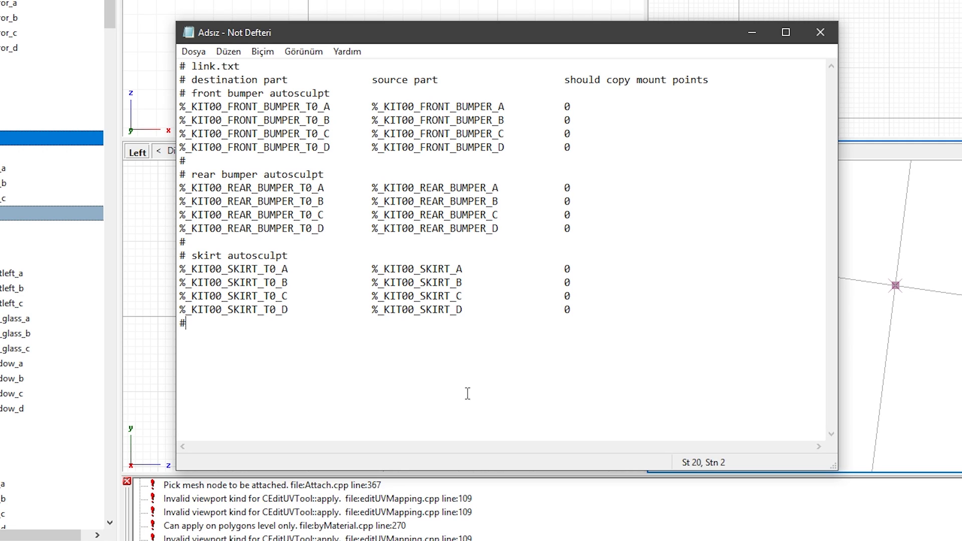
- Below the skirt section, add the comment "# tire lod c and d" and the entry %_KIT00_FRONT_TIRE_B from %_KIT00_FRONT_TIRE_A with value 1
{"action": "key", "text": "Return"}
{"action": "type", "text": "#"}
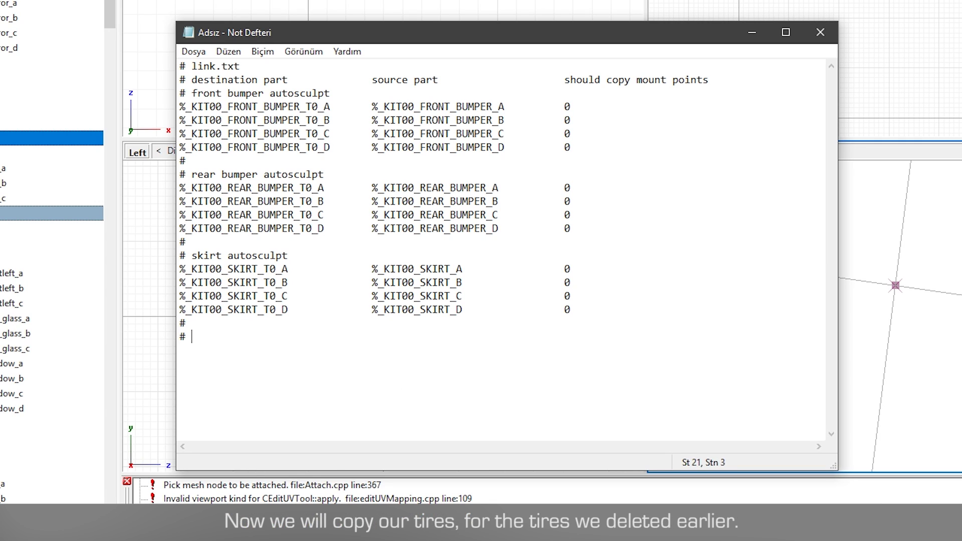
{"action": "type", "text": " tire lod c and d "}
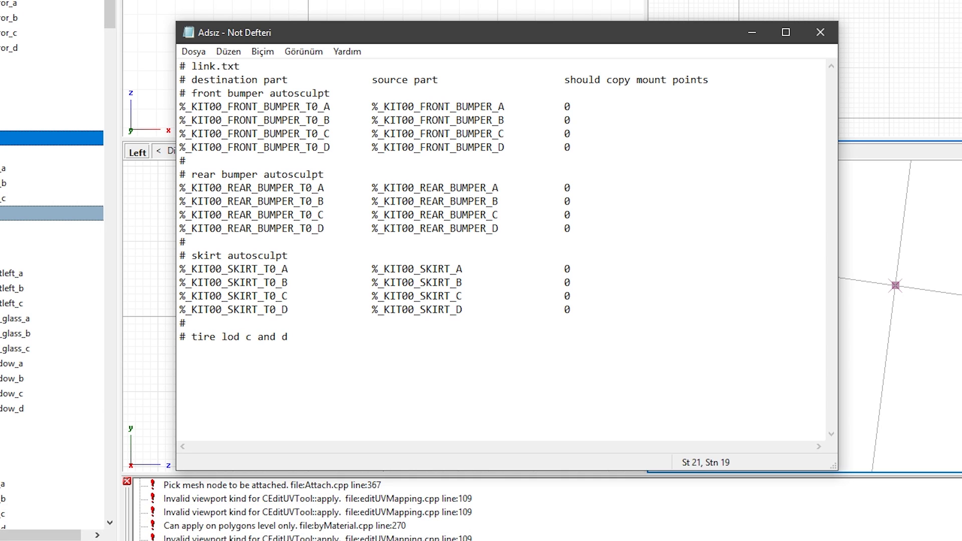
{"action": "type", "text": "%_KIT00_FRONT_TIRE_B\t"}
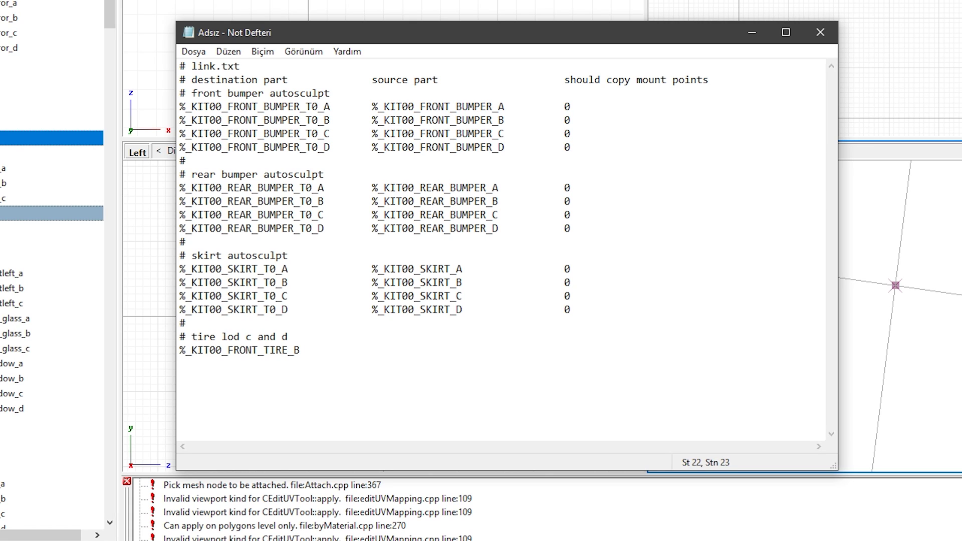
{"action": "type", "text": "%_KIT00"}
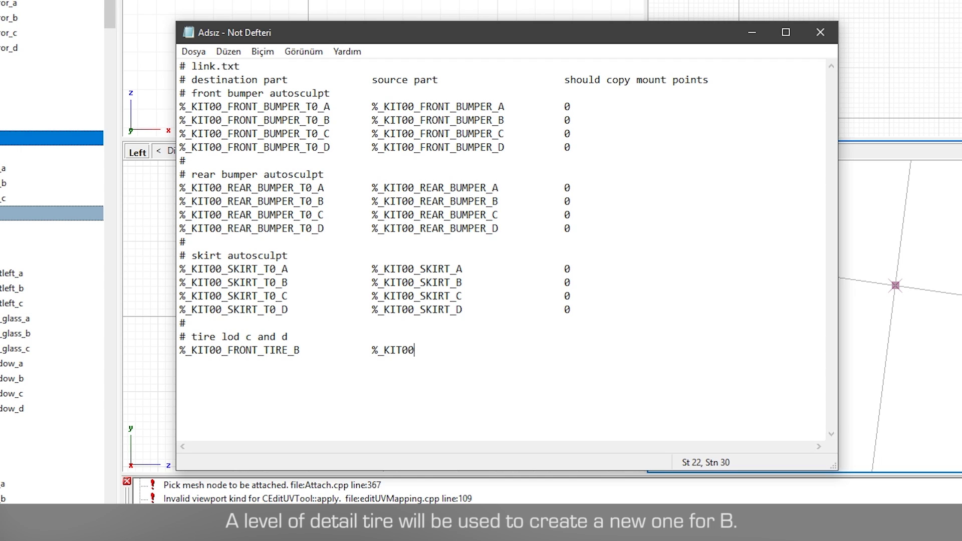
{"action": "type", "text": "_FRONT_TIRE_A"}
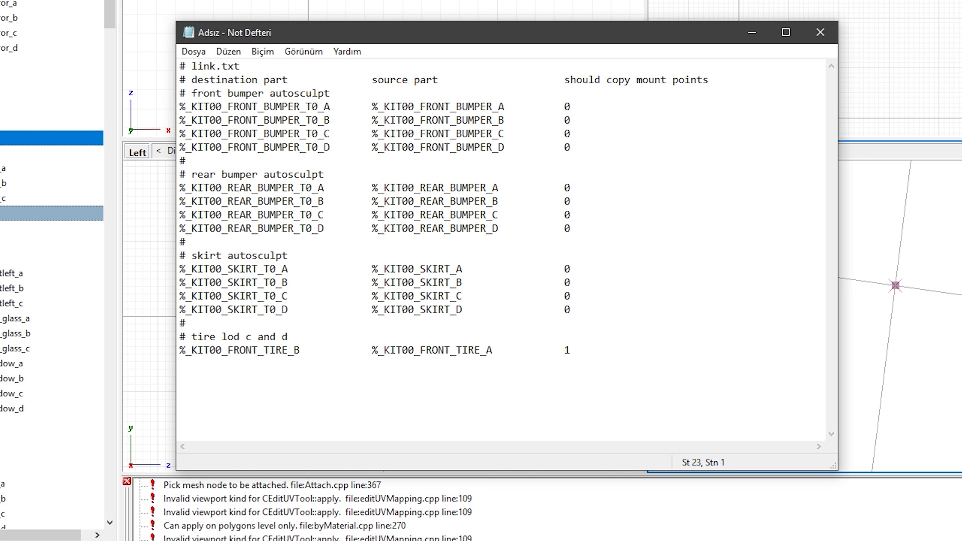
- Add the entry %_KIT00_FRONT_TIRE_D copied from %_KIT00_FRONT_TIRE_C, with mount-point value 1
{"action": "type", "text": "%_KIT00_FRONT_TIRE_D"}
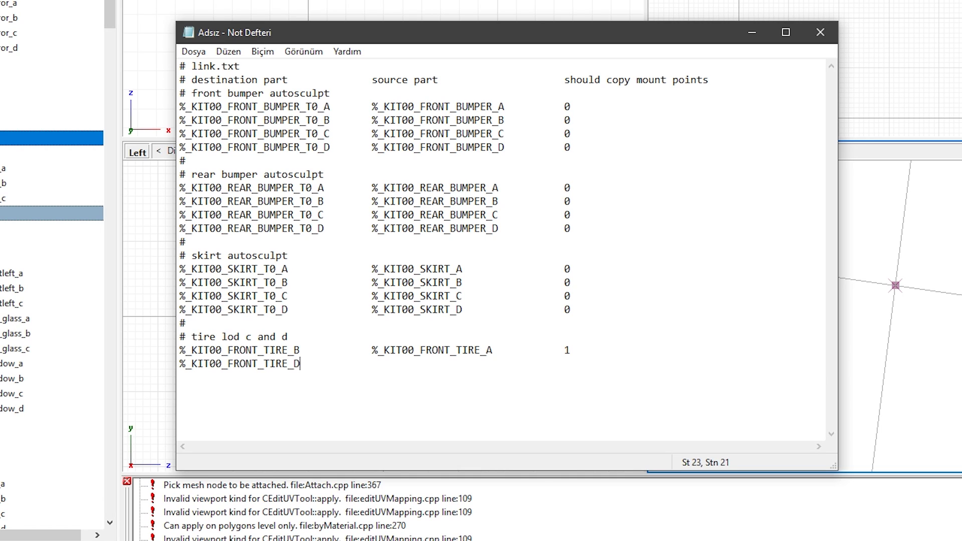
{"action": "key", "text": "Tab"}
{"action": "key", "text": "Tab"}
{"action": "type", "text": "%_K"}
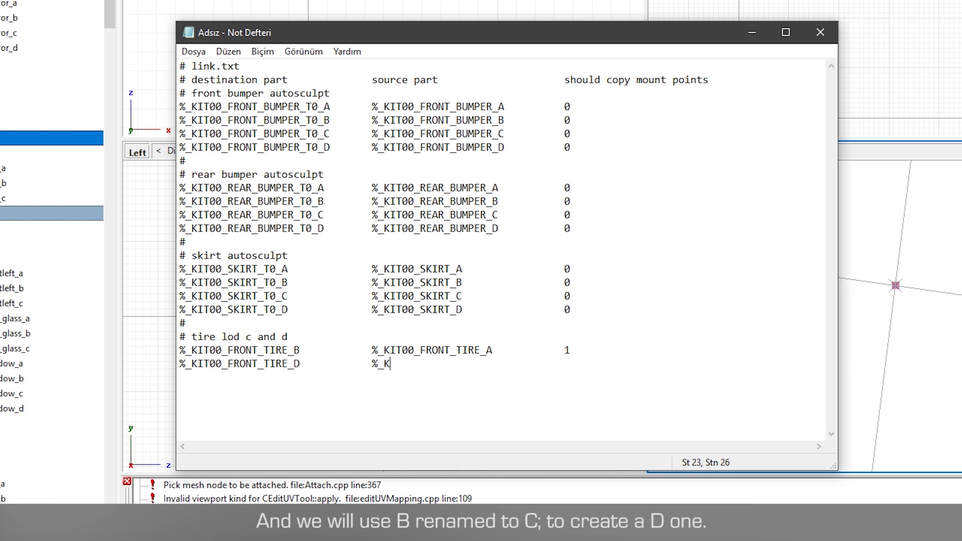
{"action": "type", "text": "IT00_FRONT_TIRE_C"}
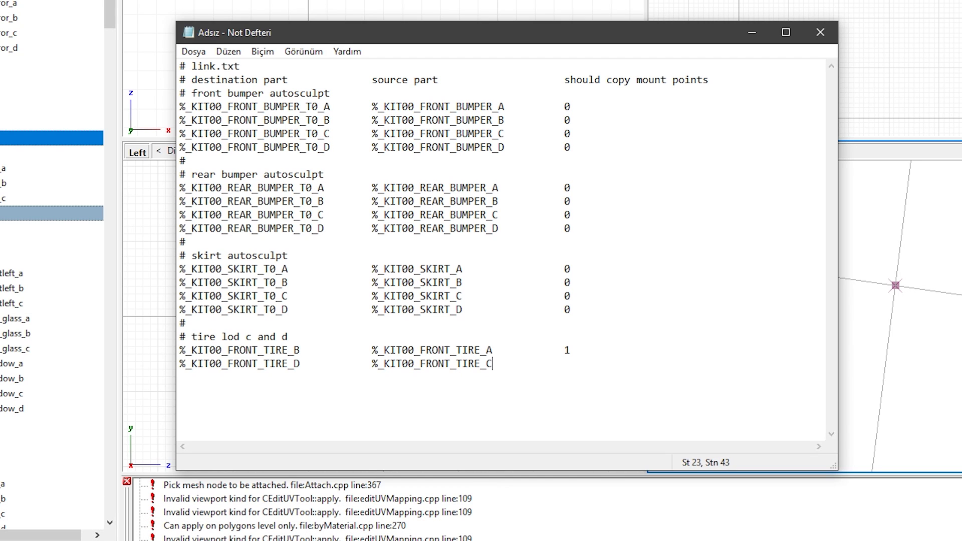
{"action": "key", "text": "Return"}
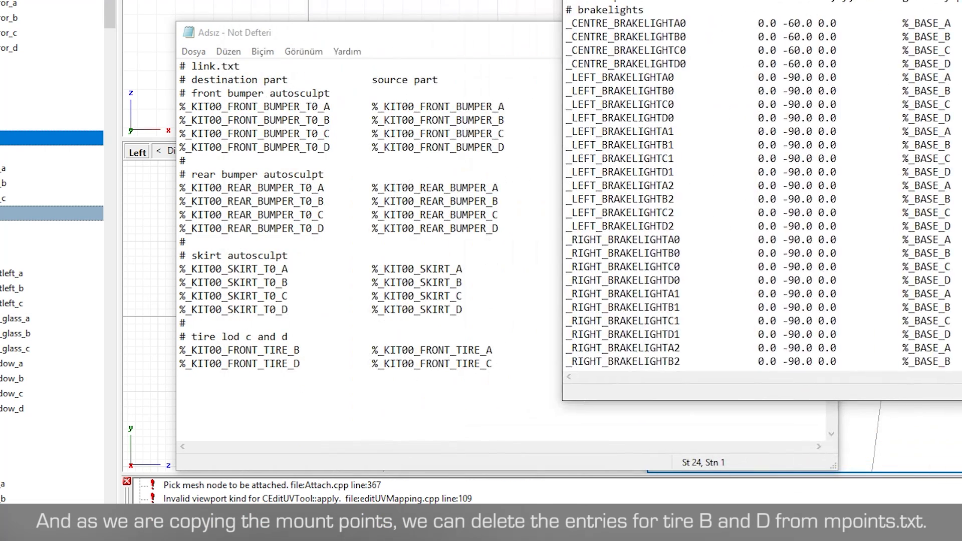
- In mpoints.txt, delete the _FRONT_BRAKEB0 line attached to %_KIT00_FRONT_TIRE_B from the brakes section
{"action": "scroll", "coordinate": [798, 122], "scroll_direction": "down", "scroll_amount": 12}
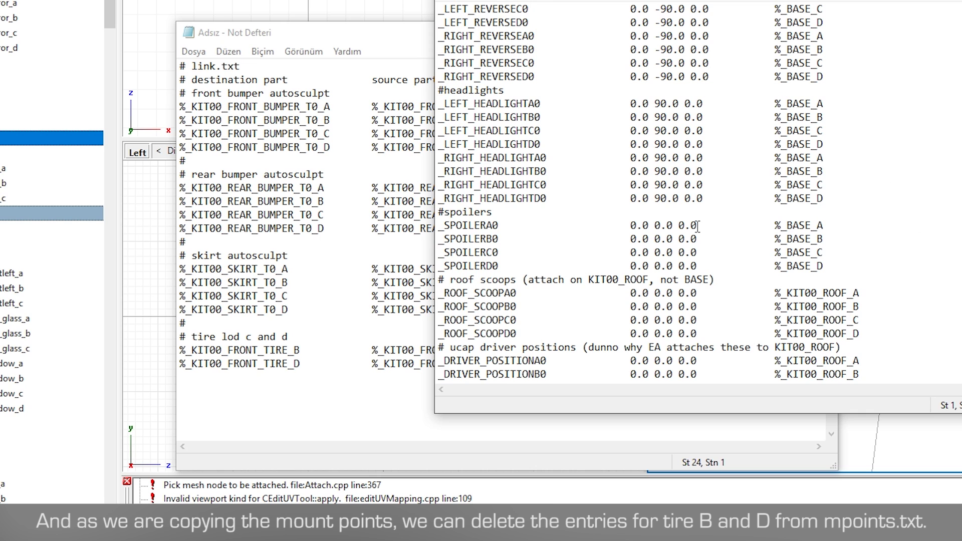
{"action": "scroll", "coordinate": [698, 227], "scroll_direction": "down", "scroll_amount": 6}
{"action": "scroll", "coordinate": [698, 227], "scroll_direction": "down", "scroll_amount": 20}
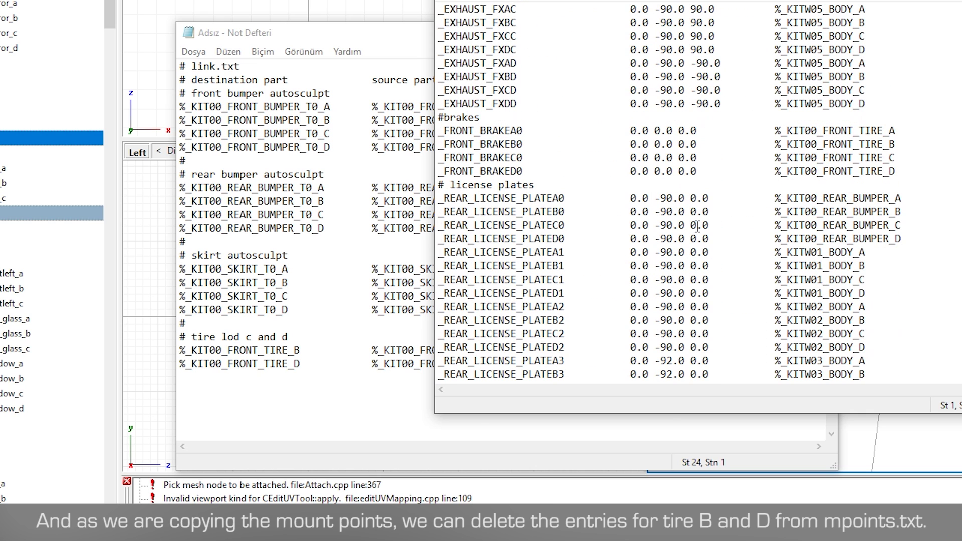
{"action": "scroll", "coordinate": [698, 226], "scroll_direction": "up", "scroll_amount": 6}
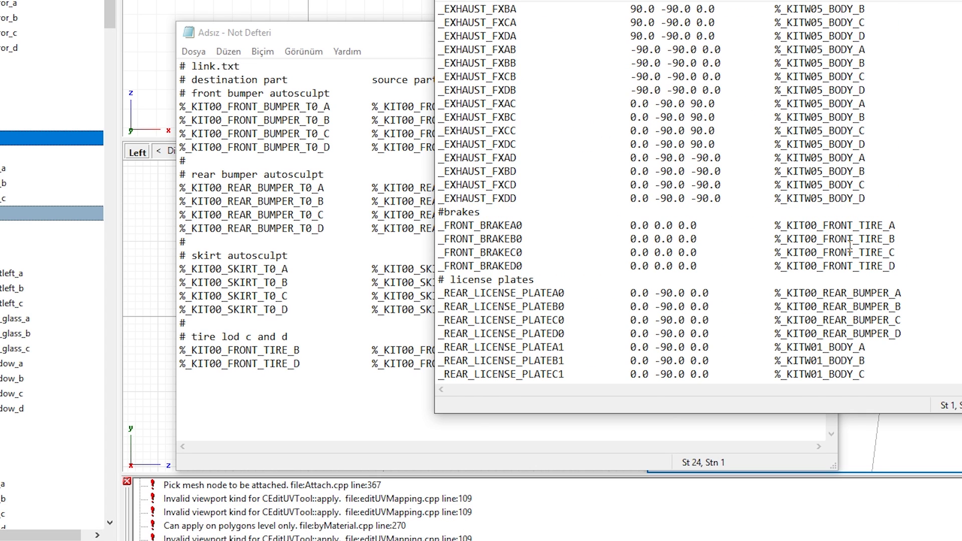
{"action": "left_click_drag", "start_coordinate": [897, 239], "coordinate": [428, 239]}
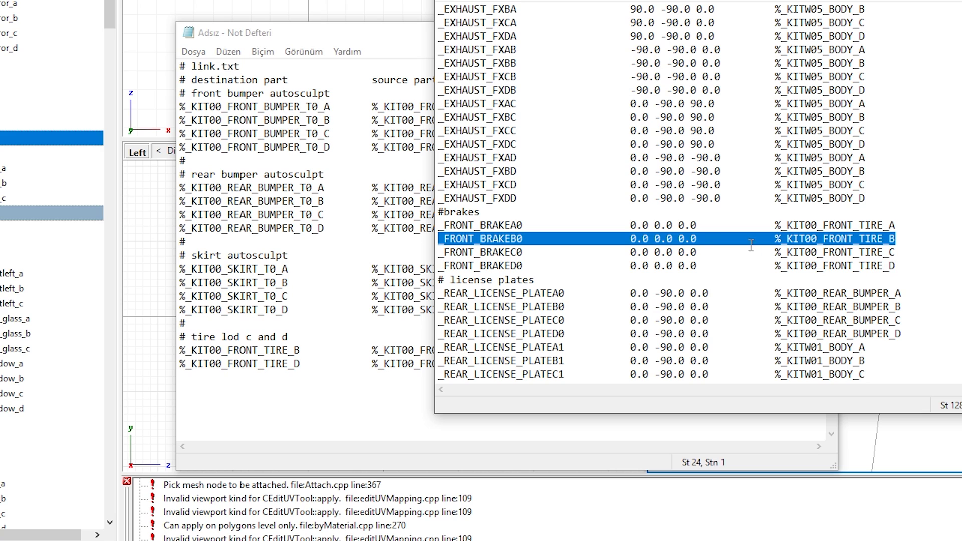
{"action": "key", "text": "Delete"}
{"action": "key", "text": "Delete"}
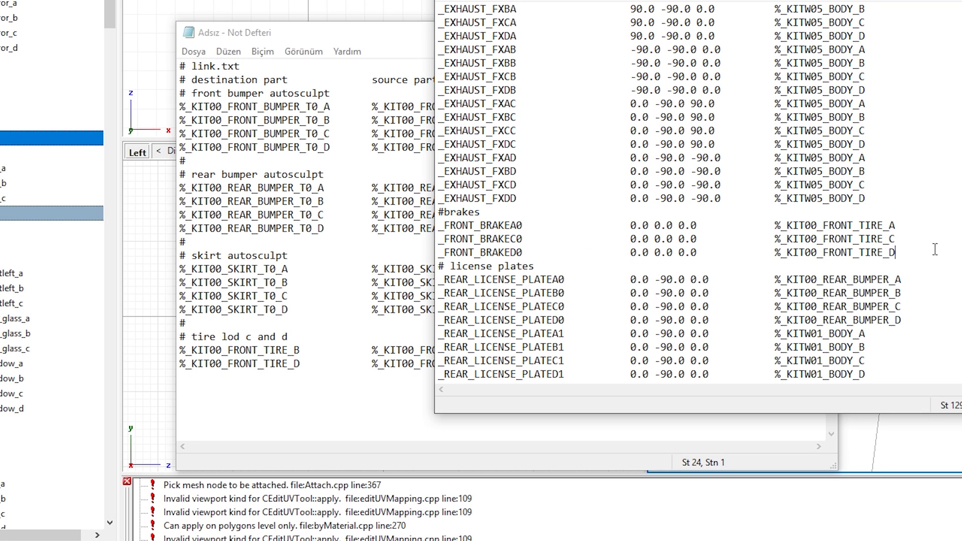
- Delete the _FRONT_BRAKED0 line attached to %_KIT00_FRONT_TIRE_D, then save and close mpoints.txt
{"action": "left_click_drag", "start_coordinate": [935, 250], "coordinate": [424, 252]}
{"action": "key", "text": "Delete"}
{"action": "key", "text": "Delete"}
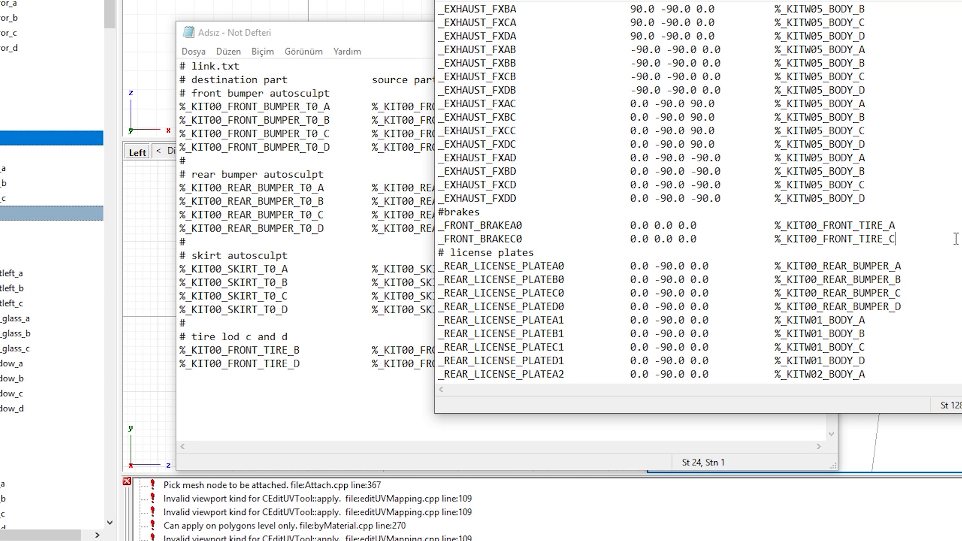
{"action": "key", "text": "ctrl+s"}
{"action": "key", "text": "alt+F4"}
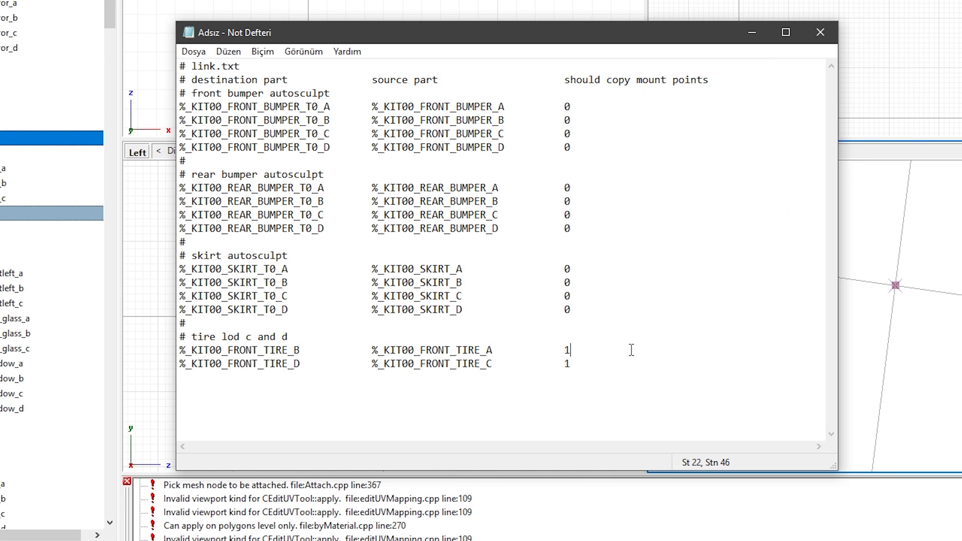
- Add a "#" separator and "# stock front tire autosculpt" section mapping %_KIT00_FRONT_TIRE_T0_A through D to %_KIT00_FRONT_TIRE_A through D, each with 0
{"action": "left_click", "coordinate": [629, 347]}
{"action": "key", "text": "ctrl+s"}
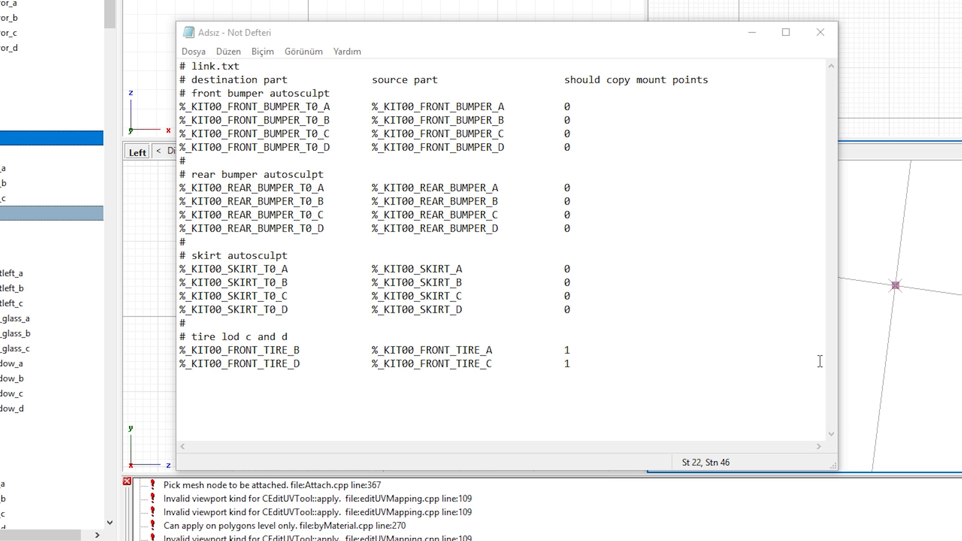
{"action": "left_click", "coordinate": [709, 383]}
{"action": "type", "text": "# stock front tire autosculpt %_KIT00_FRONT_TIRE_T0_A\t\t%_KIT00_FRONT_TIRE_A\t\t0 %_KIT00_FRONT_TIRE_T0_B\t\t%_KIT00_FRONT_TIRE_B\t\t0 %_KIT00_FRONT_TIRE_T0_C\t\t%_KIT00_FRONT_TIRE_C\t\t0 %_KIT00_FRONT_TIRE_T0_D\t\t%_KIT00_FRONT_TIRE_D\t\t0"}
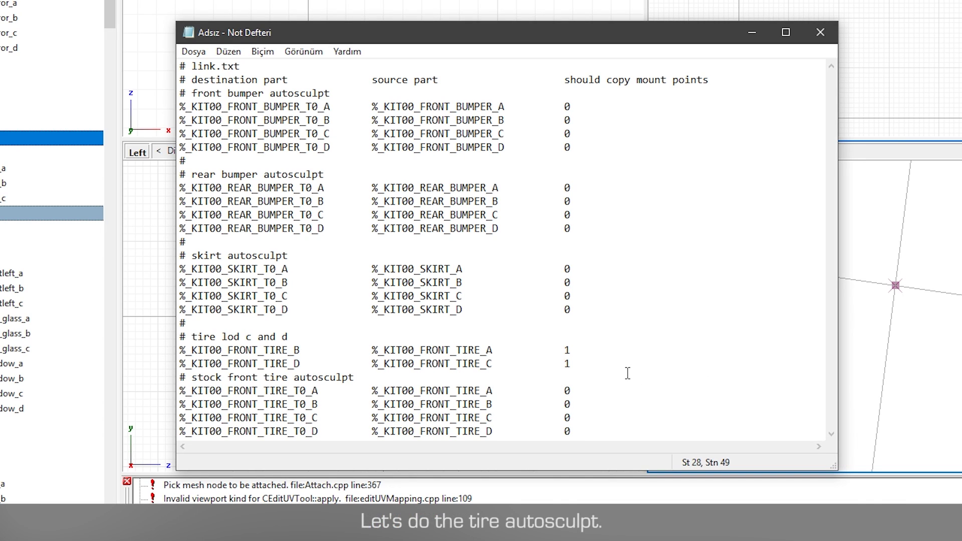
{"action": "left_click", "coordinate": [604, 357]}
{"action": "key", "text": "Return"}
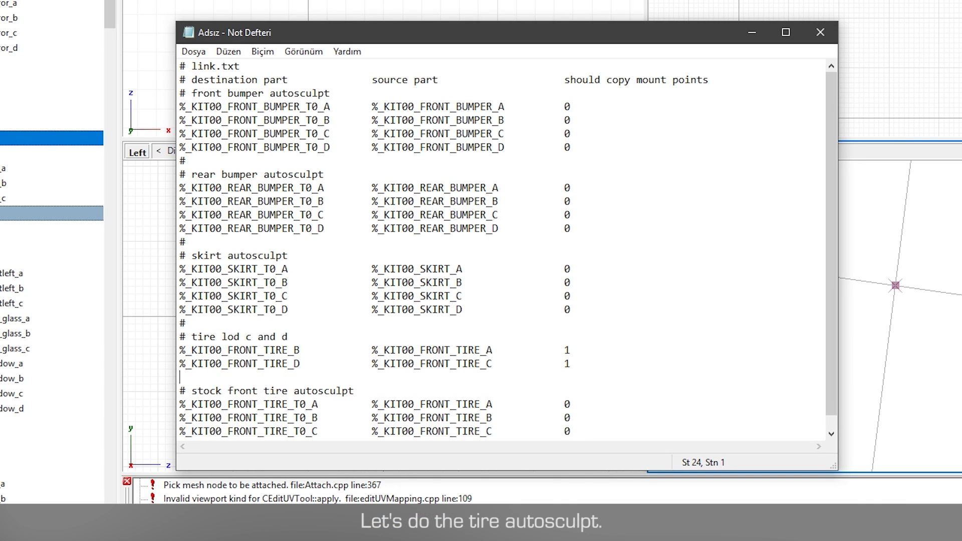
{"action": "type", "text": "#"}
{"action": "scroll", "coordinate": [582, 305], "scroll_direction": "down", "scroll_amount": 1}
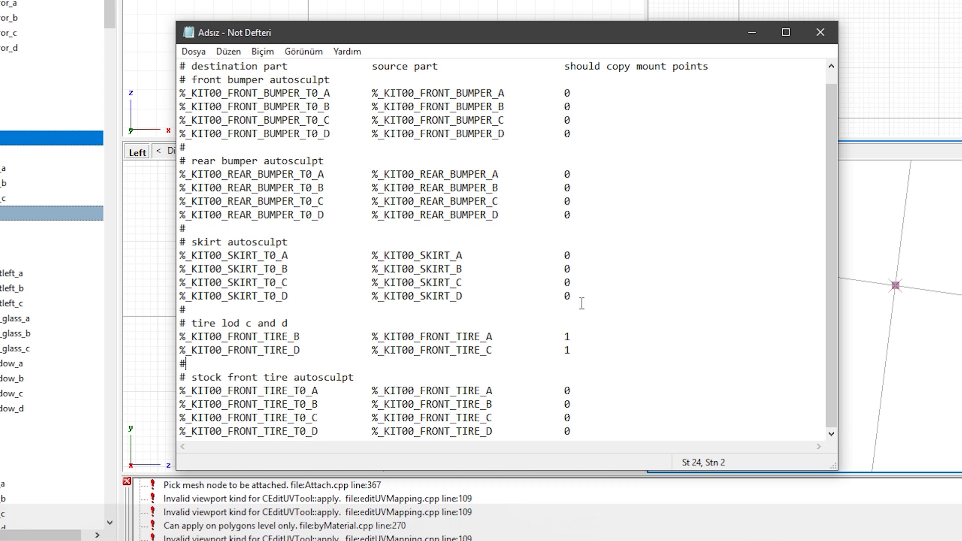
{"action": "left_click", "coordinate": [333, 408]}
{"action": "left_click", "coordinate": [505, 391]}
{"action": "left_click", "coordinate": [308, 398]}
{"action": "left_click", "coordinate": [319, 400]}
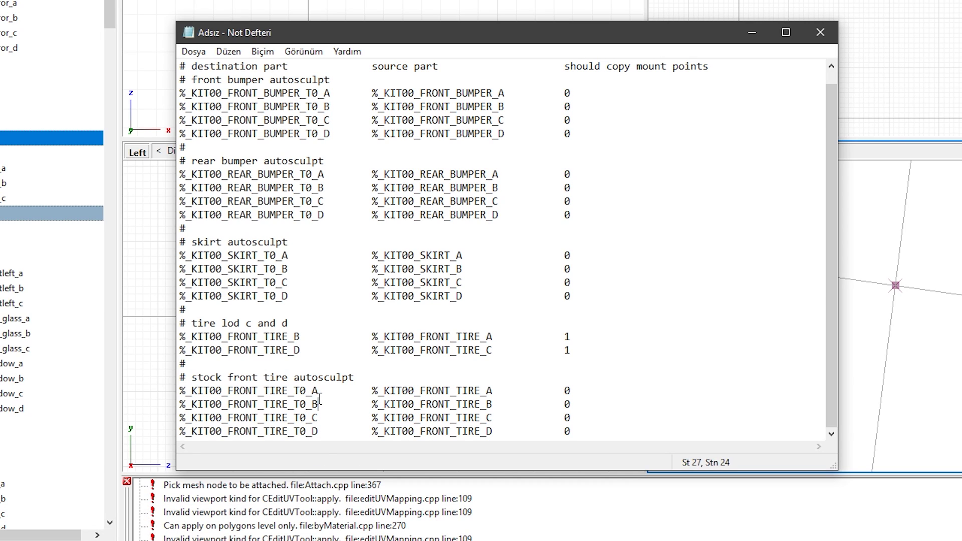
- In the stock front tire autosculpt section, set the source of %_KIT00_FRONT_TIRE_T0_B to %_KIT00_FRONT_TIRE_A and of %_KIT00_FRONT_TIRE_T0_D to %_KIT00_FRONT_TIRE_C
{"action": "left_click", "coordinate": [314, 403]}
{"action": "left_click_drag", "start_coordinate": [315, 403], "coordinate": [319, 404]}
{"action": "left_click_drag", "start_coordinate": [486, 404], "coordinate": [493, 431]}
{"action": "type", "text": "A"}
{"action": "left_click", "coordinate": [493, 431]}
{"action": "type", "text": "C"}
- Add "# driver" copying %_KIT00_DRIVER_A/C to _B/_D and "# roof autosculpt (just to be safe)" copying %_KIT00_ROOF_A through D to %_KIT00_ROOF_T0_A through D, each with 0
{"action": "key", "text": "Down"}
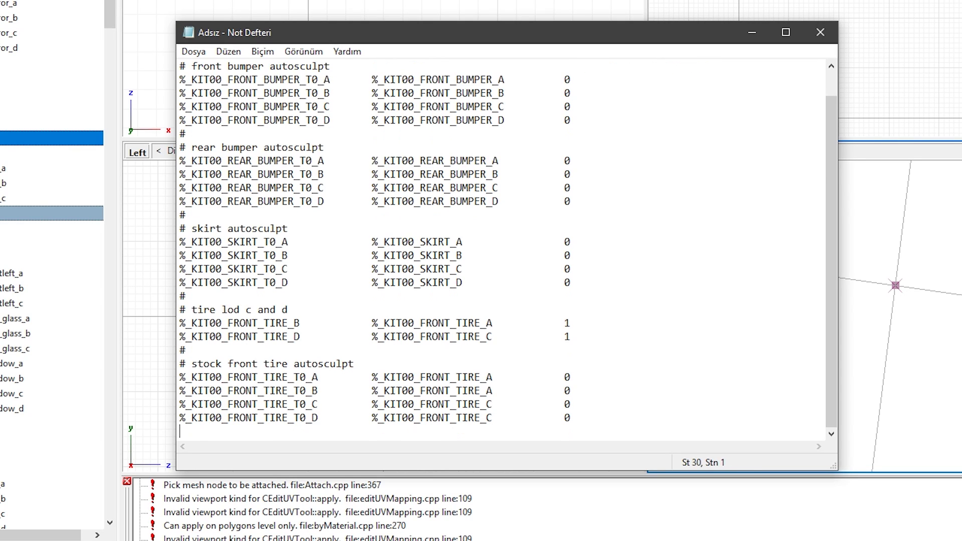
{"action": "type", "text": "# # driver %_KIT00_DRIVER_B\t\t%_KIT00_DRIVER_A\t\t0 %_KIT00_DRIVER_D\t\t%_KIT00_DRIVER_C\t\t0 # # roof autosculpt (just to be safe) %_KIT00_ROOF_T0_A\t\t%_KIT00_ROOF_A\t\t\t0 %_KIT00_ROOF_T0_B\t\t%_KIT00_ROOF_B\t\t\t0 %_KIT00_ROOF_T0_C\t\t%_KIT00_ROOF_C\t\t\t0 %_KIT00_ROOF_T0_D\t\t%_KIT00_ROOF_D\t\t\t0"}
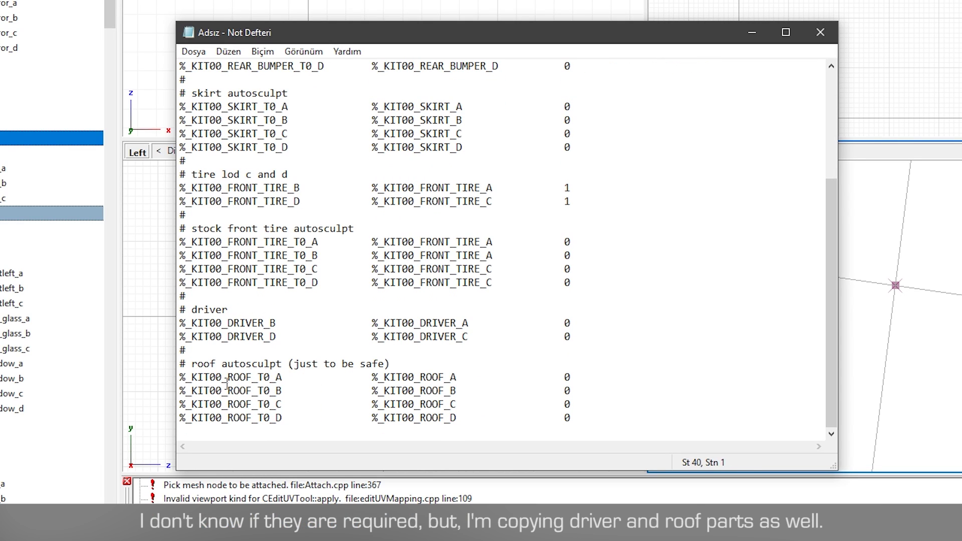
- Copy the "(just to be safe)" note from the roof autosculpt comment to the end of the "# driver" comment
{"action": "left_click_drag", "start_coordinate": [288, 364], "coordinate": [440, 365]}
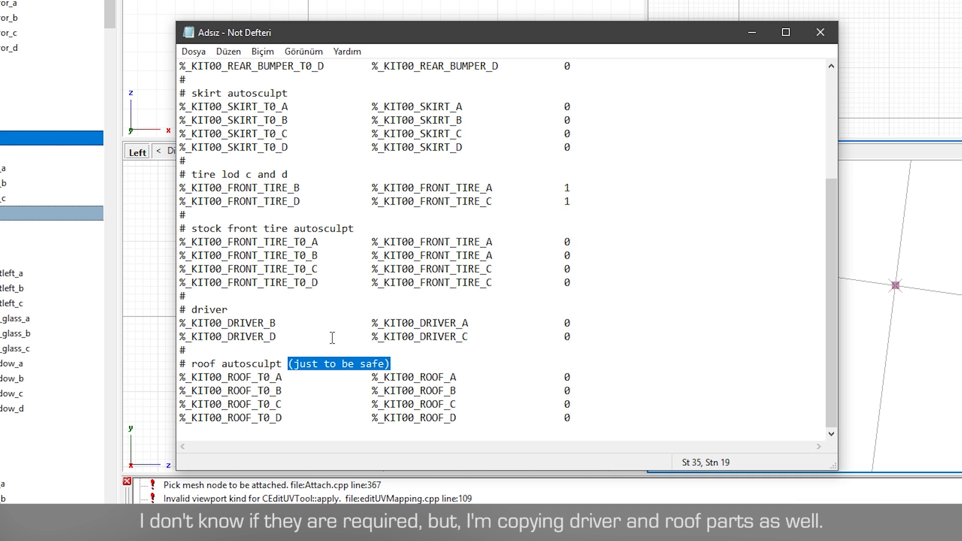
{"action": "key", "text": "ctrl+c"}
{"action": "left_click", "coordinate": [253, 309]}
{"action": "key", "text": "ctrl+v"}
{"action": "left_click", "coordinate": [631, 418]}
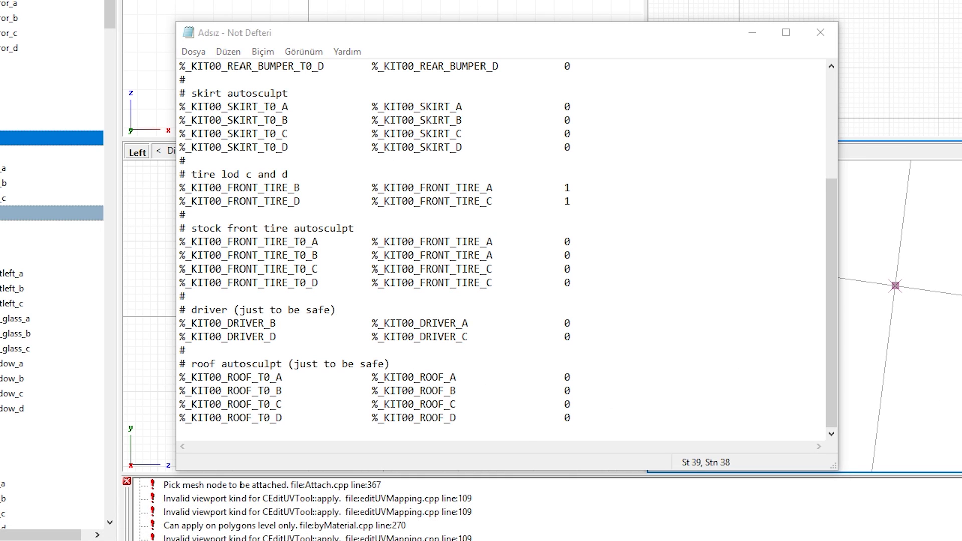
{"action": "left_click", "coordinate": [378, 255]}
{"action": "scroll", "coordinate": [543, 268], "scroll_direction": "up", "scroll_amount": 4}
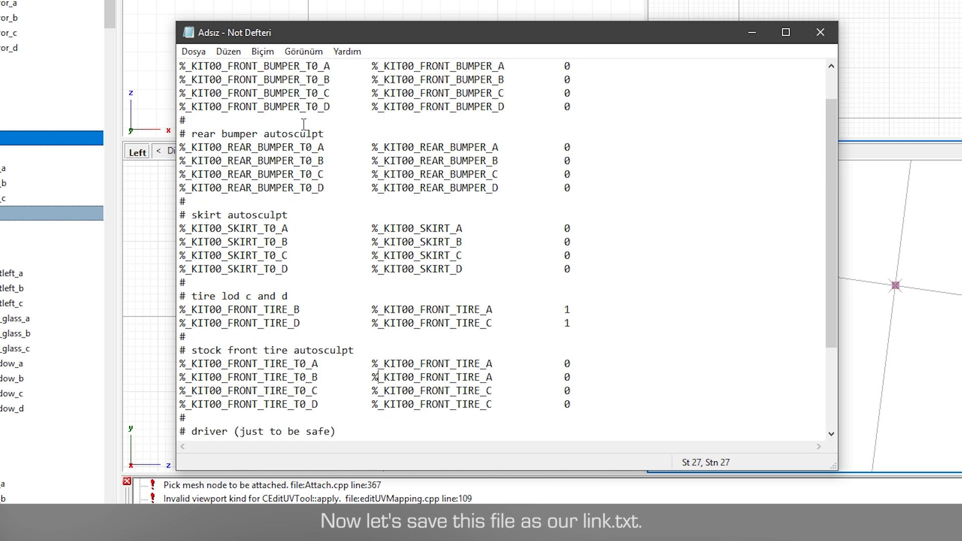
- Start saving the list as a new file named link.txt and go to the MUSTANGGT\GeometryBIN folder of NFS Carbon ModTools v1.1
{"action": "left_click", "coordinate": [193, 51]}
{"action": "left_click", "coordinate": [248, 119]}
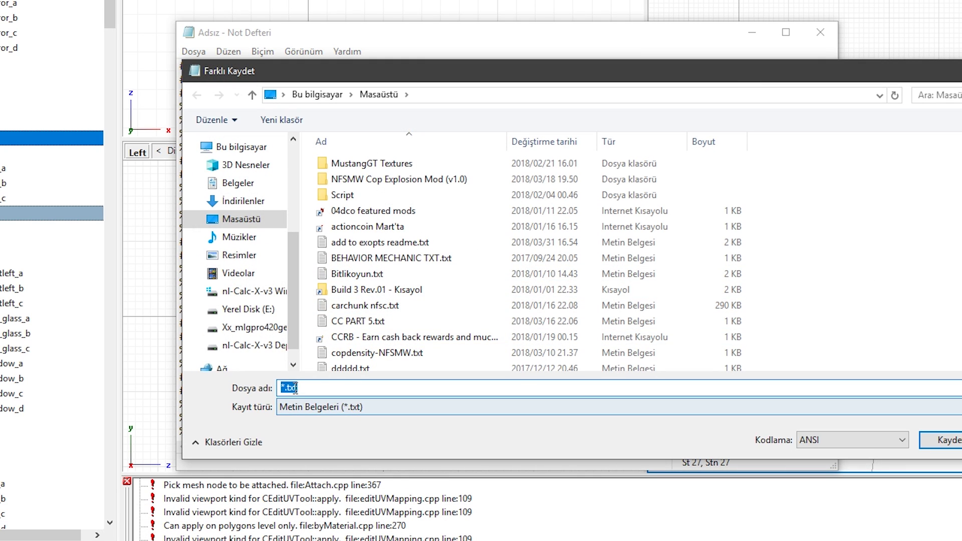
{"action": "double_click", "coordinate": [398, 169]}
{"action": "type", "text": "link.txt"}
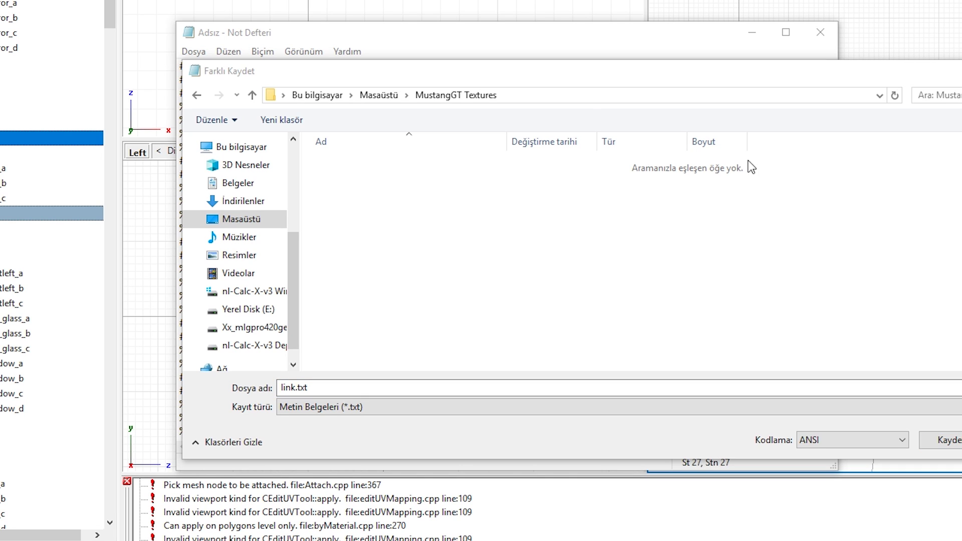
{"action": "left_click", "coordinate": [584, 95]}
{"action": "key", "text": "ctrl+v"}
{"action": "key", "text": "Return"}
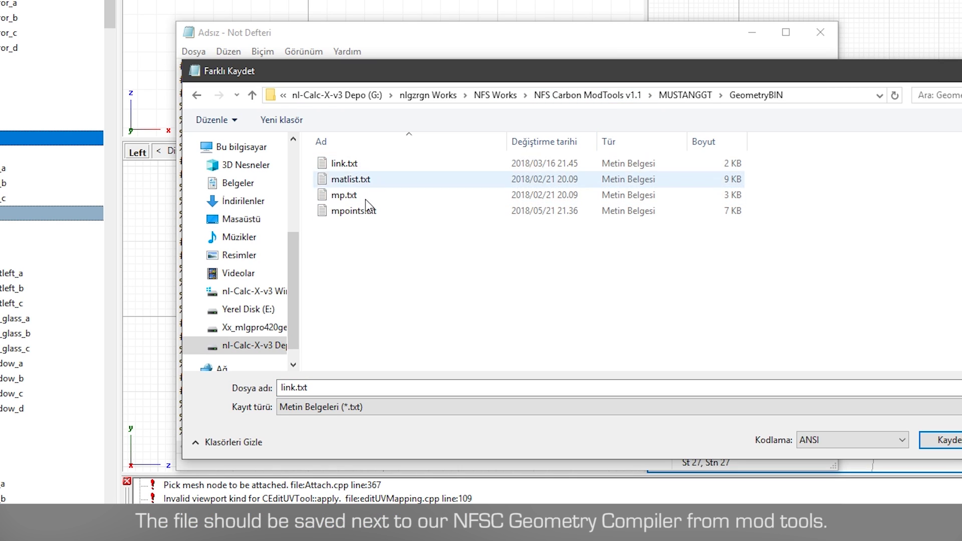
- Show all file types, save over the existing link.txt beside nfscgc.exe, and close the file
{"action": "left_click", "coordinate": [393, 406]}
{"action": "left_click", "coordinate": [346, 434]}
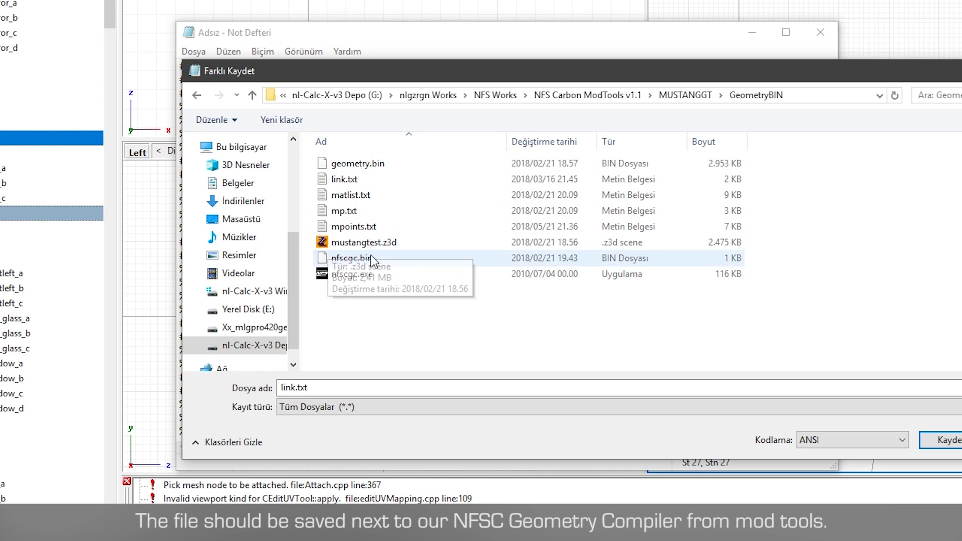
{"action": "left_click", "coordinate": [360, 274]}
{"action": "left_click", "coordinate": [345, 179]}
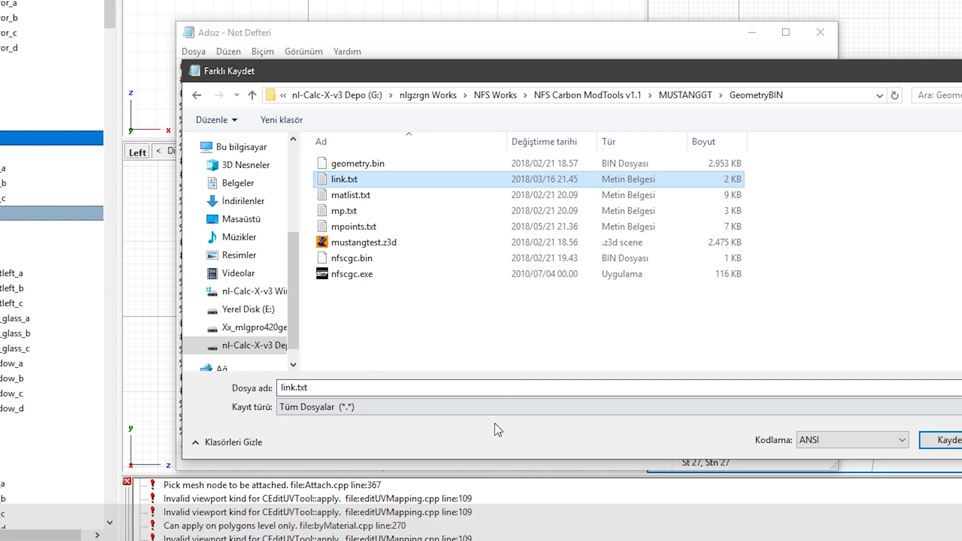
{"action": "left_click", "coordinate": [951, 443]}
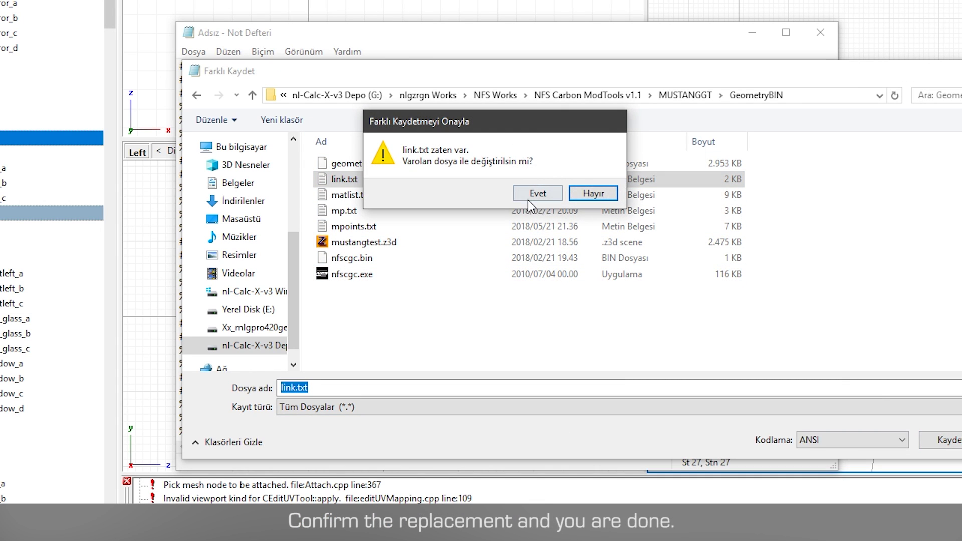
{"action": "left_click", "coordinate": [524, 198]}
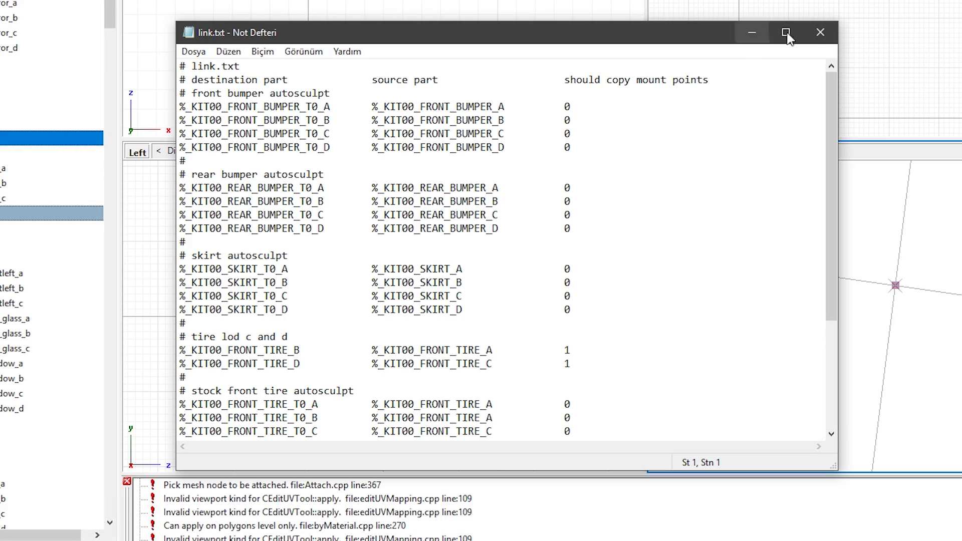
{"action": "left_click", "coordinate": [820, 31]}
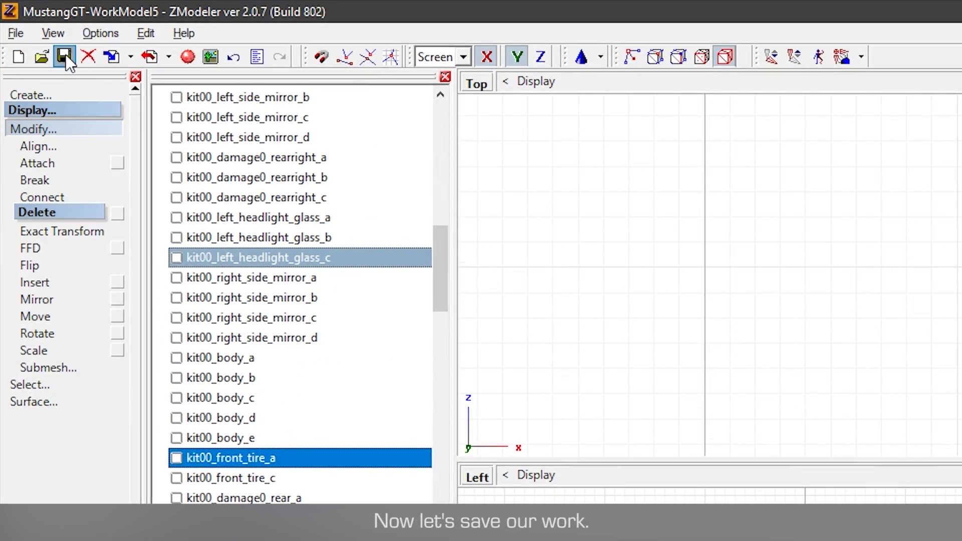
- Switch to ZModeler, save the project, and export it in Old Z3D format to GeometryBIN, replacing mustangtest.z3d
{"action": "left_click", "coordinate": [64, 57]}
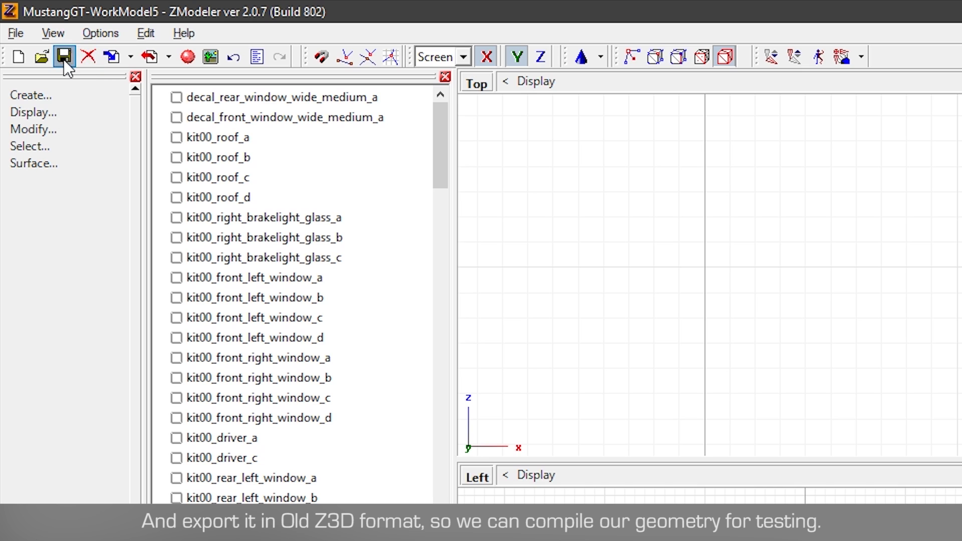
{"action": "left_click", "coordinate": [20, 34]}
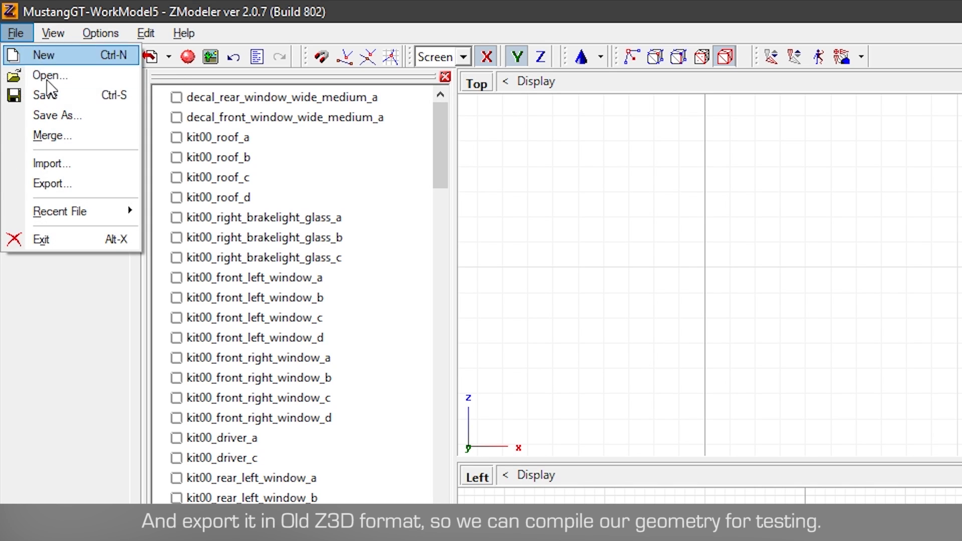
{"action": "left_click", "coordinate": [45, 183]}
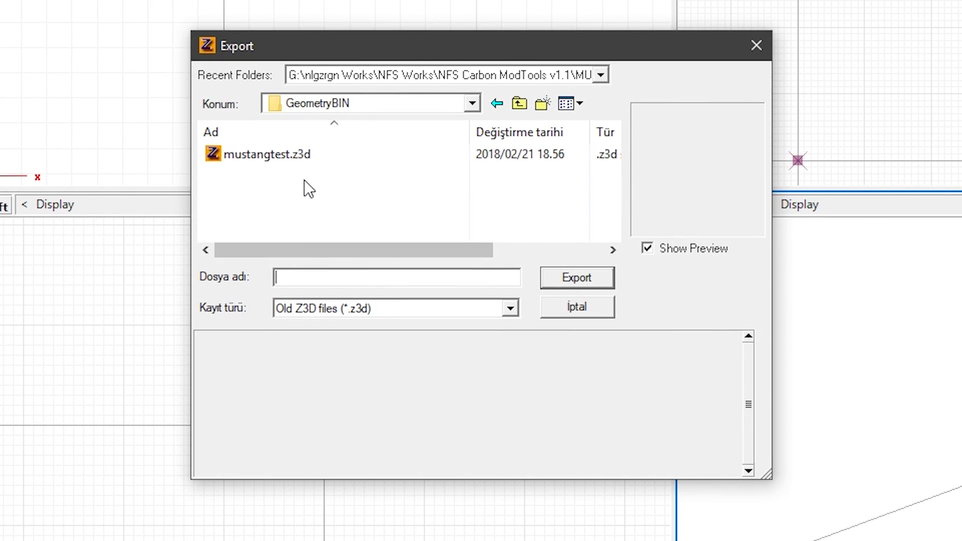
{"action": "left_click", "coordinate": [517, 274]}
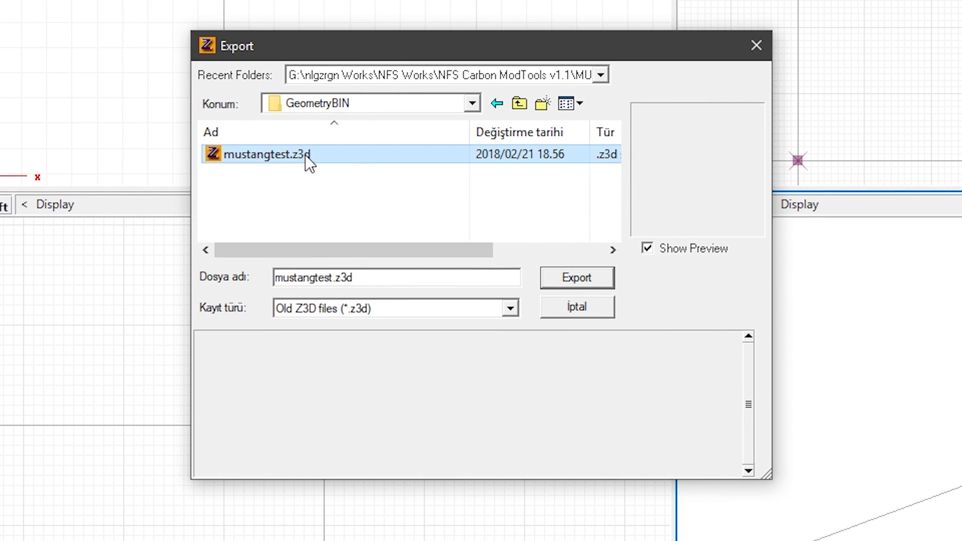
{"action": "left_click", "coordinate": [372, 315]}
{"action": "left_click", "coordinate": [393, 311]}
{"action": "left_click", "coordinate": [554, 276]}
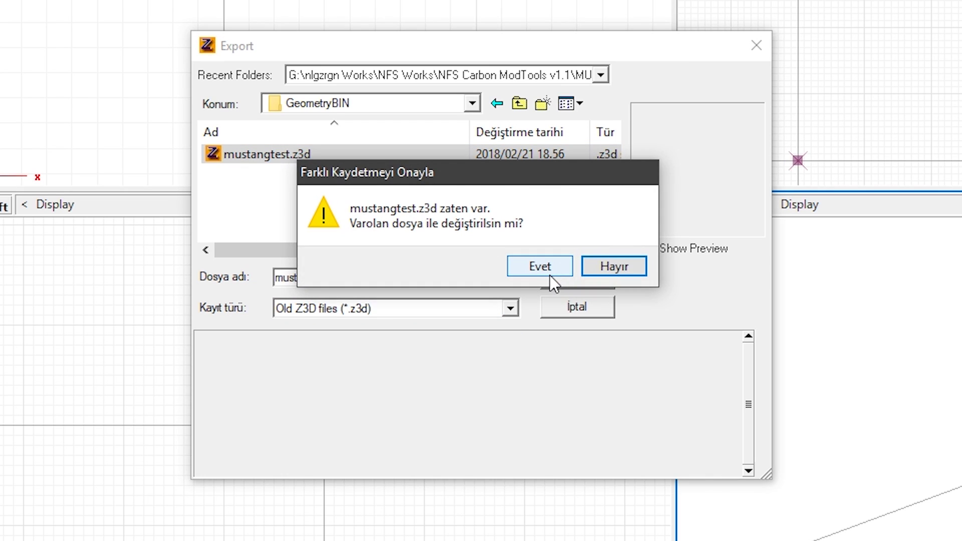
{"action": "left_click", "coordinate": [538, 268]}
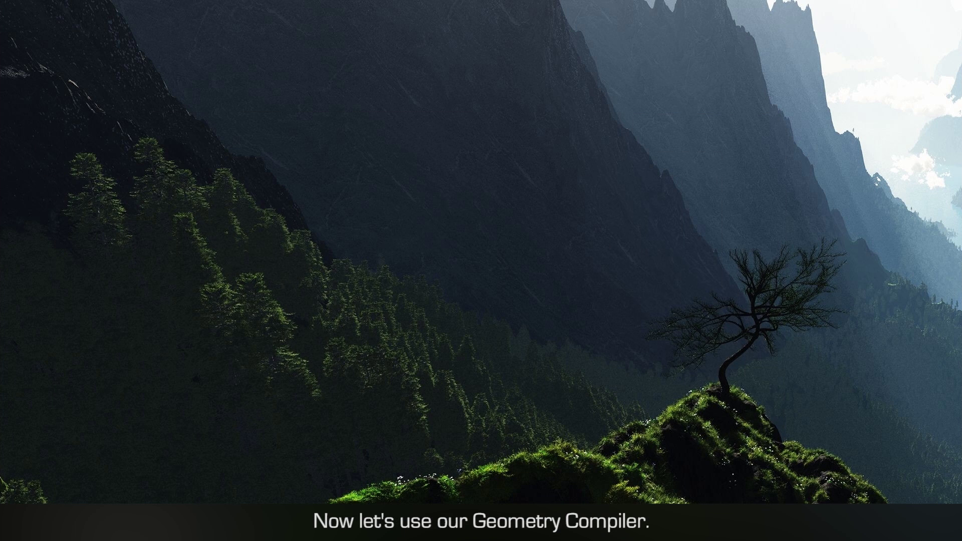
- Switch to NFS:Carbon Geometry Compiler and compile mustangtest.z3d for MUSTANGGT with Flip V-mapping and Save log off, then check the end of the log
{"action": "left_click_drag", "start_coordinate": [216, 197], "coordinate": [433, 152]}
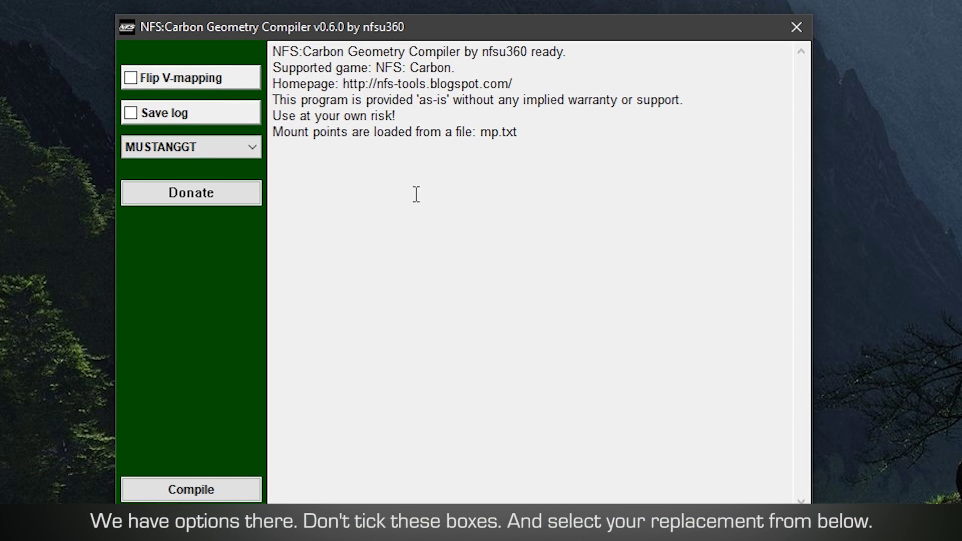
{"action": "left_click", "coordinate": [206, 150]}
{"action": "left_click", "coordinate": [210, 151]}
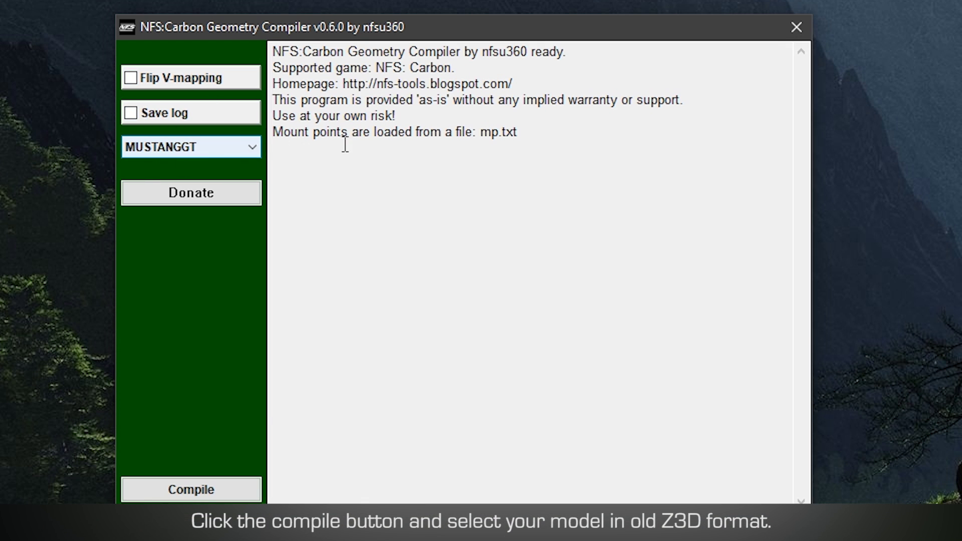
{"action": "left_click", "coordinate": [194, 490]}
{"action": "left_click", "coordinate": [389, 197]}
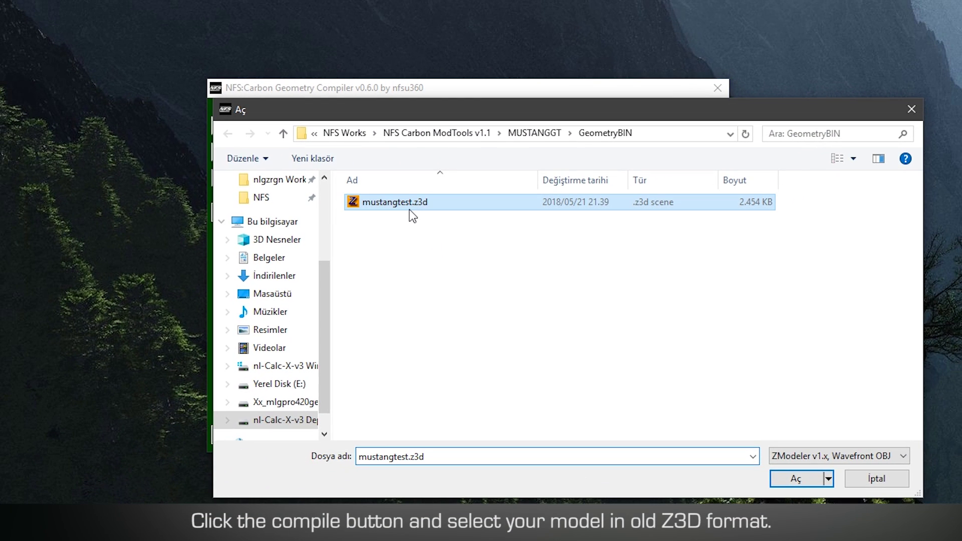
{"action": "left_click", "coordinate": [798, 479]}
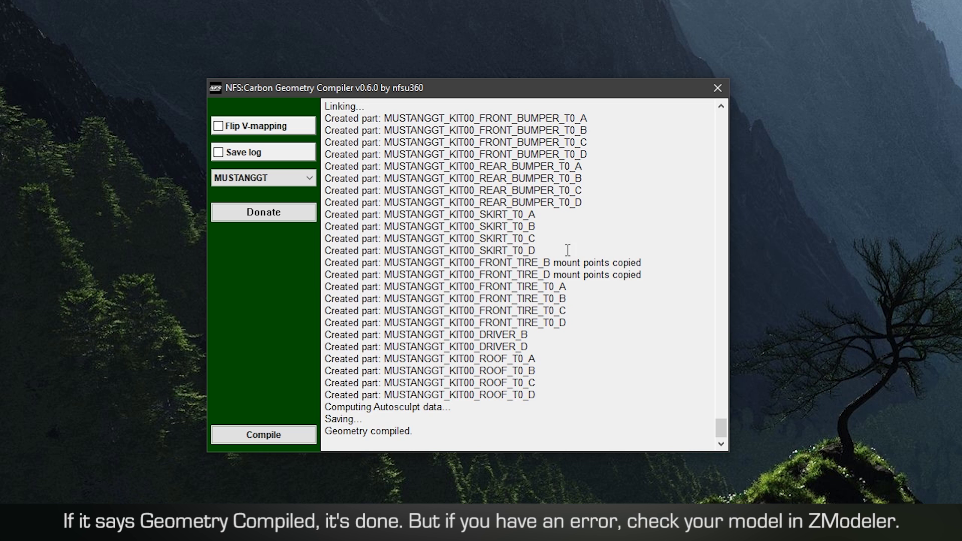
{"action": "left_click_drag", "start_coordinate": [368, 434], "coordinate": [354, 429]}
{"action": "left_click", "coordinate": [516, 429]}
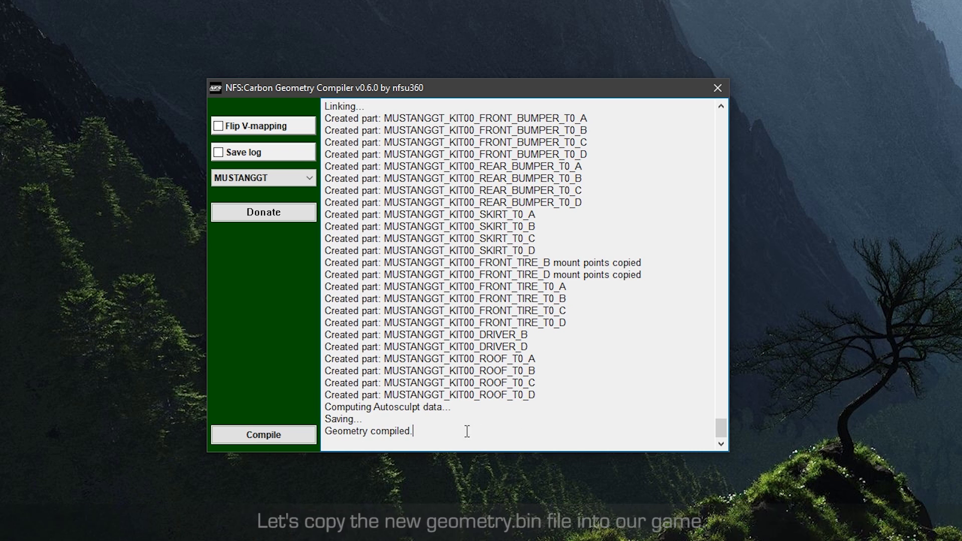
{"action": "left_click_drag", "start_coordinate": [466, 429], "coordinate": [316, 433]}
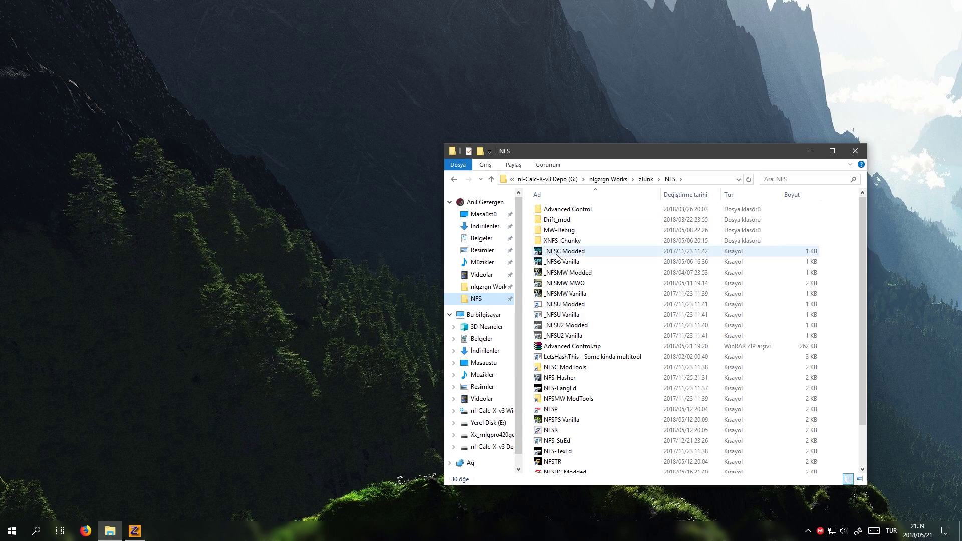
- Switch to File Explorer and paste the compiled geometry.bin into the Need for Speed Carbon CARS\MUSTANGGT folder
{"action": "double_click", "coordinate": [557, 257]}
{"action": "double_click", "coordinate": [525, 226]}
{"action": "double_click", "coordinate": [551, 311]}
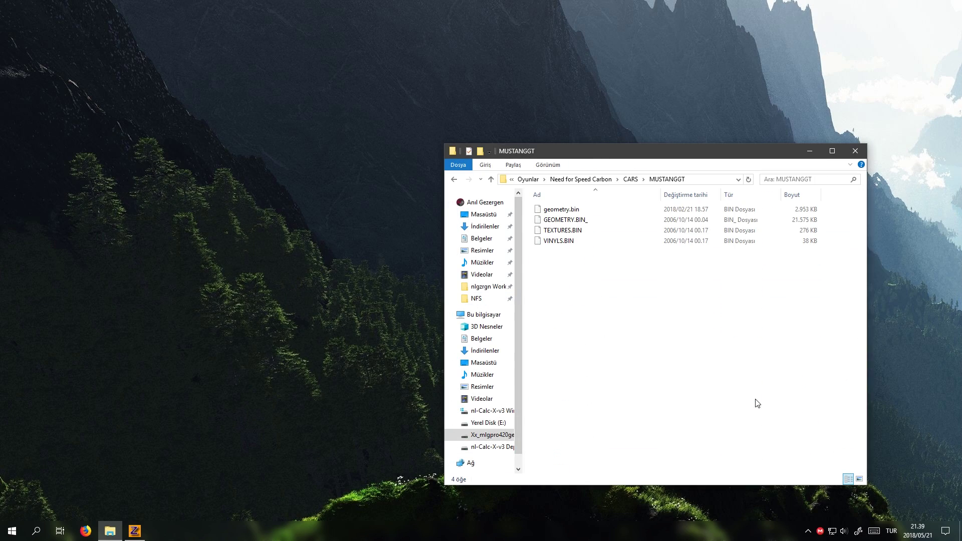
{"action": "key", "text": "ctrl+v"}
- Launch Need for Speed Carbon from its install folder and load the Mustang alias
{"action": "left_click", "coordinate": [581, 179]}
{"action": "double_click", "coordinate": [556, 375]}
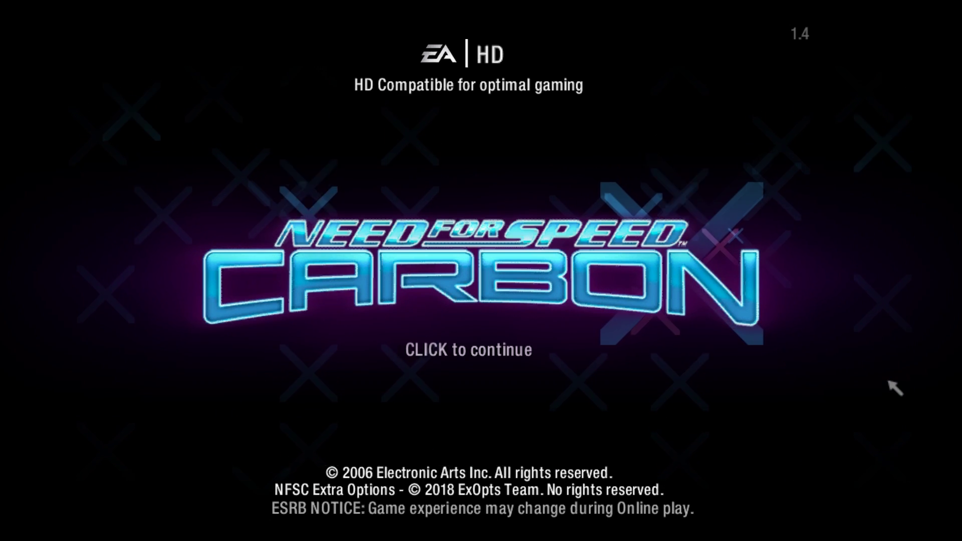
{"action": "left_click", "coordinate": [896, 387]}
{"action": "key", "text": "Down"}
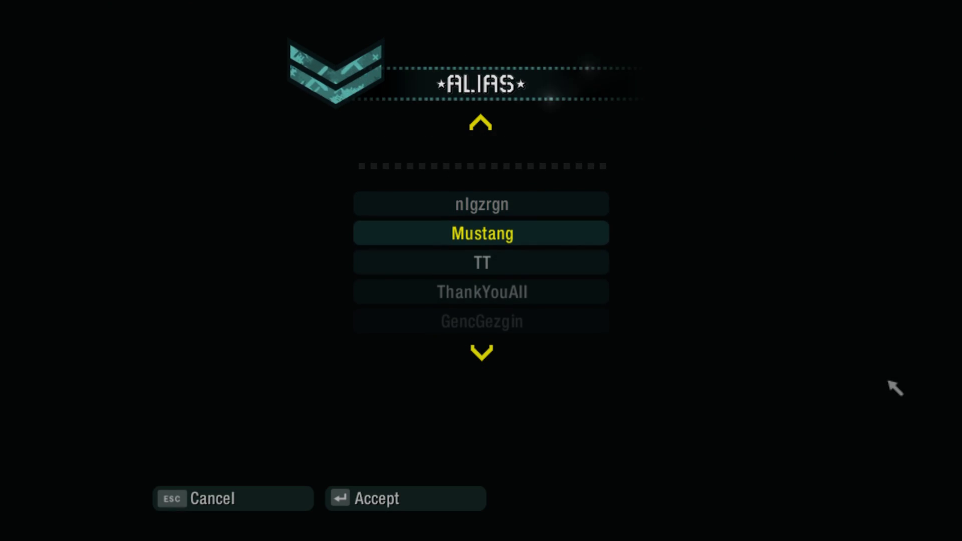
{"action": "key", "text": "Return"}
{"action": "key", "text": "Return"}
- Go to My Cars, choose the Ford Mustang GT for customization, and enter its Autosculpt section
{"action": "key", "text": "Right"}
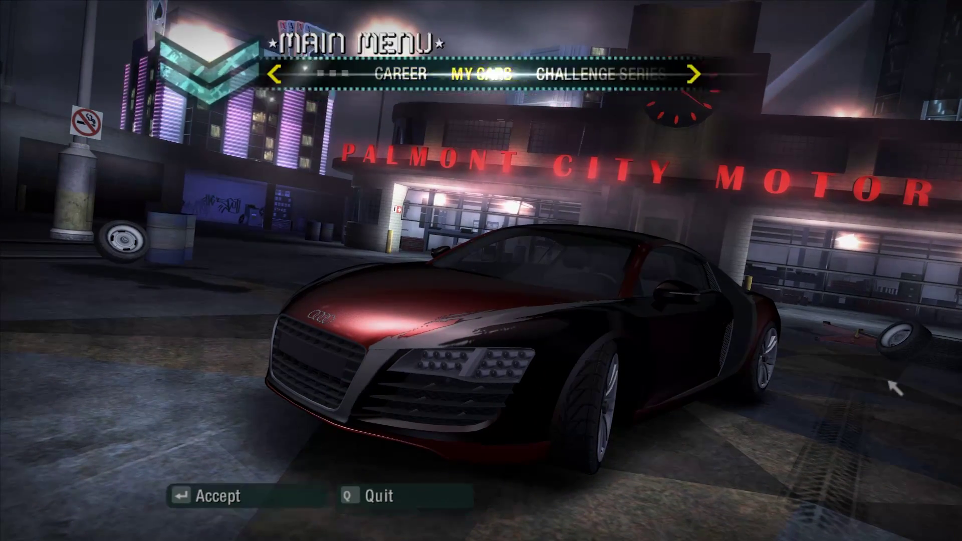
{"action": "key", "text": "Return"}
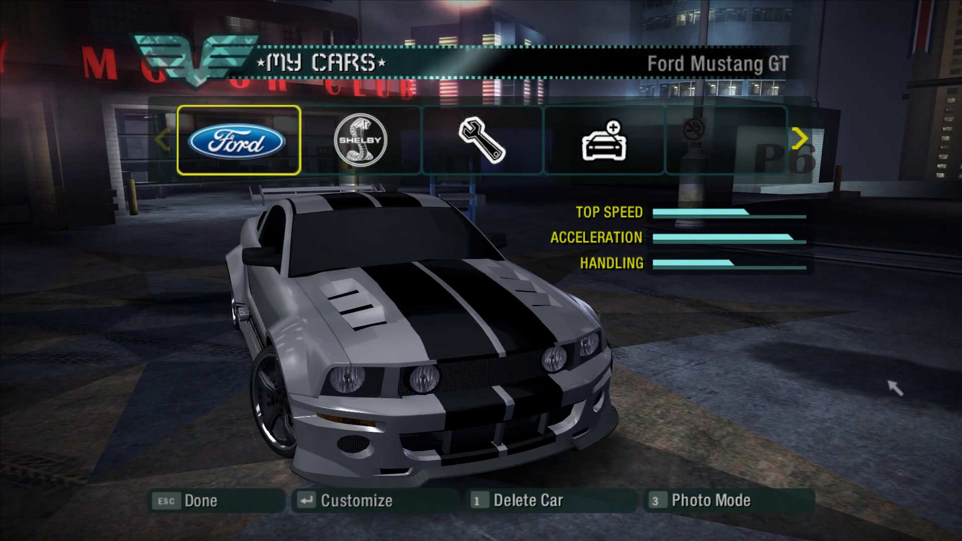
{"action": "key", "text": "Return"}
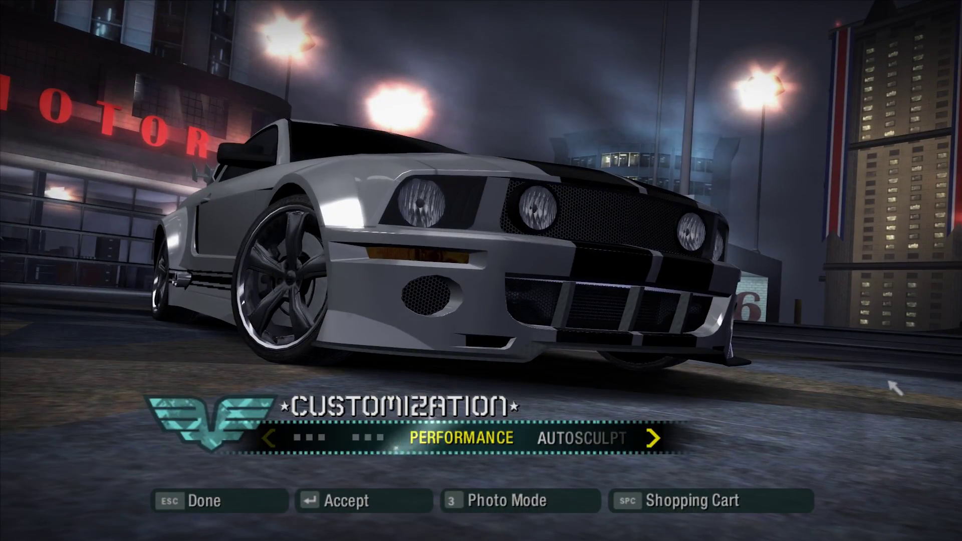
{"action": "key", "text": "Right"}
{"action": "key", "text": "Return"}
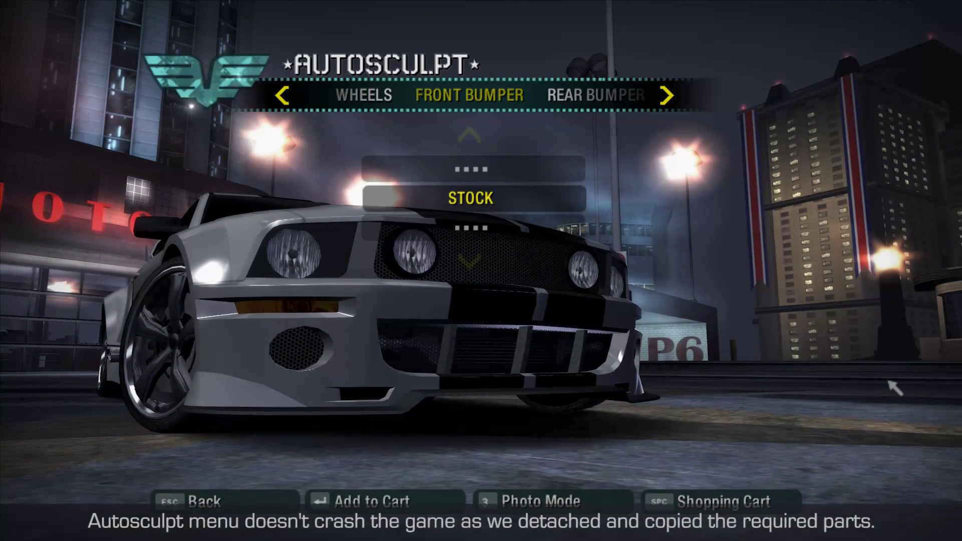
- Browse the Mustang GT's Autosculpt categories from wheels through bumpers, skirt, hood, roof scoop and spoiler to the last ones to check that they load
{"action": "key", "text": "Left"}
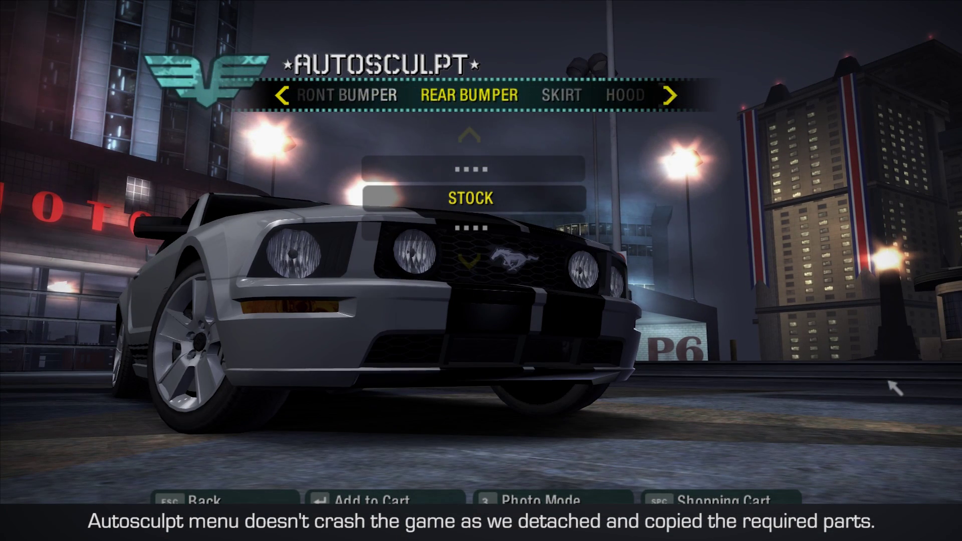
{"action": "key", "text": "Right"}
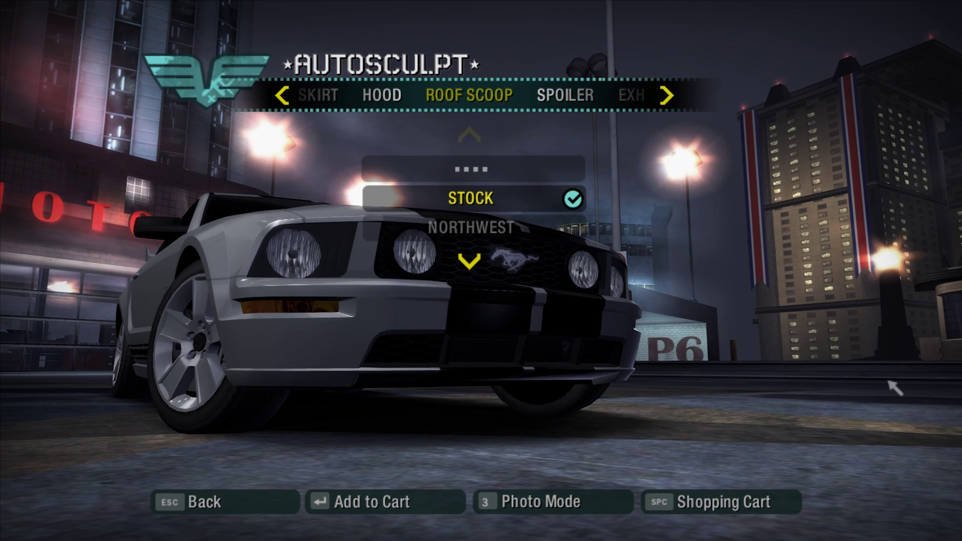
{"action": "key", "text": "Right"}
{"action": "key", "text": "Right"}
{"action": "key", "text": "Right"}
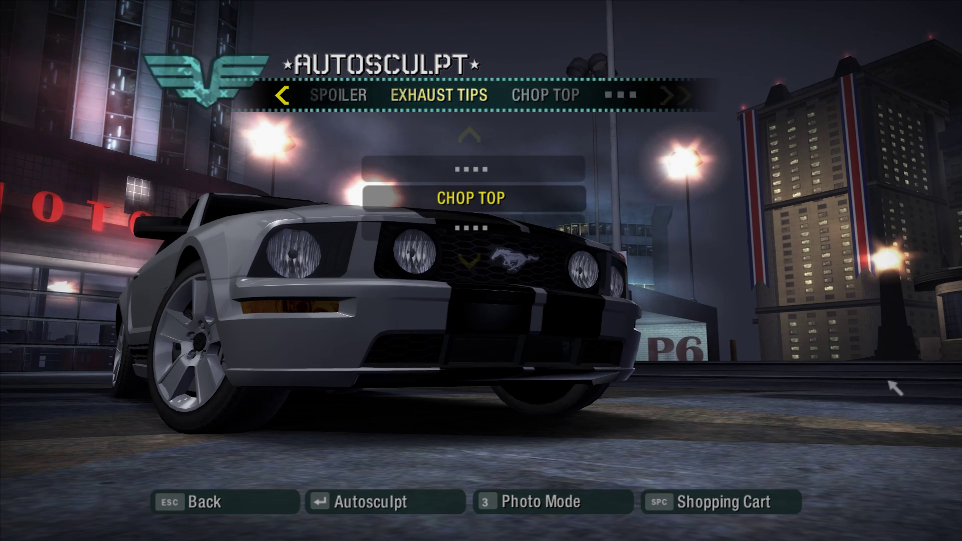
- Go back through the Autosculpt categories to the wheels and preview the Carbon M05 rims on the Mustang
{"action": "key", "text": "Left"}
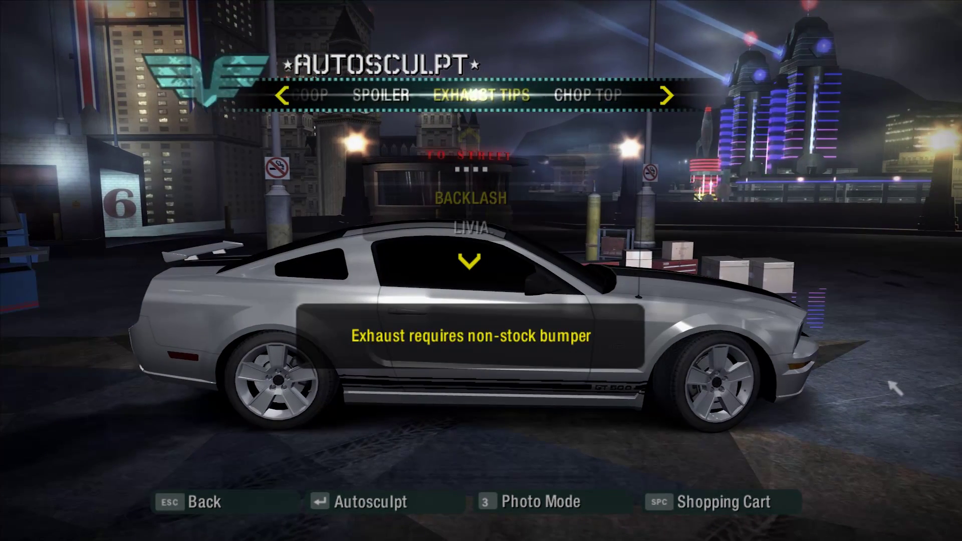
{"action": "key", "text": "Left"}
{"action": "key", "text": "Left"}
{"action": "key", "text": "Left"}
{"action": "key", "text": "Left"}
{"action": "key", "text": "Left"}
{"action": "key", "text": "Left"}
{"action": "key", "text": "Left"}
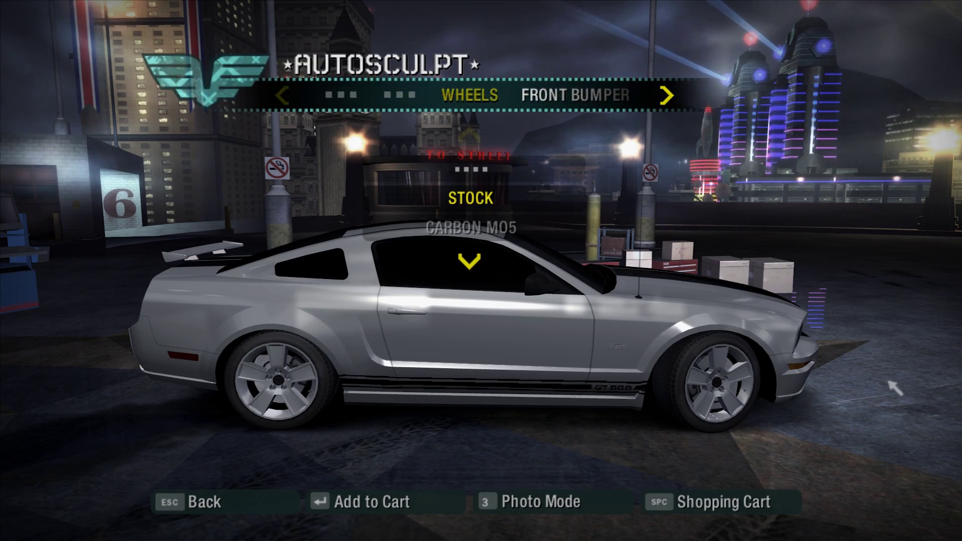
{"action": "key", "text": "Down"}
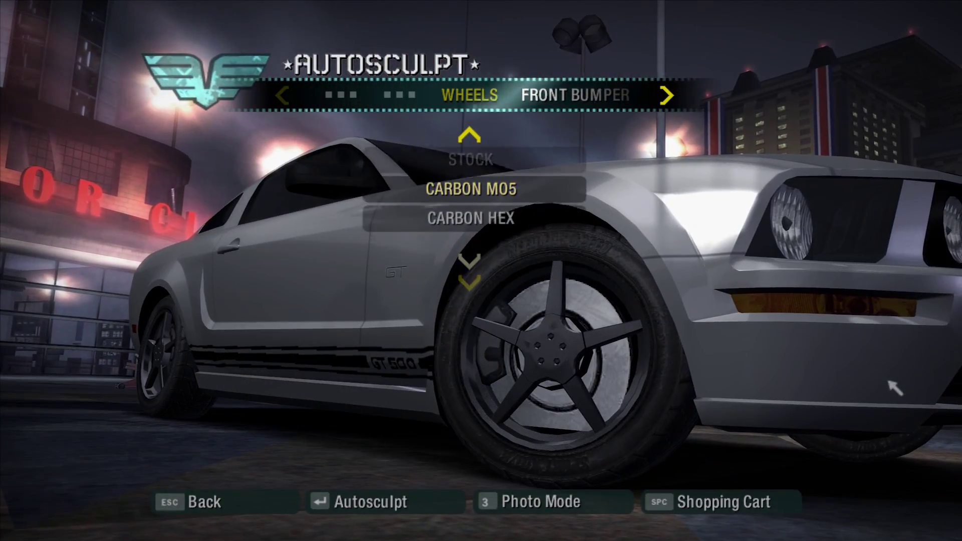
- Leave Autosculpt, enter the Aftermarket parts, and preview the Mustang's body kits from Body 5 up towards Body 1
{"action": "key", "text": "Escape"}
{"action": "key", "text": "Escape"}
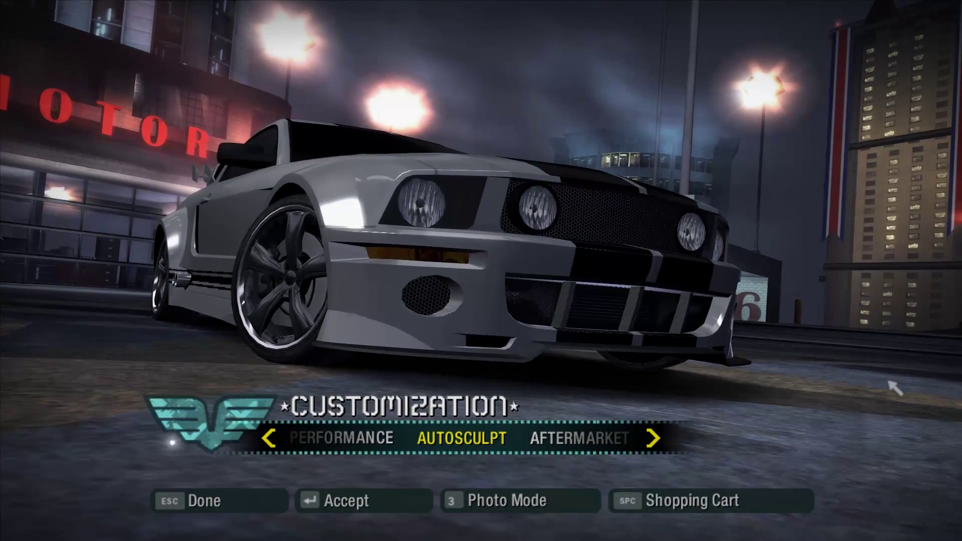
{"action": "key", "text": "Right"}
{"action": "key", "text": "Return"}
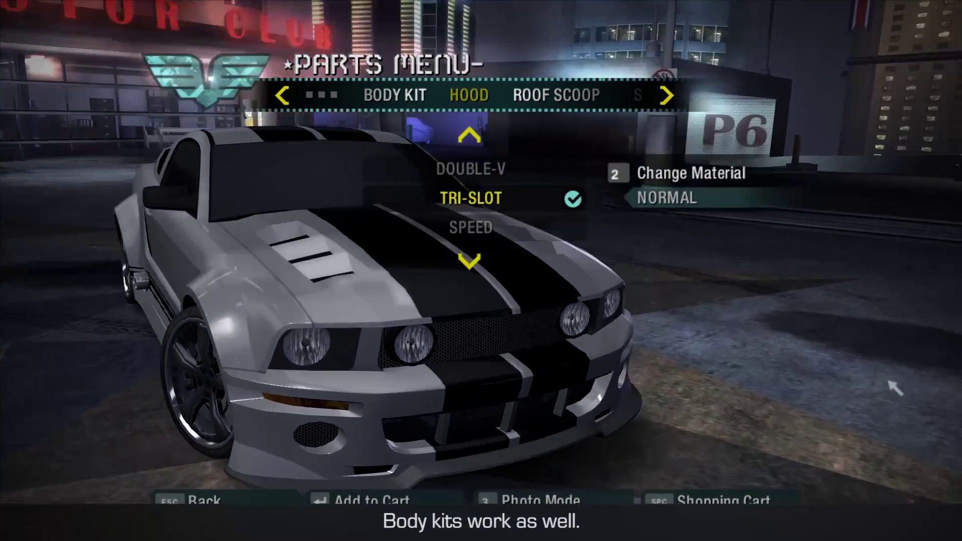
{"action": "key", "text": "Left"}
{"action": "key", "text": "Up"}
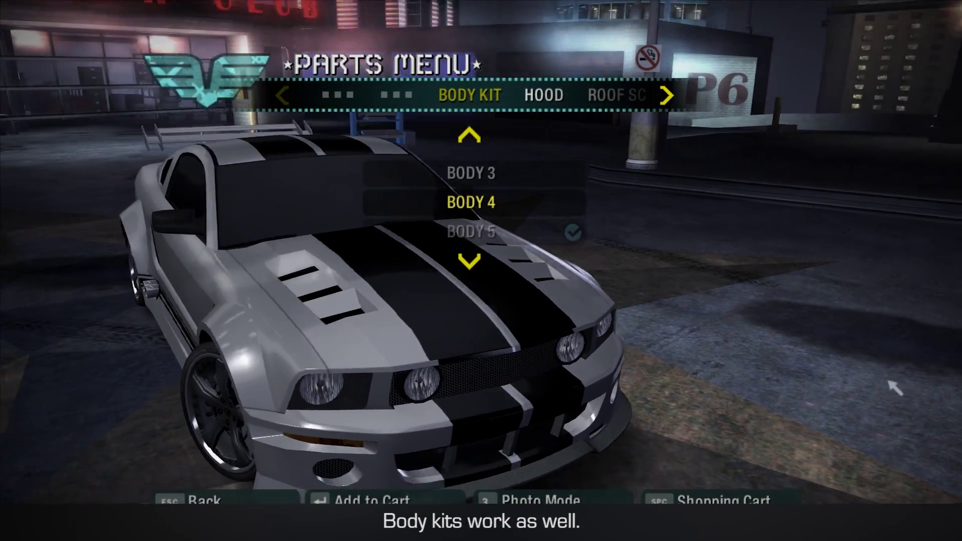
{"action": "key", "text": "Up"}
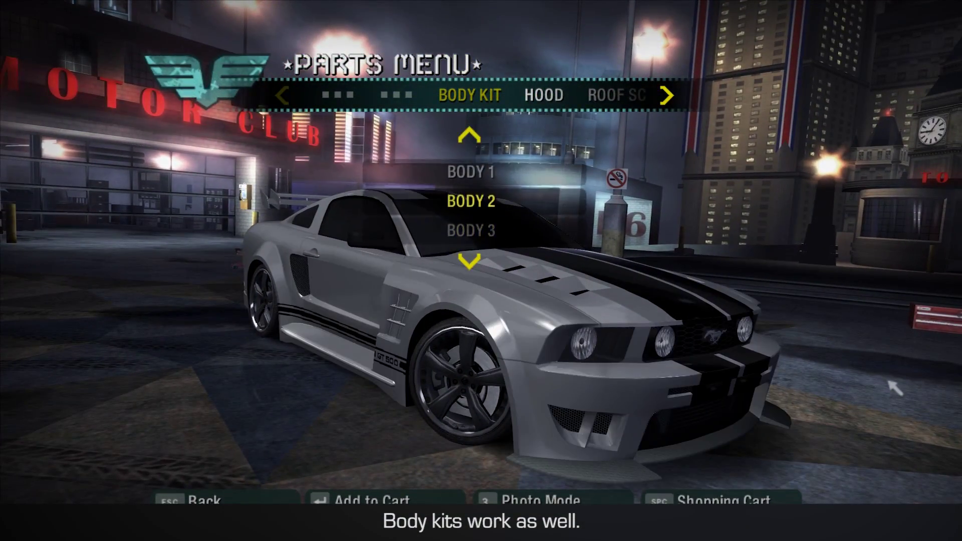
{"action": "key", "text": "Up"}
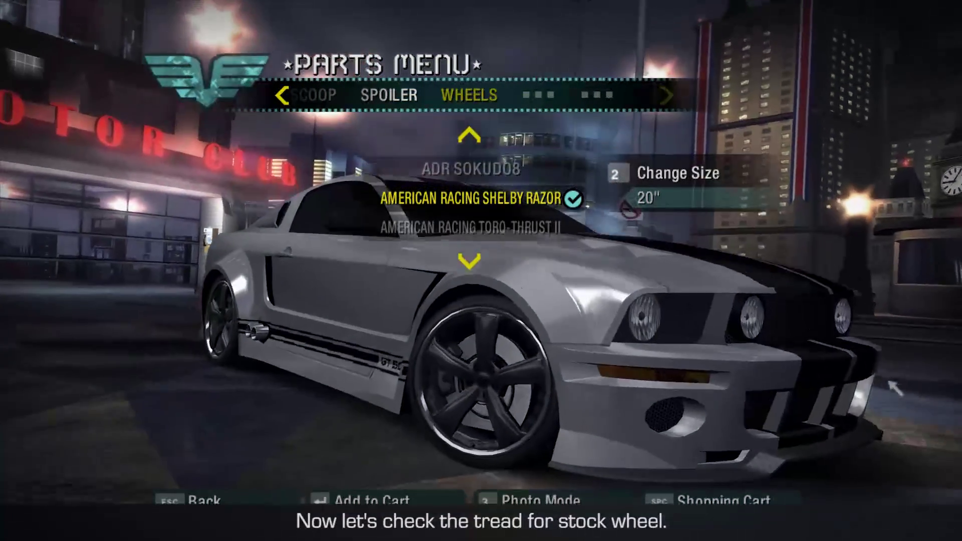
- Preview the stock wheels in the aftermarket wheel list
{"action": "key", "text": "Up"}
{"action": "key", "text": "Up"}
{"action": "key", "text": "Up"}
{"action": "key", "text": "Up"}
{"action": "key", "text": "Up"}
{"action": "key", "text": "Up"}
{"action": "key", "text": "Up"}
{"action": "key", "text": "Up"}
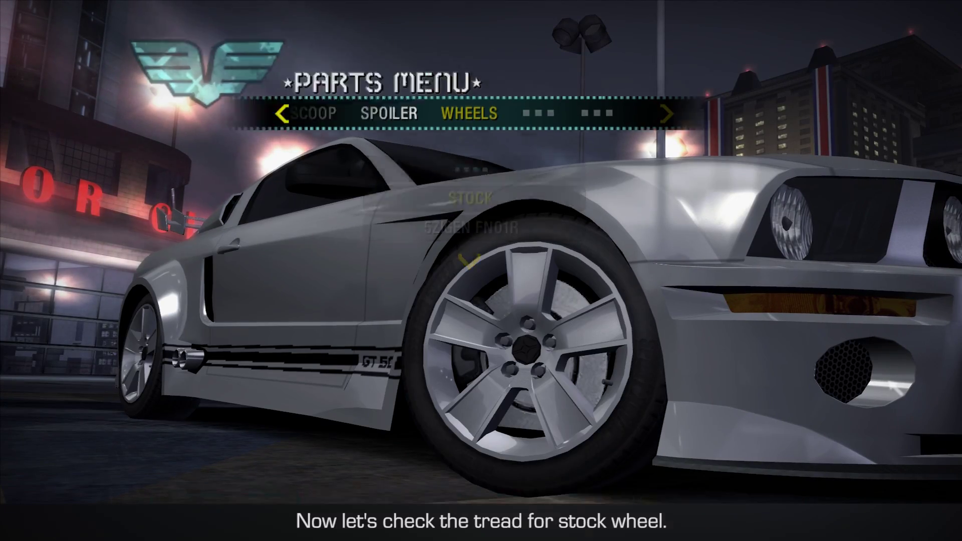
- Rotate the photo mode camera around the side of the car to examine the tread of the stock wheels
{"action": "key", "text": "Left"}
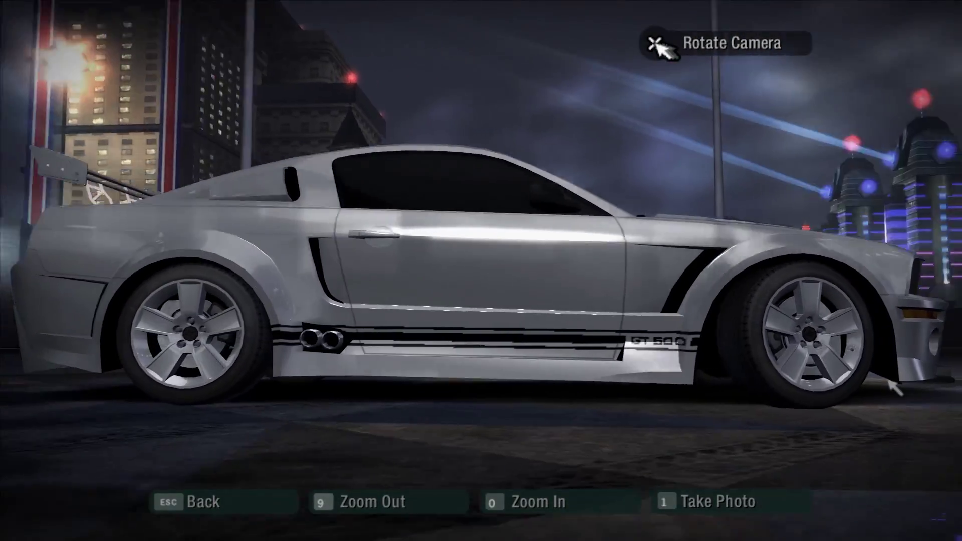
{"action": "key", "text": "Left"}
{"action": "left_click_drag", "start_coordinate": [459, 297], "coordinate": [651, 316]}
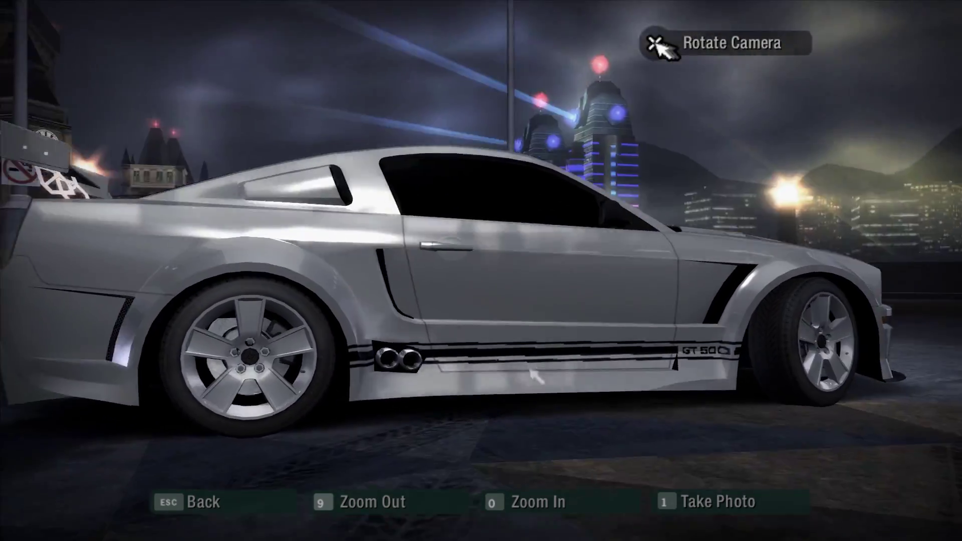
{"action": "left_click_drag", "start_coordinate": [532, 374], "coordinate": [747, 337]}
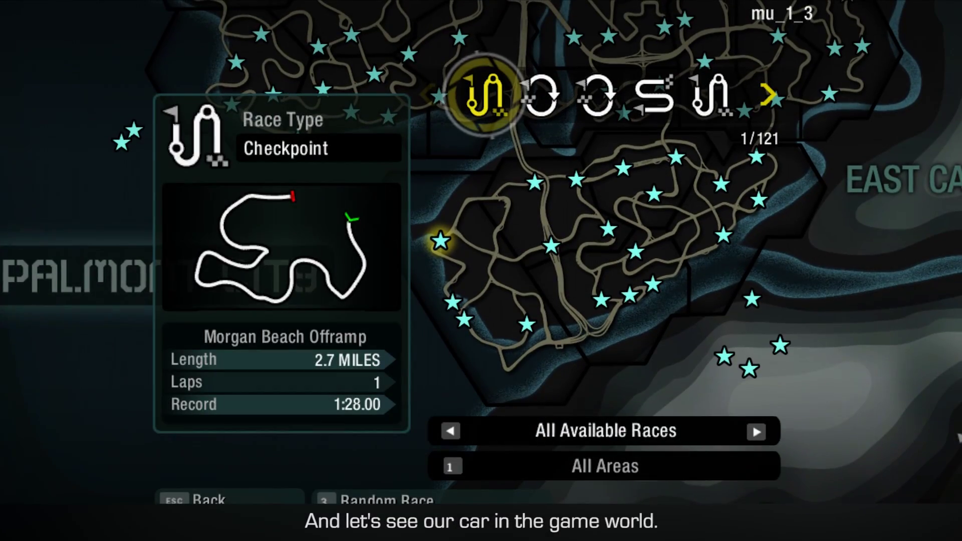
- Set up an unranked quick race and accept the Blocker with the Ford Mustang GT as active crew member
{"action": "key", "text": "Right"}
{"action": "key", "text": "Right"}
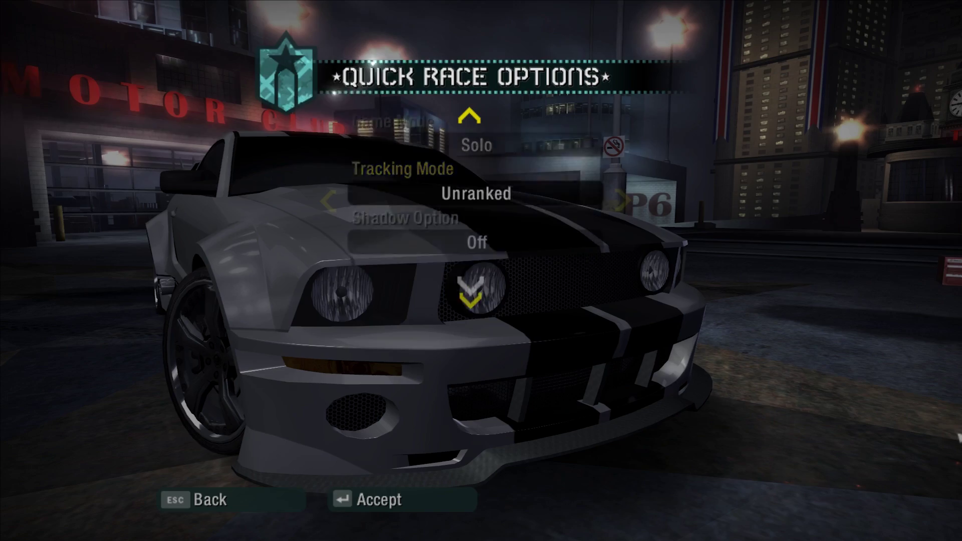
{"action": "key", "text": "Return"}
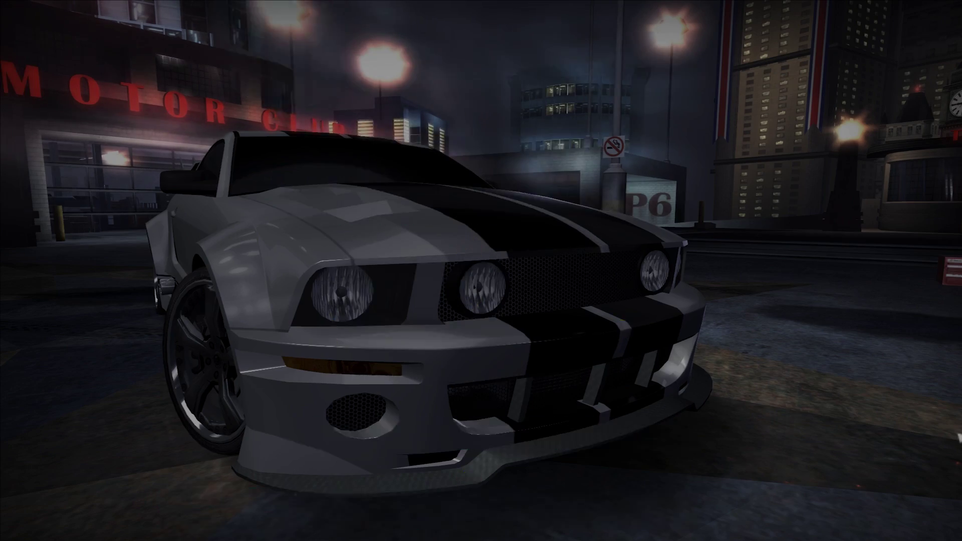
{"action": "key", "text": "Return"}
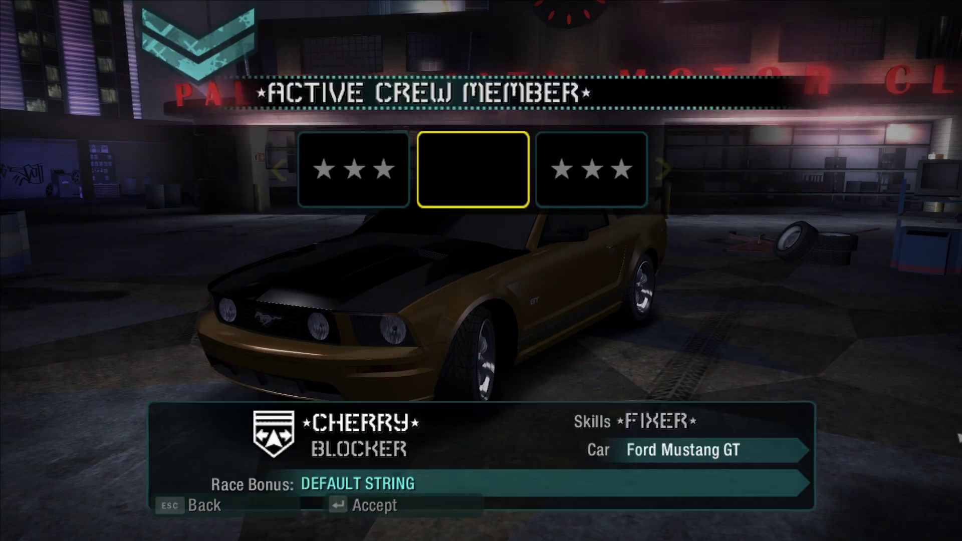
{"action": "key", "text": "Return"}
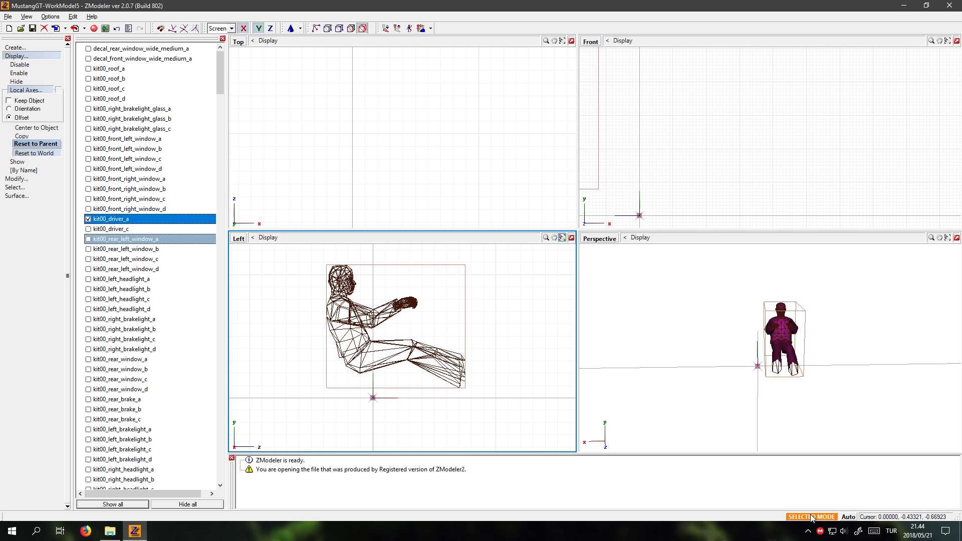
- Switch to ZModeler and move the kit00_driver_a model to the scene's centre in the front view
{"action": "left_click", "coordinate": [8, 100]}
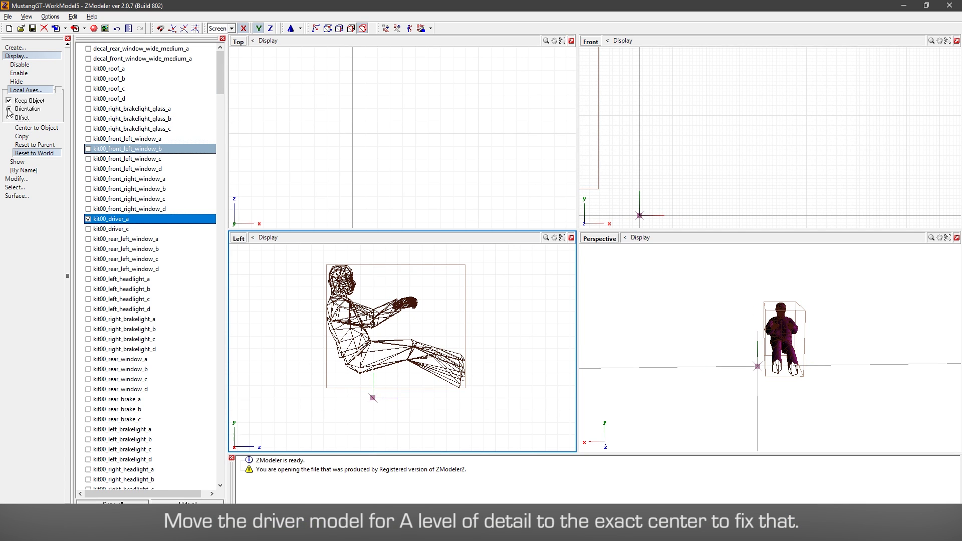
{"action": "mouse_move", "coordinate": [220, 74]}
{"action": "left_mouse_down"}
{"action": "mouse_move", "coordinate": [223, 476]}
{"action": "mouse_move", "coordinate": [238, 407]}
{"action": "mouse_move", "coordinate": [219, 73]}
{"action": "left_mouse_up"}
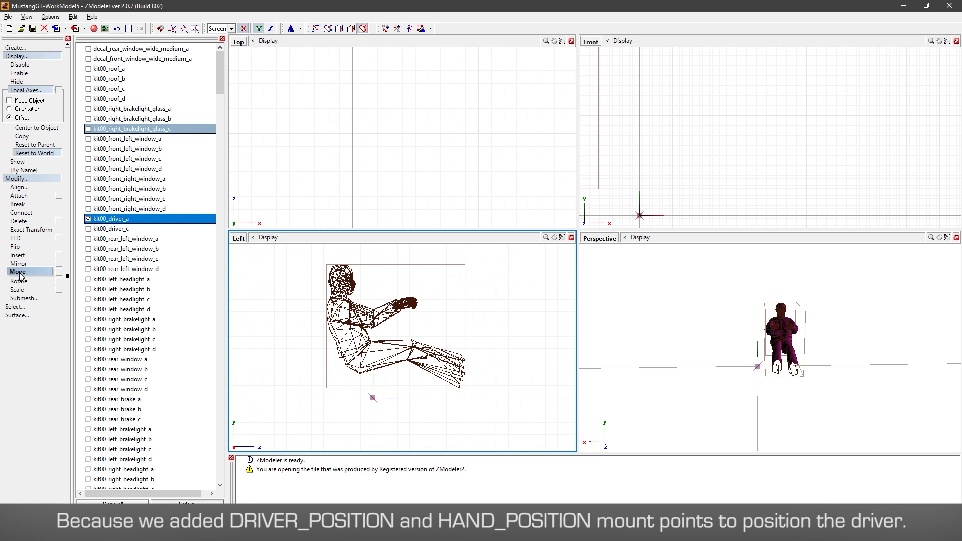
{"action": "left_click", "coordinate": [19, 272]}
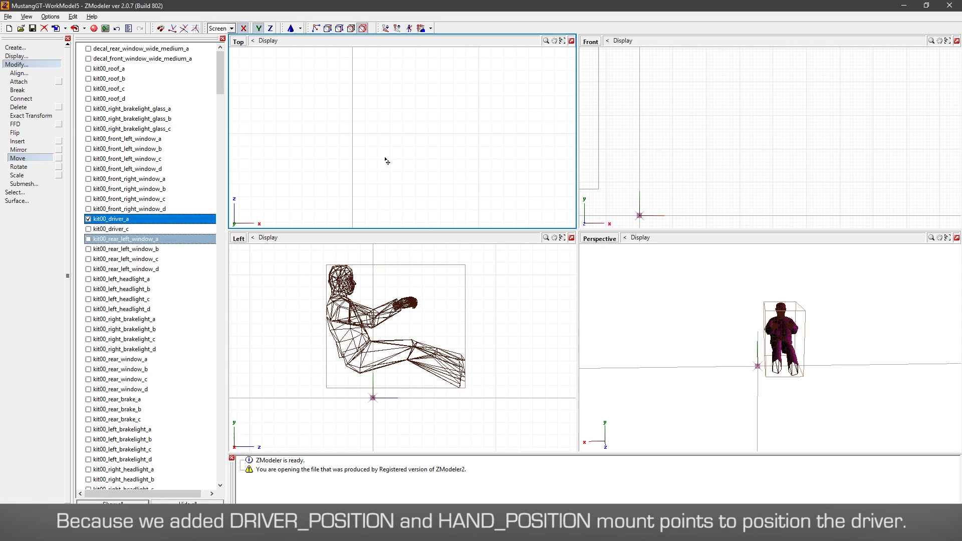
{"action": "scroll", "coordinate": [780, 172], "scroll_direction": "down", "scroll_amount": 6}
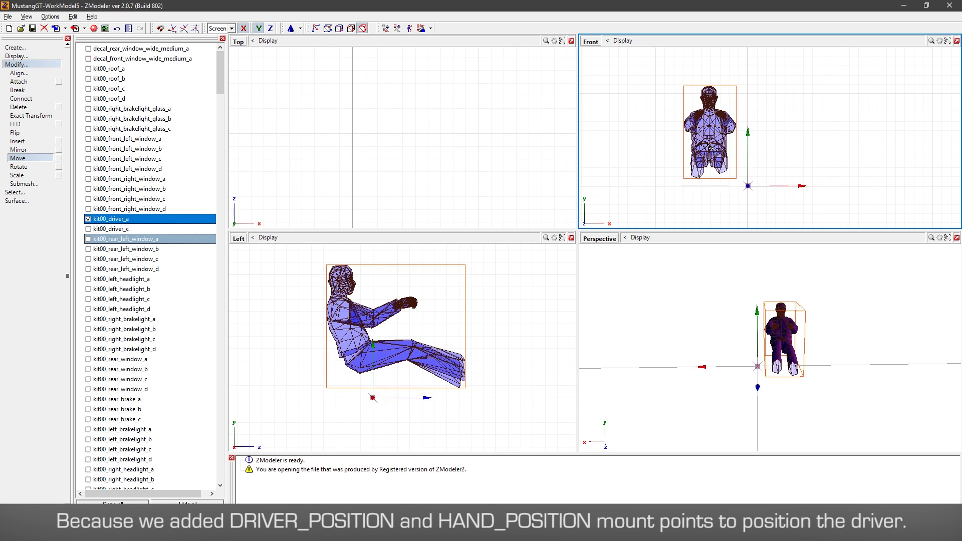
{"action": "left_click_drag", "start_coordinate": [710, 149], "coordinate": [748, 195]}
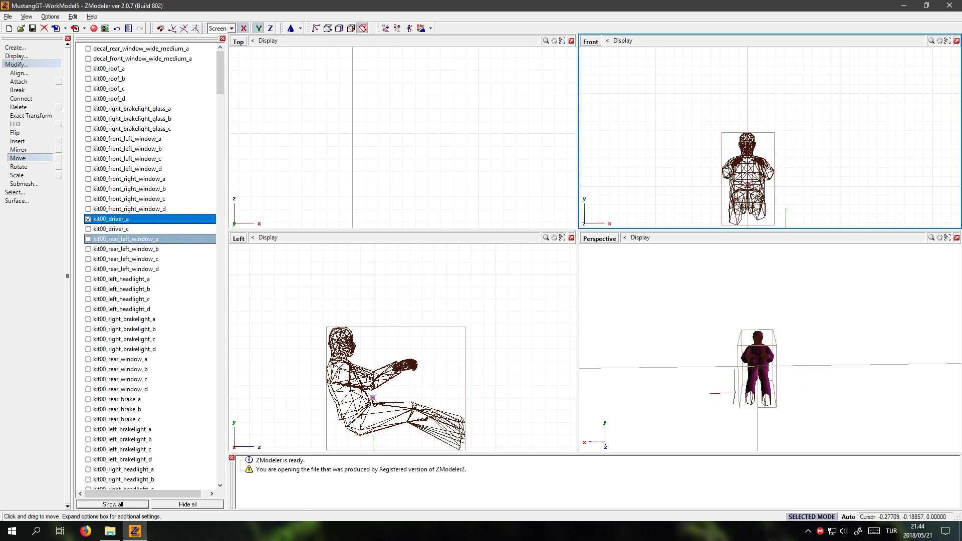
- Fine-tune kit00_driver_a's alignment with the origin in the front view, checking it against the side and perspective views
{"action": "scroll", "coordinate": [401, 350], "scroll_direction": "up", "scroll_amount": 3}
{"action": "scroll", "coordinate": [446, 336], "scroll_direction": "down", "scroll_amount": 2}
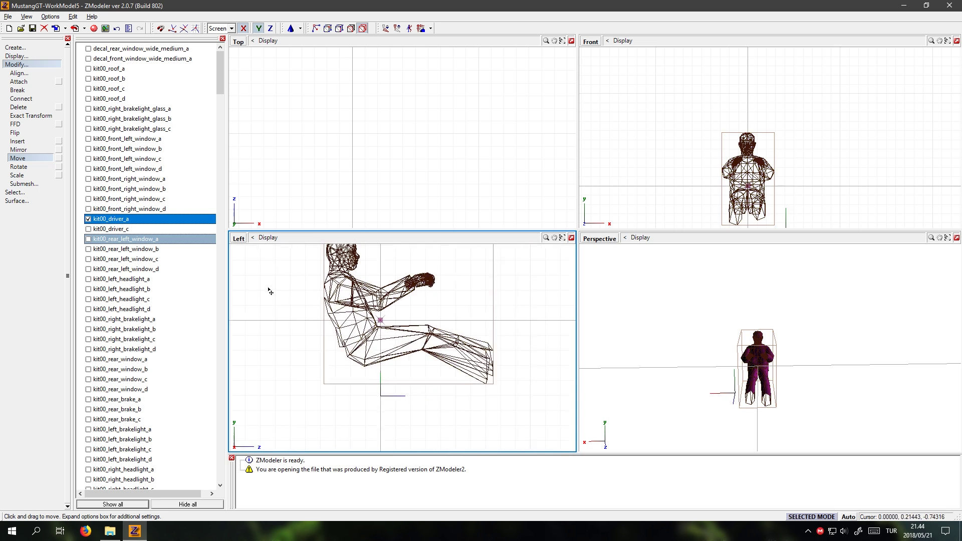
{"action": "scroll", "coordinate": [371, 371], "scroll_direction": "down", "scroll_amount": 1}
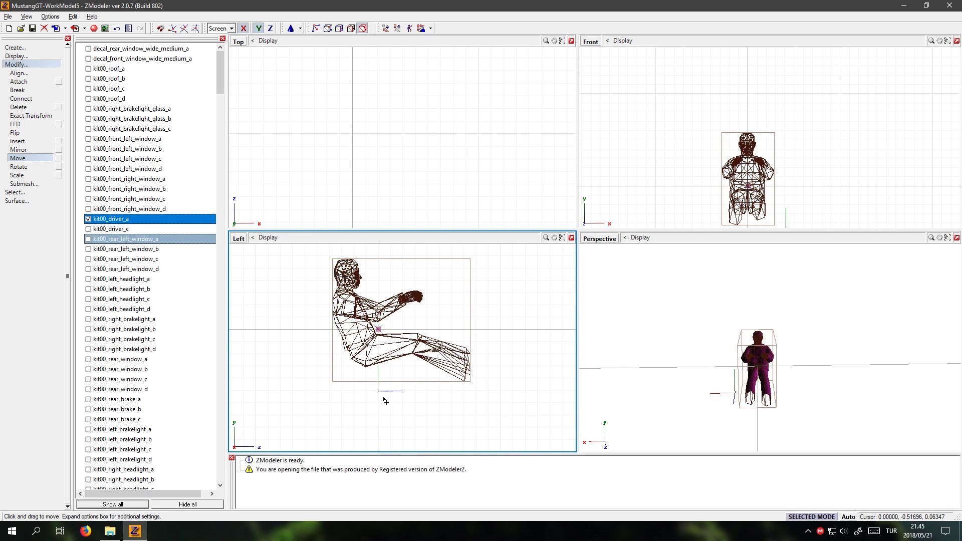
{"action": "scroll", "coordinate": [754, 423], "scroll_direction": "up", "scroll_amount": 4}
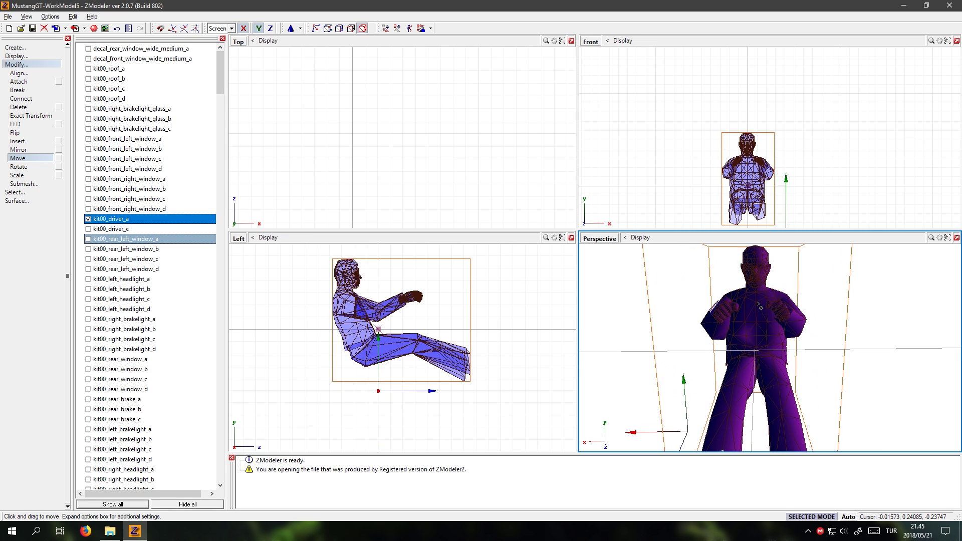
{"action": "scroll", "coordinate": [766, 174], "scroll_direction": "up", "scroll_amount": 1}
{"action": "scroll", "coordinate": [746, 163], "scroll_direction": "up", "scroll_amount": 6}
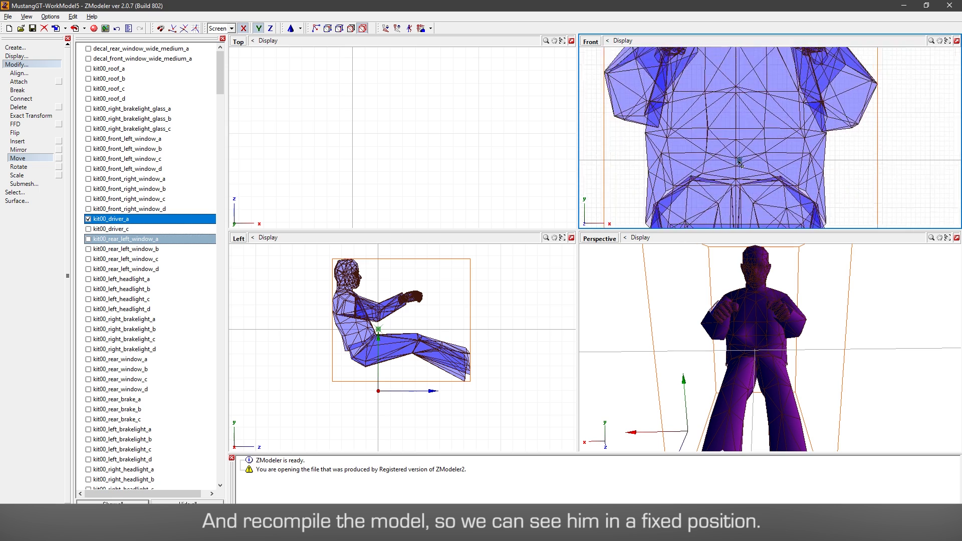
{"action": "scroll", "coordinate": [749, 165], "scroll_direction": "up", "scroll_amount": 5}
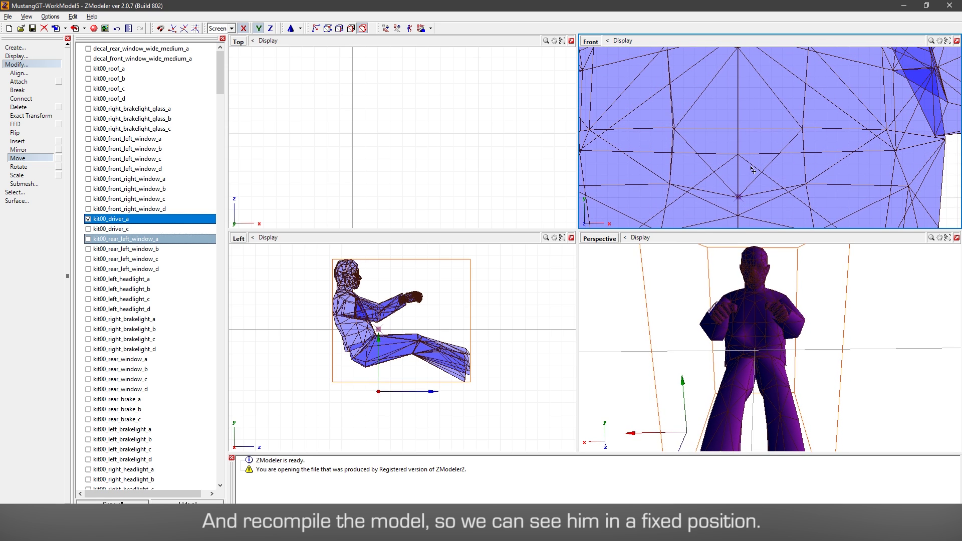
{"action": "scroll", "coordinate": [755, 171], "scroll_direction": "down", "scroll_amount": 6}
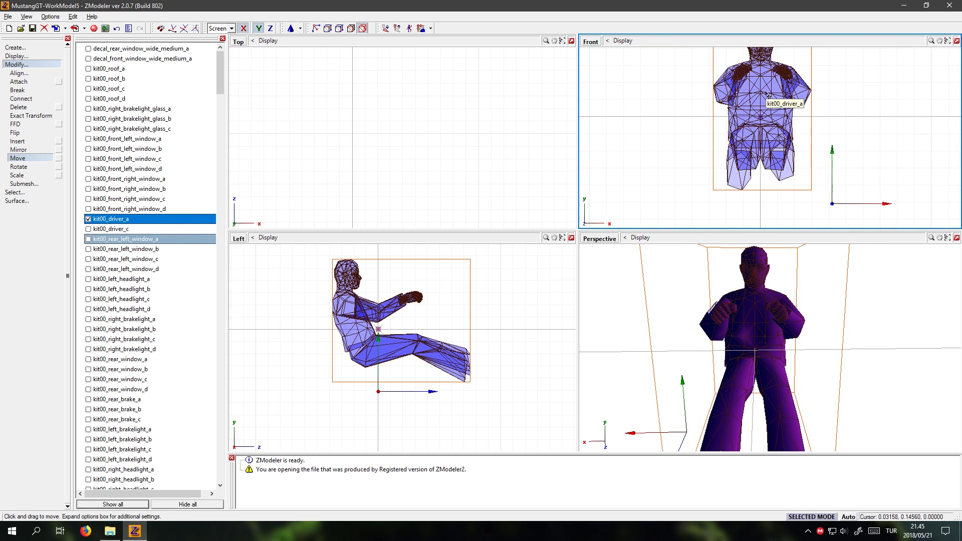
{"action": "left_click", "coordinate": [780, 222]}
{"action": "scroll", "coordinate": [780, 222], "scroll_direction": "down", "scroll_amount": 2}
{"action": "scroll", "coordinate": [839, 275], "scroll_direction": "down", "scroll_amount": 5}
{"action": "middle_click_drag", "start_coordinate": [840, 275], "coordinate": [718, 370]}
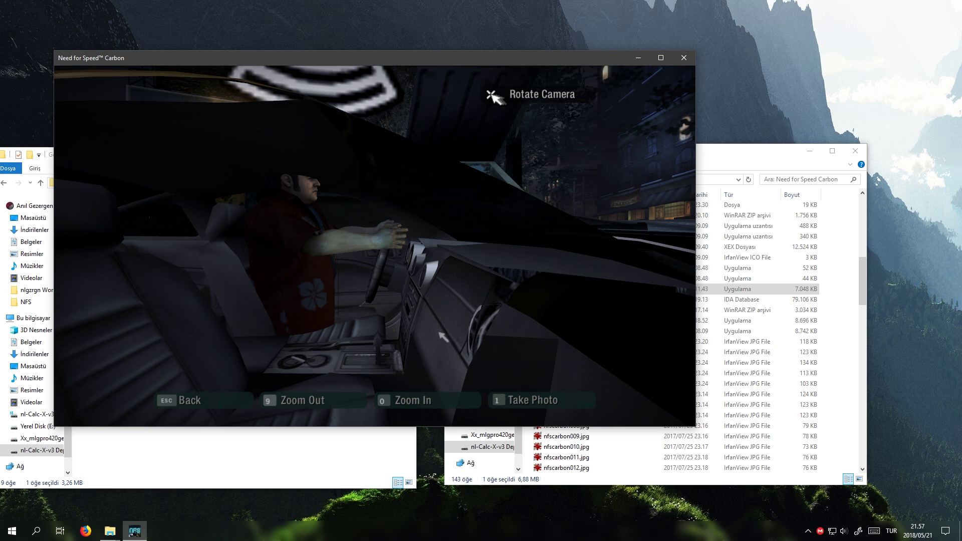
- Switch to Need for Speed Carbon and rotate the photo mode camera inside the car to check the driver's position
{"action": "left_click_drag", "start_coordinate": [439, 333], "coordinate": [440, 333]}
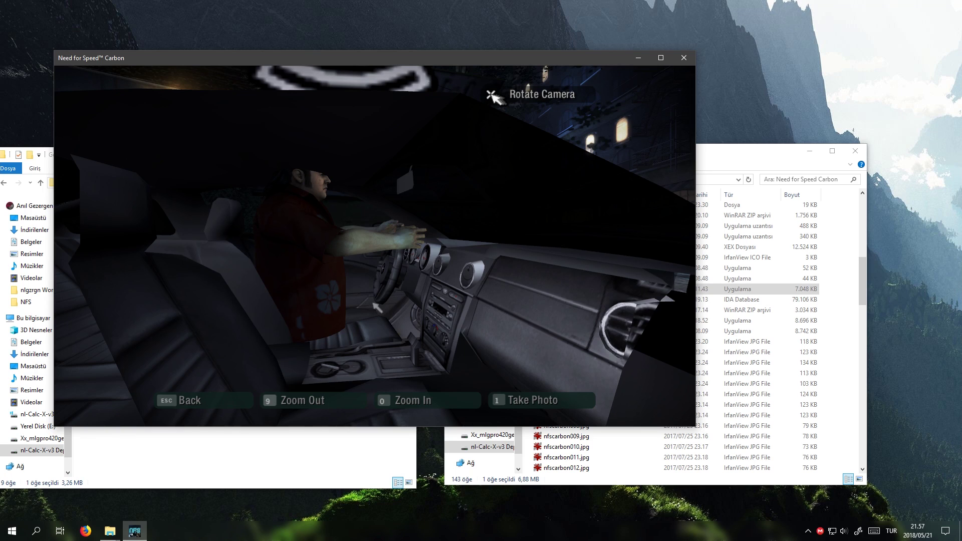